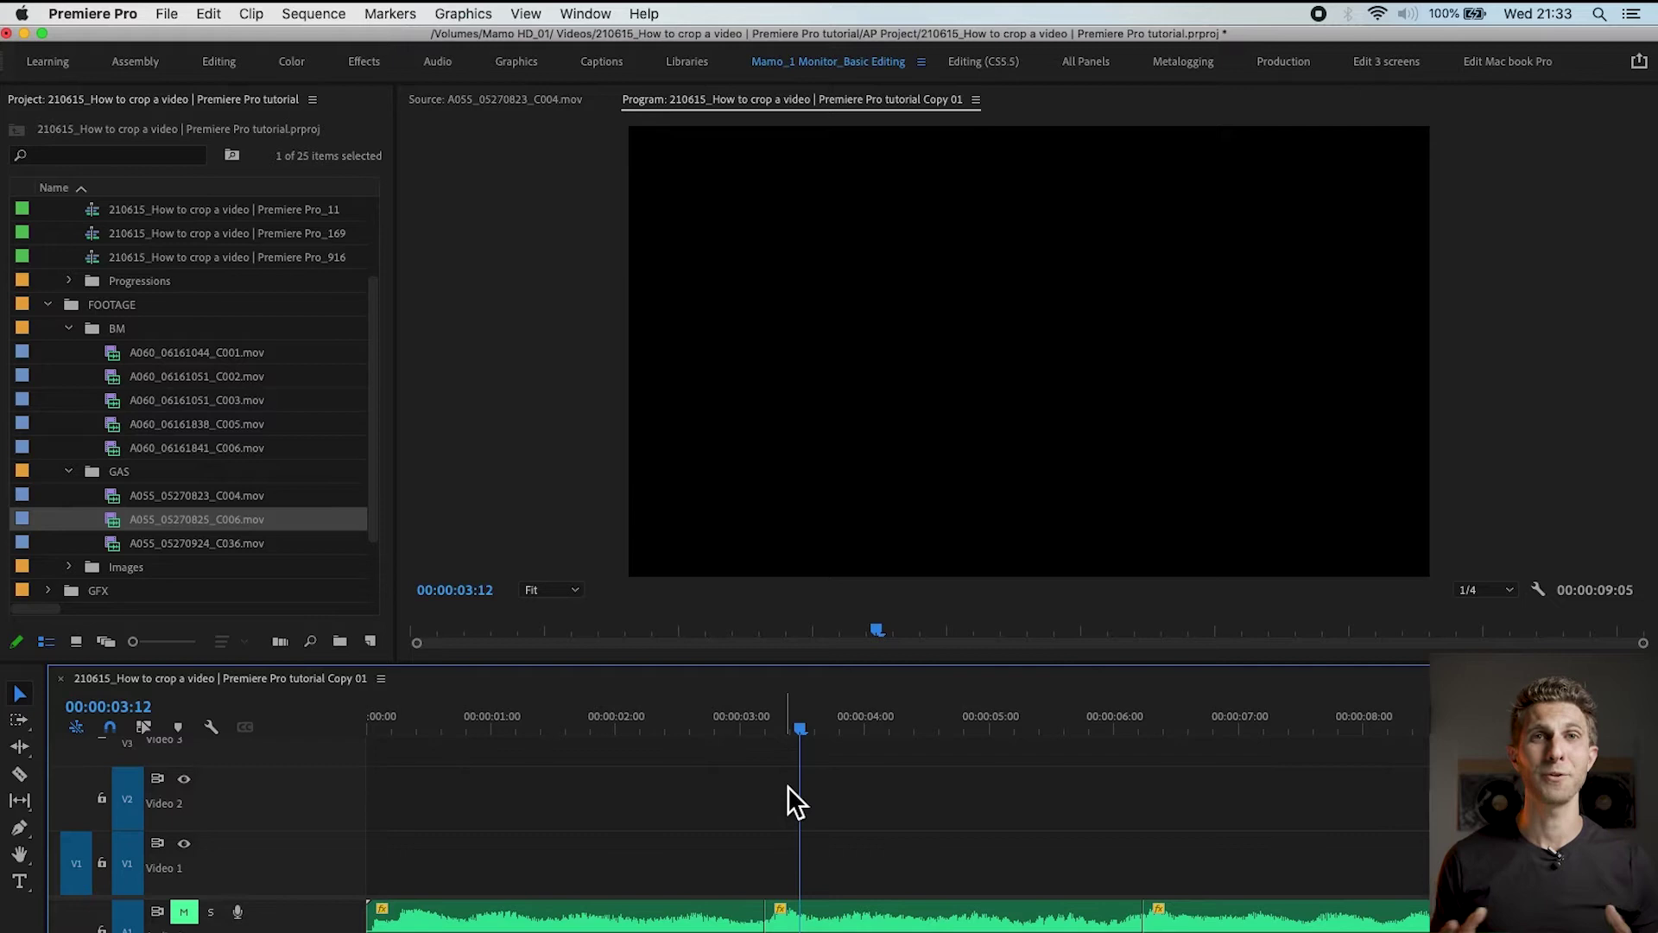
# - Show the Effect Controls panel and place A055_05270825_C006.mov on the V1 track
pyautogui.click(587, 14)
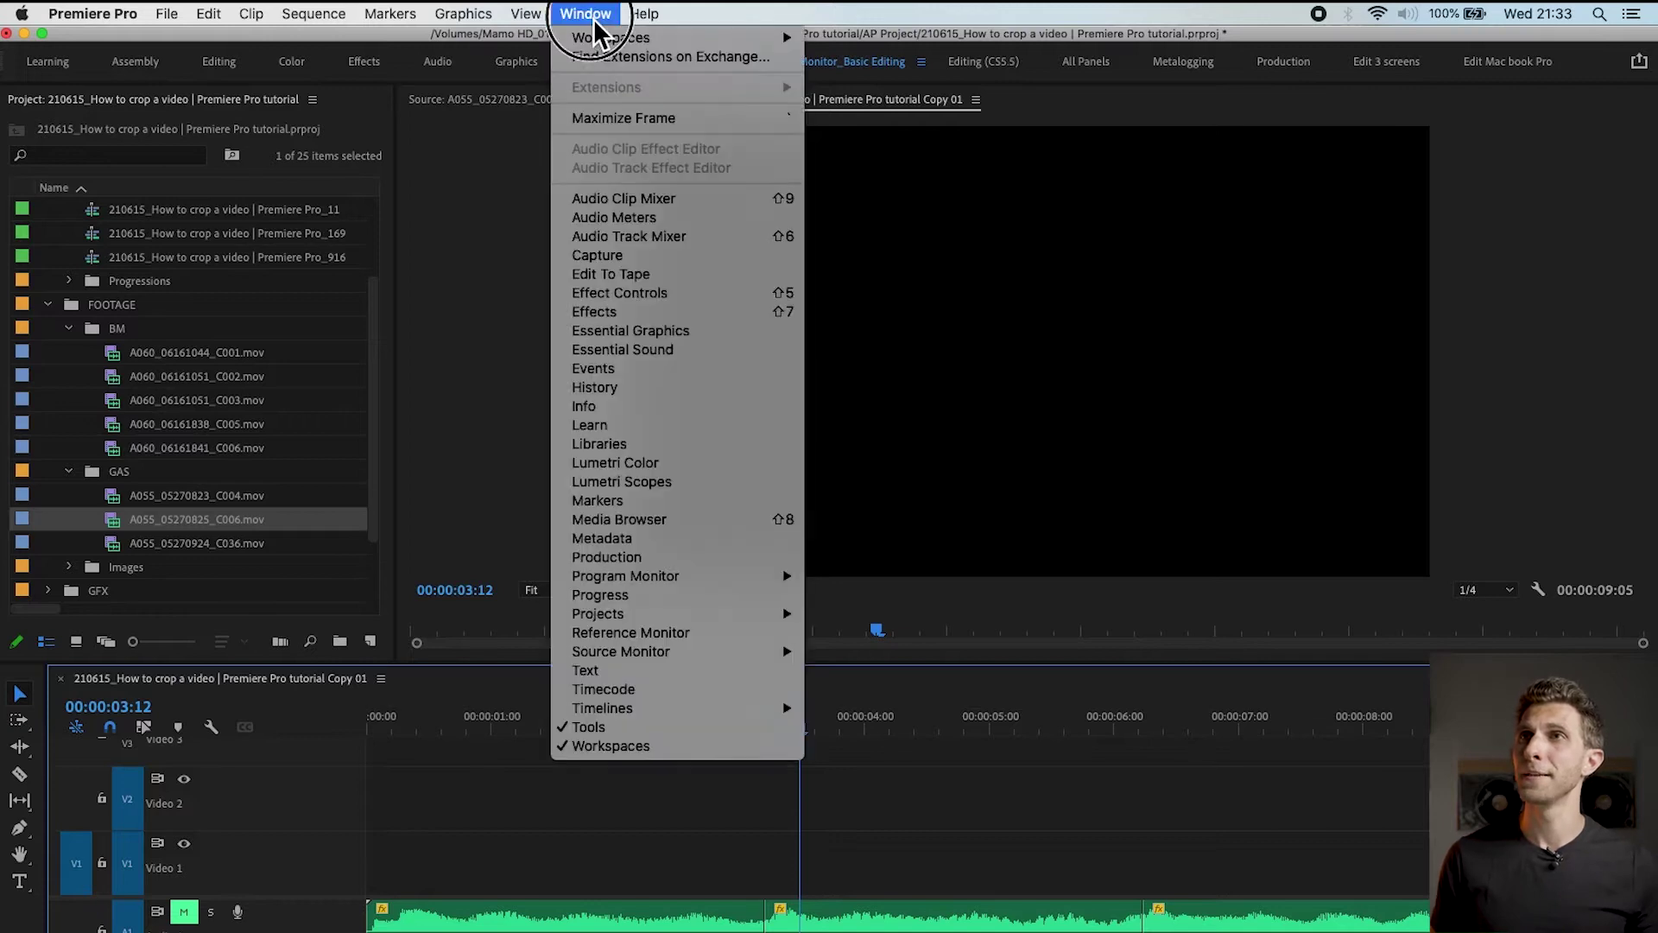
pyautogui.click(650, 291)
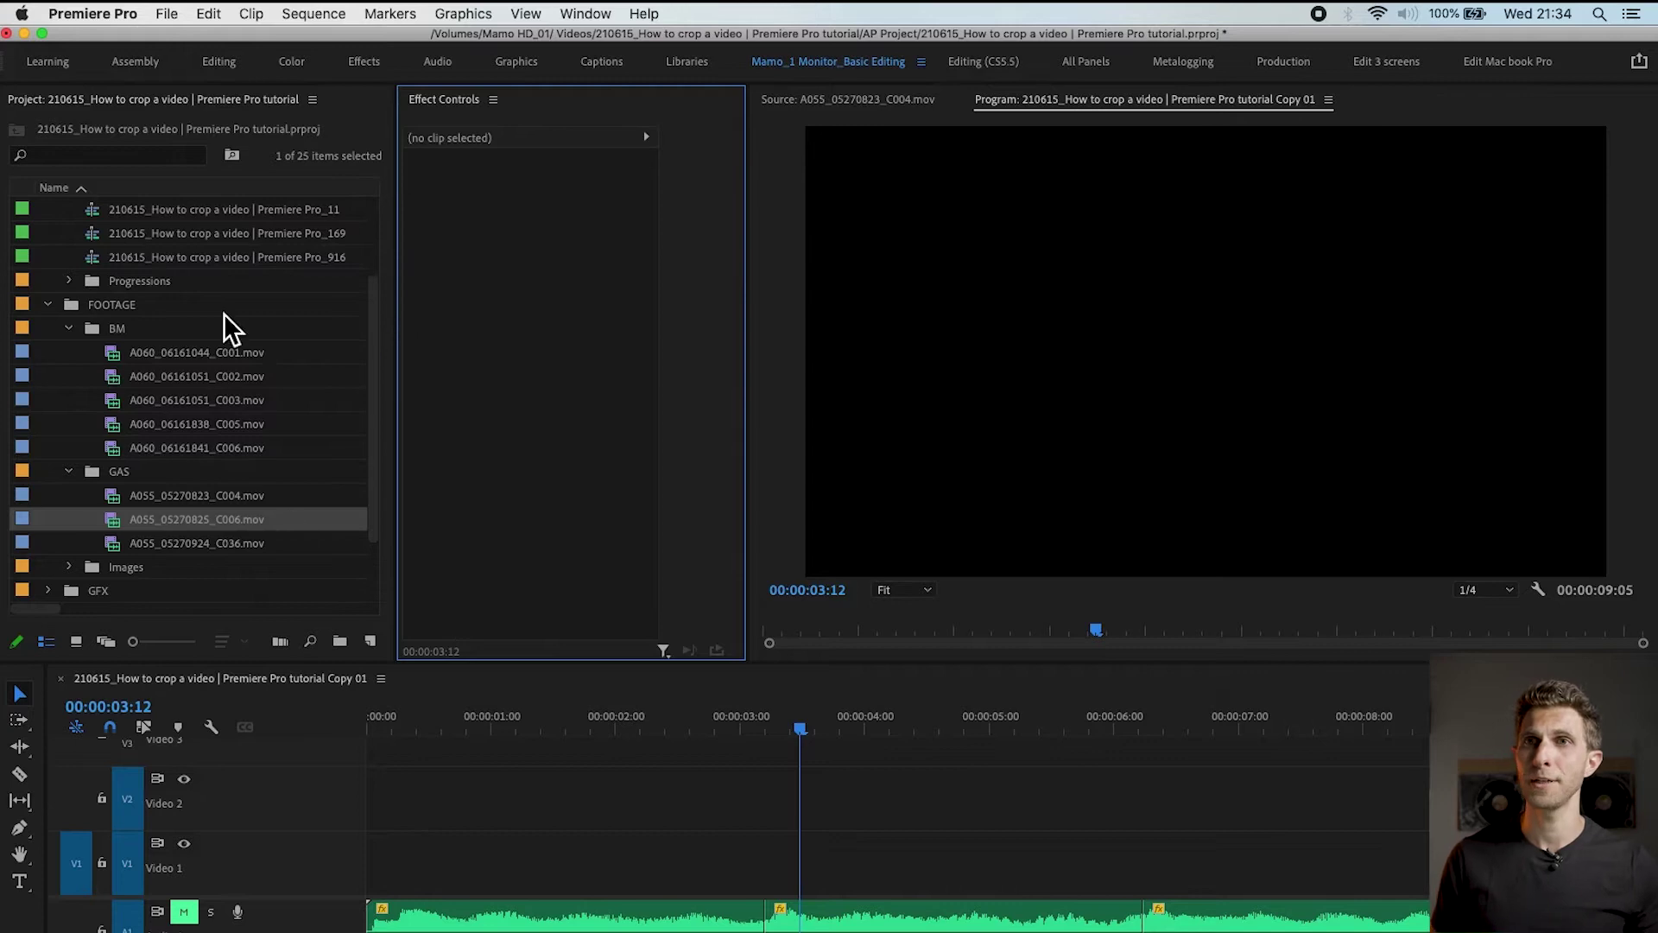
pyautogui.doubleClick(121, 521)
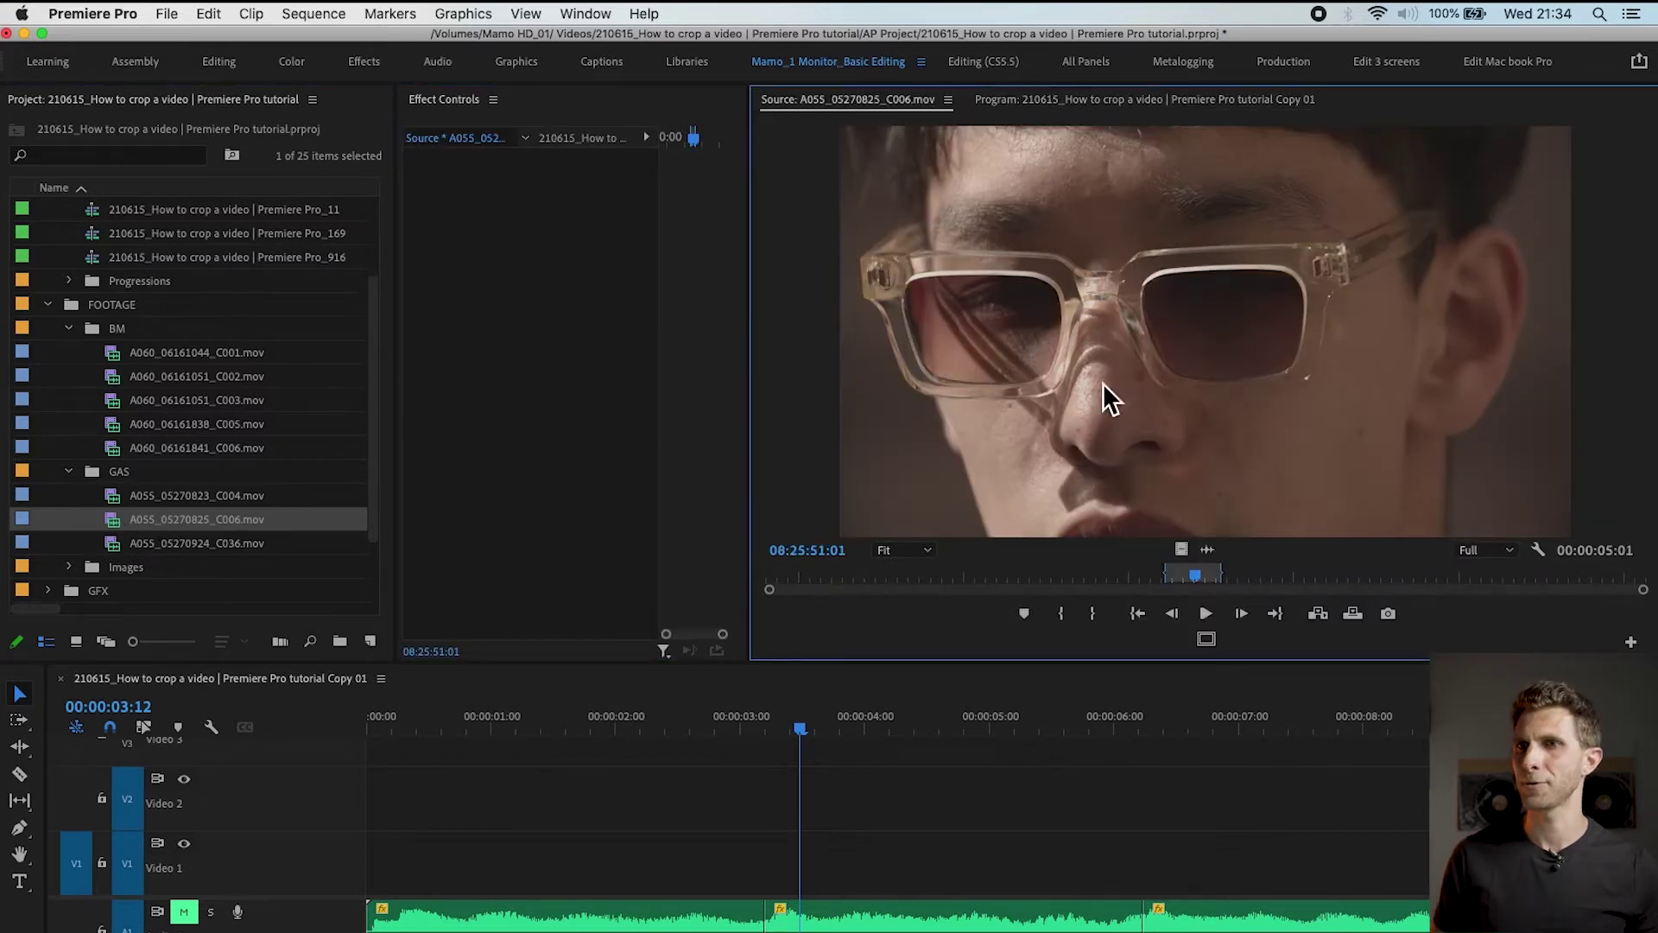
pyautogui.moveTo(1181, 546); pyautogui.dragTo(358, 868)
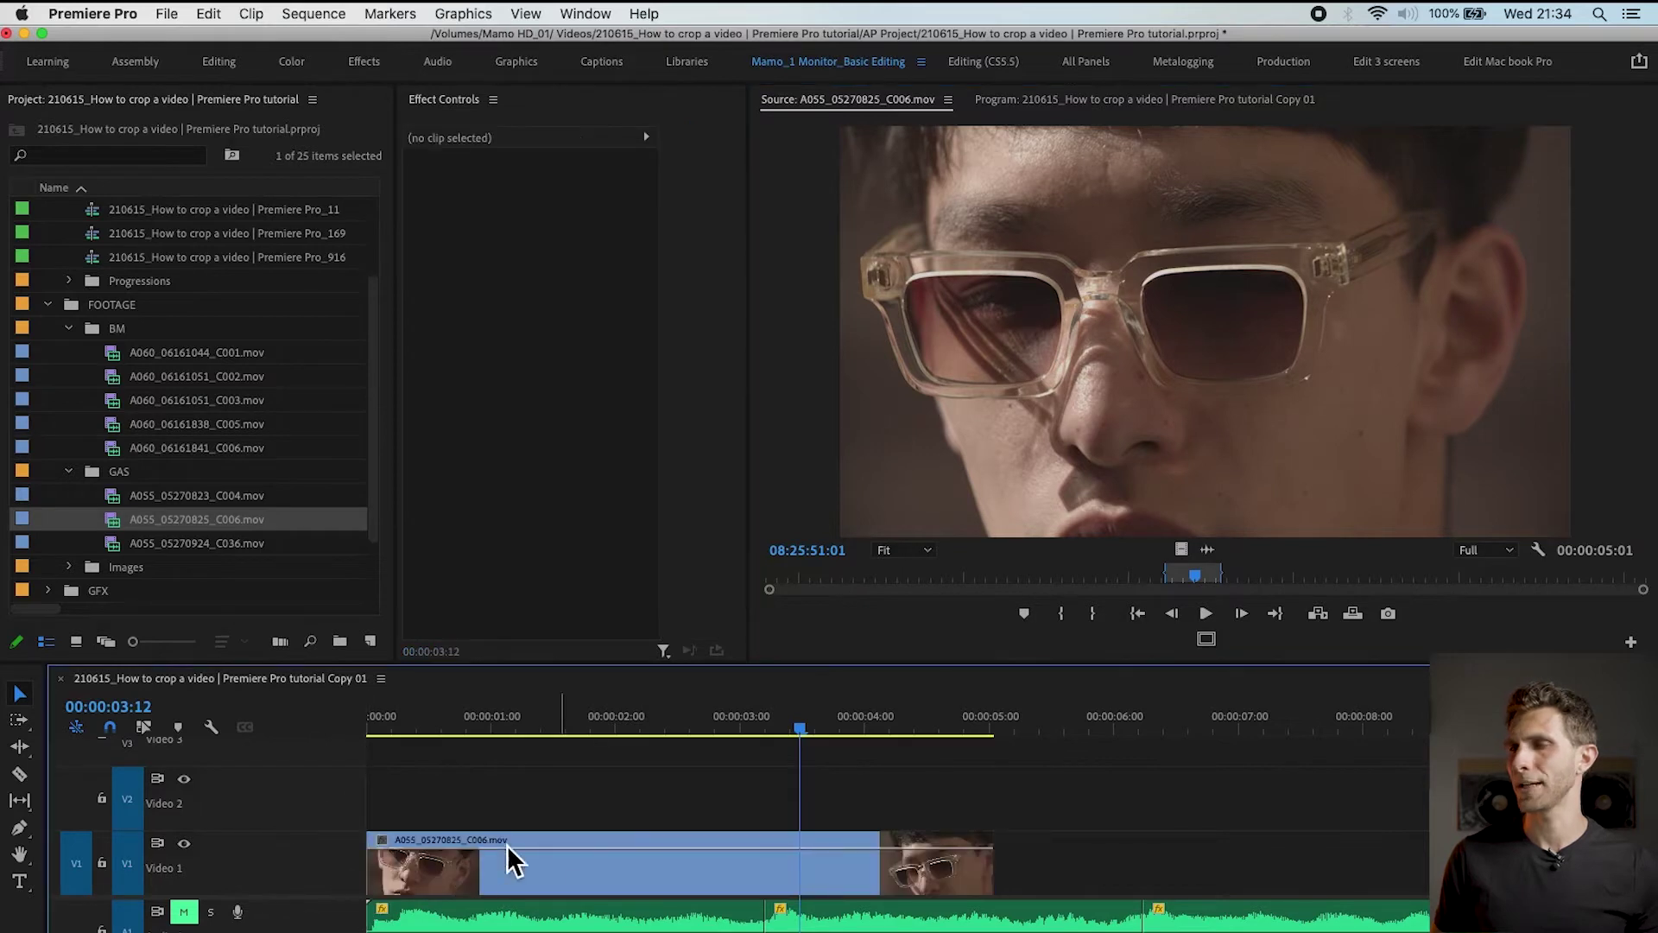
pyautogui.moveTo(678, 864); pyautogui.dragTo(672, 859)
pyautogui.click(672, 859)
pyautogui.hotkey('shift', '-')
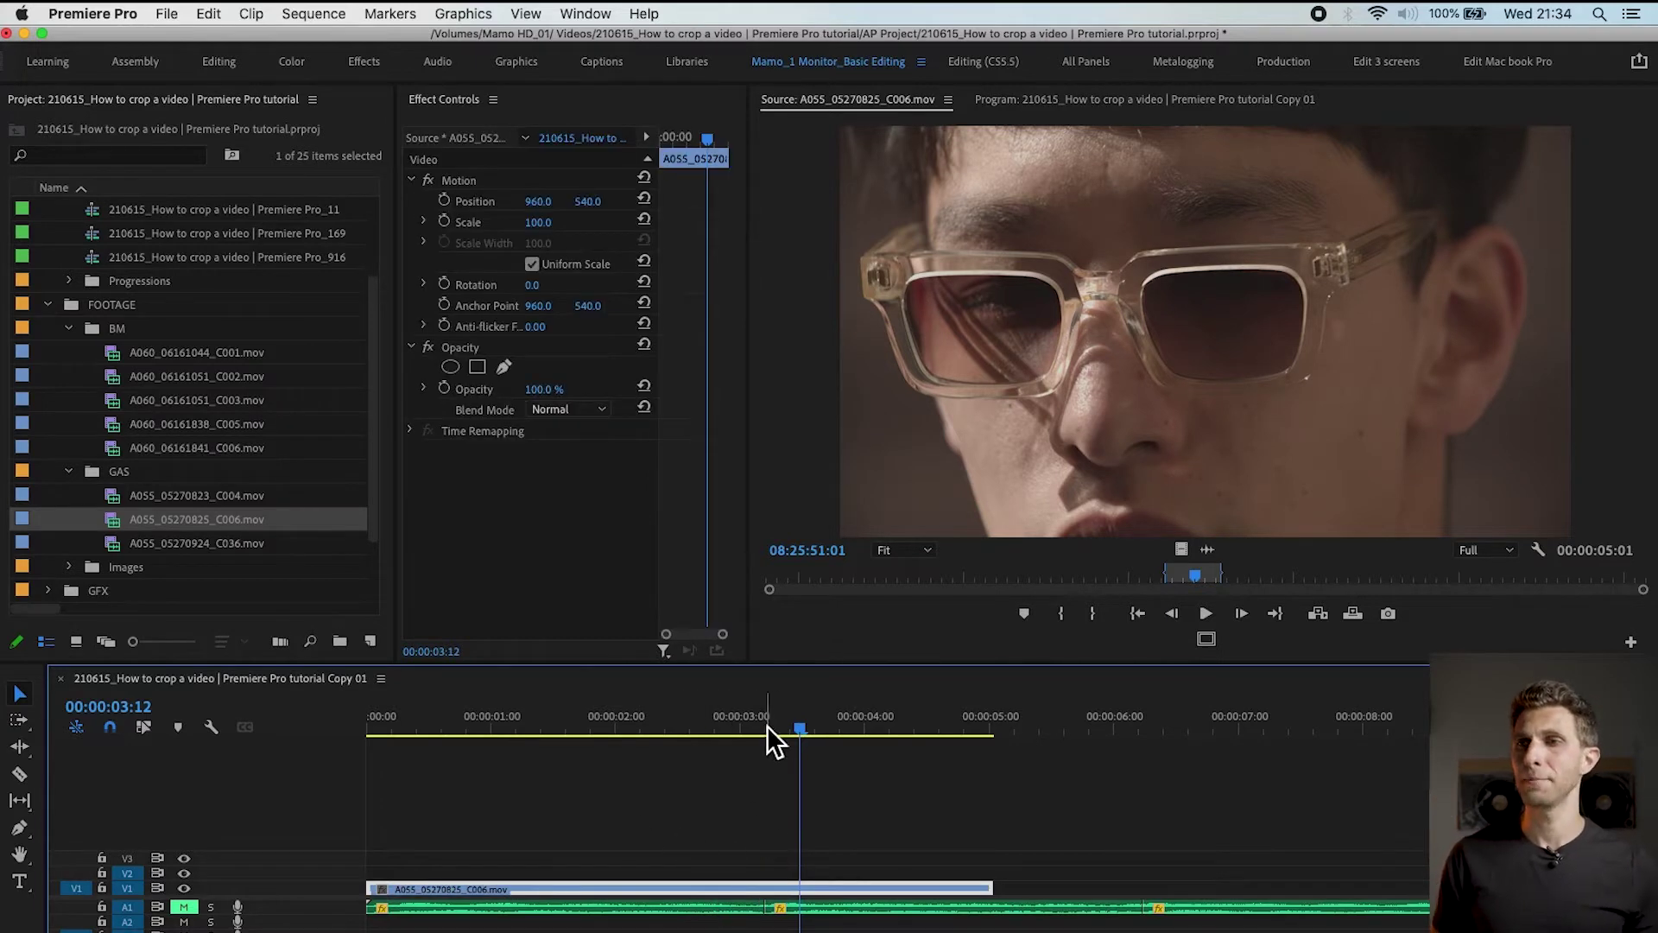
# - Add A055_05270823_C004.mov on V2 starting at about three seconds, over the close-up
pyautogui.moveTo(767, 726); pyautogui.dragTo(765, 788)
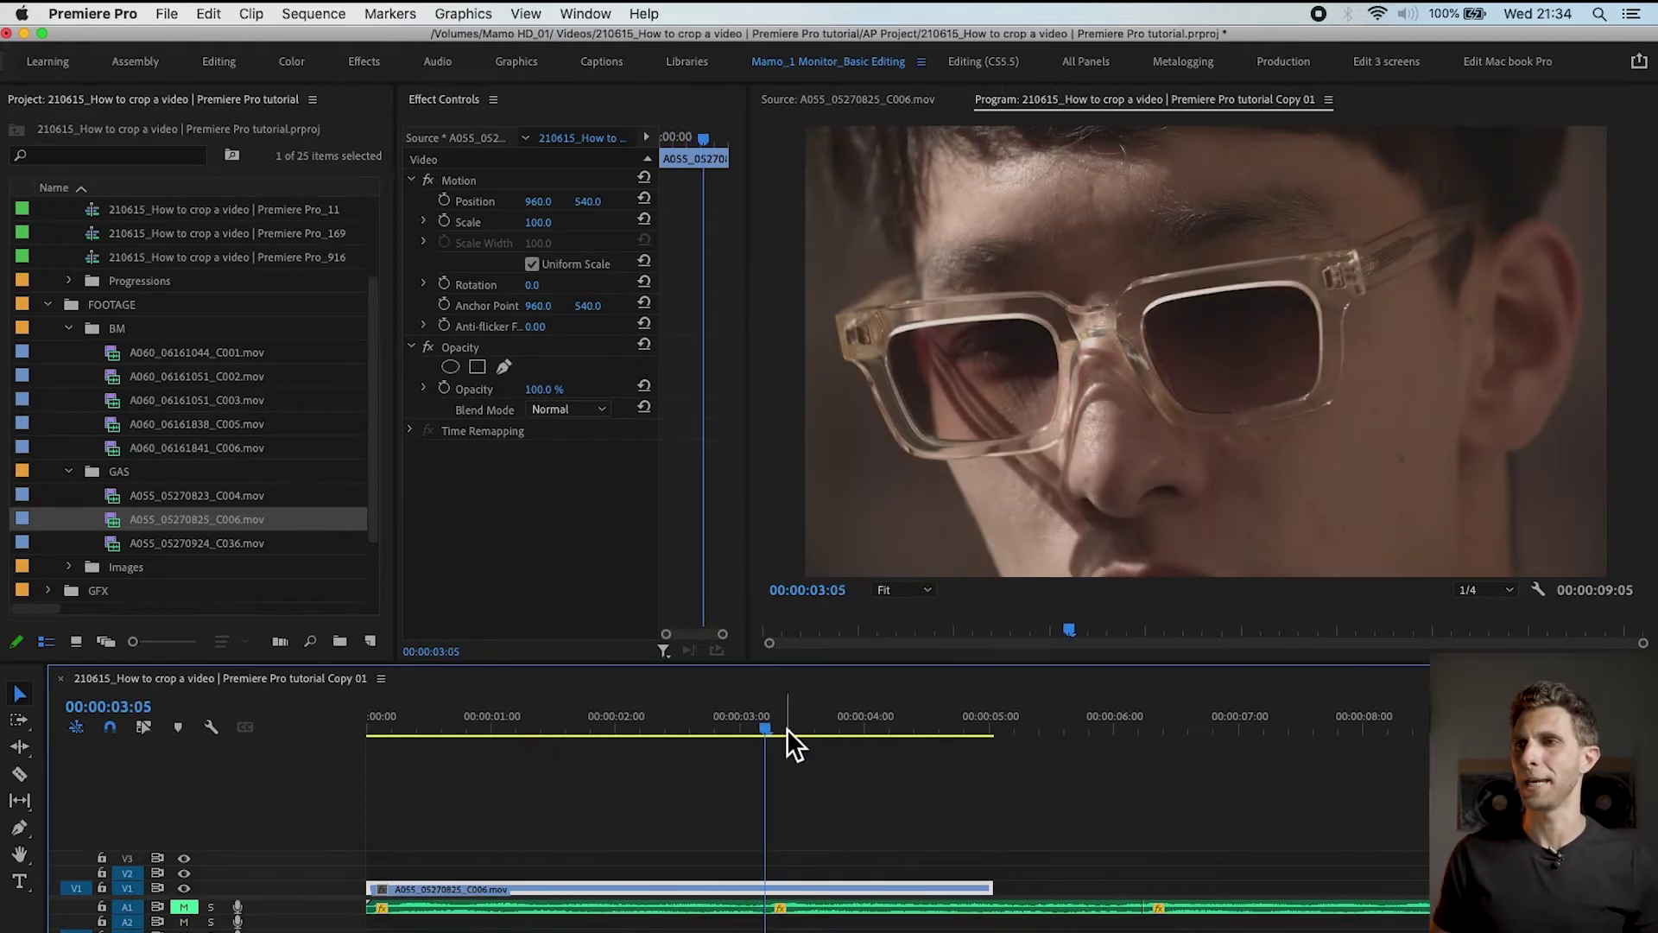
pyautogui.moveTo(764, 729); pyautogui.dragTo(672, 739)
pyautogui.doubleClick(116, 495)
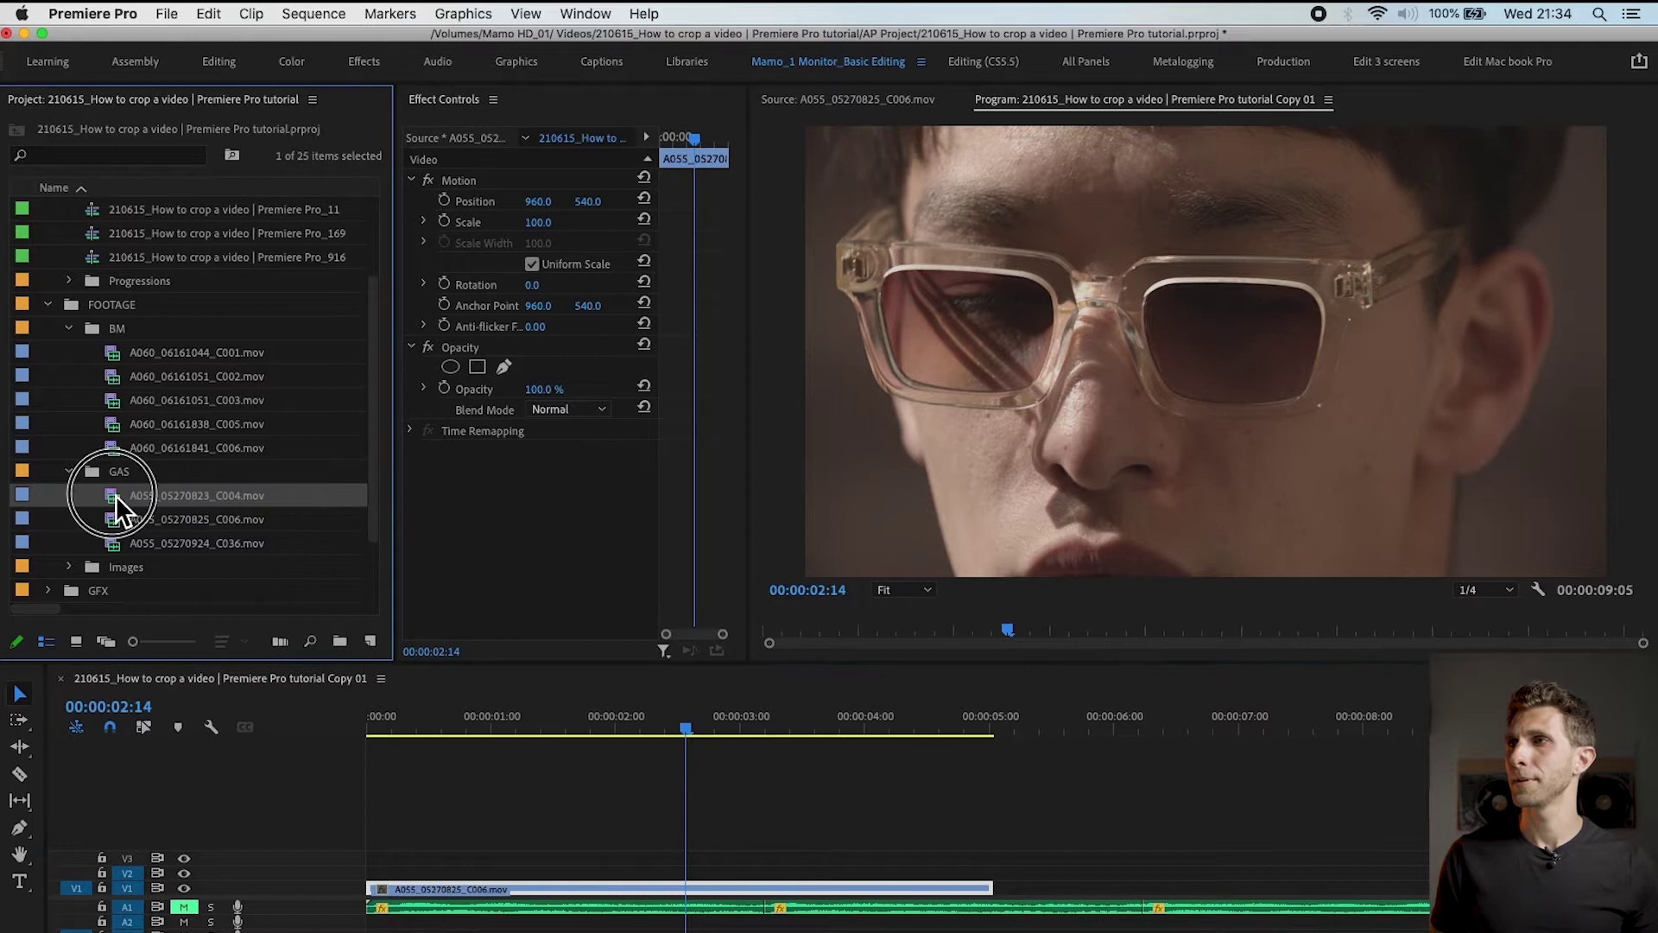
pyautogui.moveTo(1188, 557); pyautogui.dragTo(788, 889)
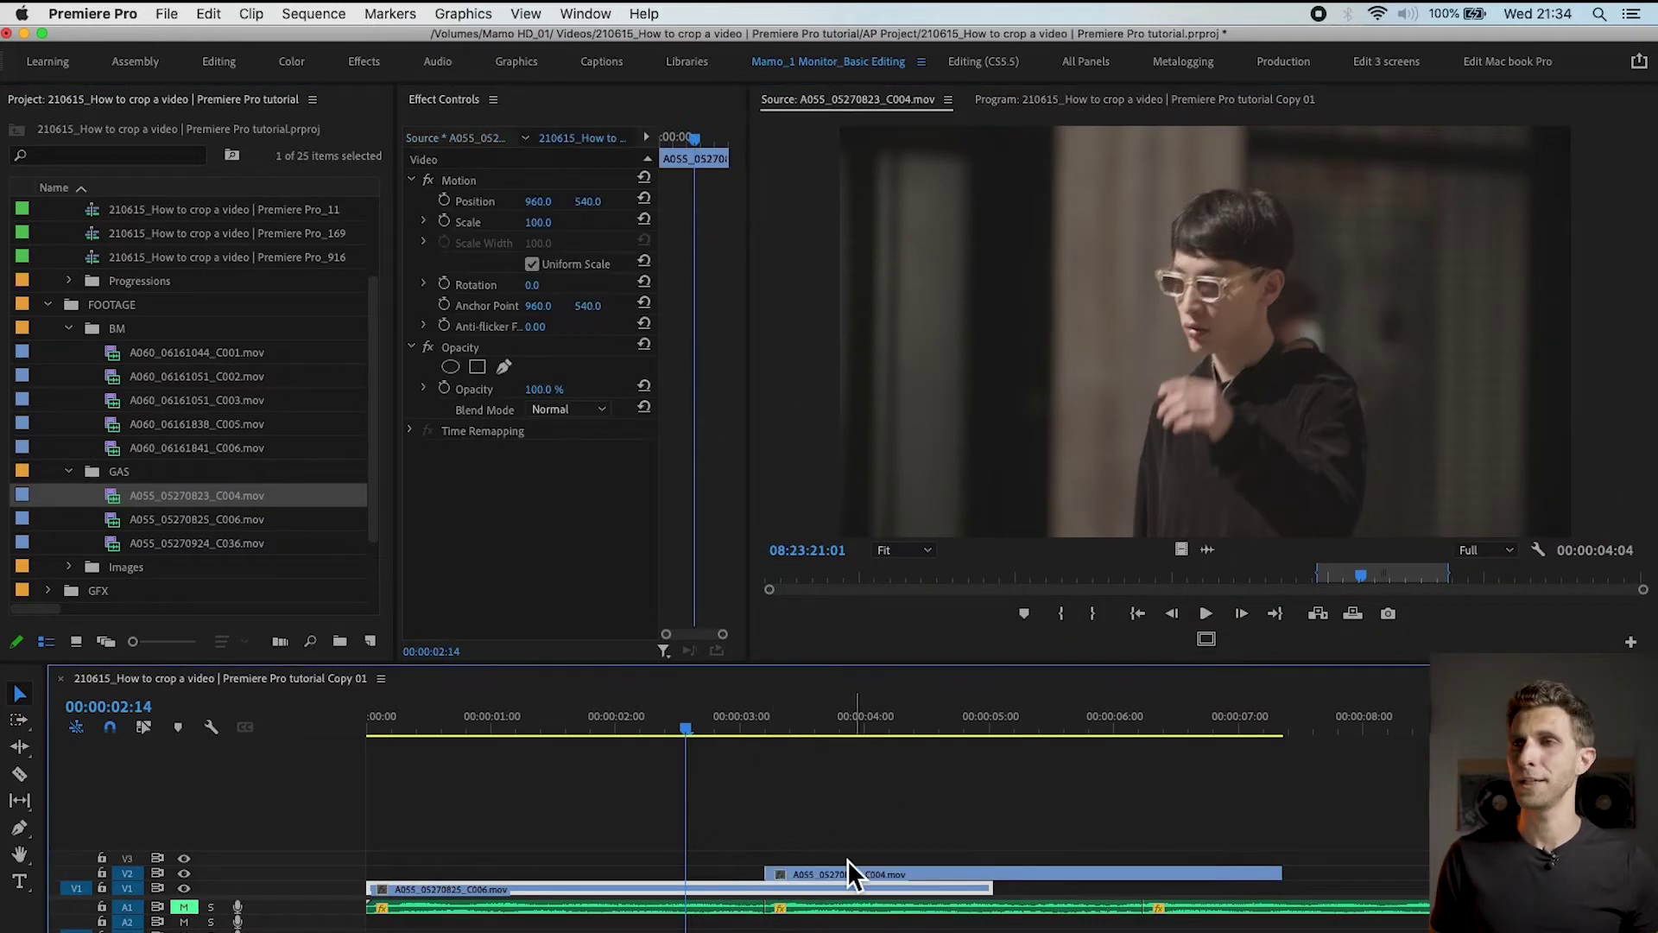
pyautogui.moveTo(873, 721); pyautogui.dragTo(819, 790)
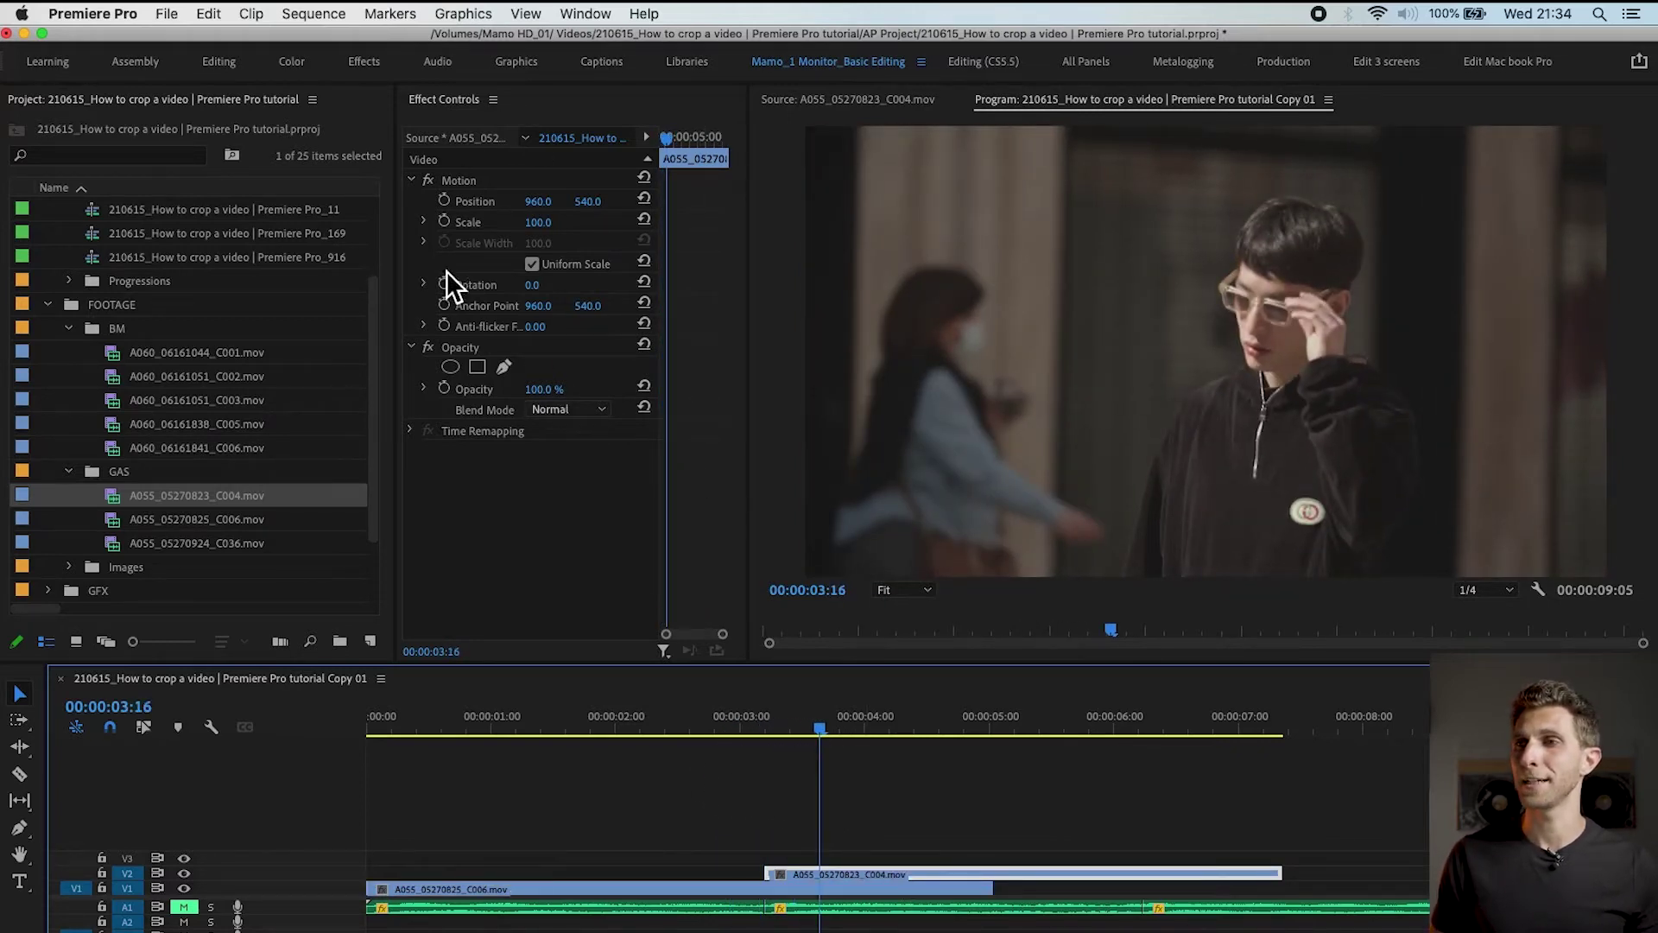
# - Add a rectangle opacity mask to the upper clip and widen it to the left
pyautogui.click(458, 347)
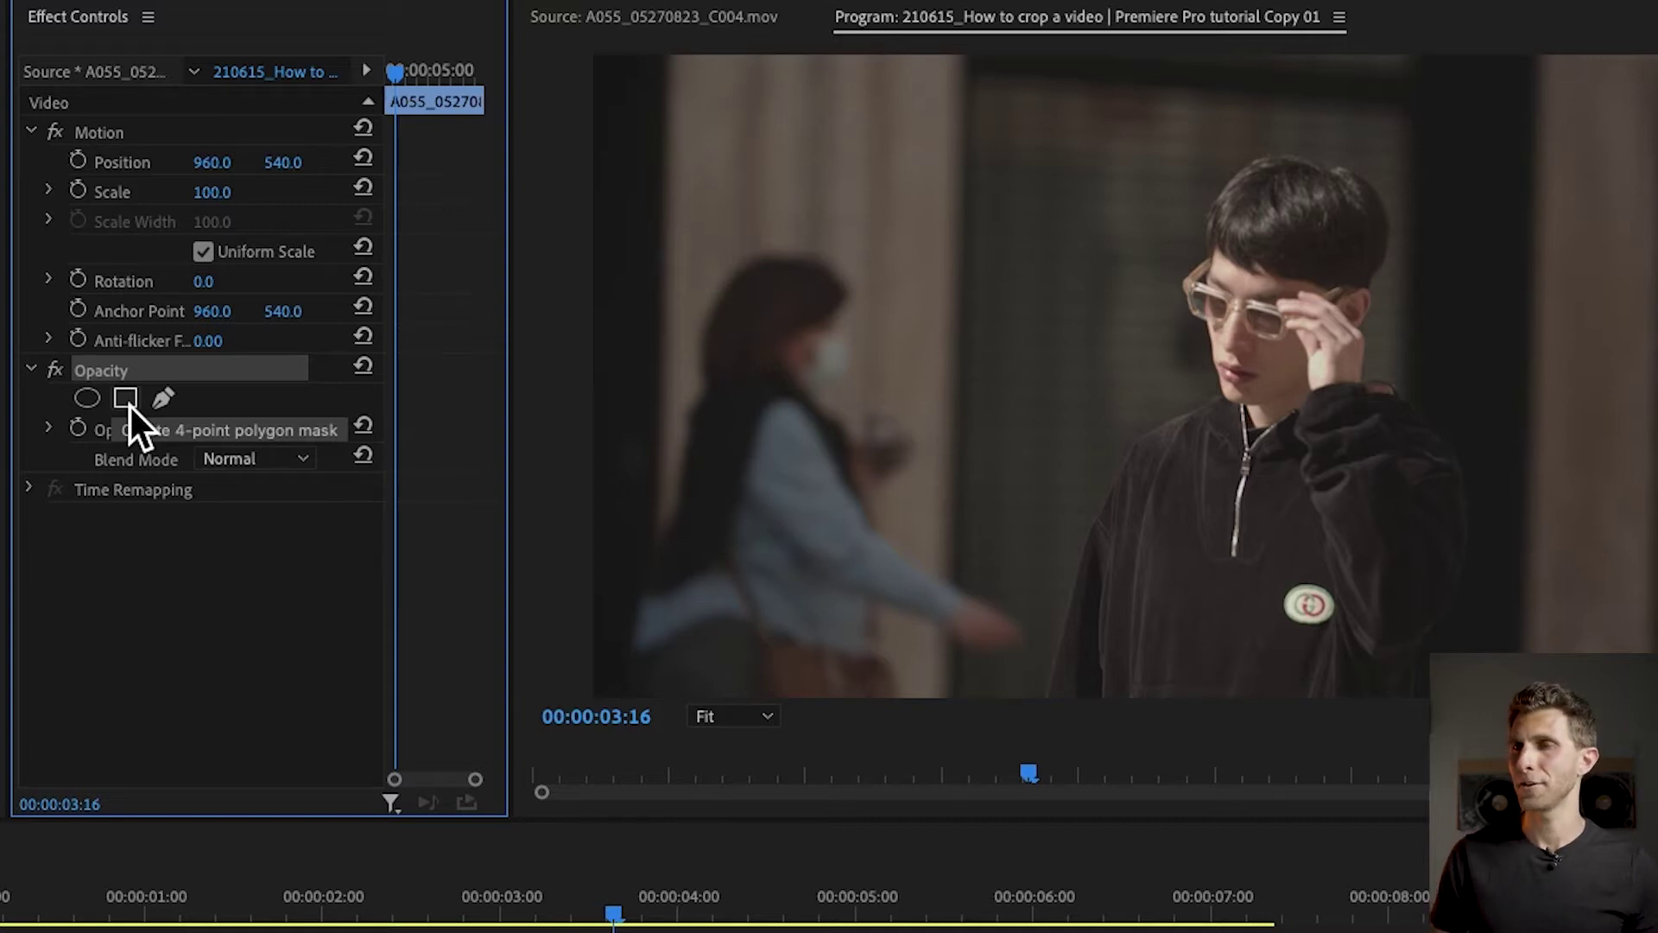
pyautogui.click(127, 400)
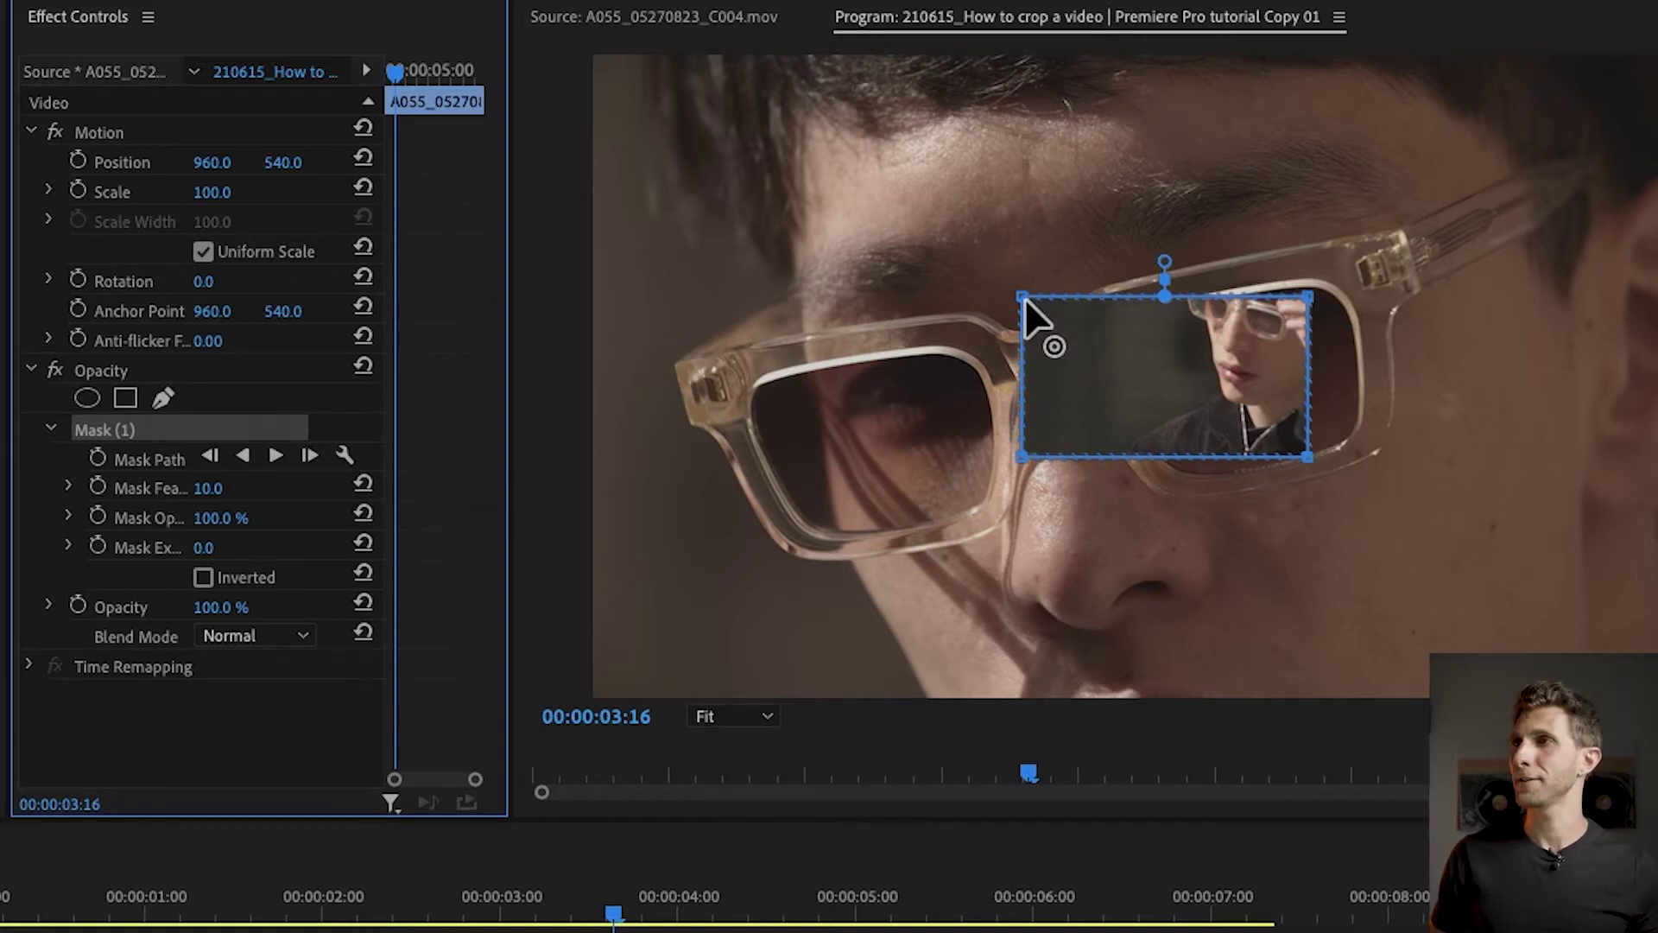
pyautogui.click(1036, 333)
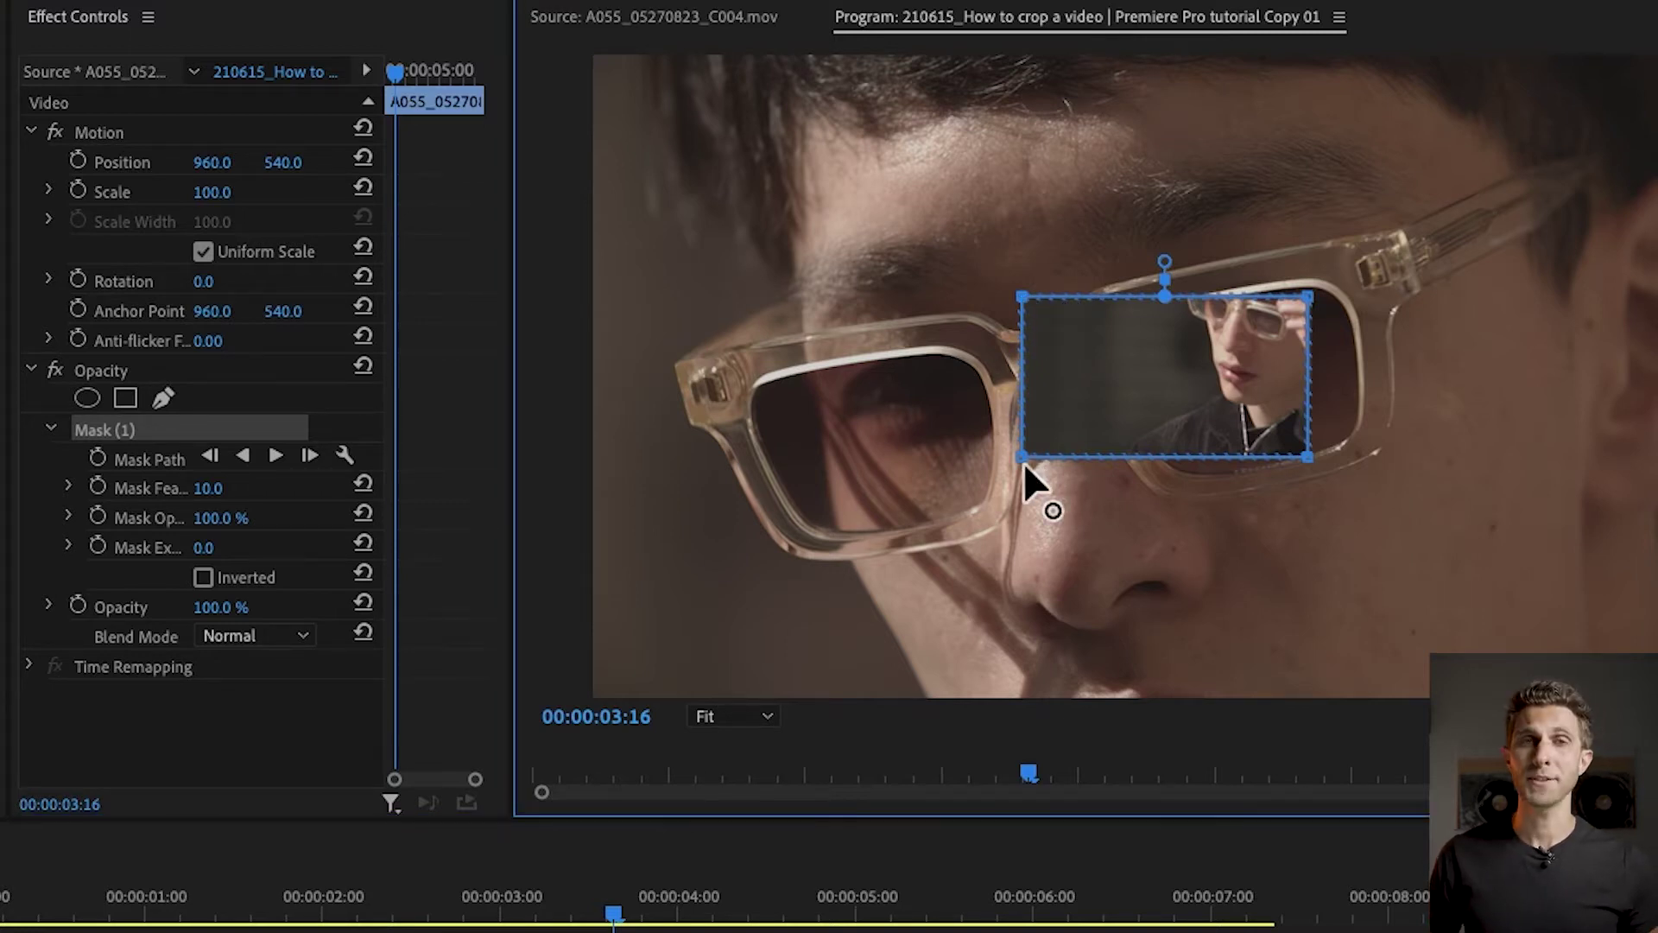
pyautogui.moveTo(1023, 463)
pyautogui.mouseDown()
pyautogui.moveTo(523, 463)
pyautogui.moveTo(536, 469)
pyautogui.mouseUp()
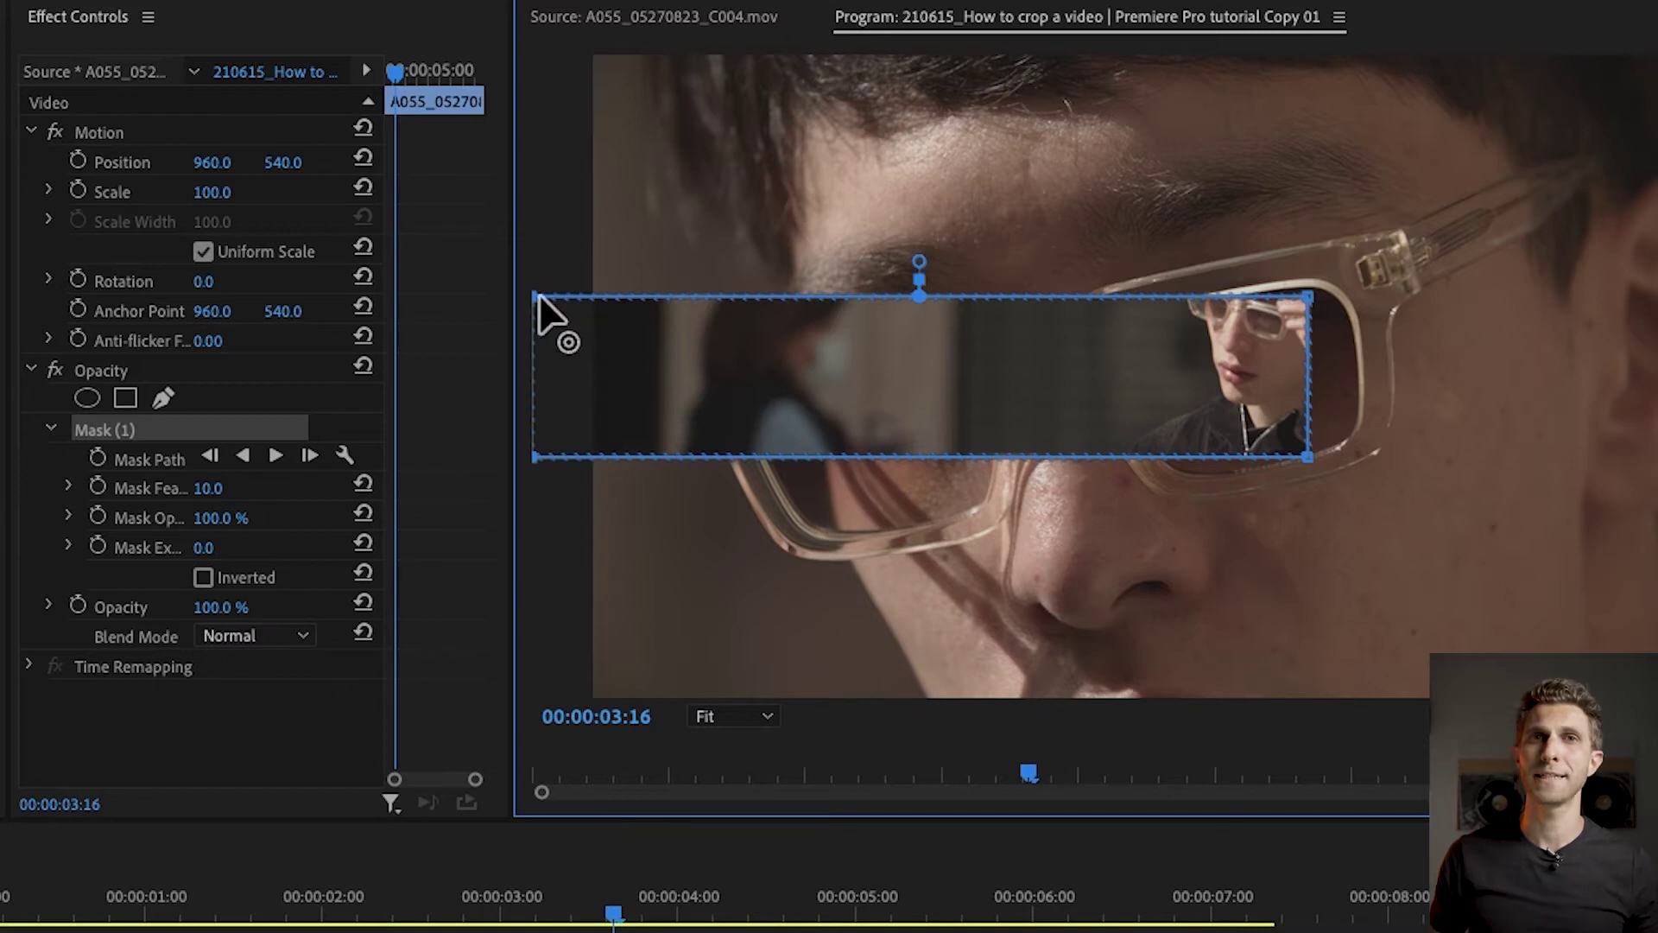
pyautogui.moveTo(536, 297); pyautogui.dragTo(539, 291)
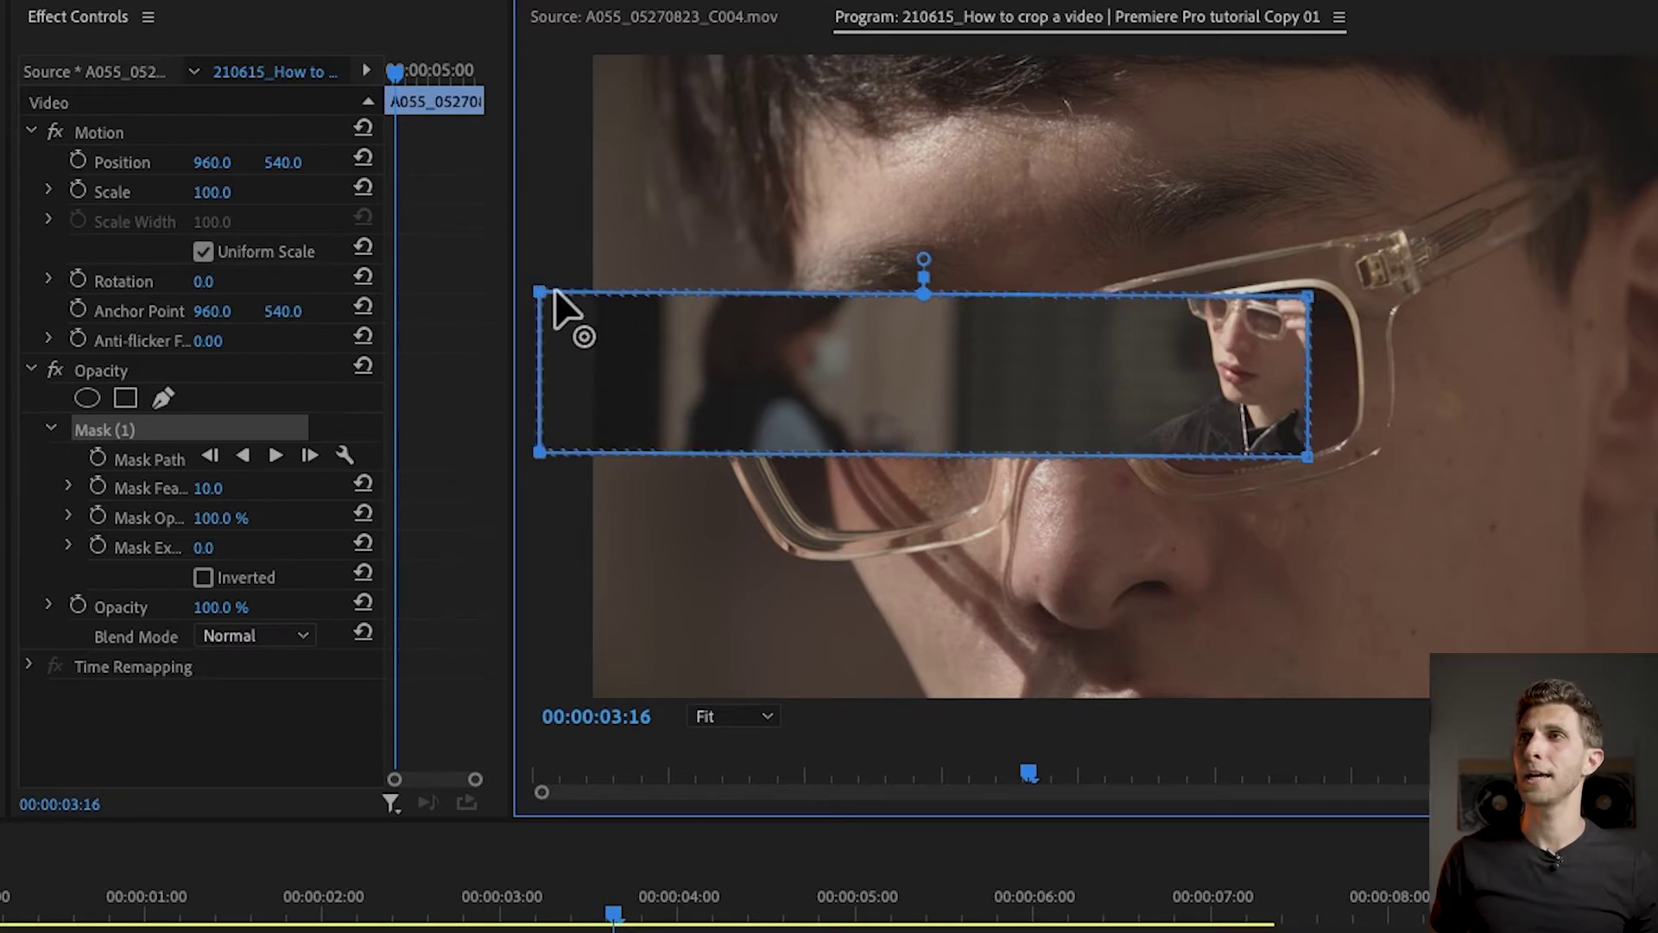
pyautogui.hotkey('ctrl', 'z')
# - Stretch the mask past the frame's right edge and raise its top into a wide band
pyautogui.click(1308, 296)
pyautogui.moveTo(1307, 296); pyautogui.dragTo(1075, 75)
pyautogui.moveTo(932, 80); pyautogui.dragTo(1016, 660)
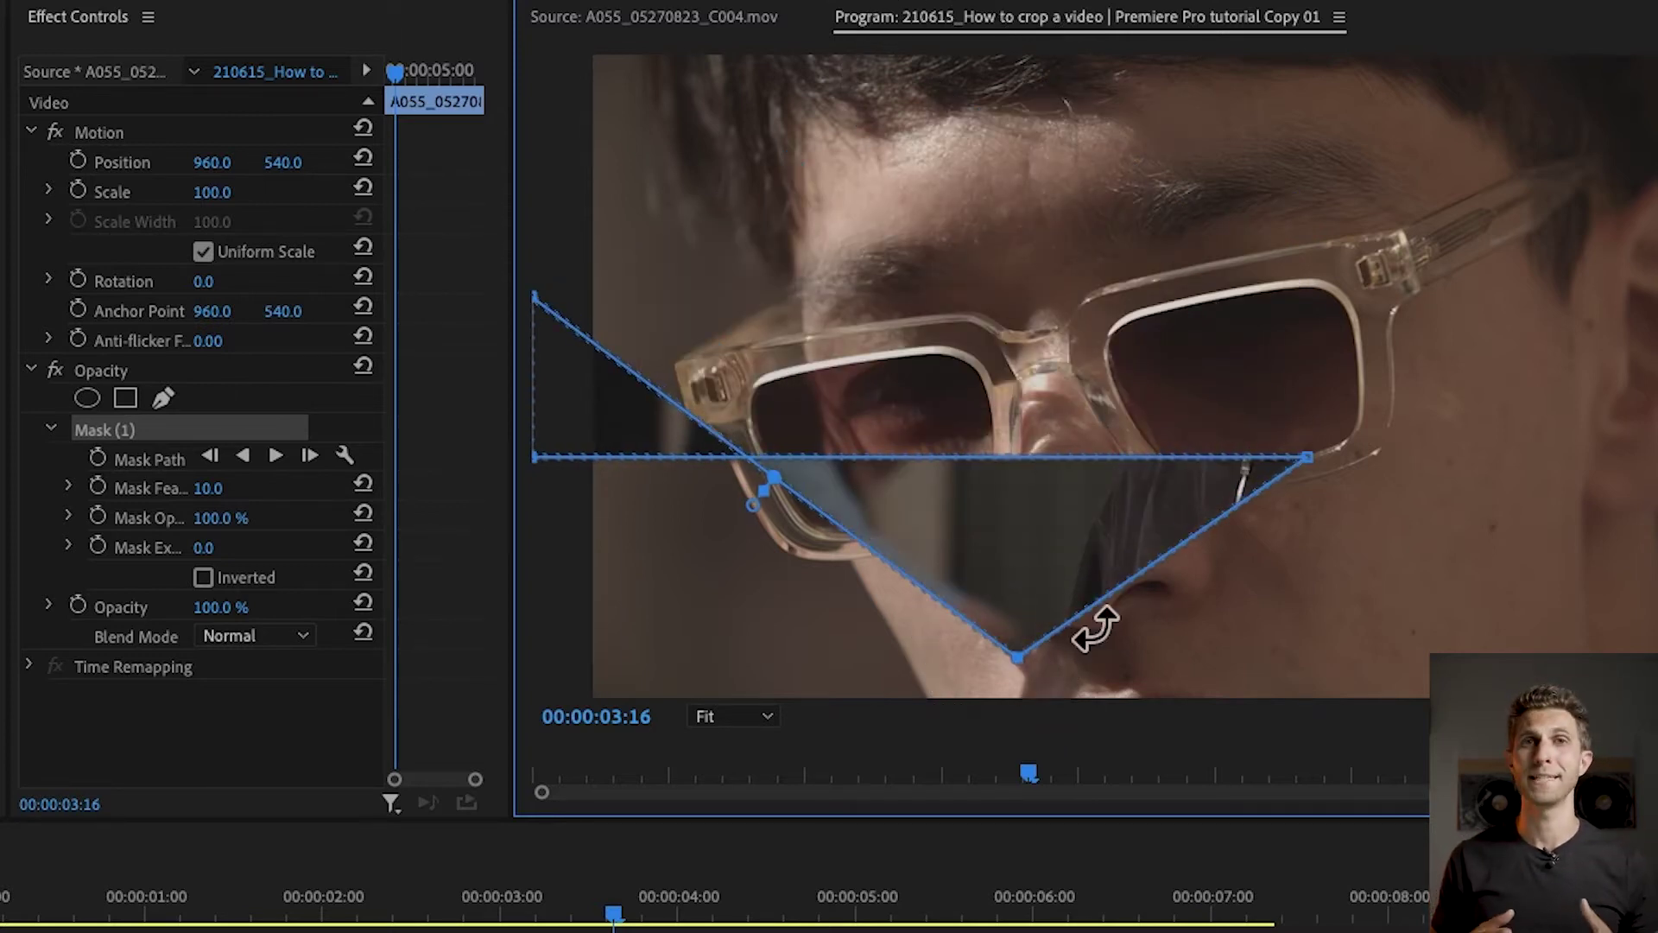
pyautogui.hotkey('ctrl', 'z')
pyautogui.hotkey('ctrl', 'z')
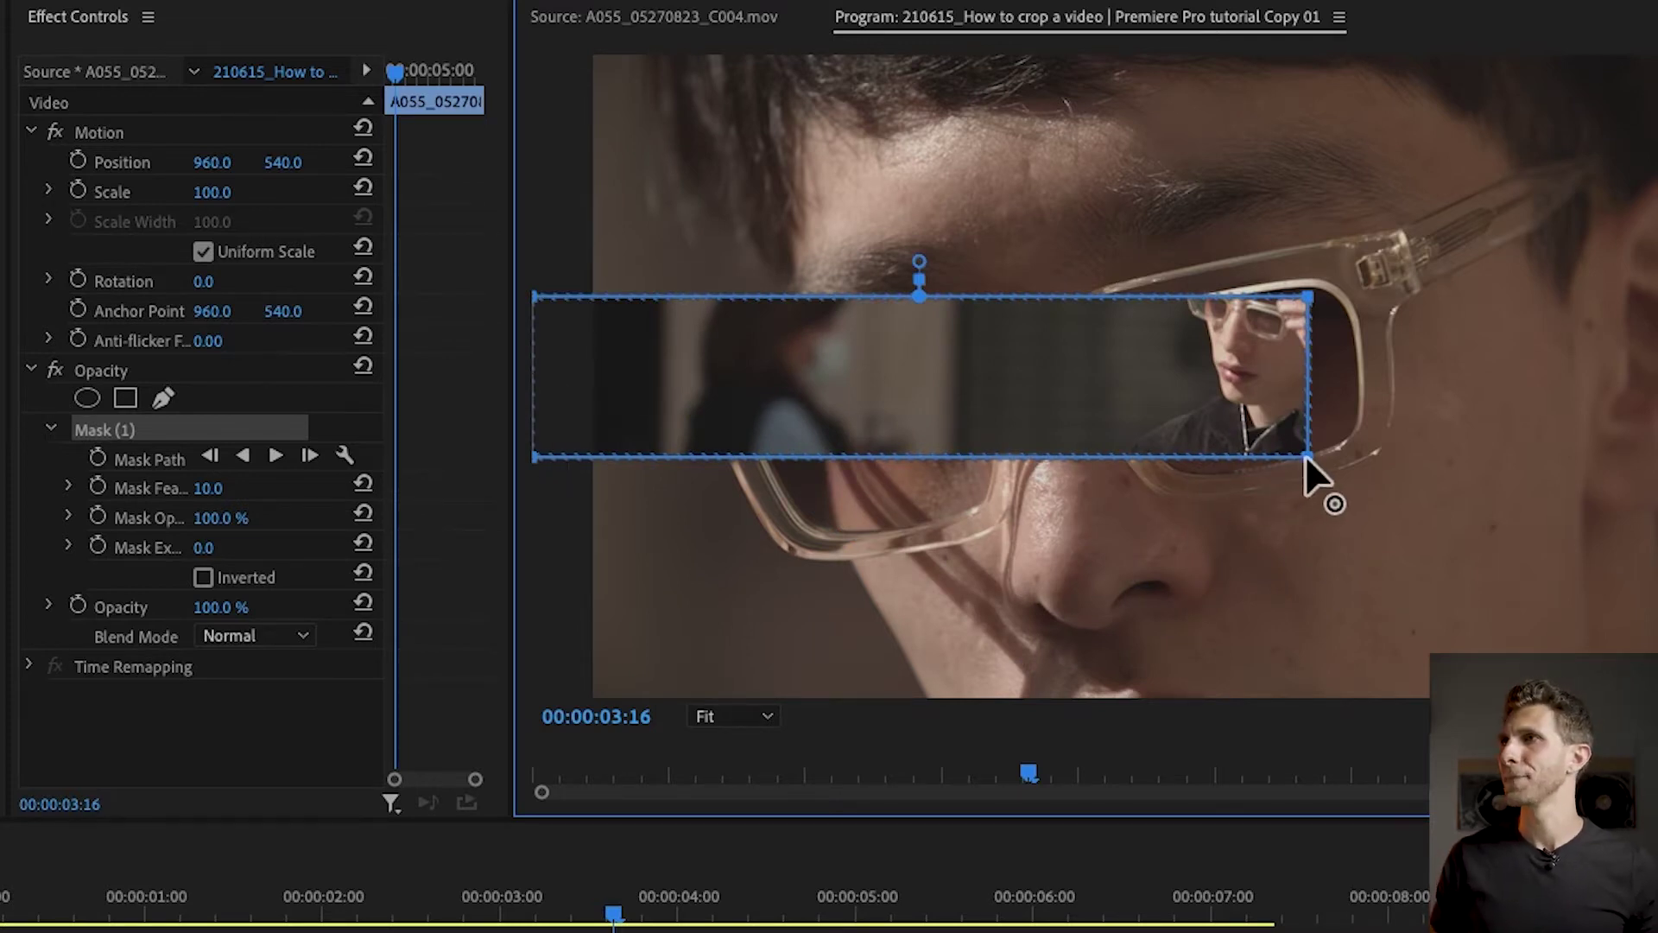
pyautogui.moveTo(1310, 459); pyautogui.dragTo(1657, 460)
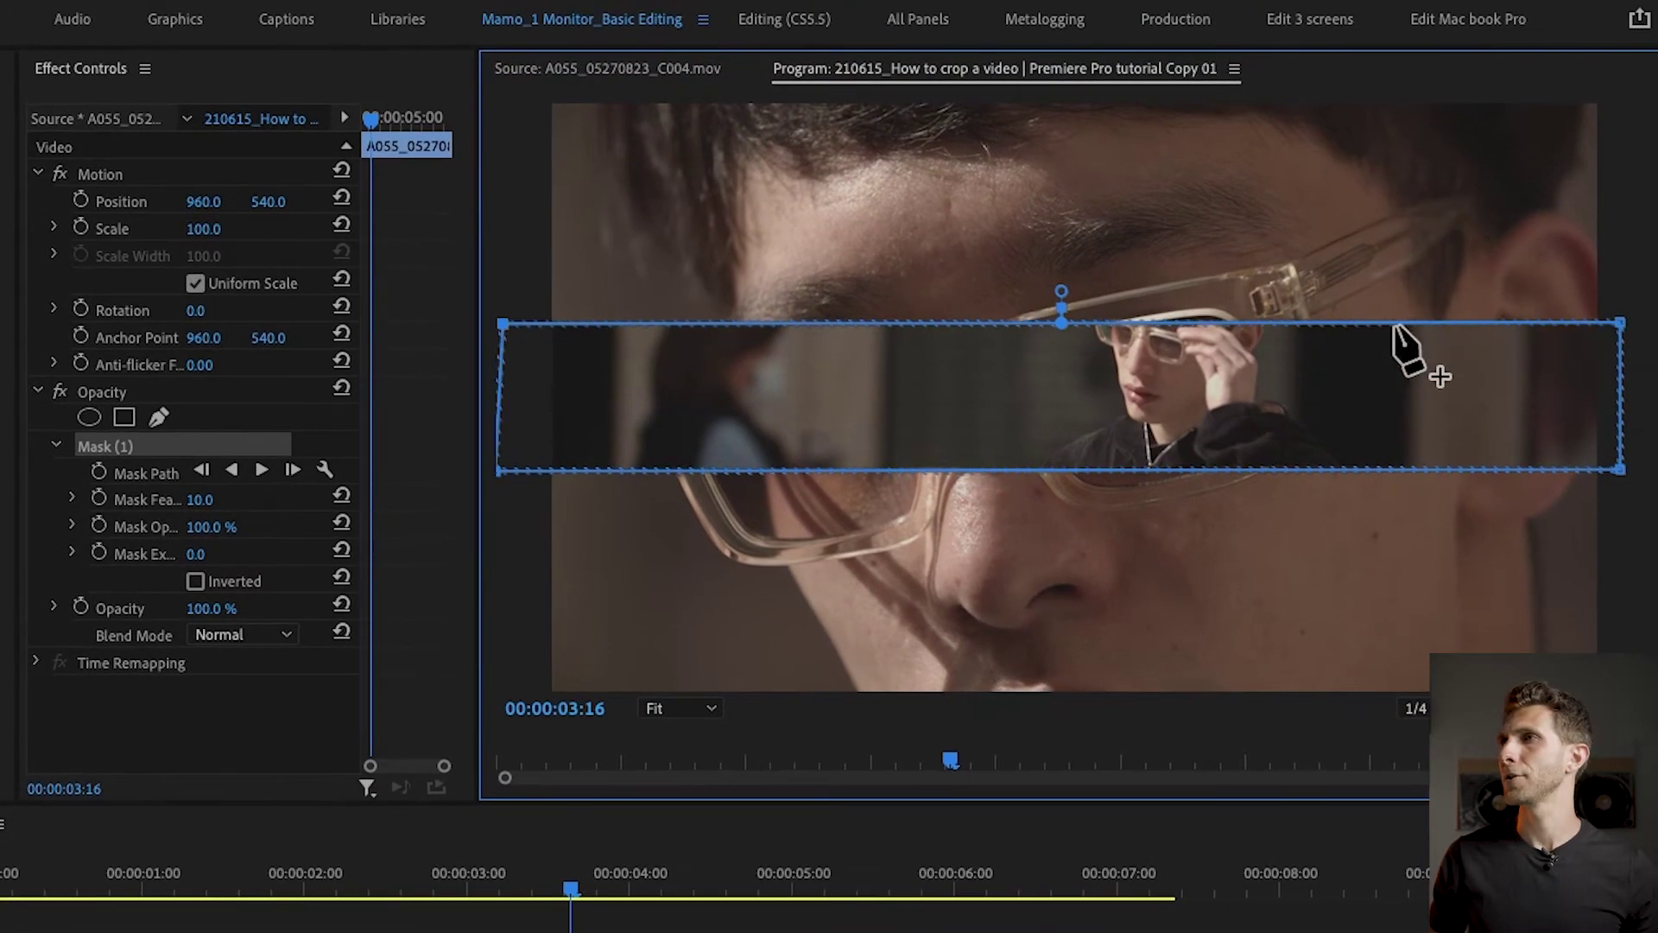
pyautogui.moveTo(1619, 325); pyautogui.dragTo(1603, 213)
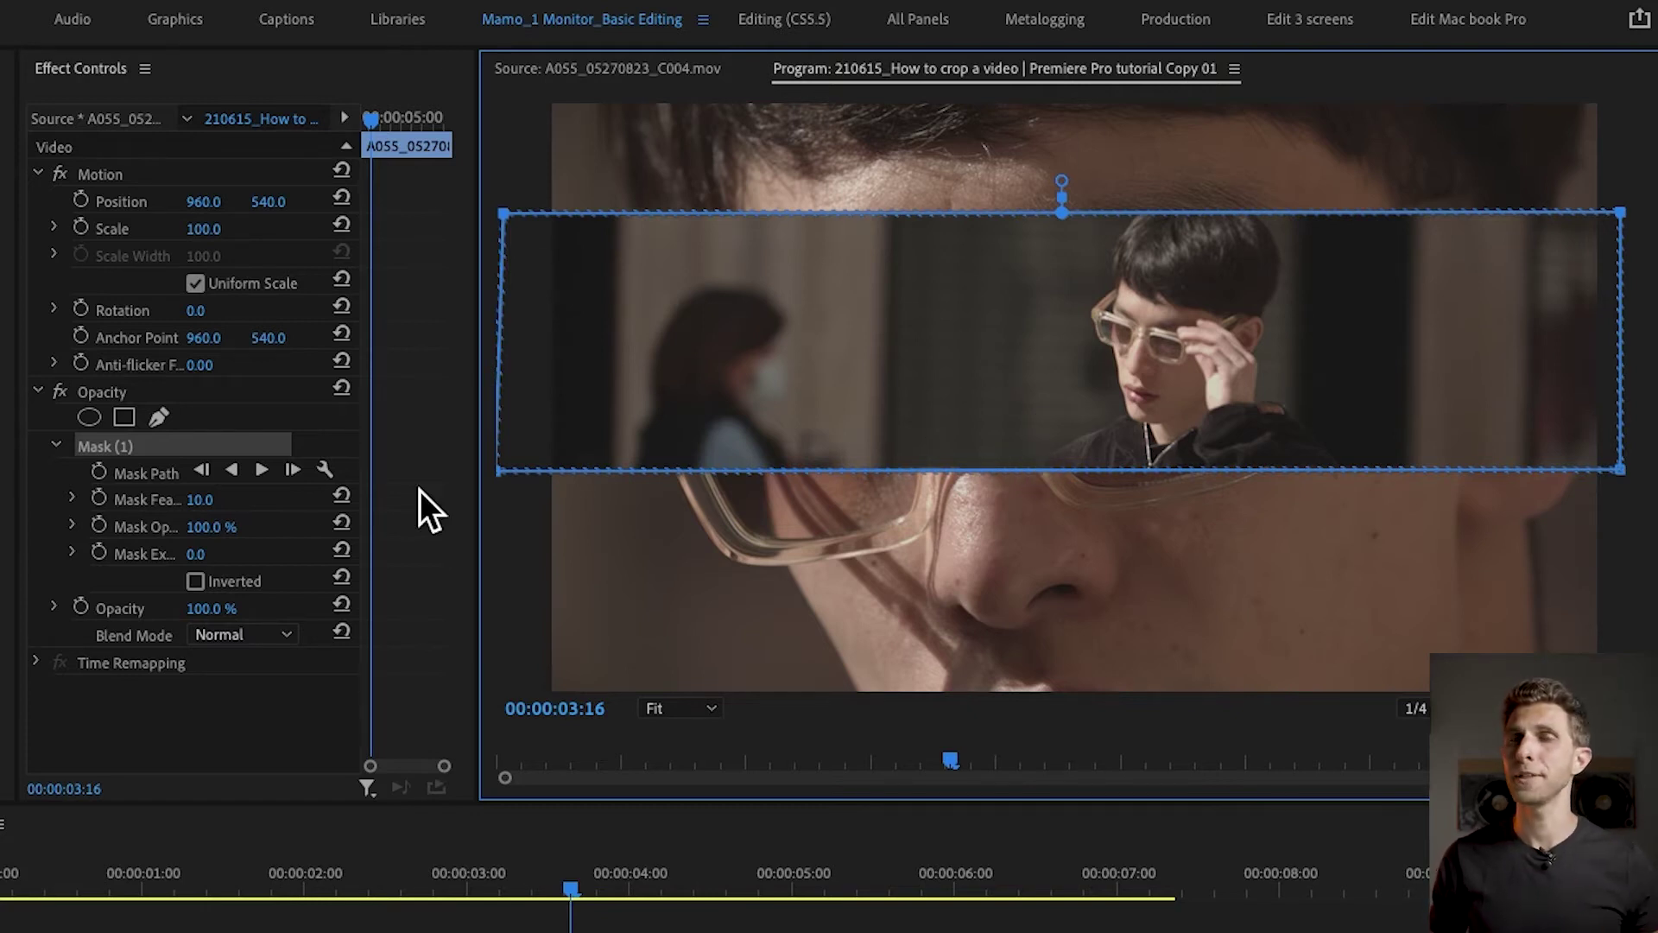
# - Set the wide shot's Mask Feather to 0 for a hard edge
pyautogui.moveTo(18, 226); pyautogui.dragTo(0, 232)
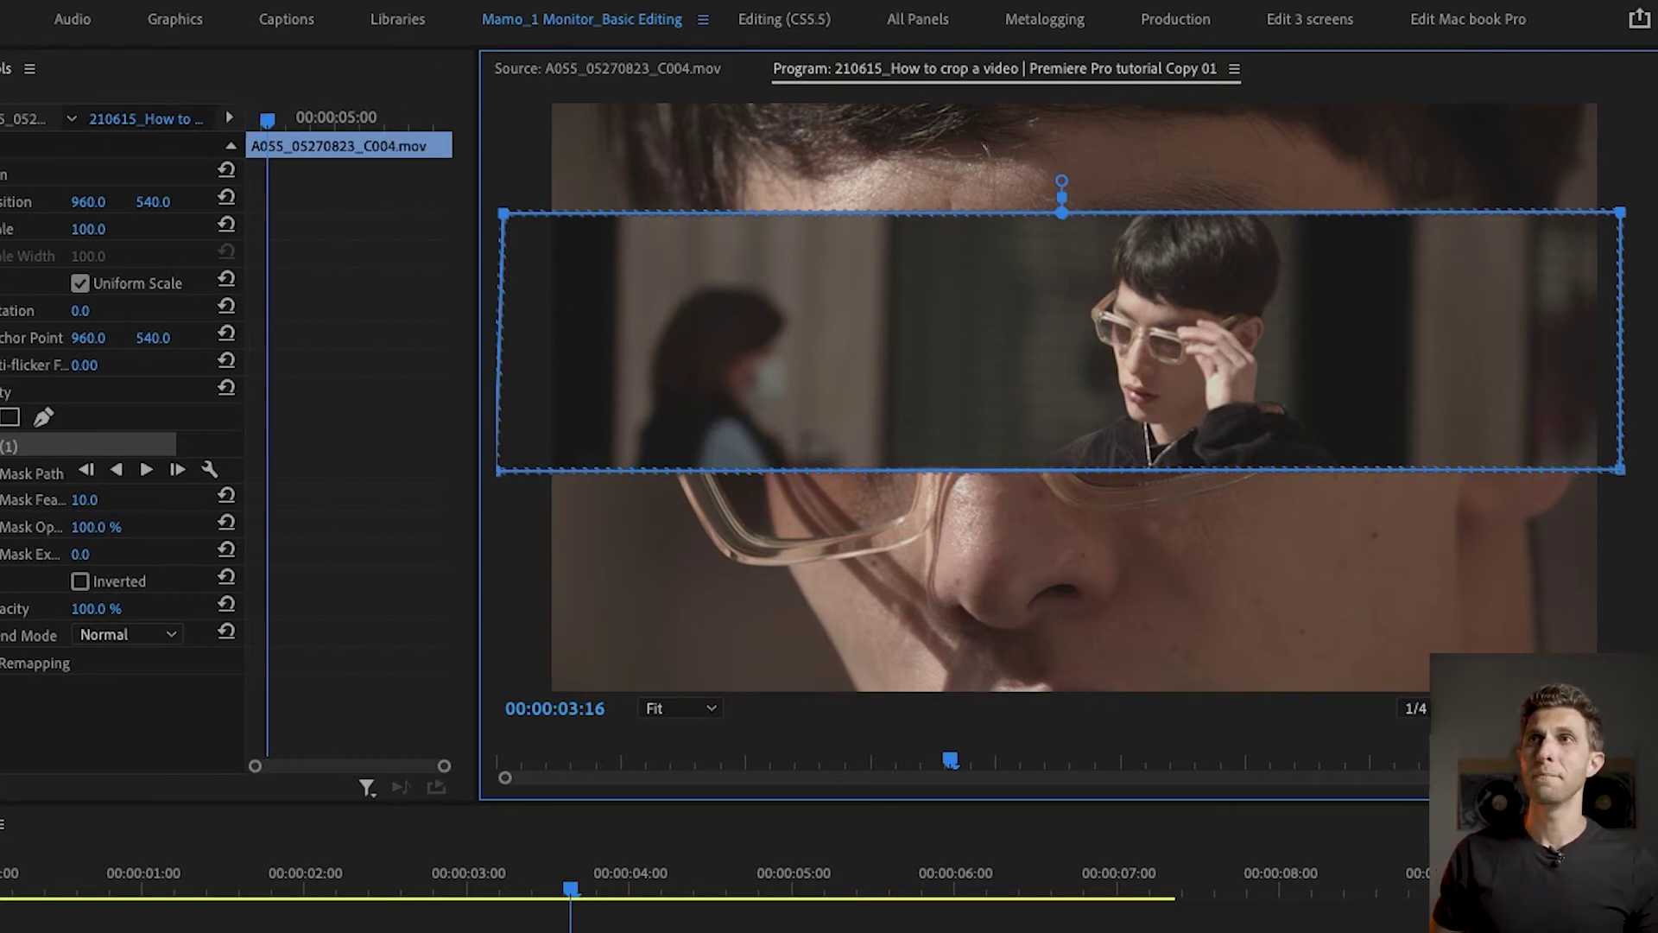
pyautogui.moveTo(356, 281); pyautogui.dragTo(483, 294)
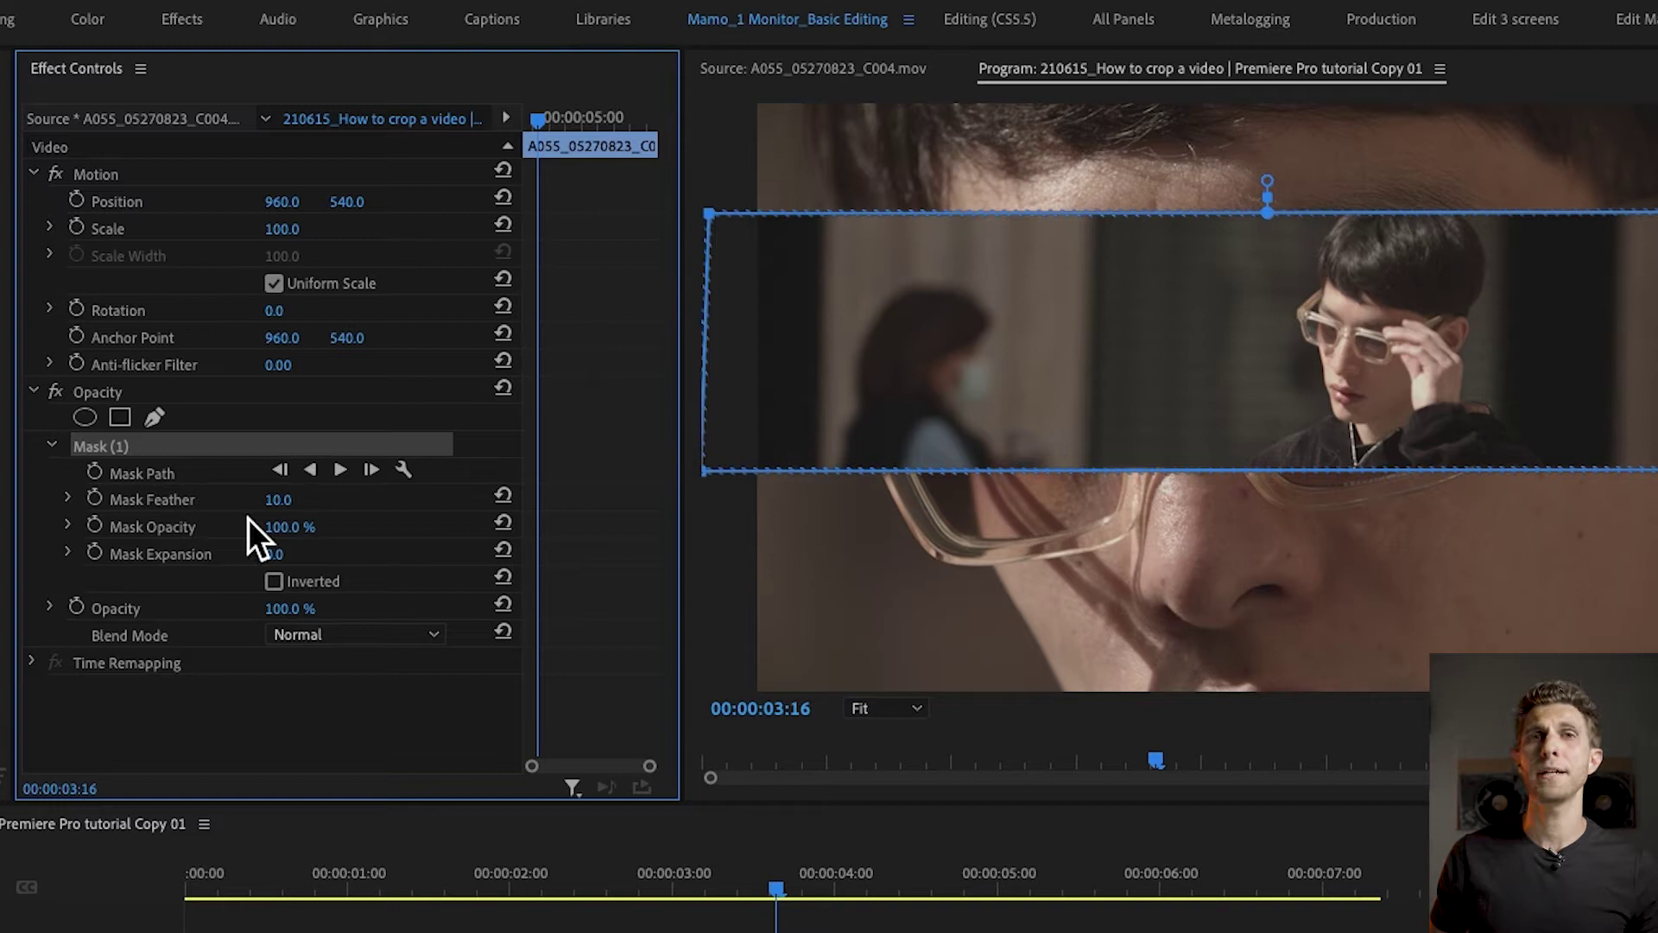
pyautogui.click(380, 717)
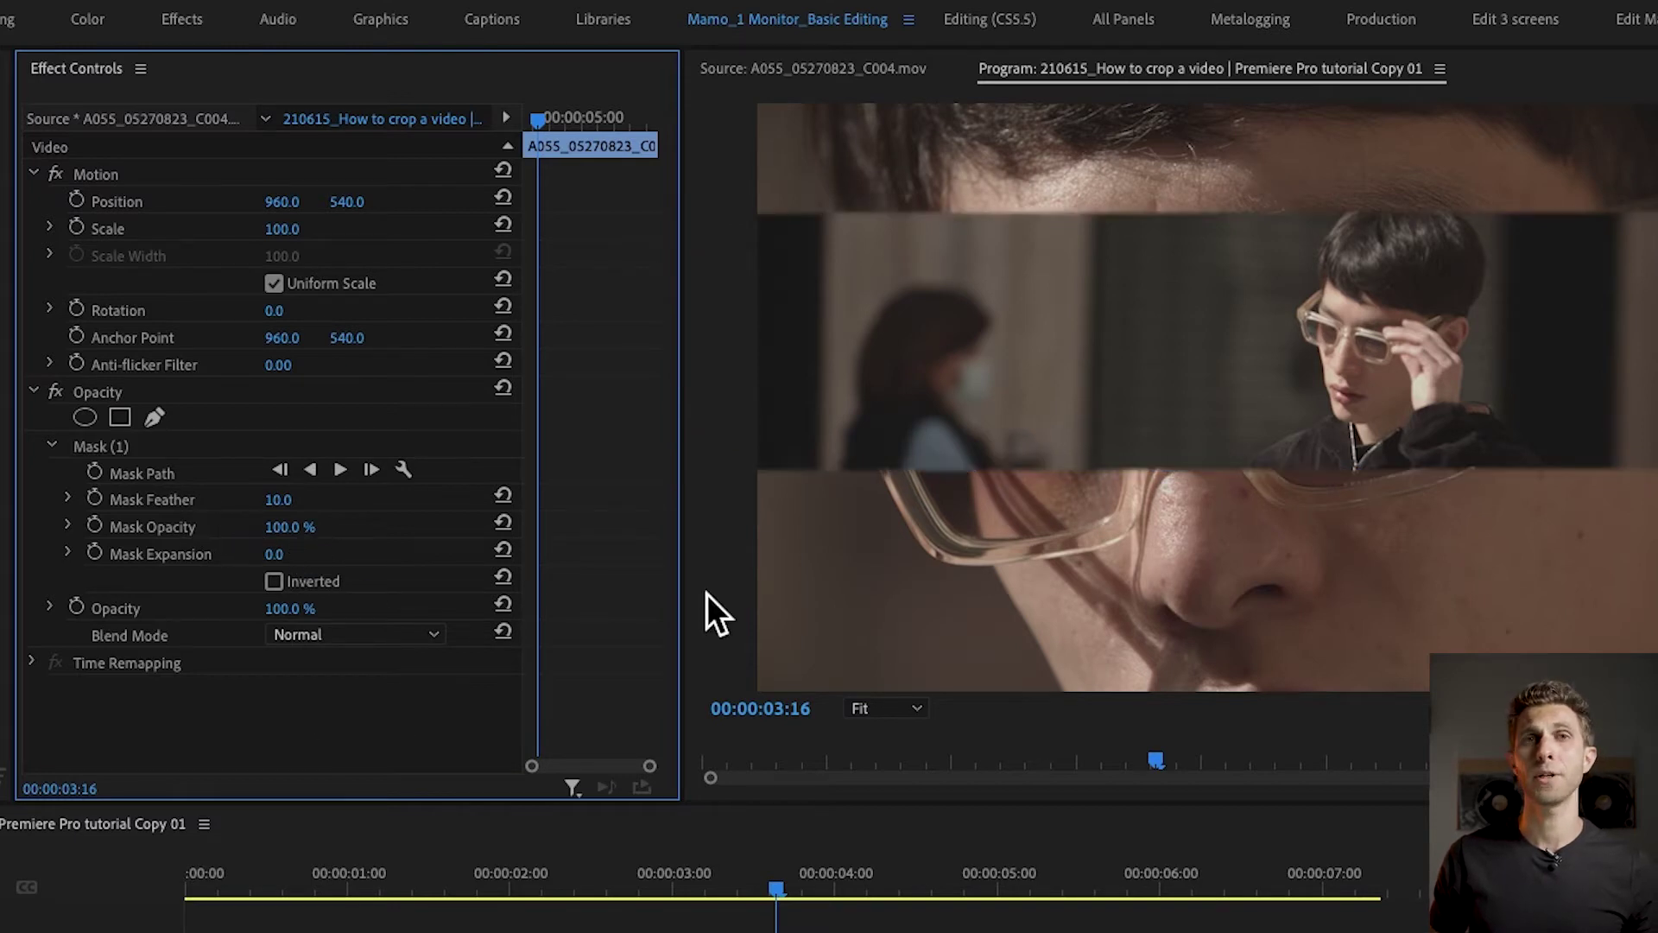
pyautogui.click(281, 503)
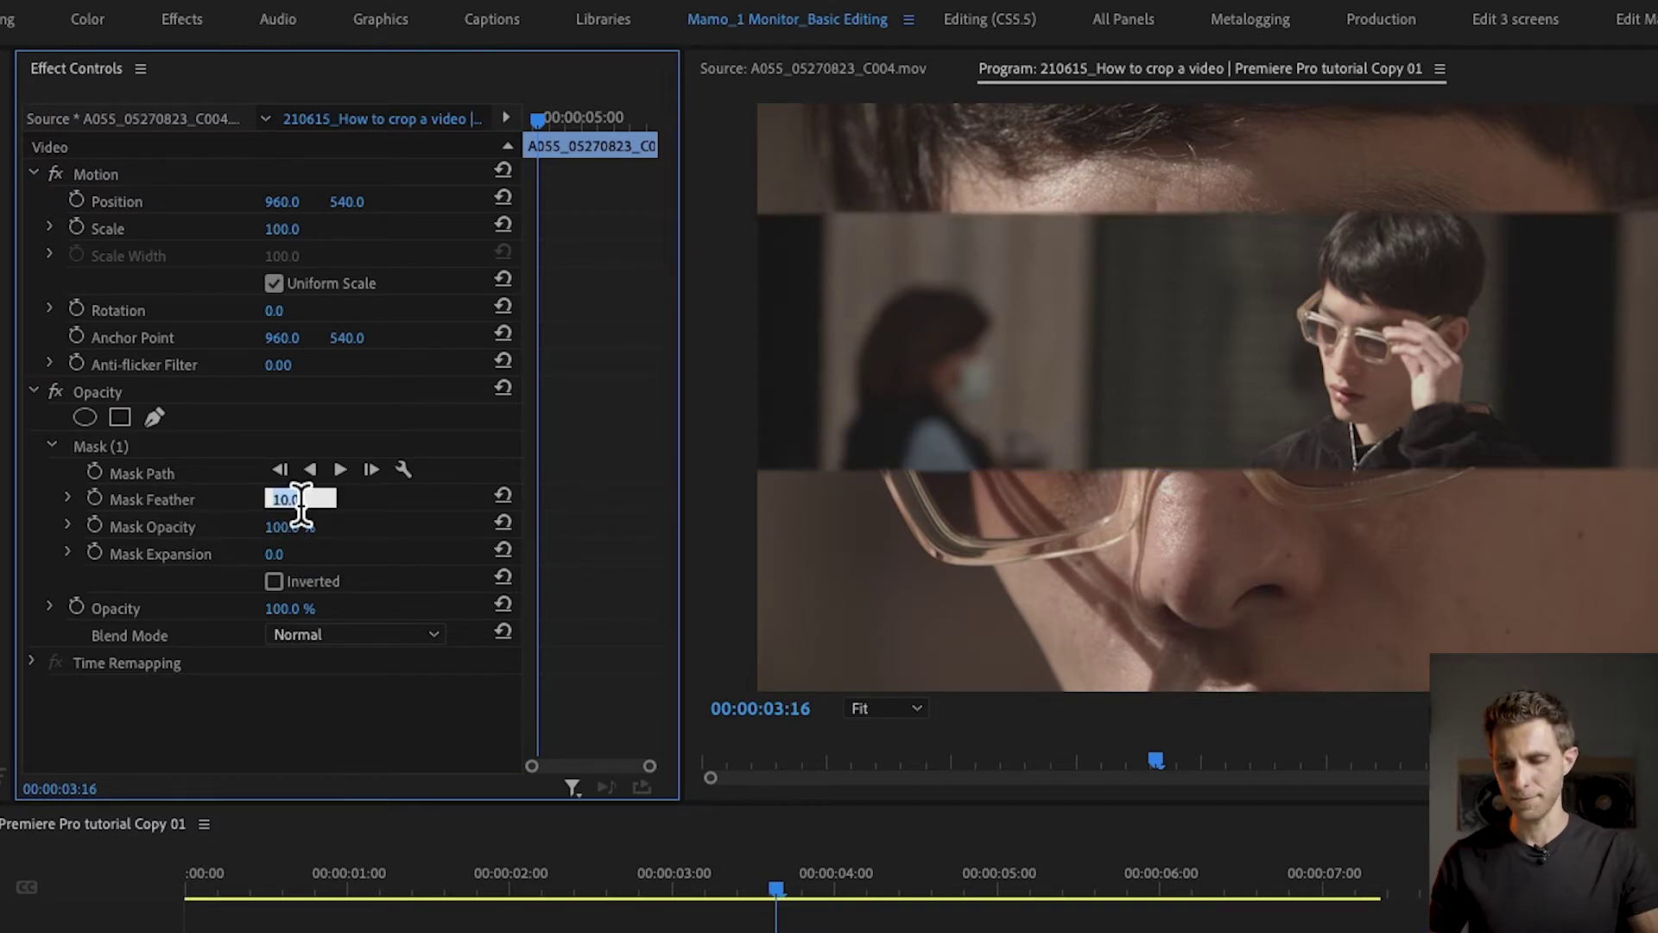
pyautogui.write('0')
pyautogui.press('Return')
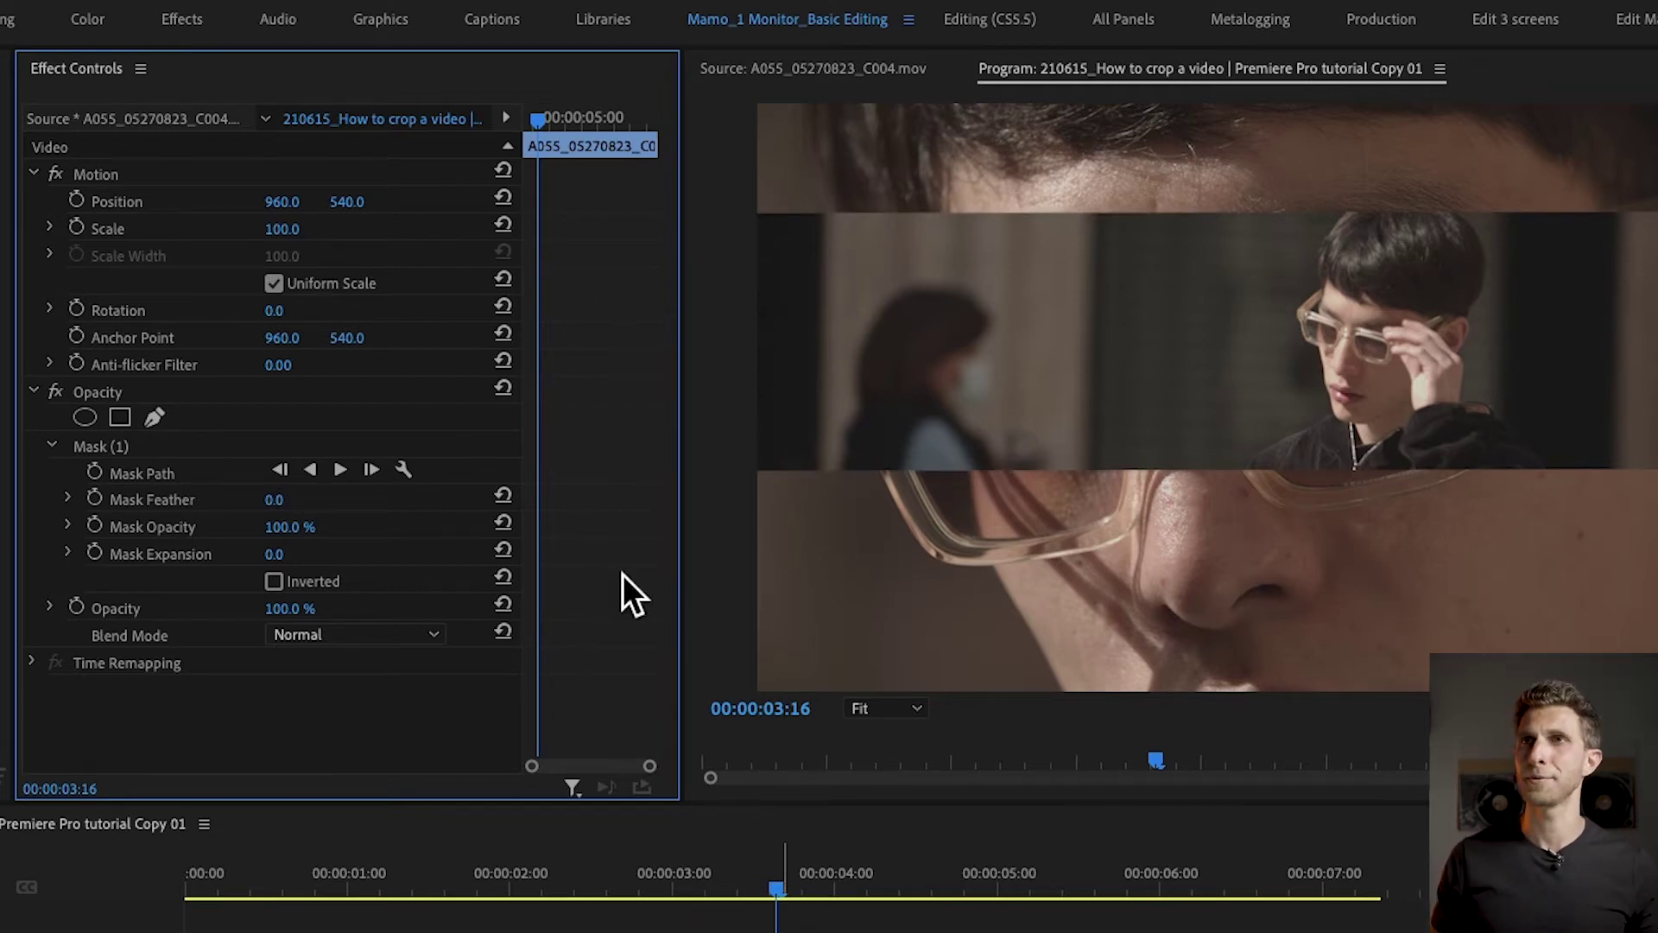
# - Lower the masked strip to Position 960, 963
pyautogui.click(97, 176)
pyautogui.moveTo(346, 201); pyautogui.dragTo(528, 201)
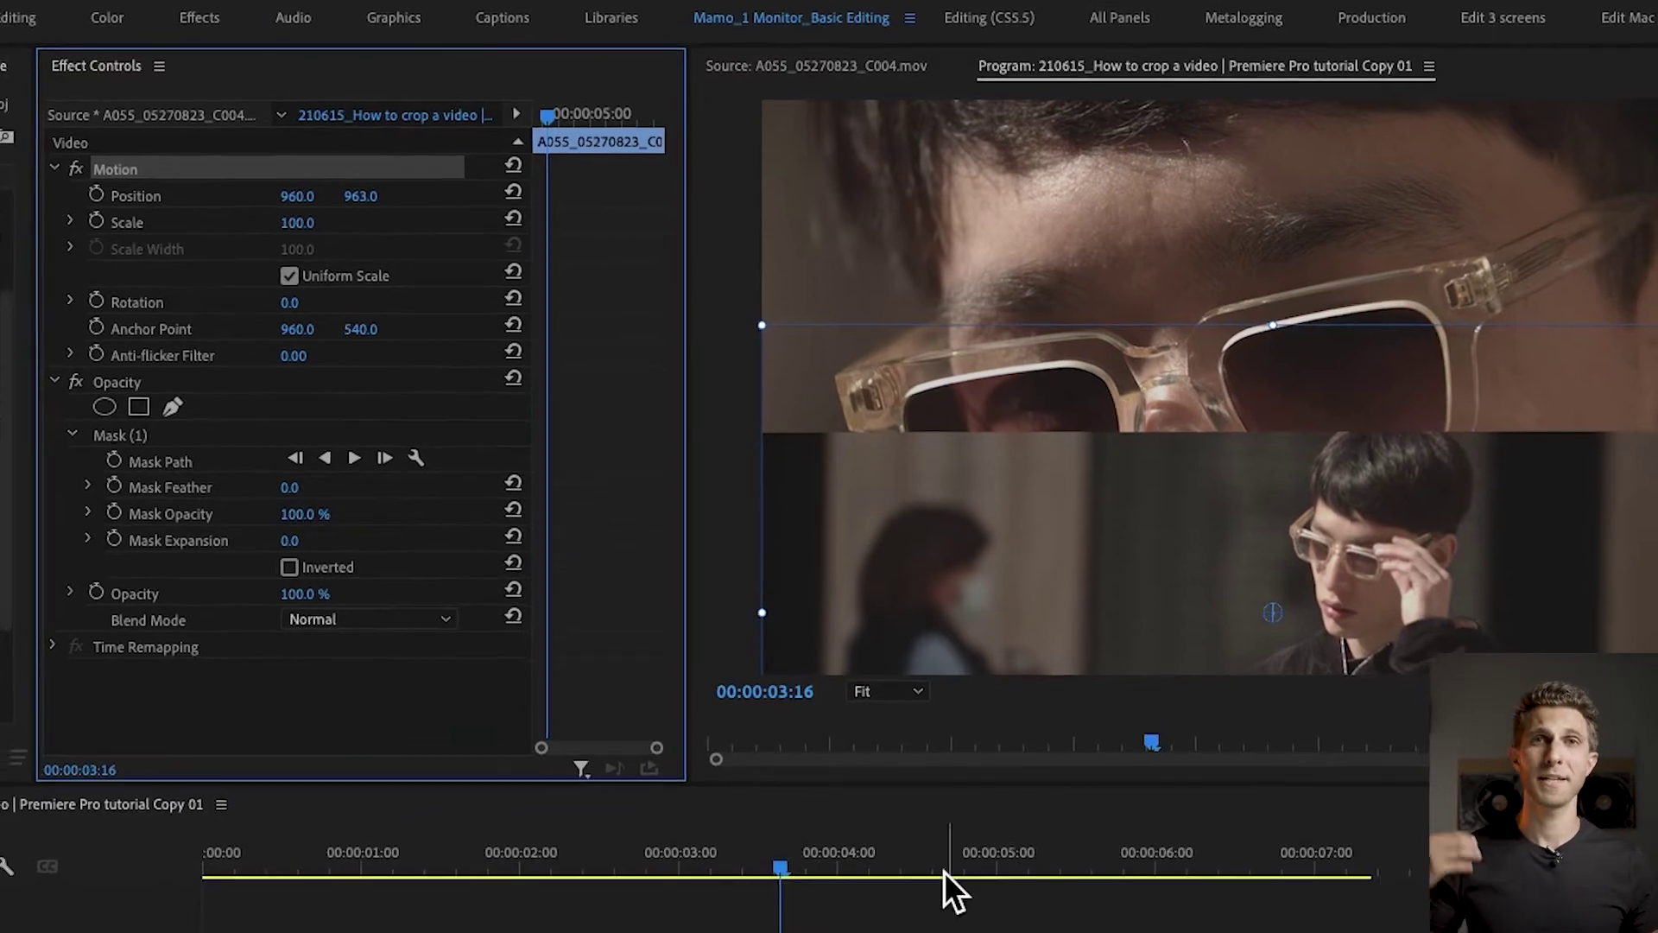
pyautogui.moveTo(780, 871); pyautogui.dragTo(717, 871)
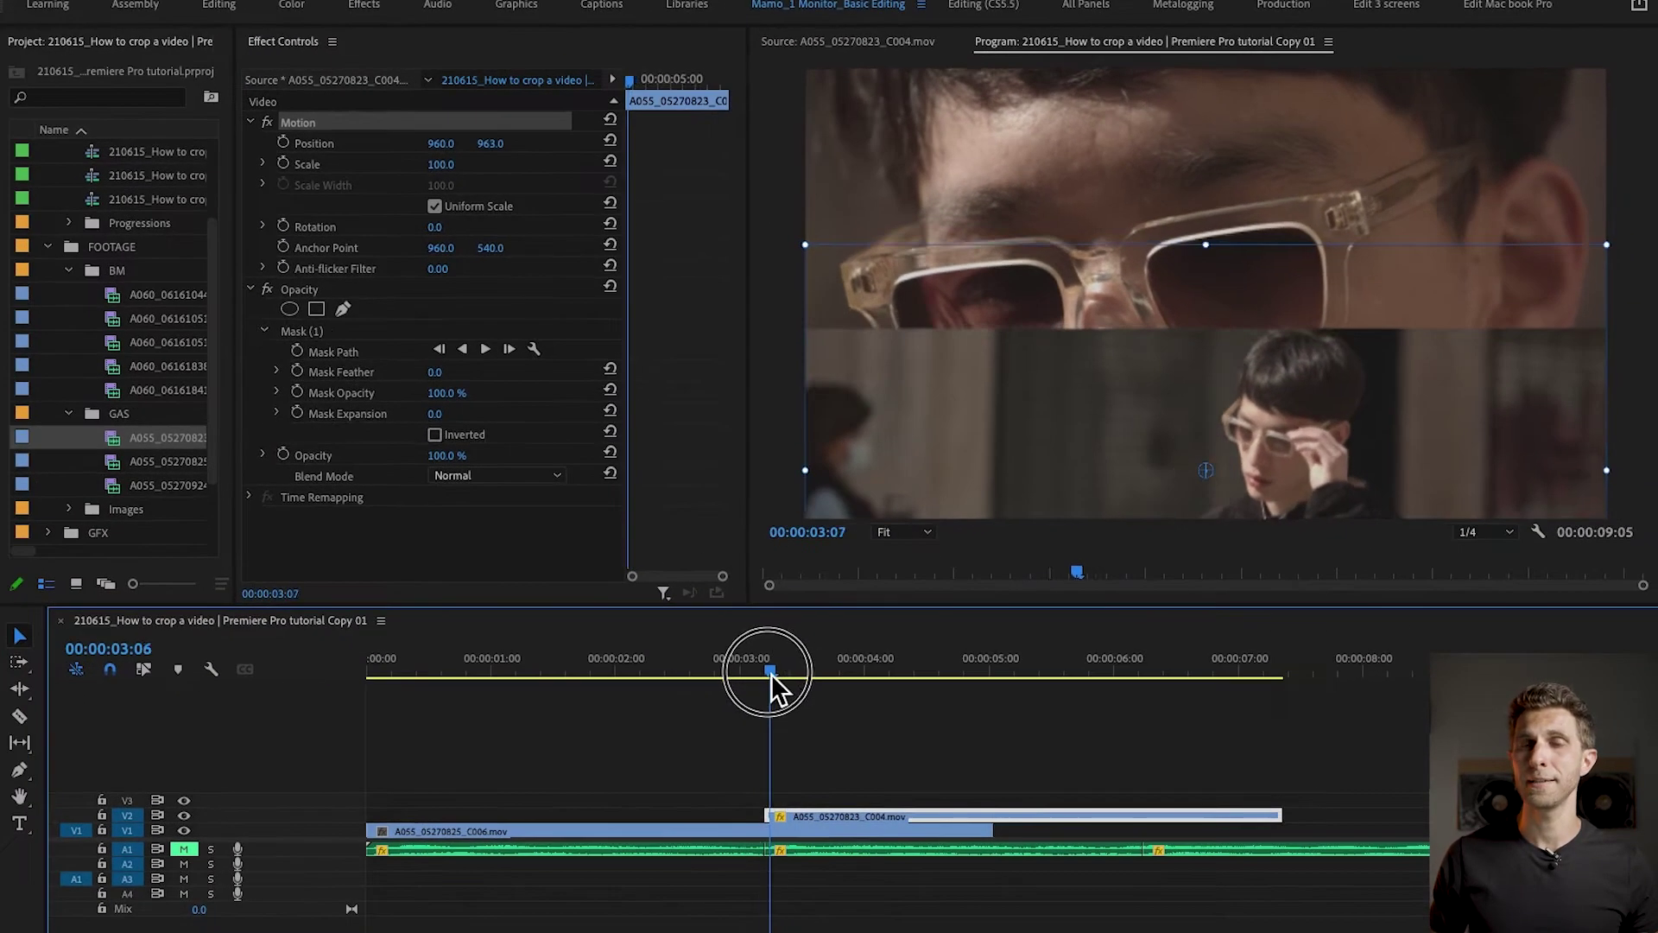
pyautogui.moveTo(772, 686); pyautogui.dragTo(815, 696)
# - Cut the V1 close-up where the upper clip starts and raise its second part to 960, 296
pyautogui.click(791, 830)
pyautogui.press('c')
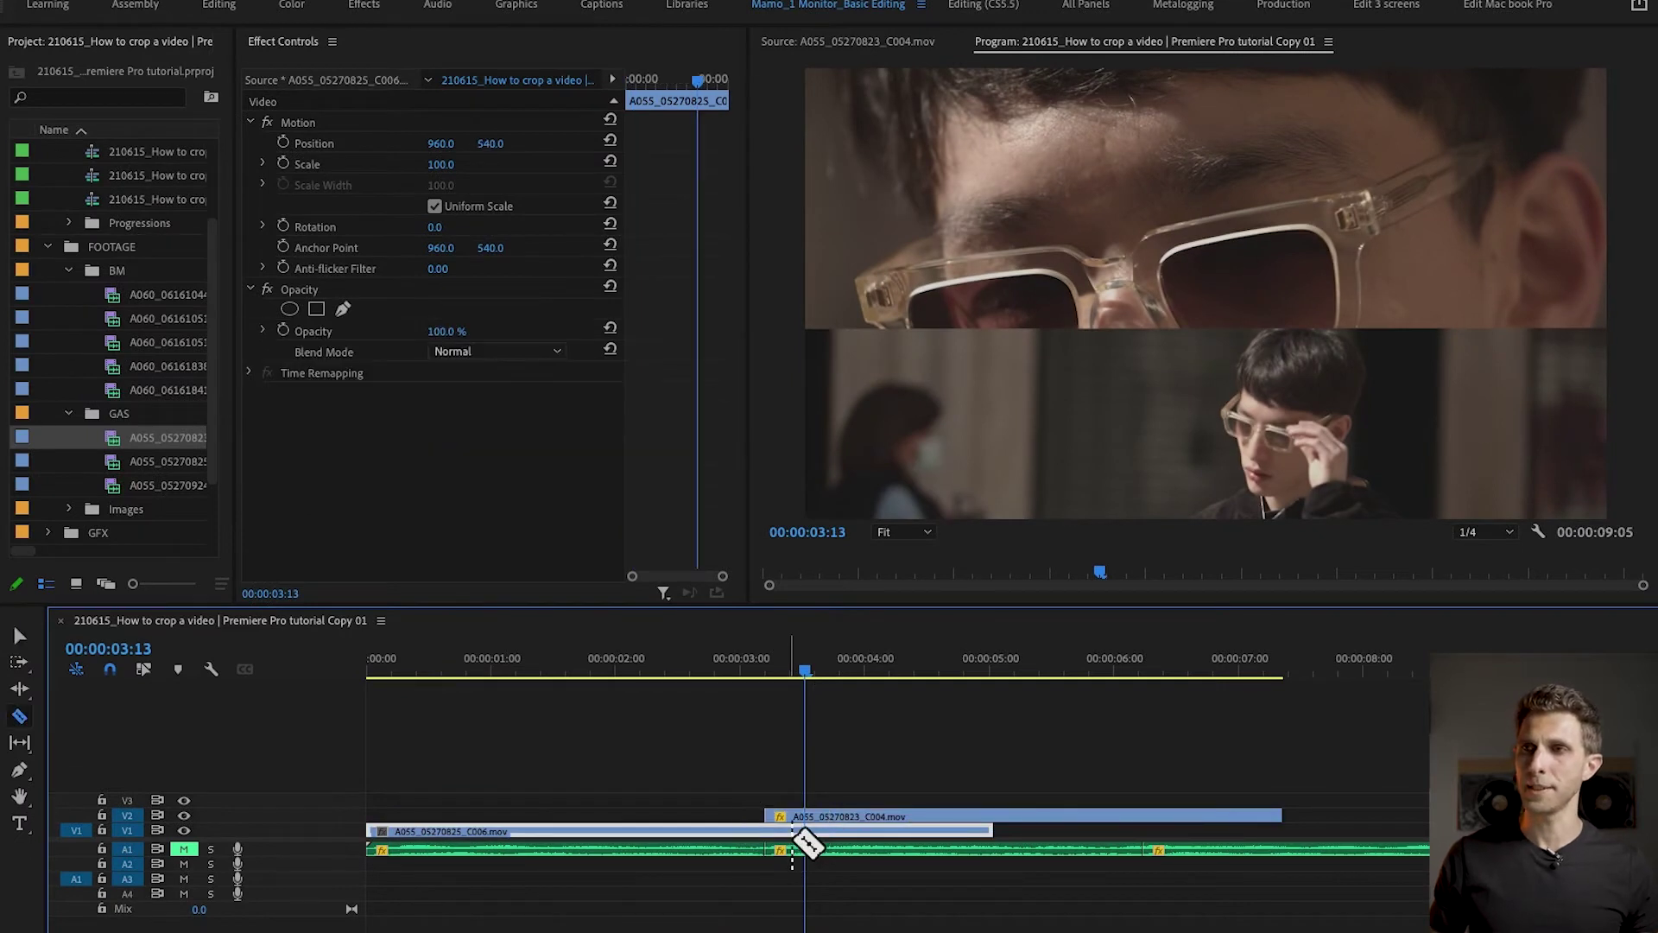
pyautogui.click(767, 831)
pyautogui.press('v')
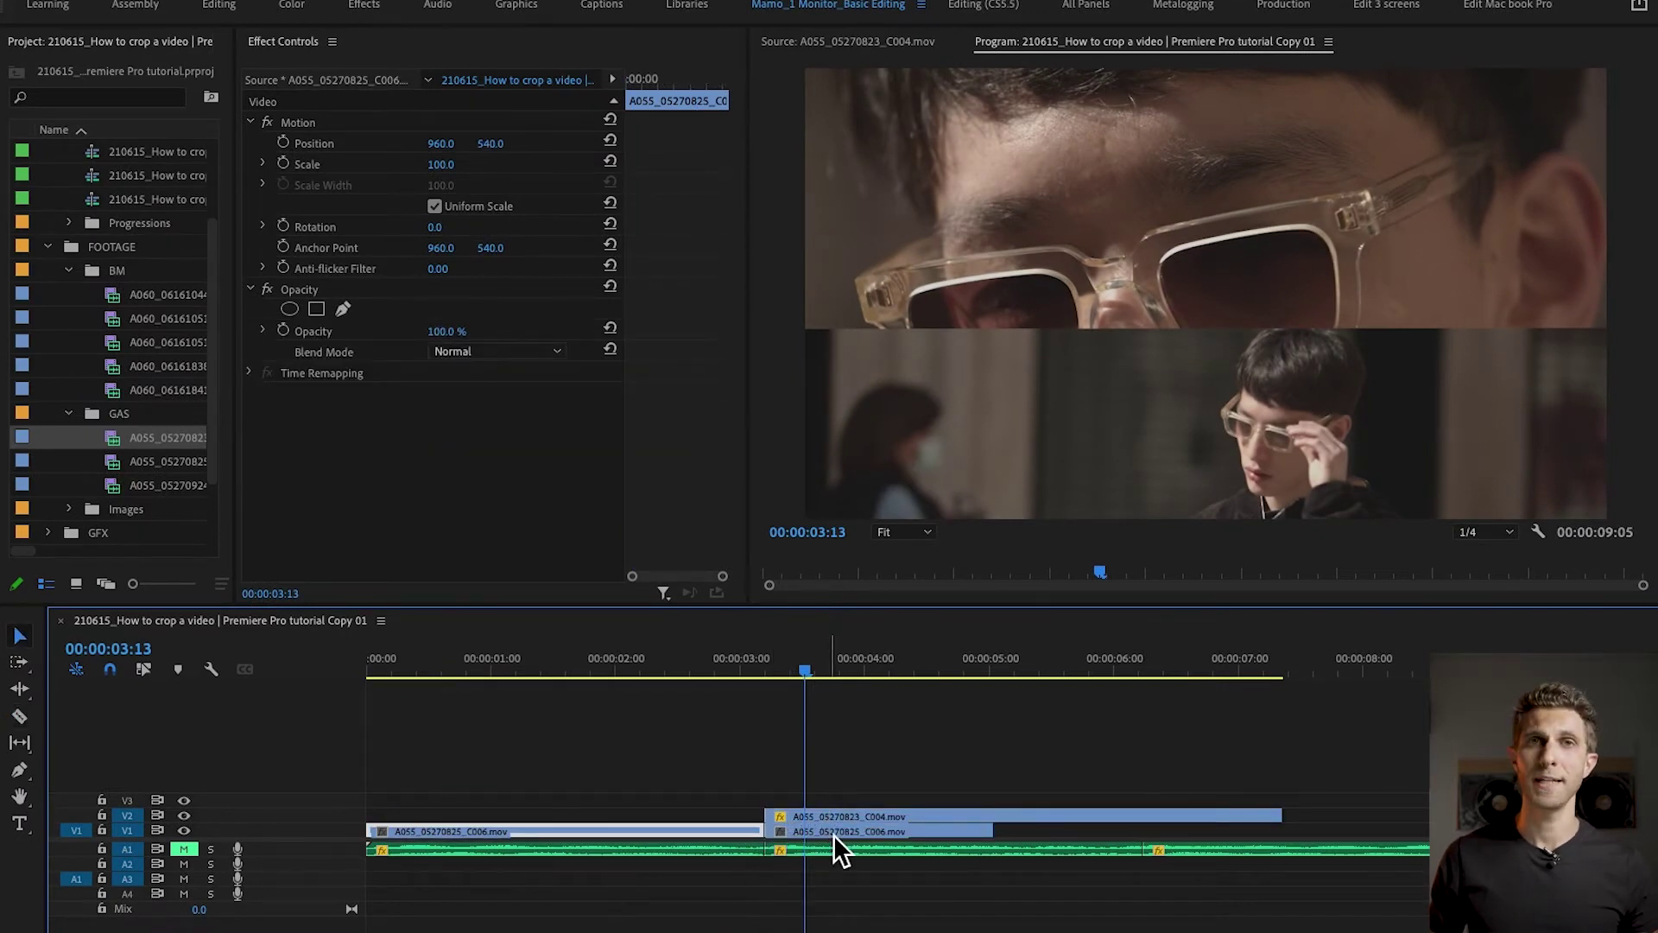
pyautogui.click(830, 831)
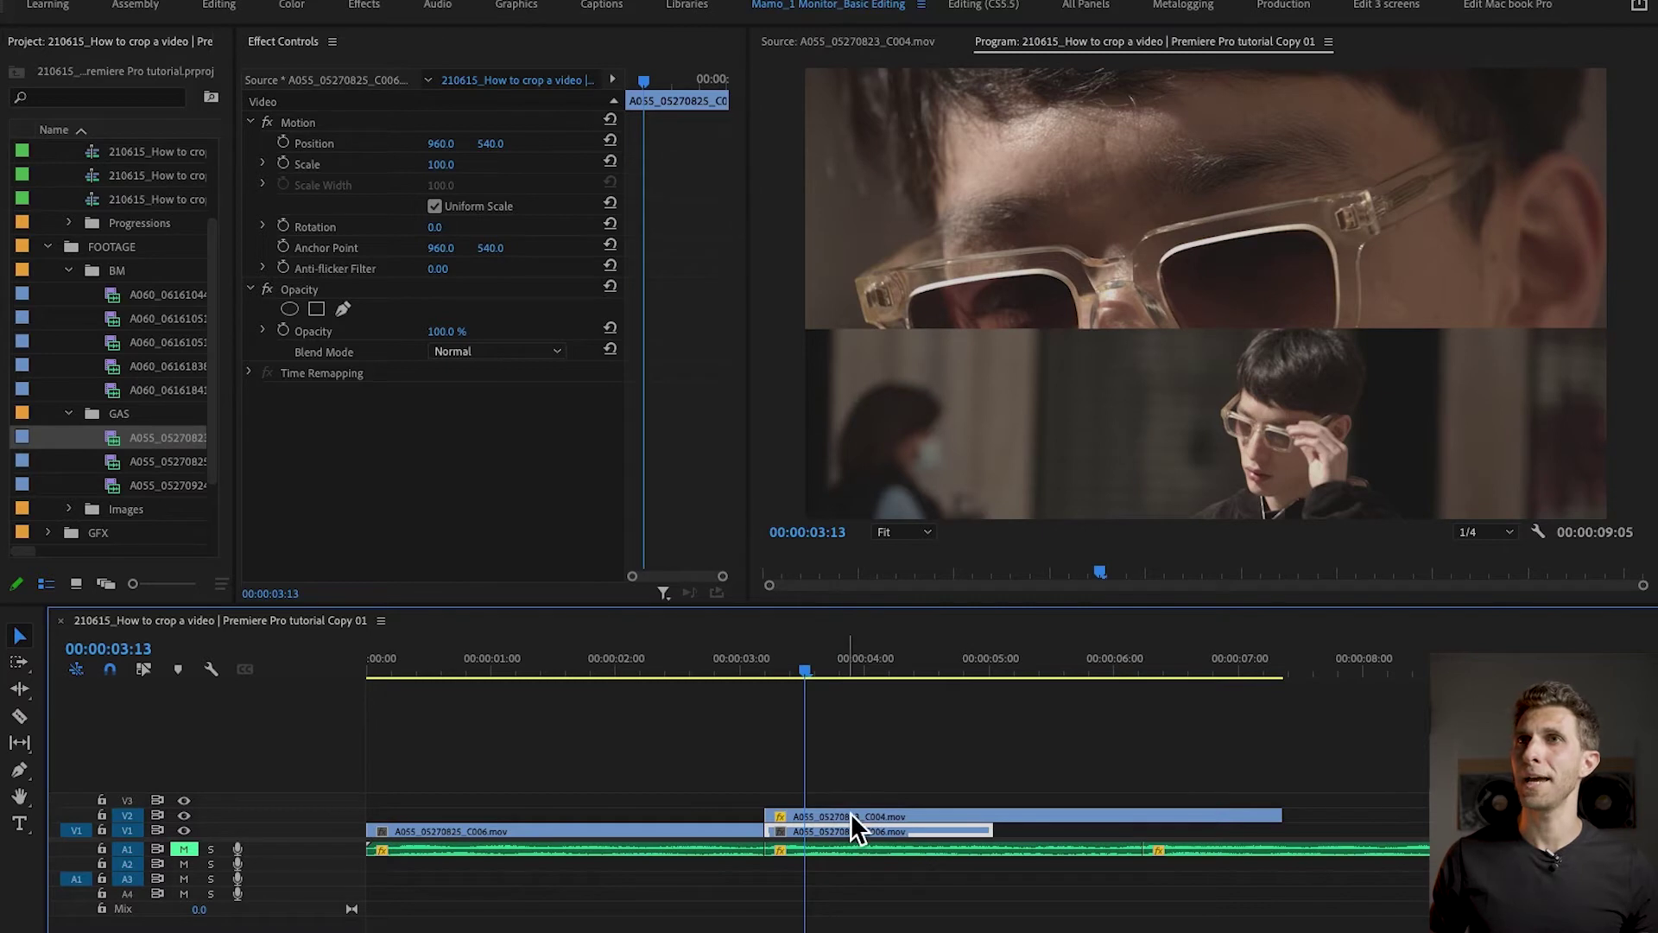
pyautogui.moveTo(502, 152); pyautogui.dragTo(299, 152)
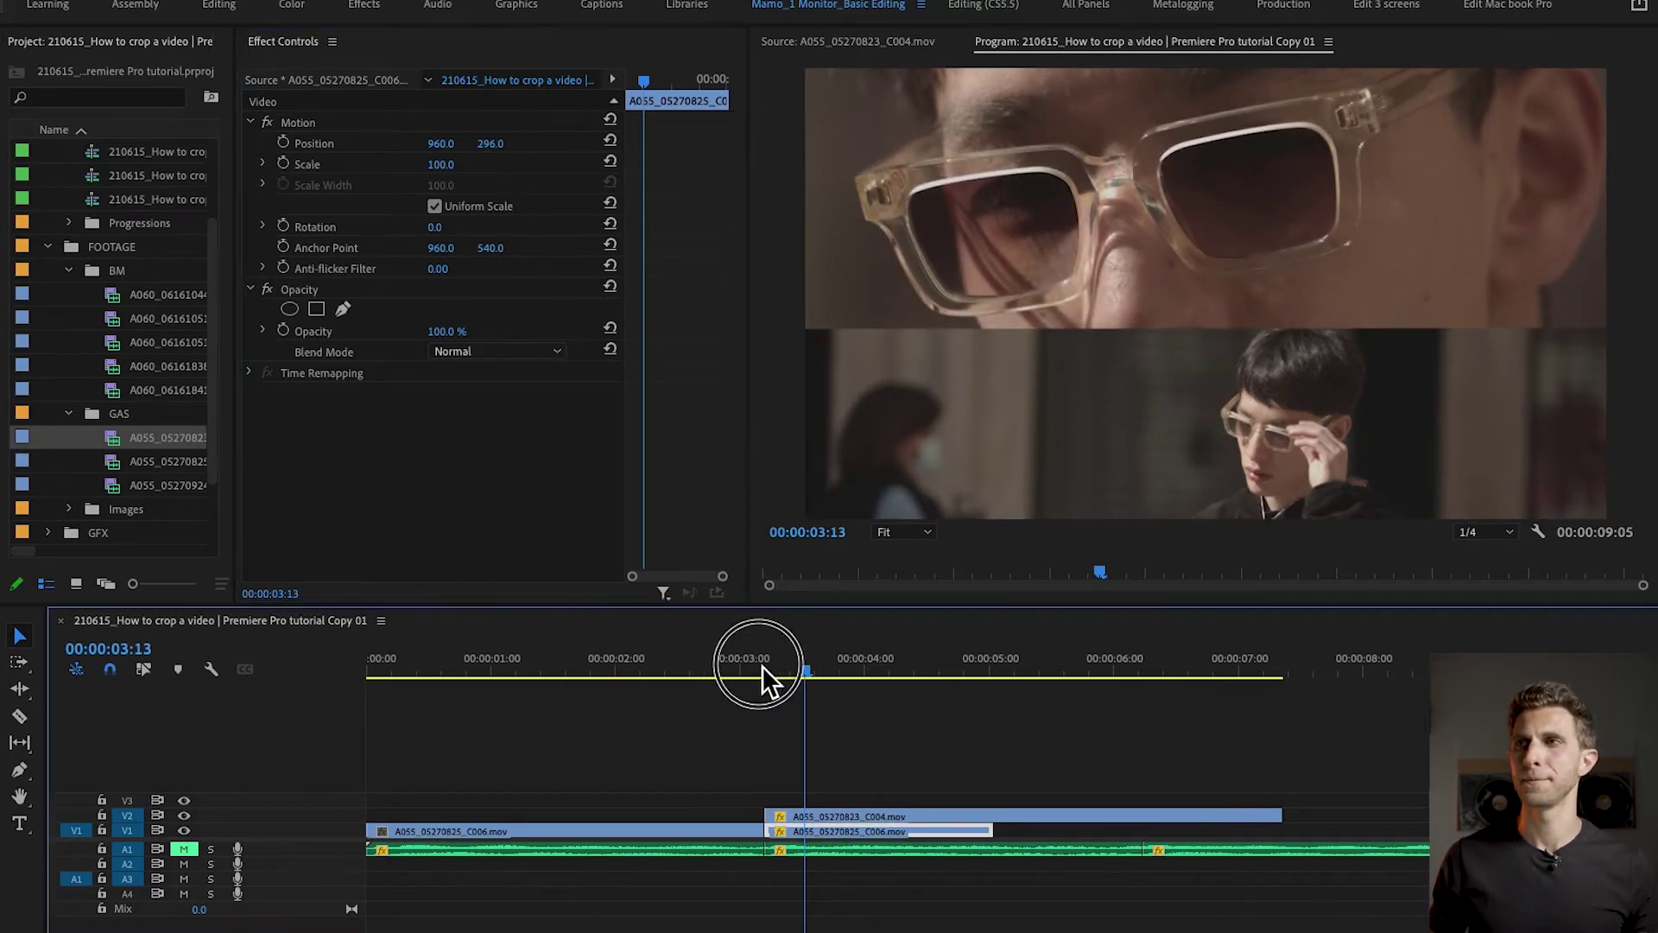
# - Extend the V1 C006 and V2 C004 clips to the end of the sequence
pyautogui.click(677, 676)
pyautogui.moveTo(677, 675); pyautogui.dragTo(1003, 699)
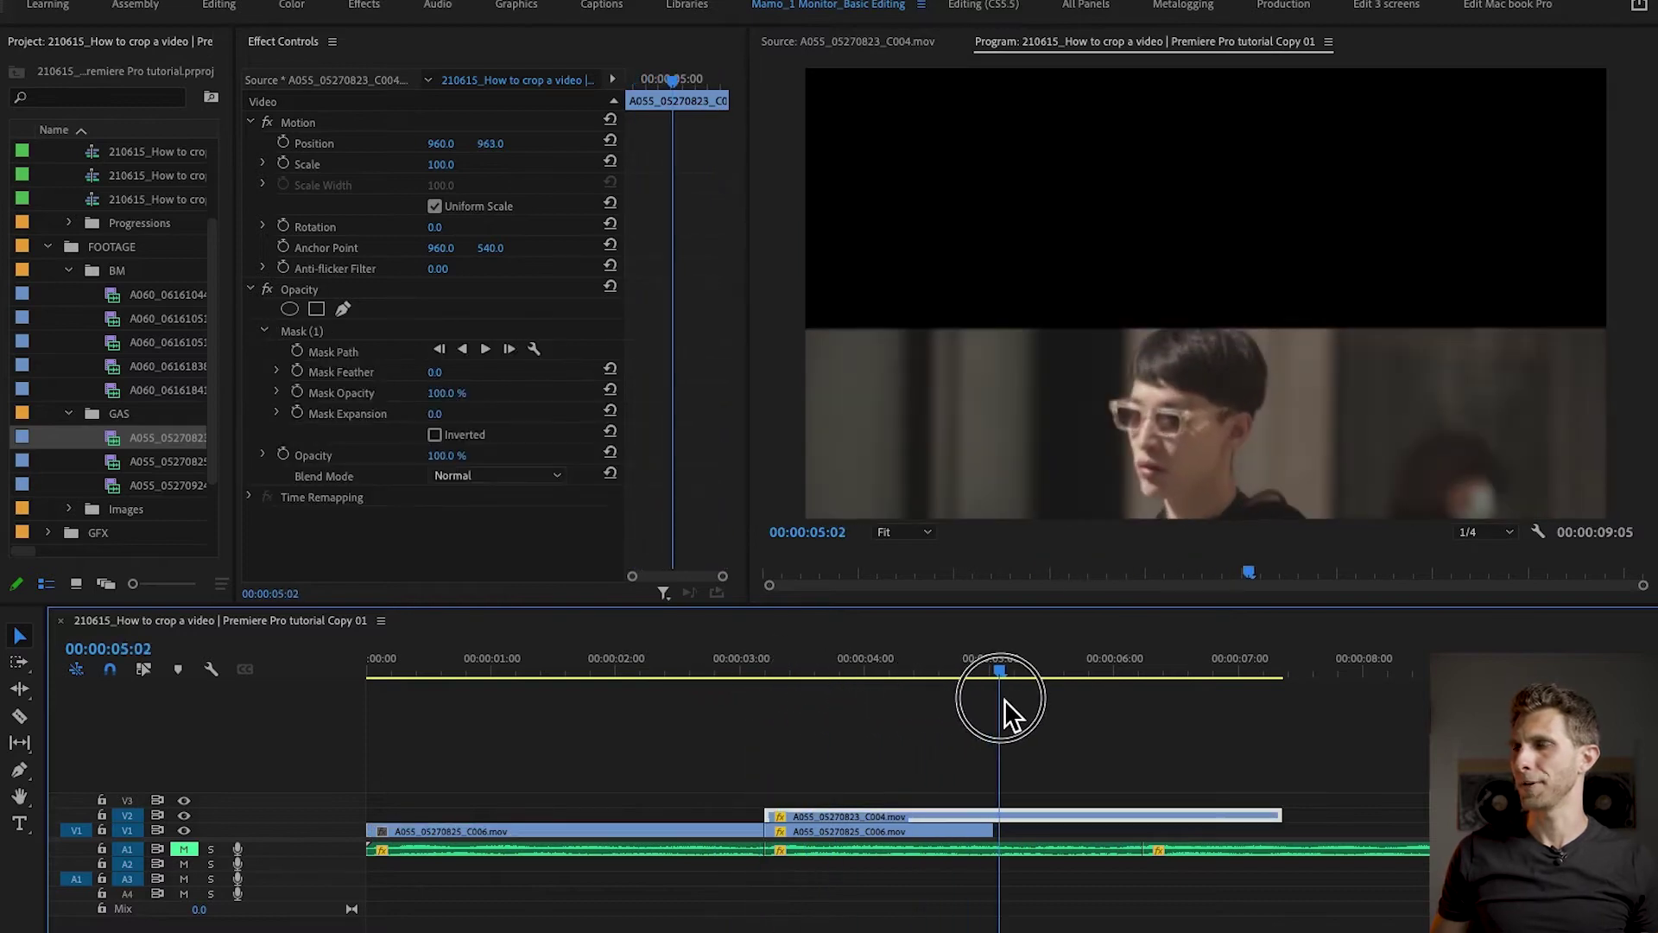
pyautogui.click(1065, 780)
pyautogui.moveTo(993, 833); pyautogui.dragTo(1509, 833)
pyautogui.moveTo(1289, 817); pyautogui.dragTo(1510, 816)
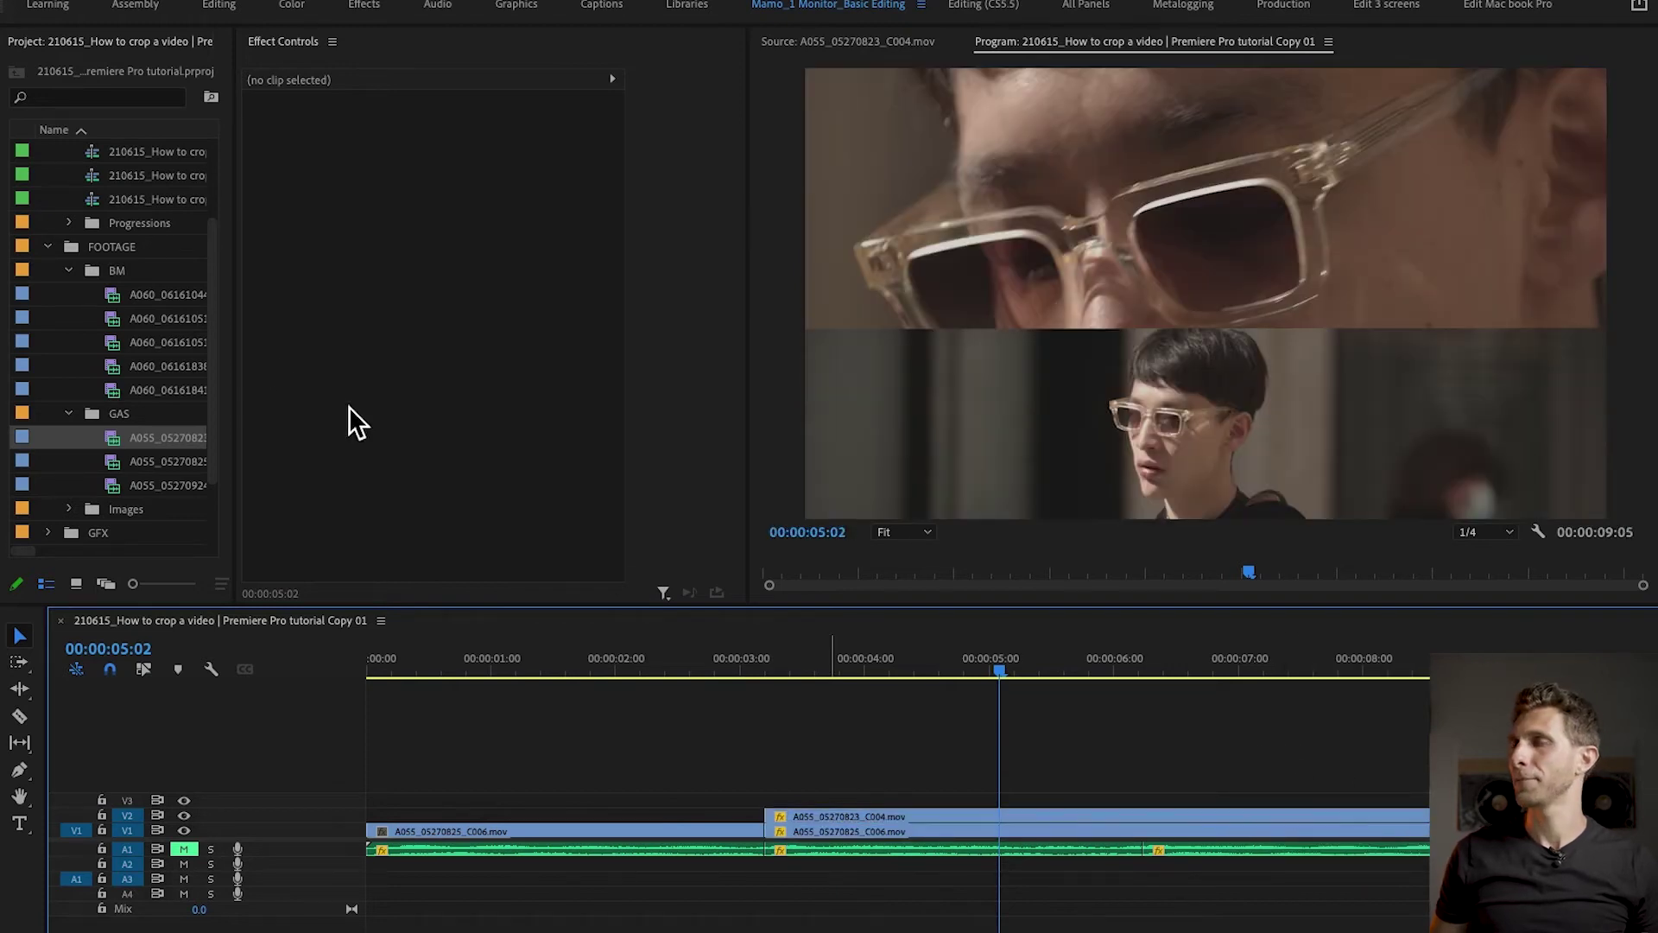
# - Place only the video of A055_05270924_C036.mov on V3 from about 6 seconds and select it
pyautogui.doubleClick(128, 487)
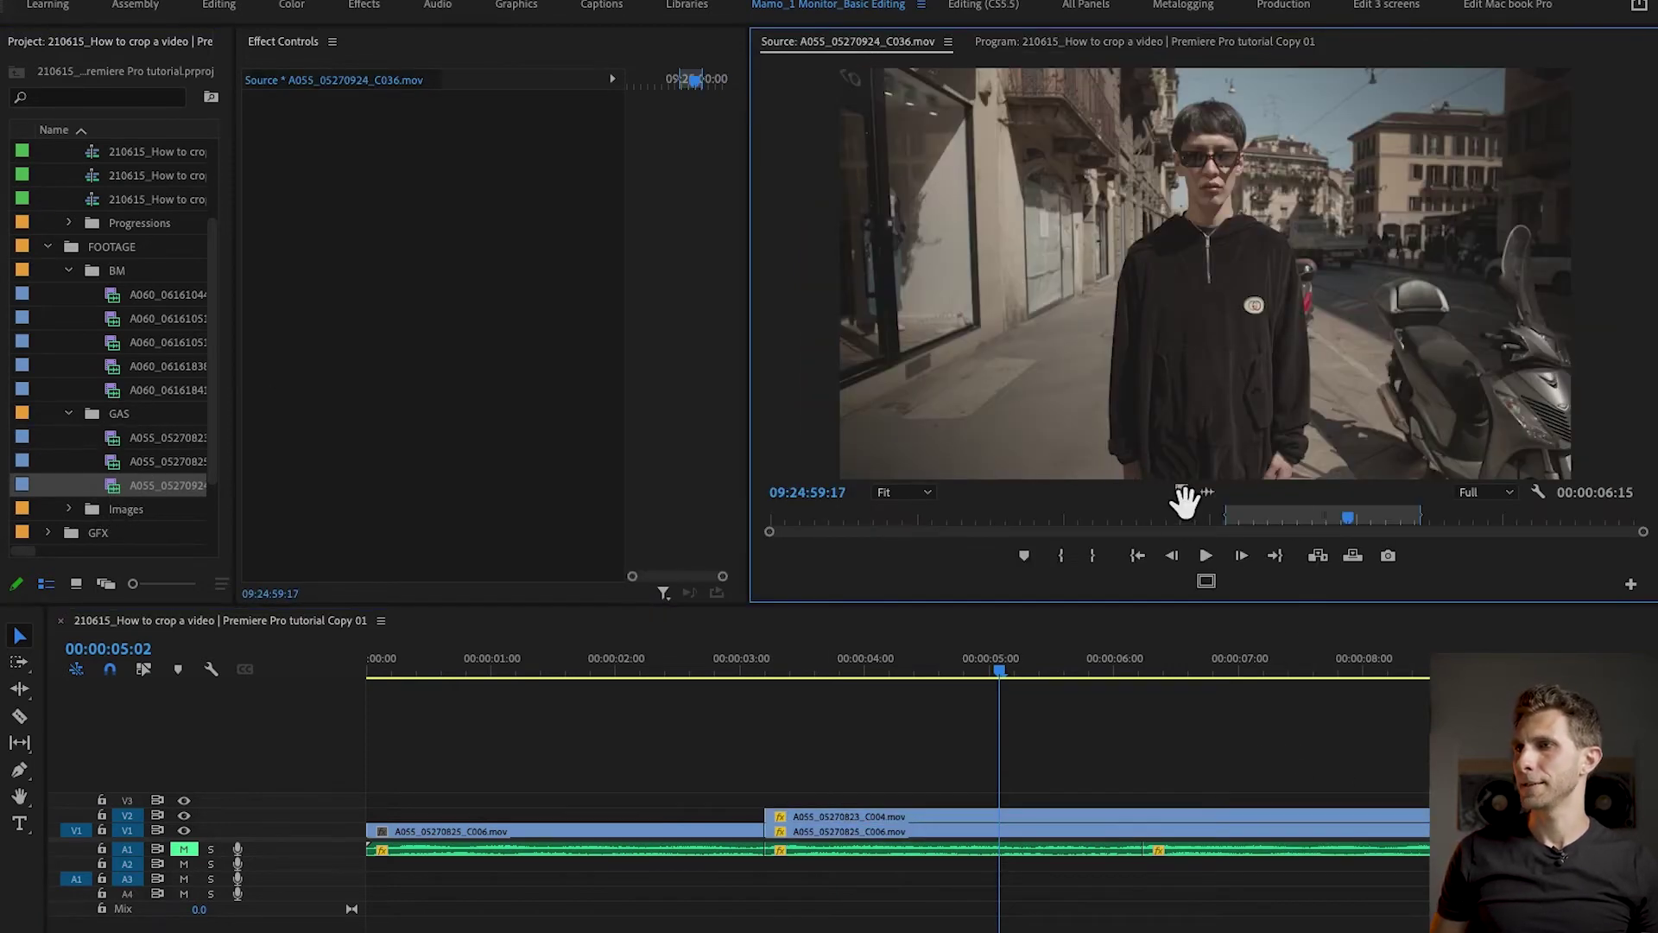
pyautogui.moveTo(1182, 491); pyautogui.dragTo(1172, 802)
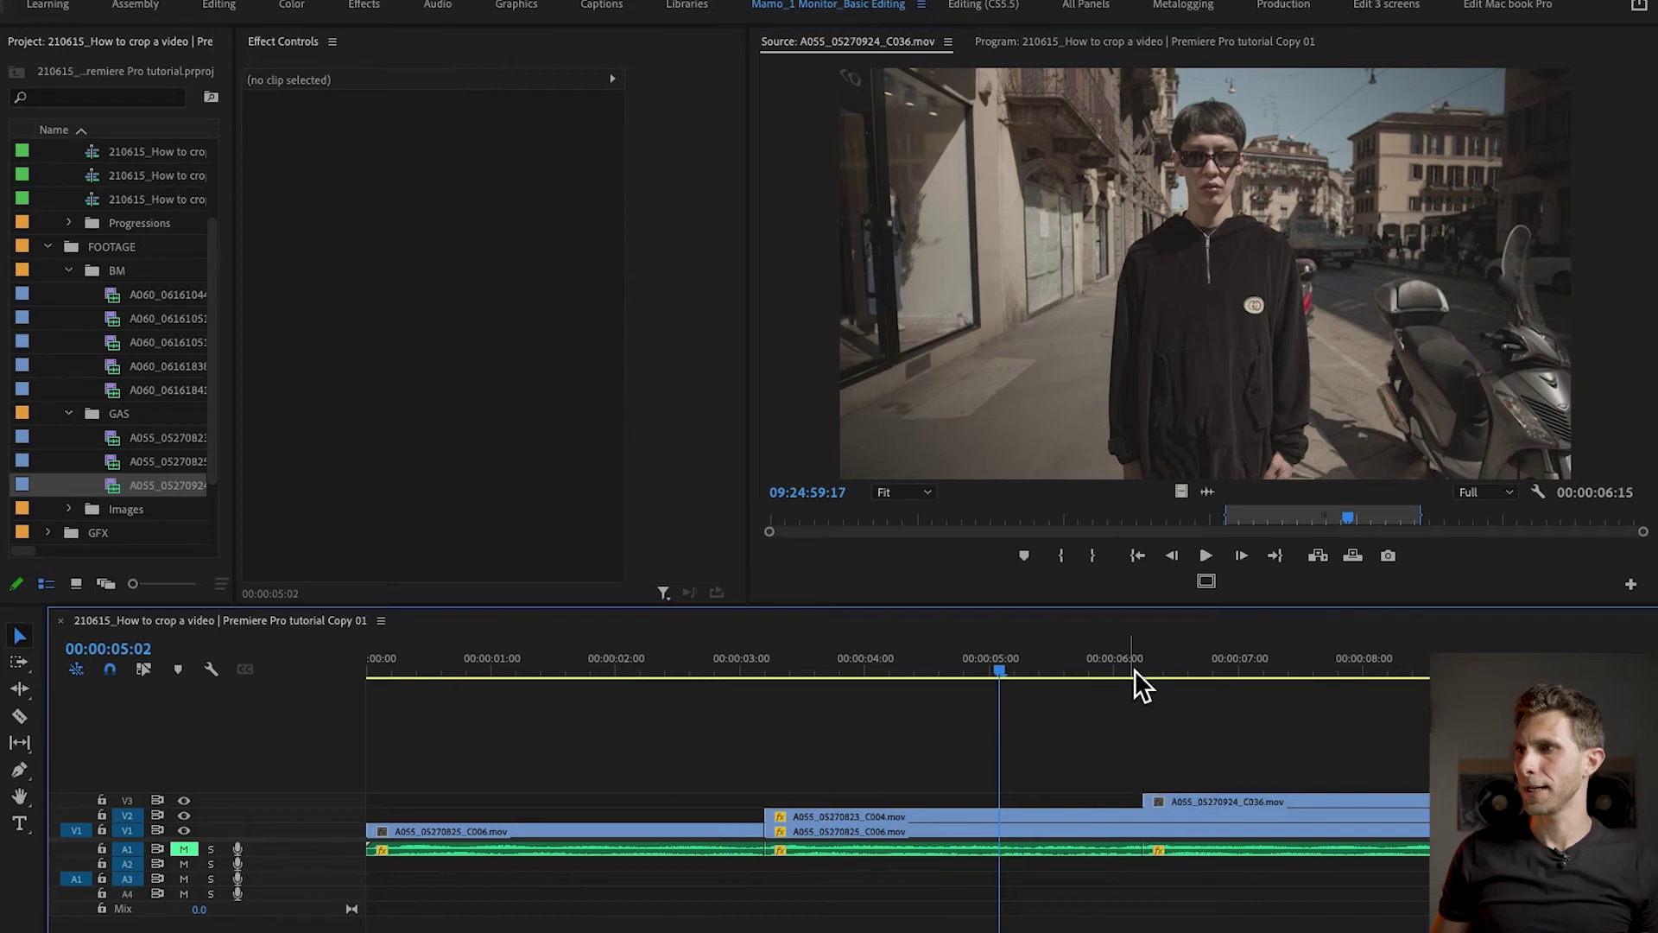
pyautogui.moveTo(1133, 672)
pyautogui.mouseDown()
pyautogui.moveTo(1147, 670)
pyautogui.moveTo(1116, 669)
pyautogui.moveTo(1154, 673)
pyautogui.mouseUp()
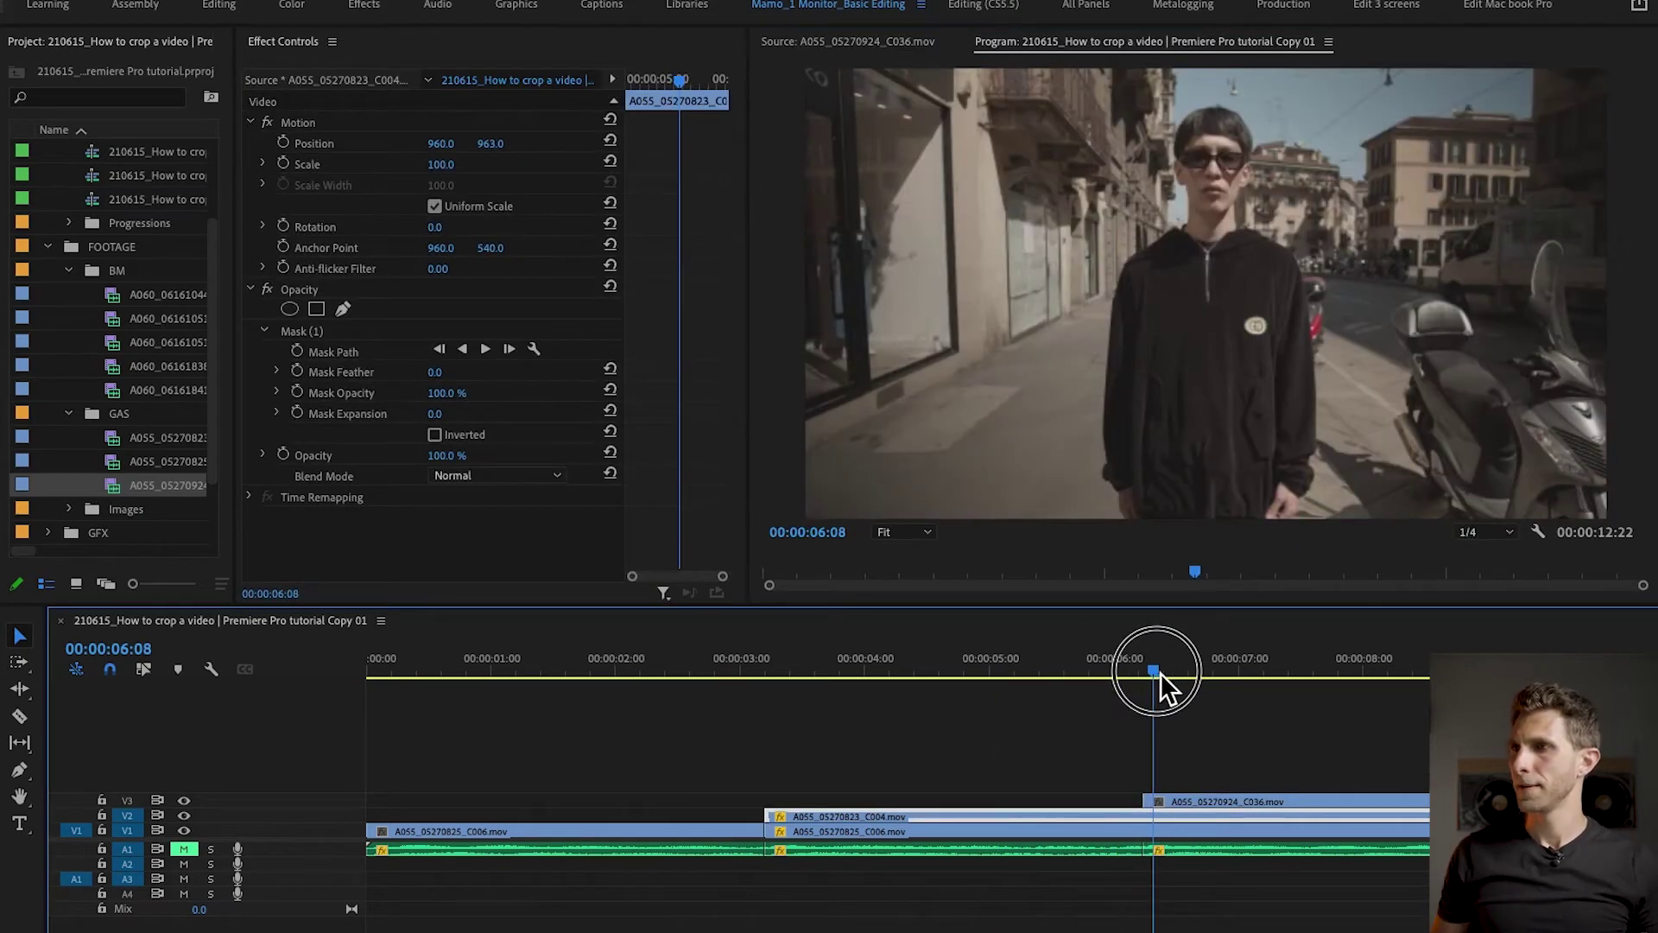
pyautogui.press('c')
pyautogui.press('v')
pyautogui.click(1287, 802)
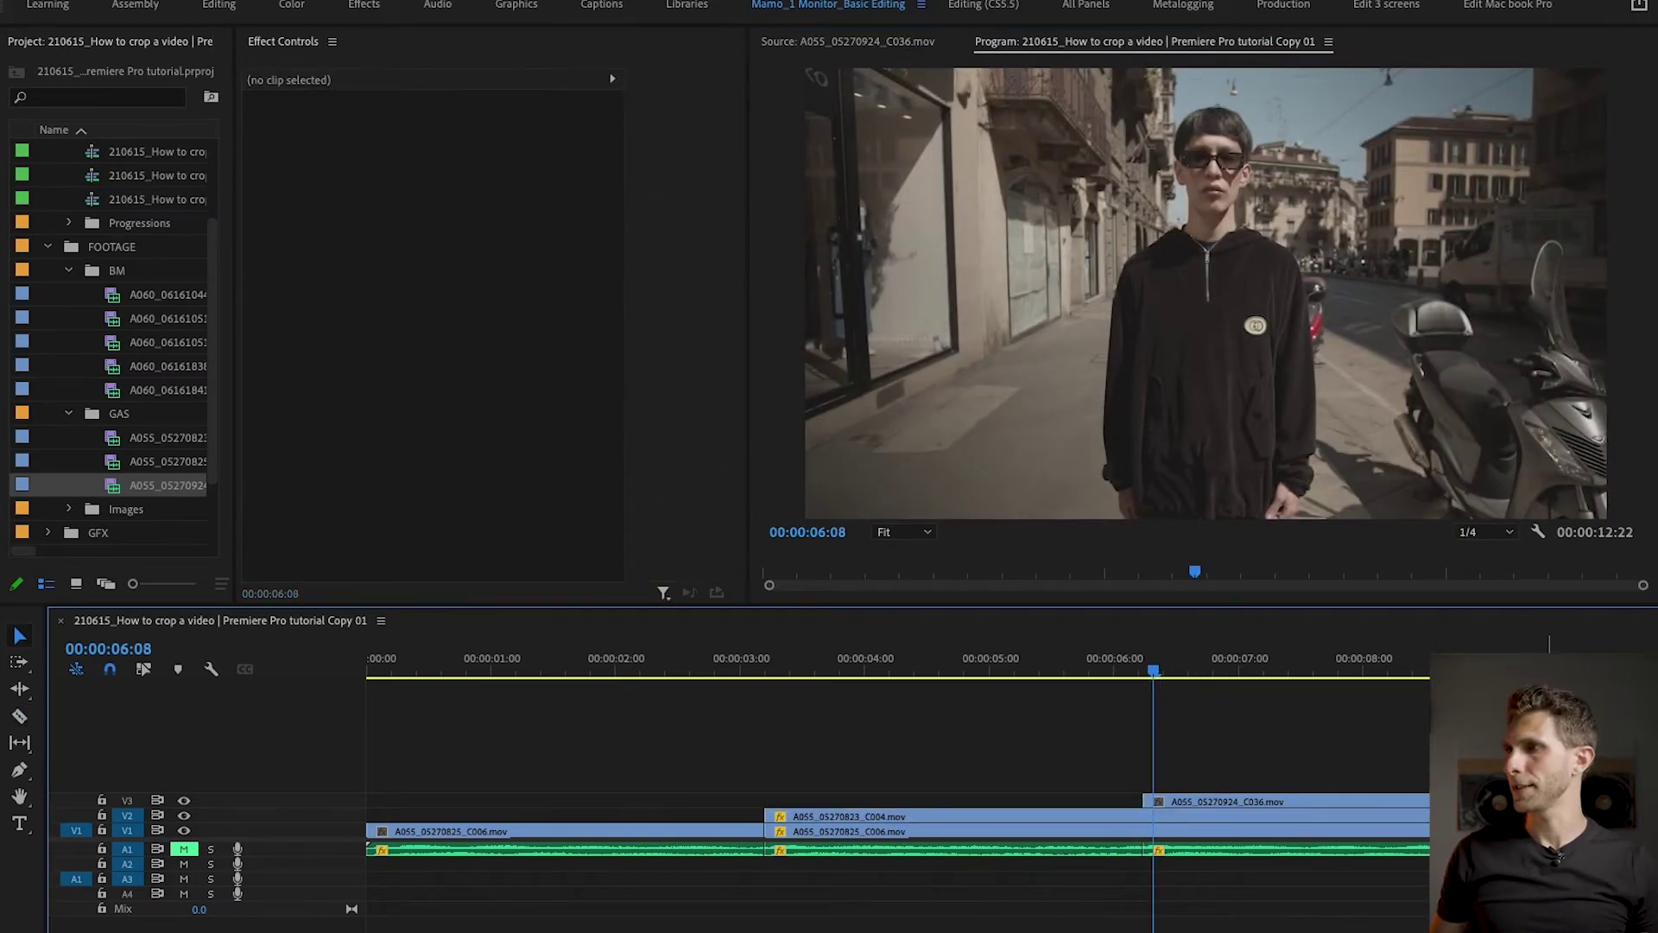
pyautogui.click(1266, 689)
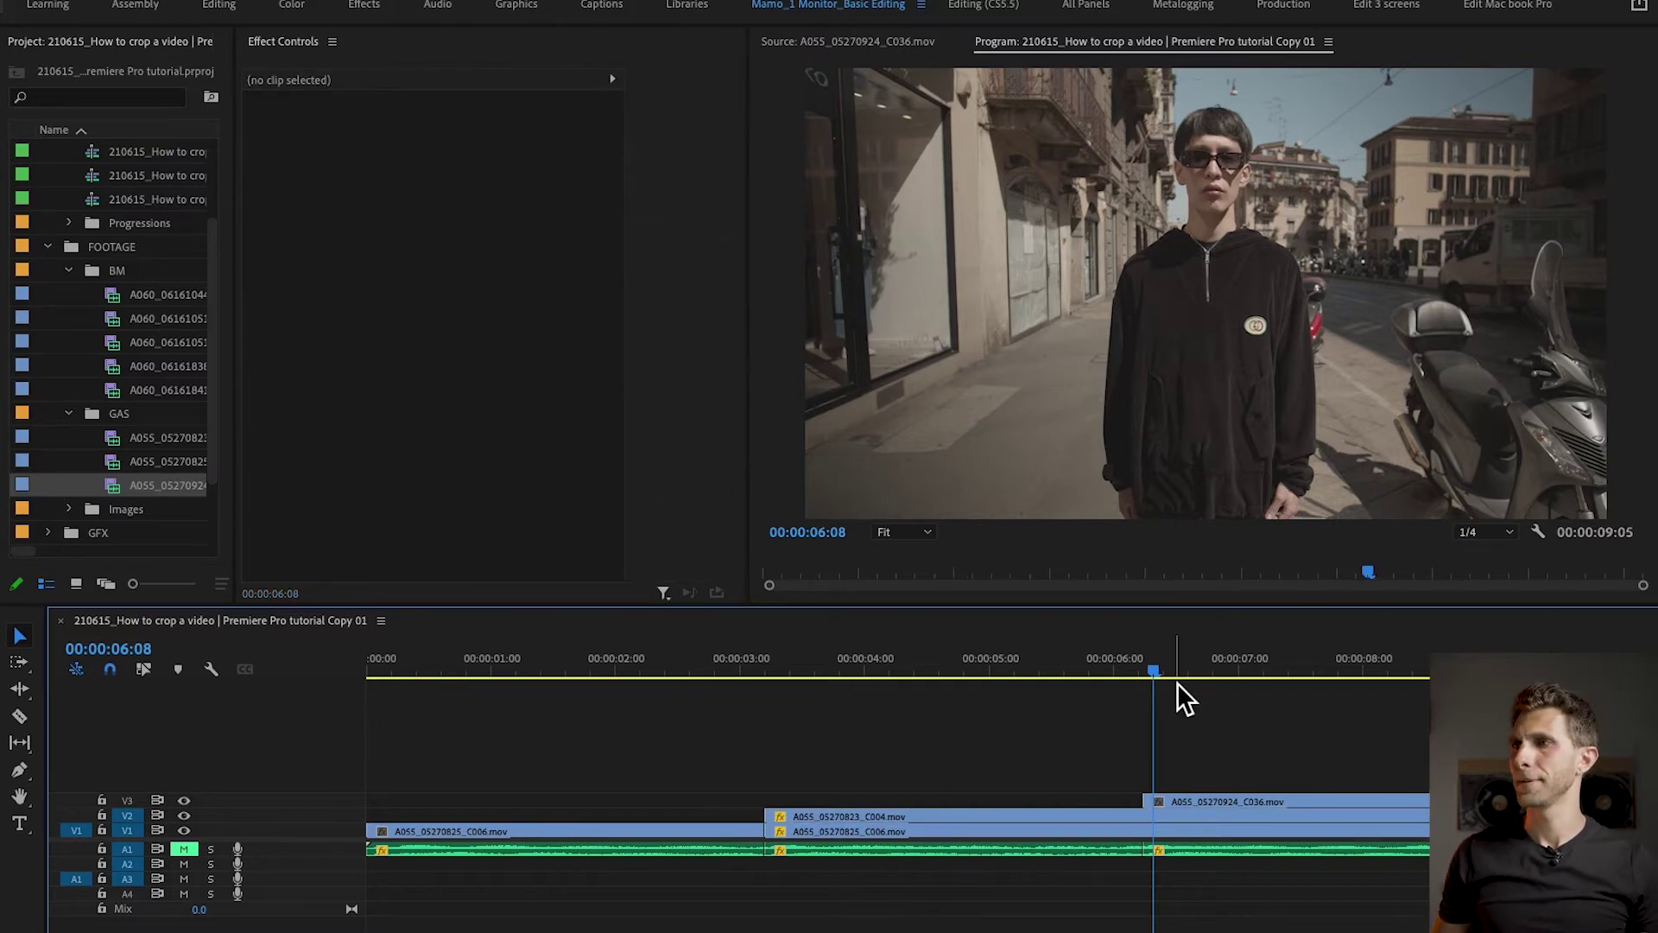
pyautogui.moveTo(1163, 664); pyautogui.dragTo(1198, 672)
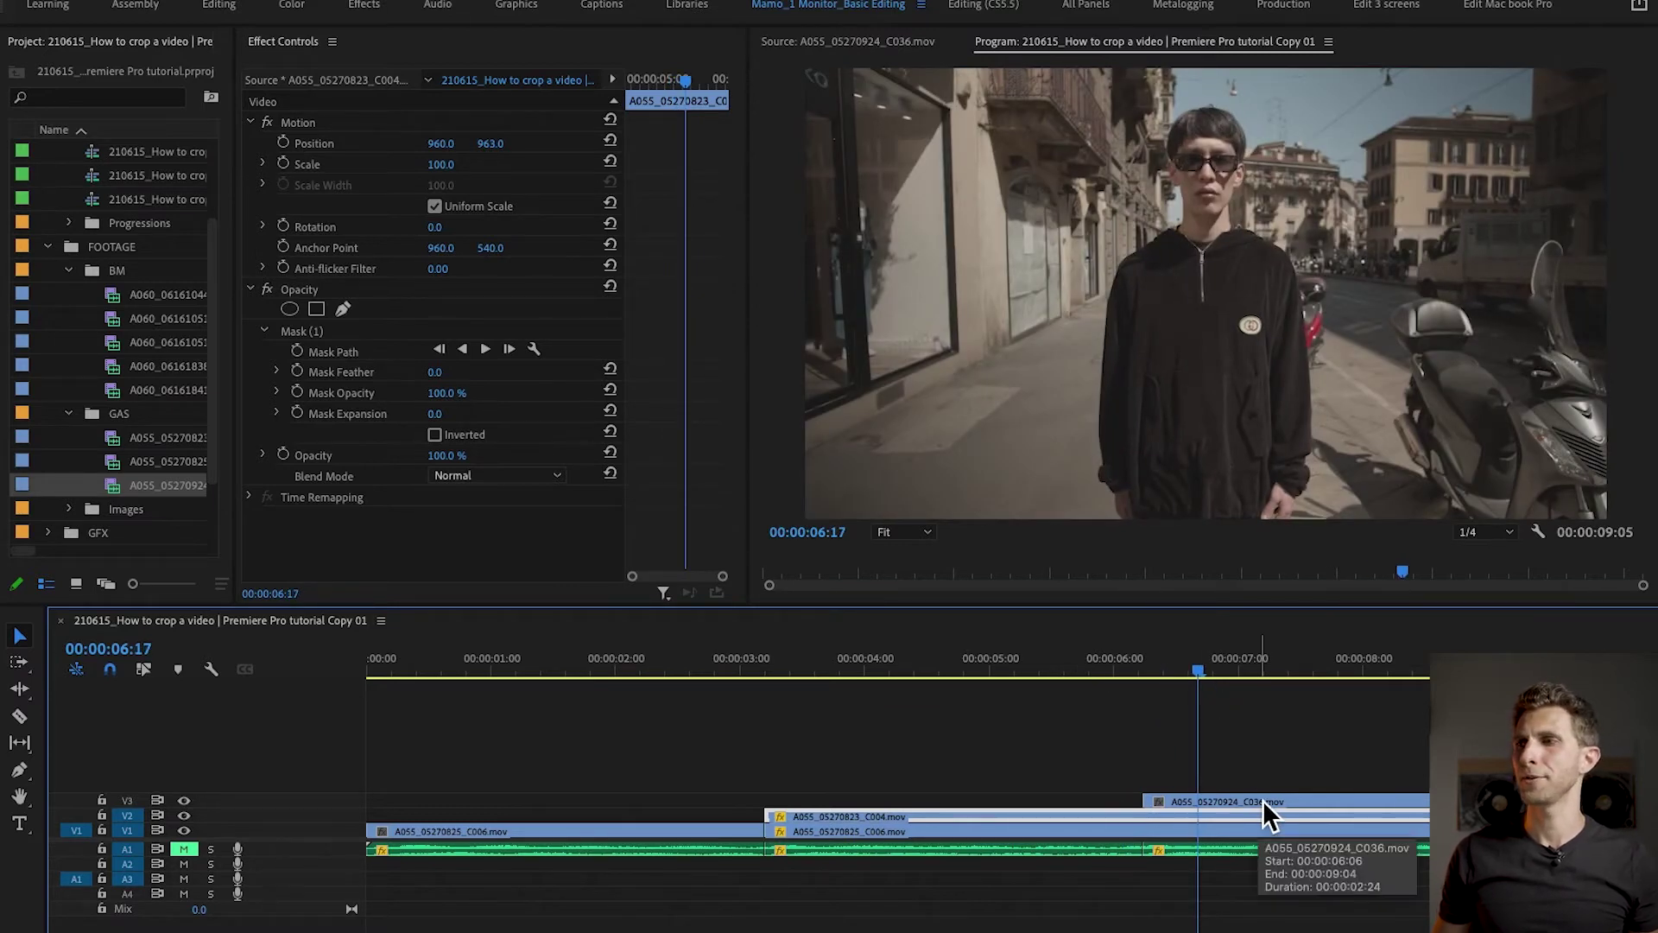
pyautogui.click(1262, 802)
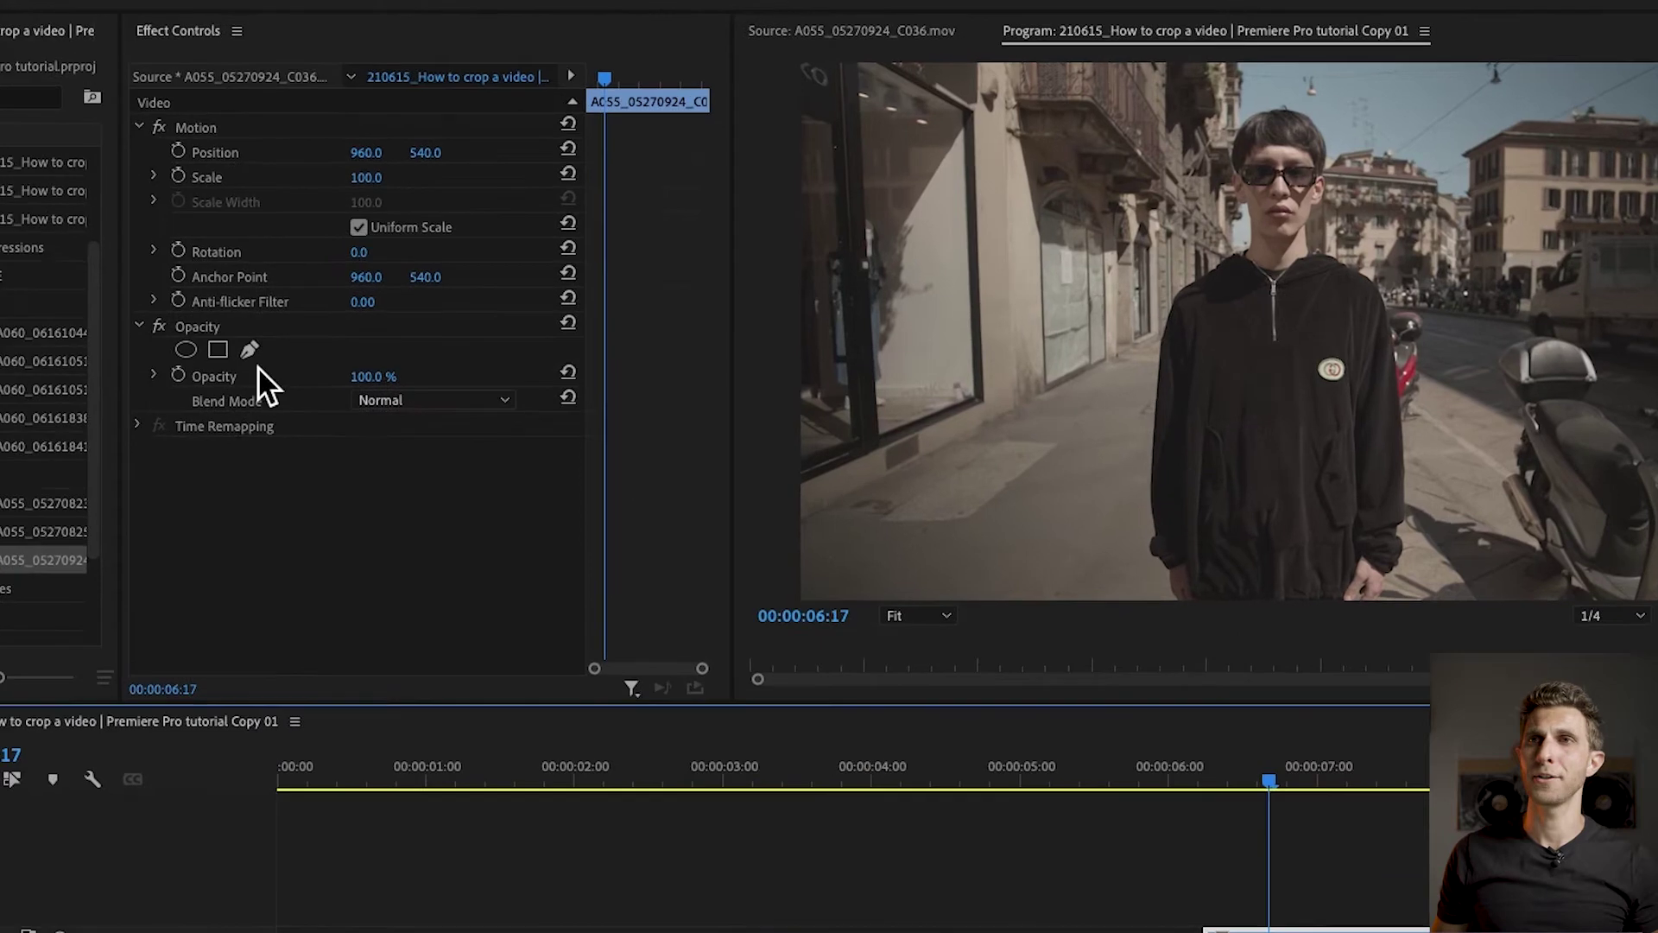
# - Add a rectangle mask to the street clip and stretch it into a tall vertical strip
pyautogui.click(217, 350)
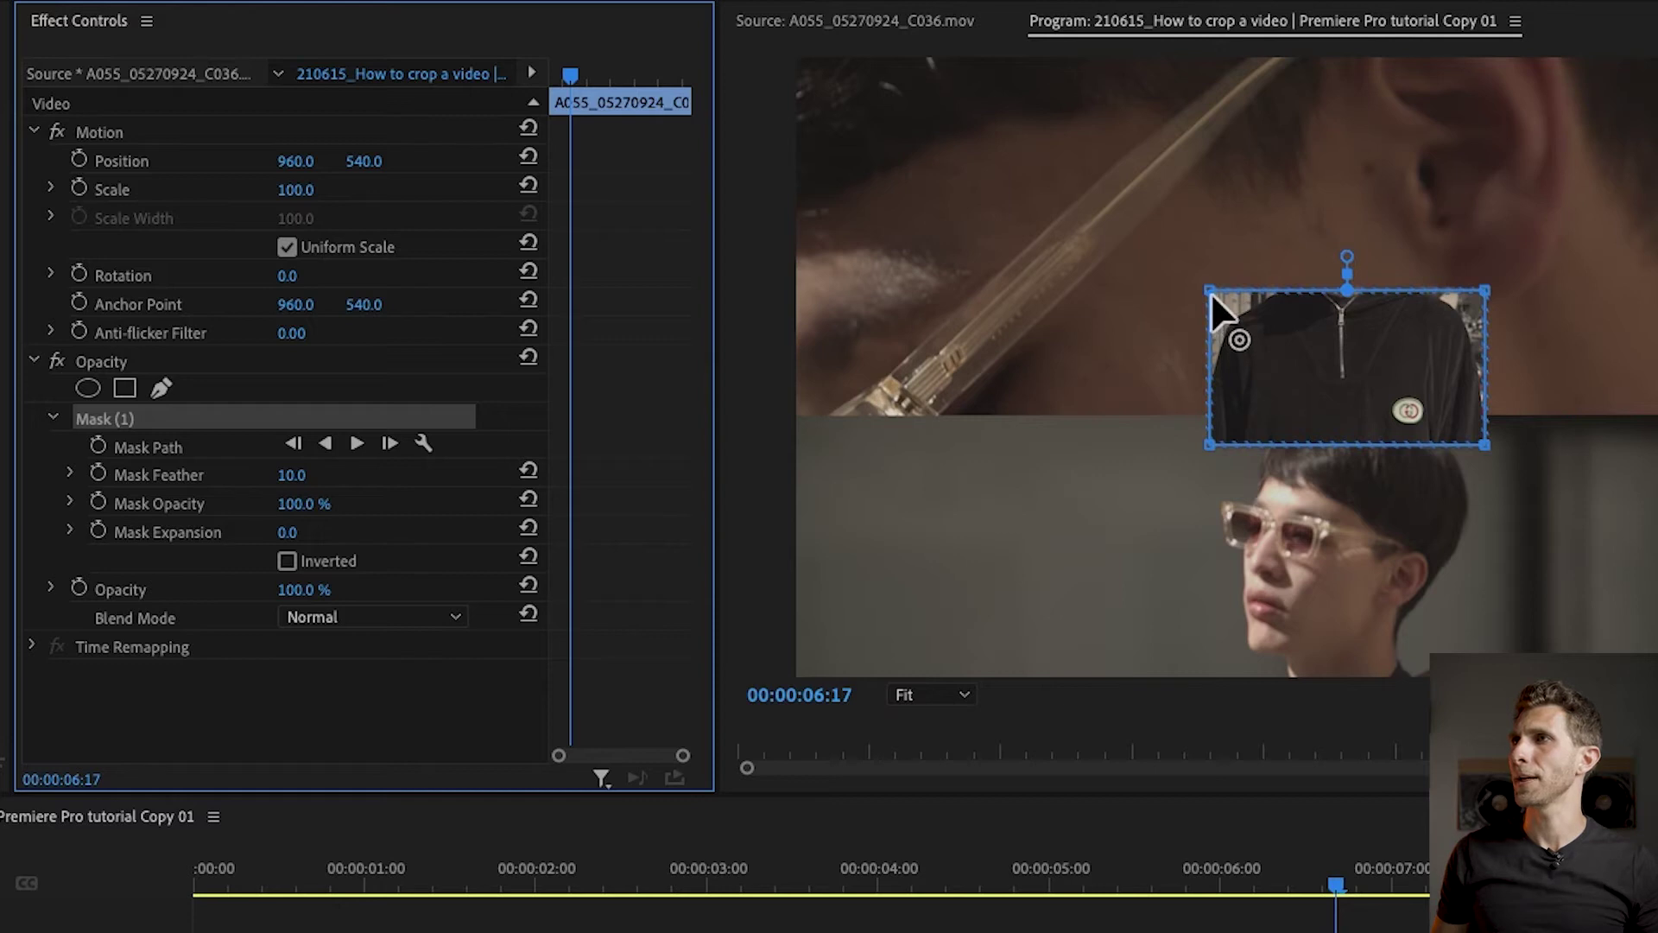
pyautogui.moveTo(1484, 291); pyautogui.dragTo(1449, 32)
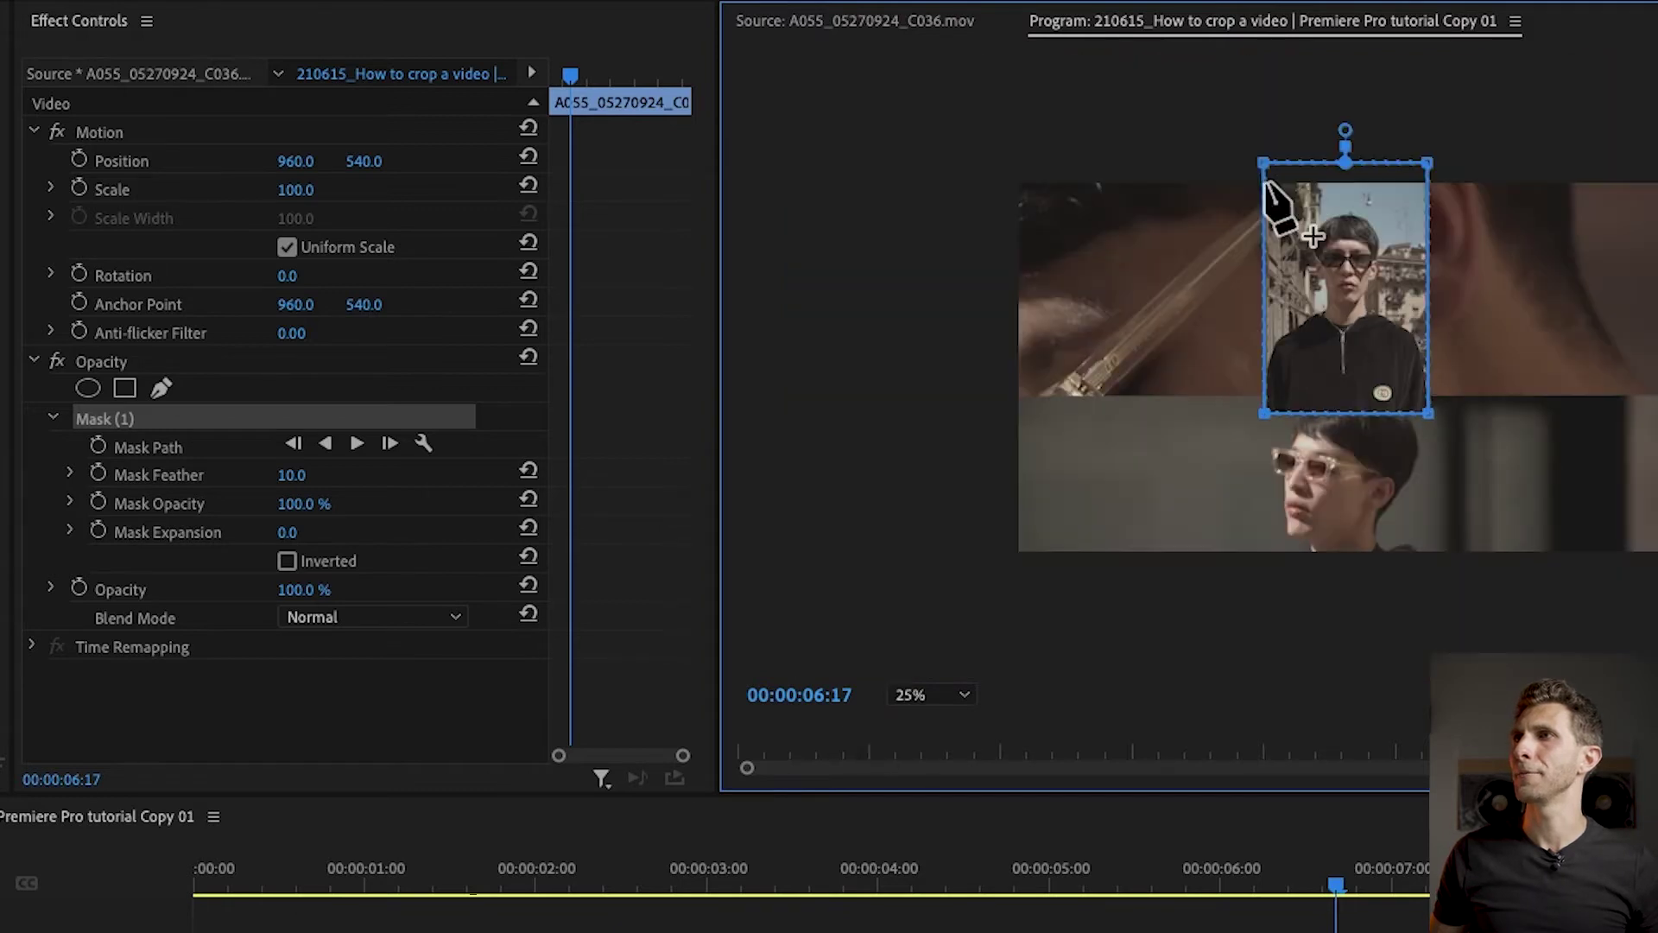
pyautogui.moveTo(1263, 160); pyautogui.dragTo(1254, 161)
pyautogui.click(1254, 162)
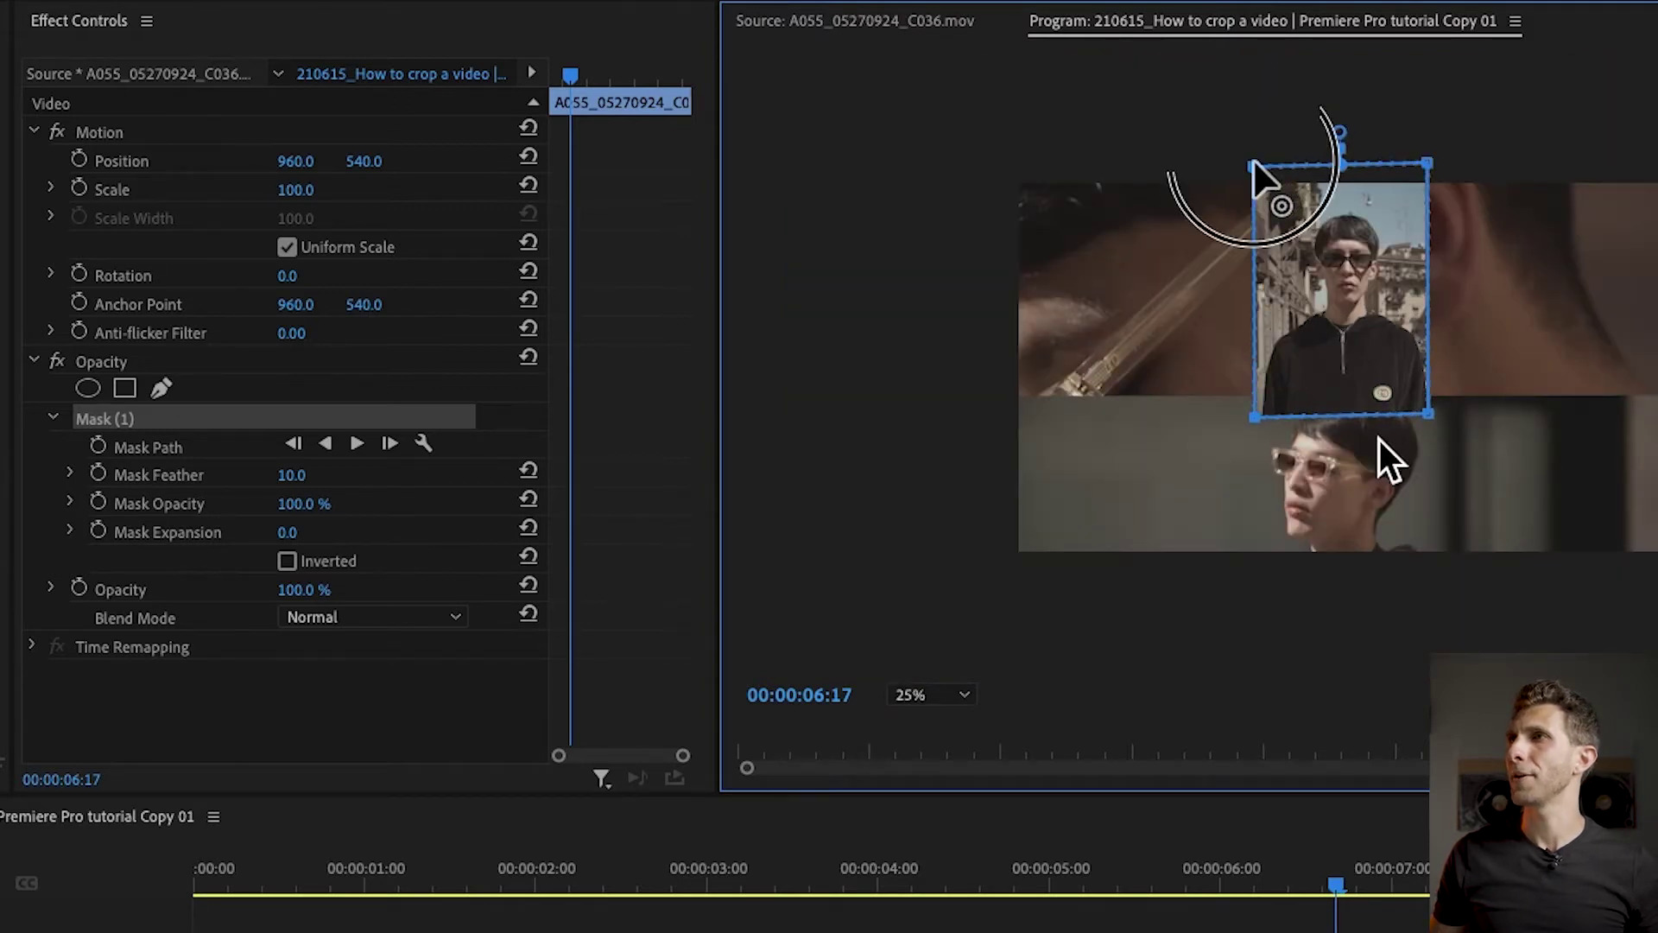
pyautogui.click(1431, 414)
pyautogui.moveTo(1255, 418); pyautogui.dragTo(1239, 623)
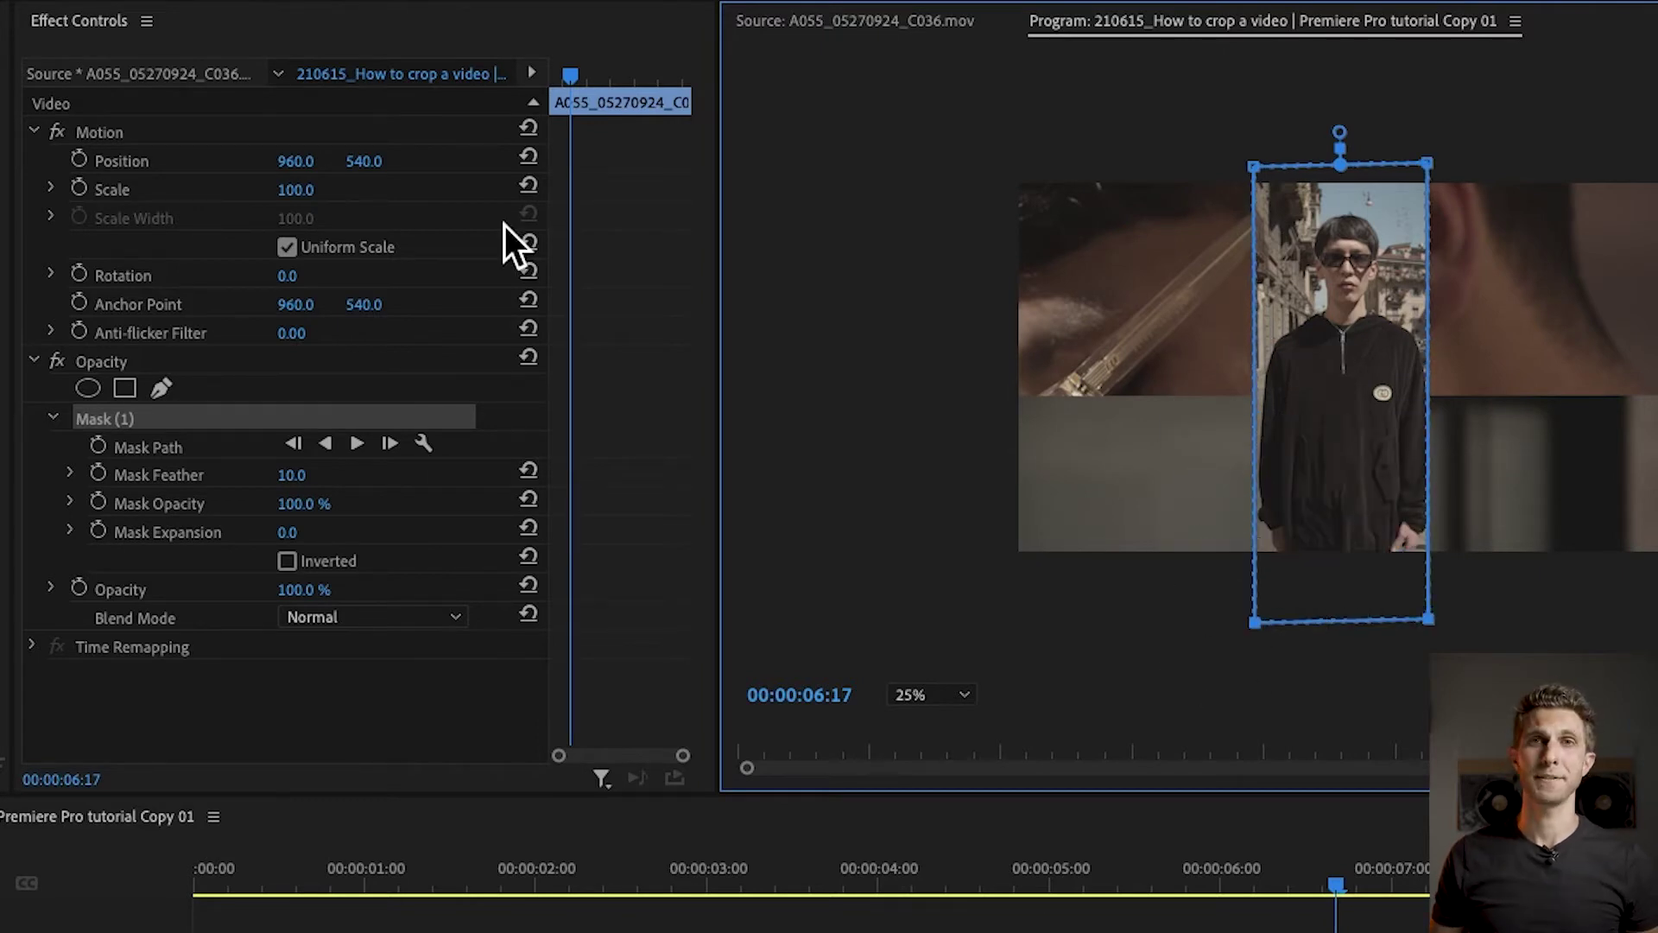
# - Move the street clip to Position X 1684 and set its Mask Feather to 0
pyautogui.moveTo(295, 161); pyautogui.dragTo(885, 161)
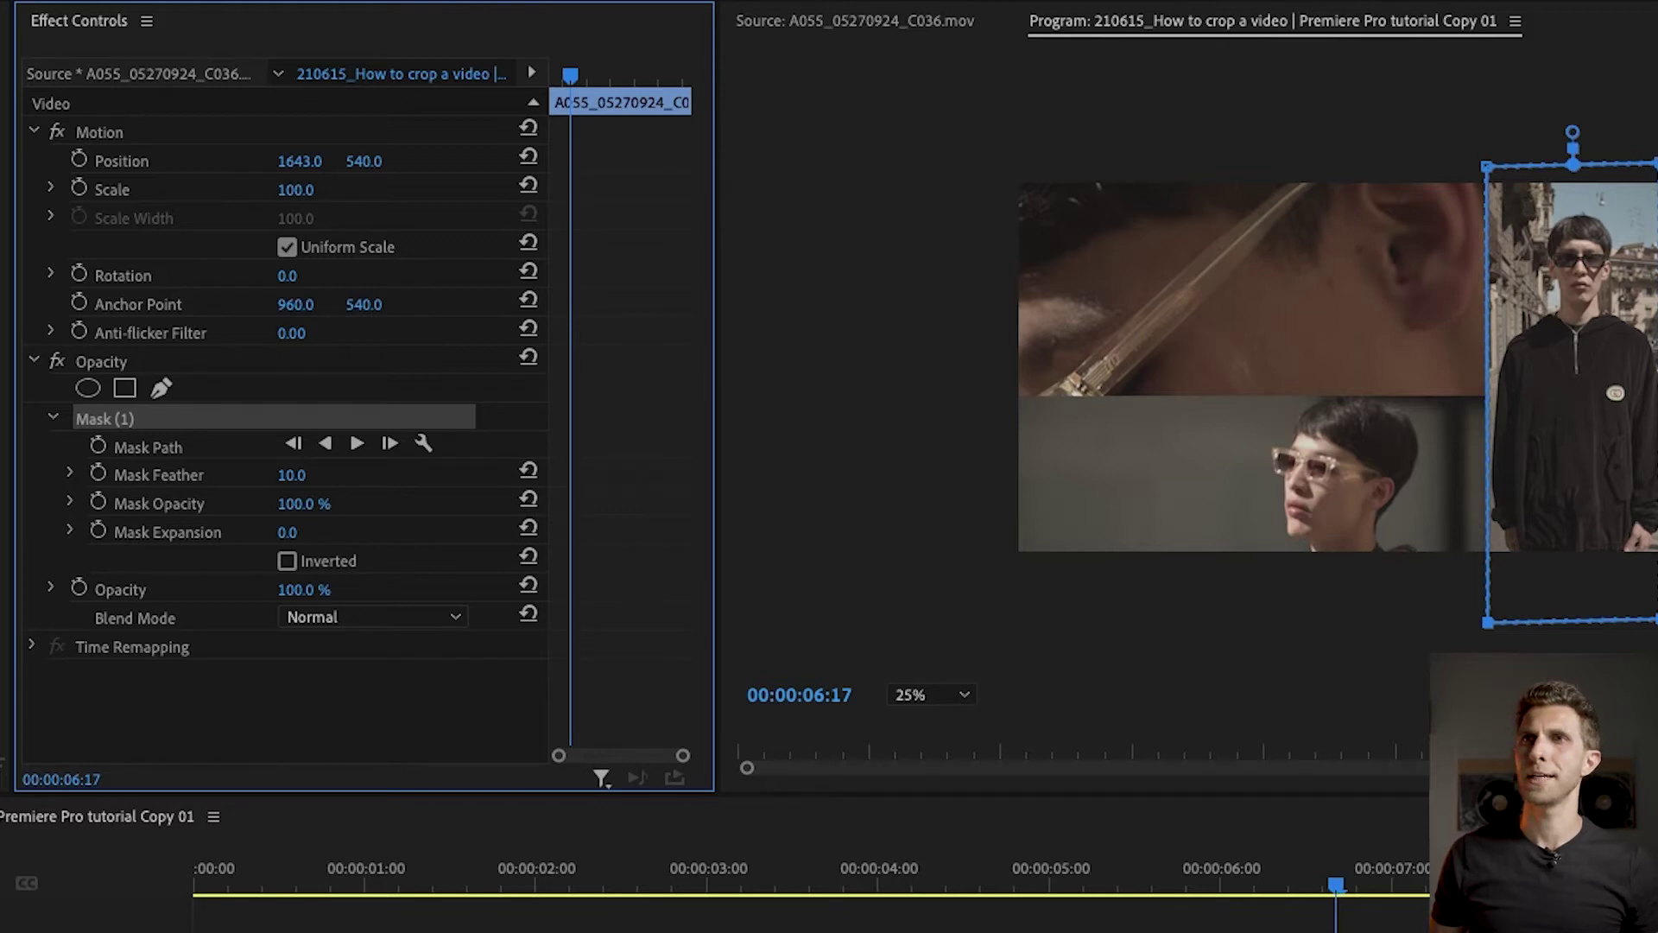
pyautogui.moveTo(885, 160); pyautogui.dragTo(921, 161)
pyautogui.click(294, 475)
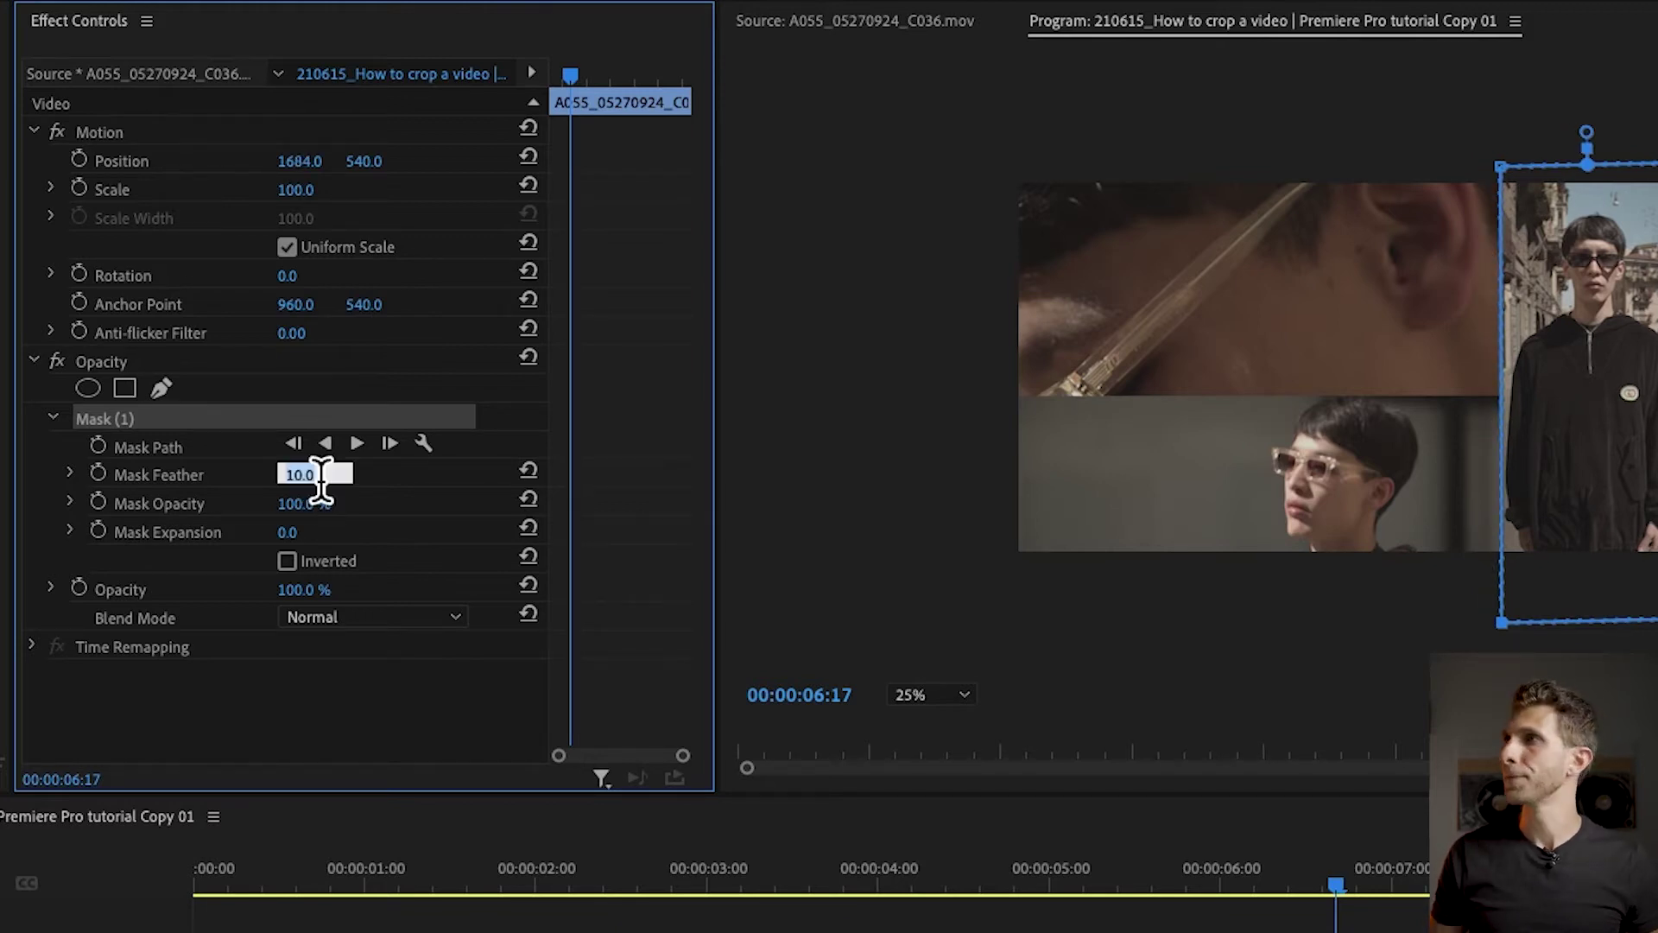
pyautogui.write('0')
pyautogui.press('Return')
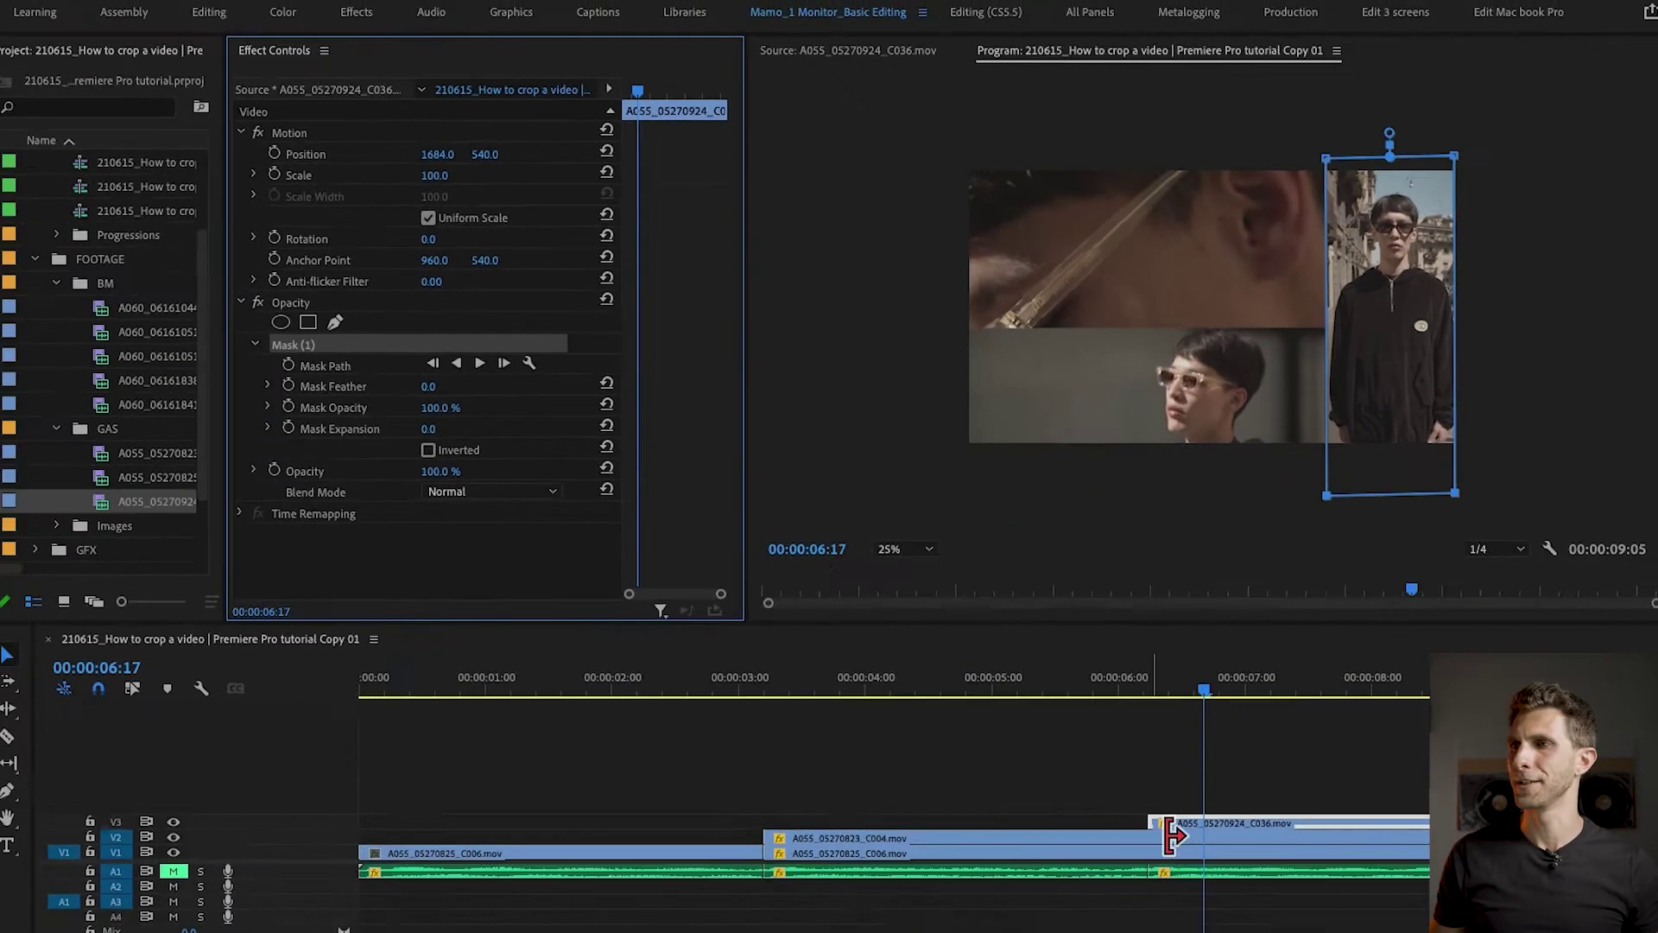
# - Cut all tracks at the street clip's start and slide C004 left to Position X 697
pyautogui.keyDown('shift'); pyautogui.click(1145, 831); pyautogui.keyUp('shift')
pyautogui.press('v')
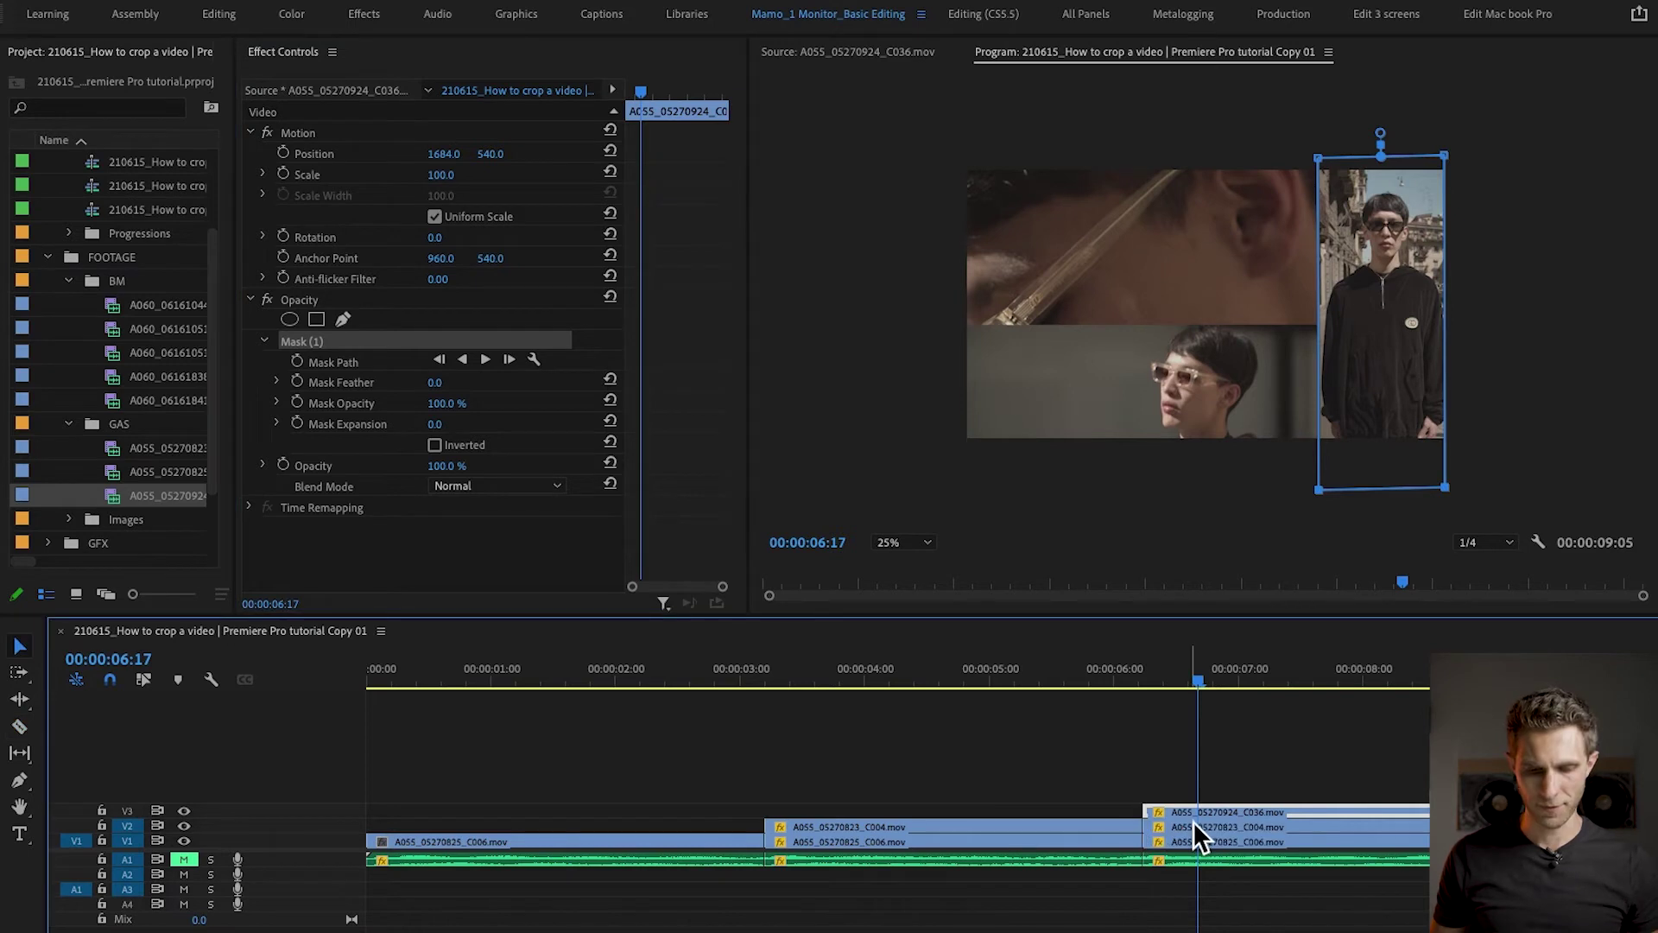
pyautogui.click(1195, 825)
pyautogui.moveTo(442, 154); pyautogui.dragTo(216, 154)
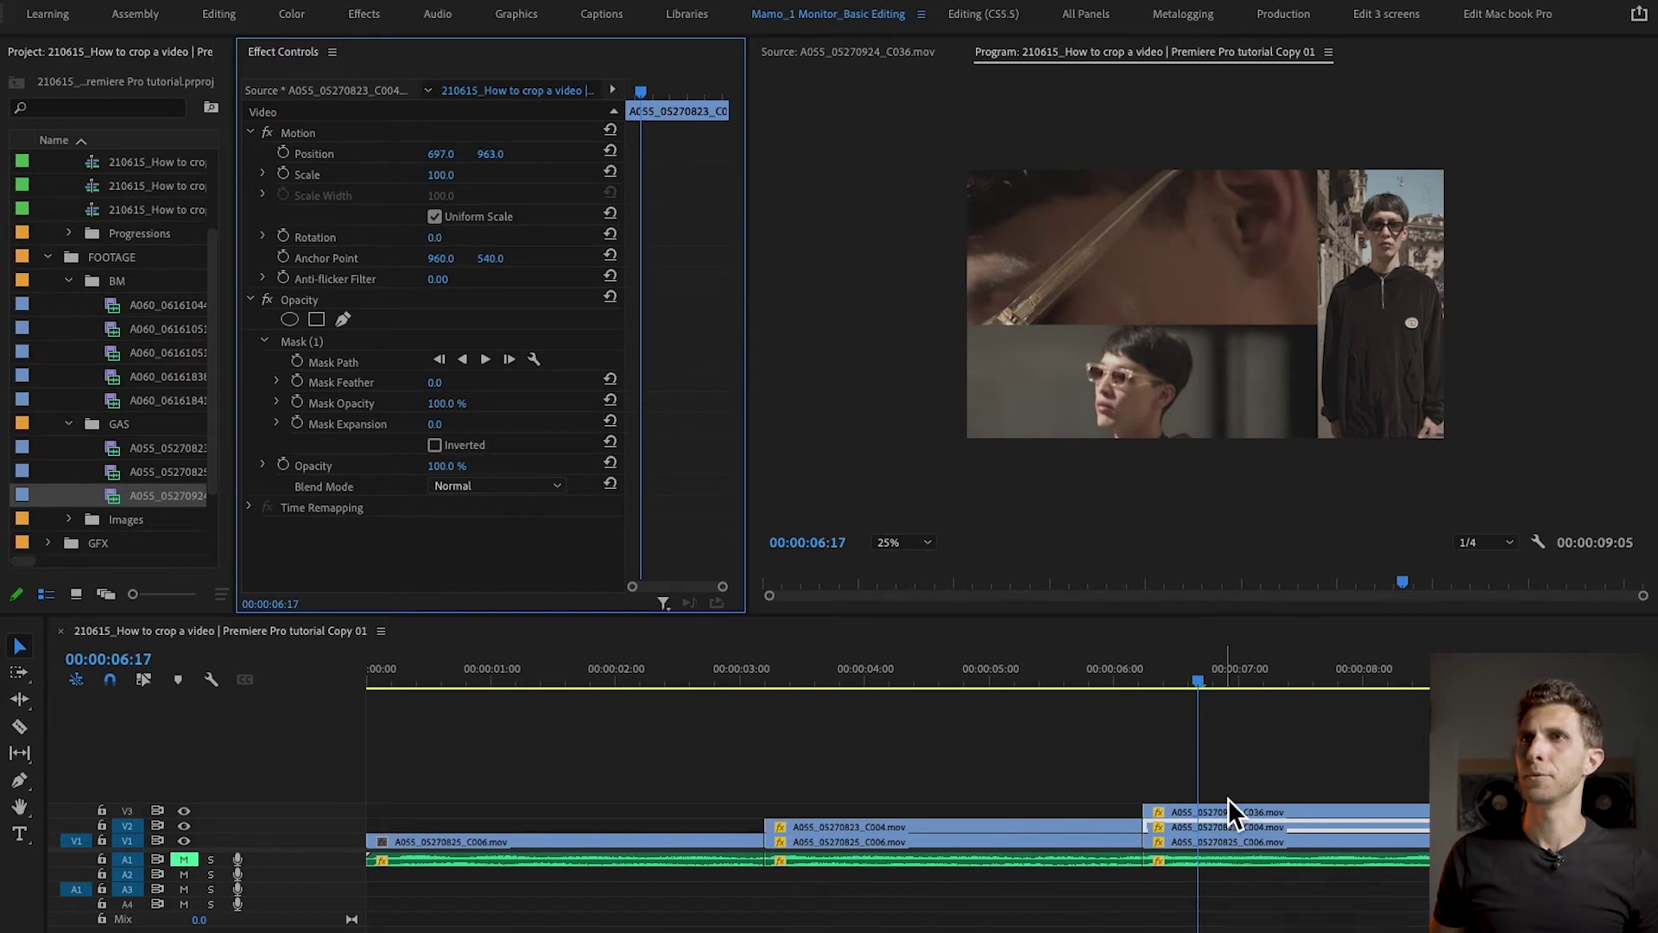
# - Fit the Program monitor zoom and target V3 at the street clip's starting edit point
pyautogui.moveTo(1233, 689); pyautogui.dragTo(1363, 691)
pyautogui.click(907, 547)
pyautogui.click(900, 562)
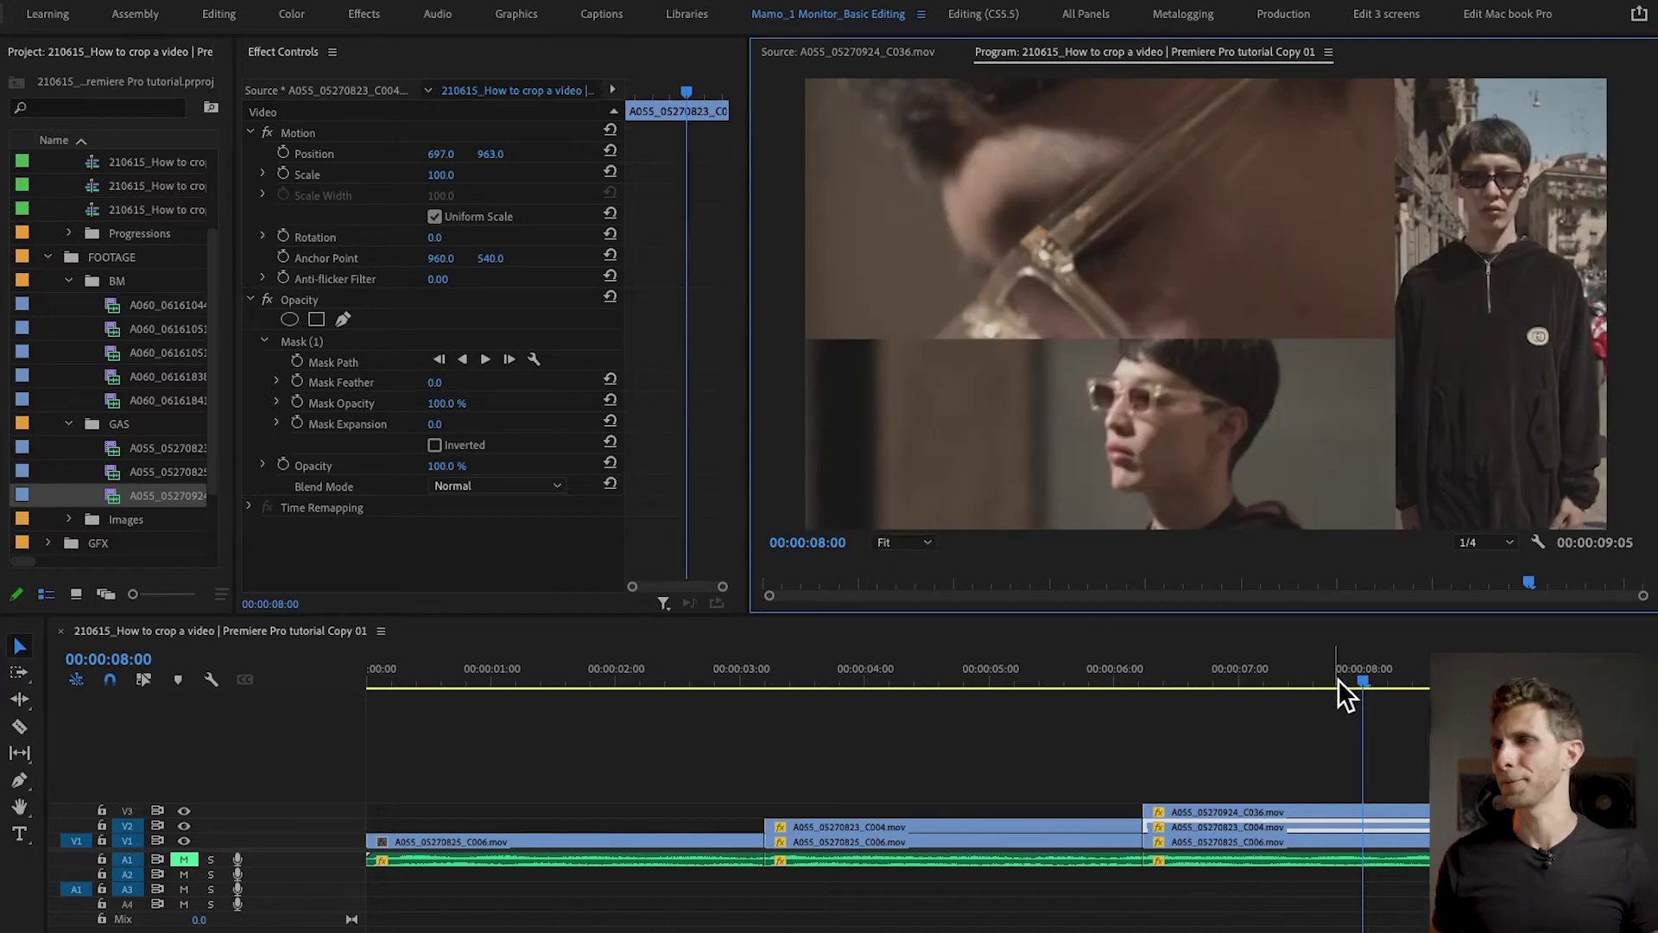
pyautogui.click(1308, 814)
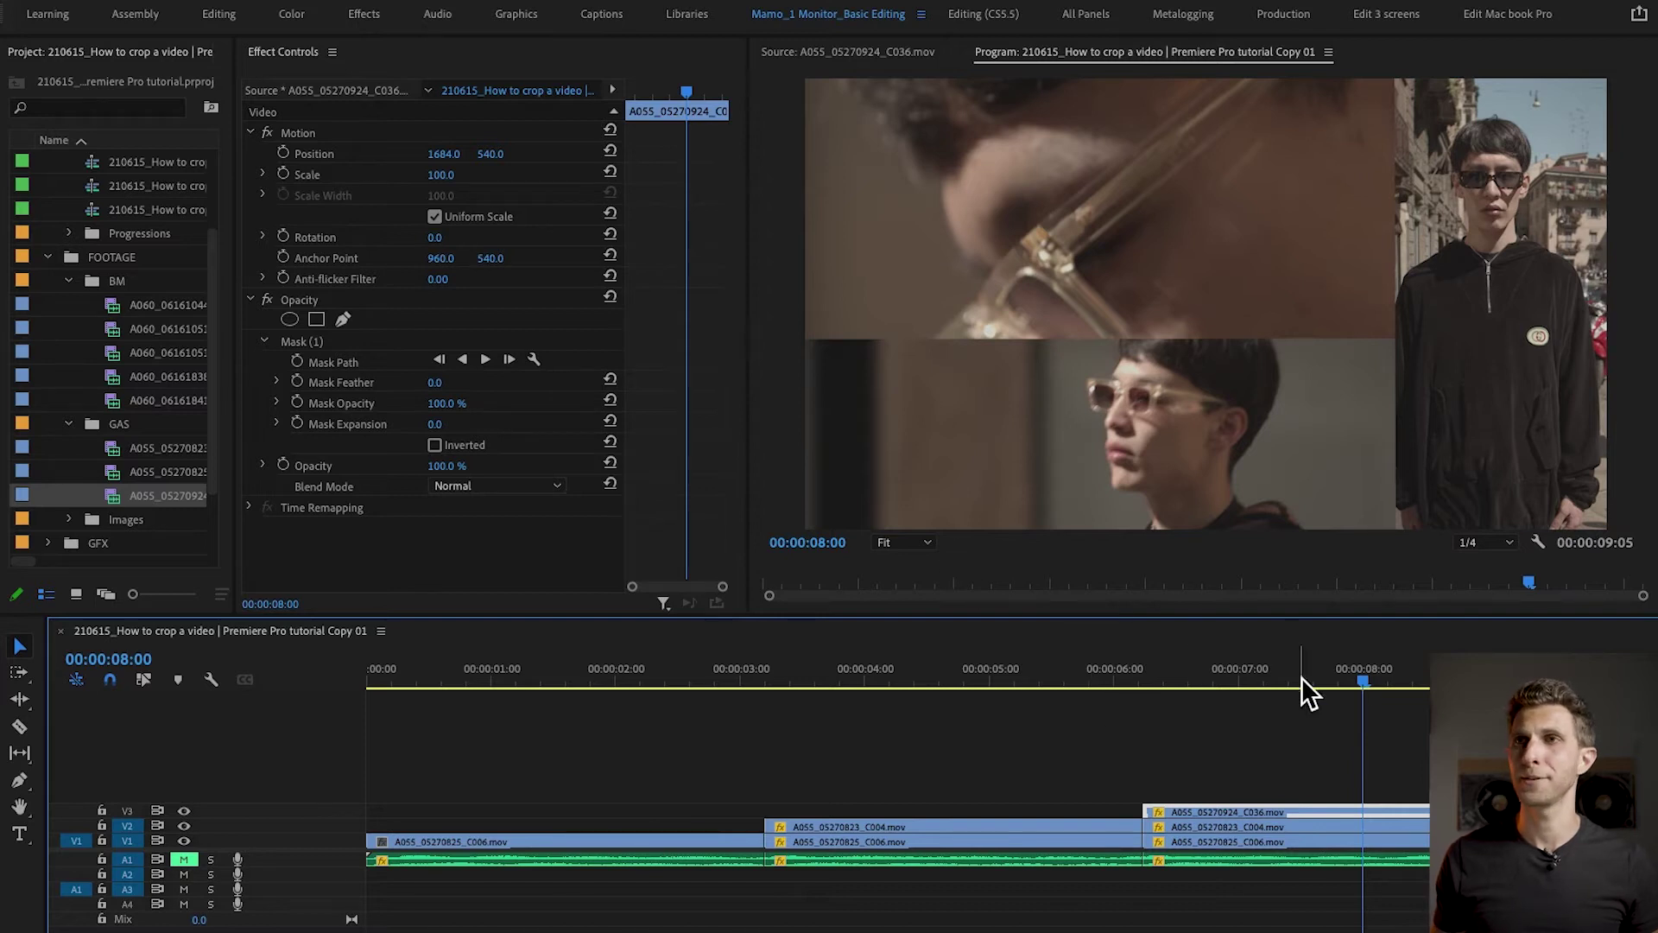
pyautogui.moveTo(1294, 677); pyautogui.dragTo(1188, 697)
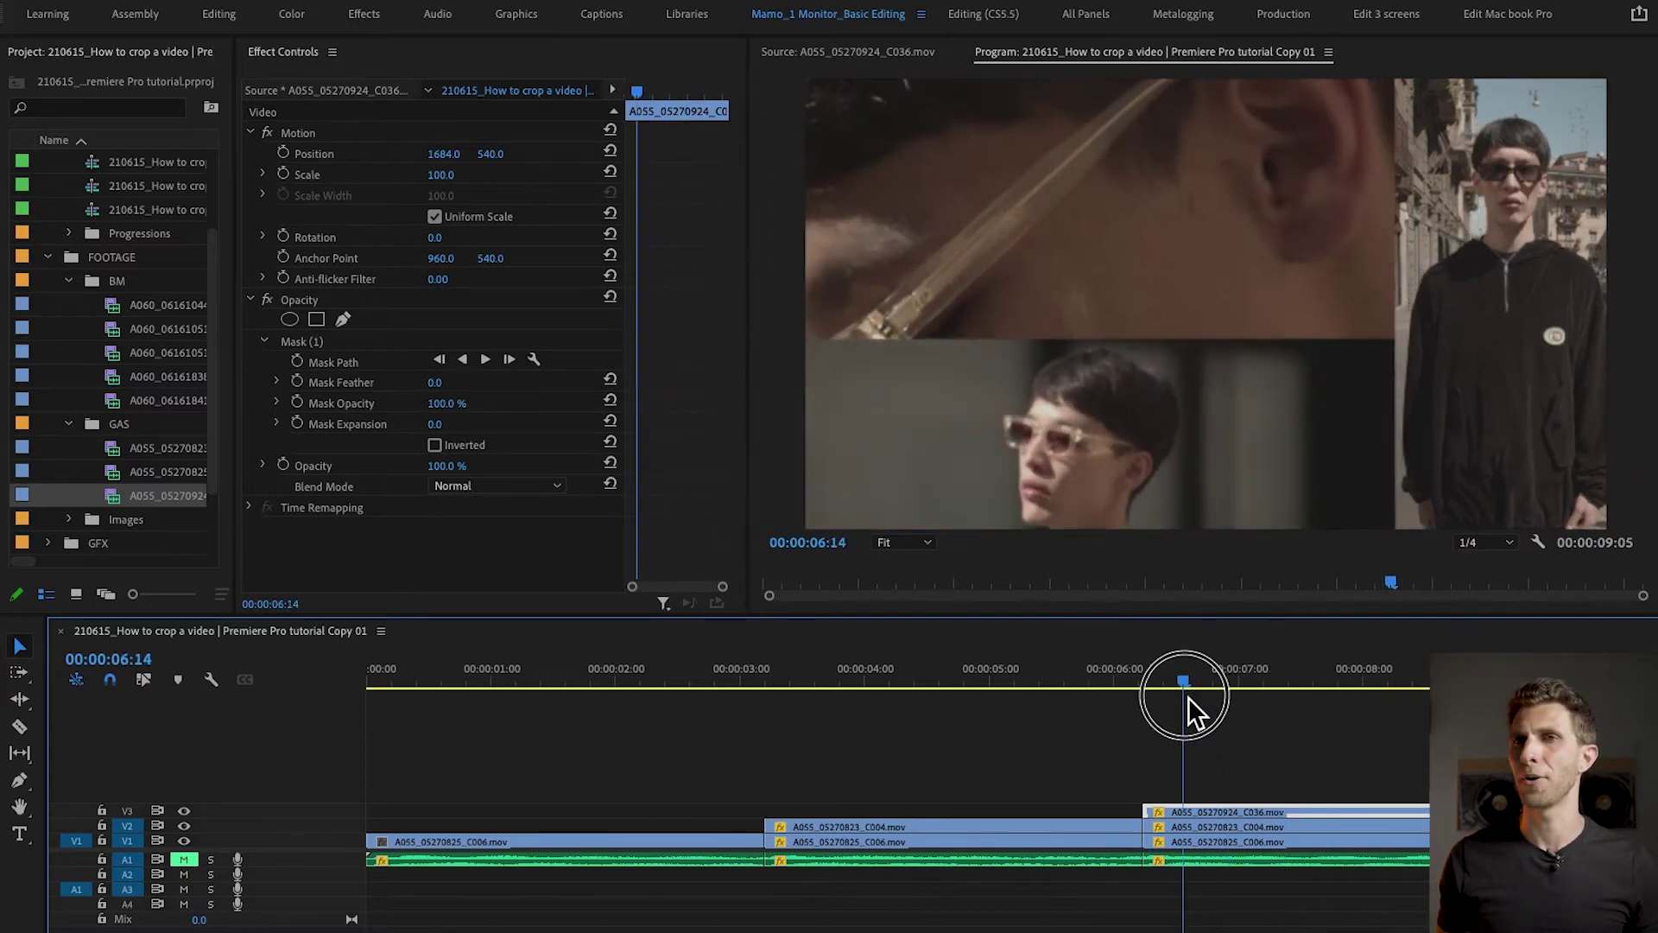
pyautogui.click(129, 811)
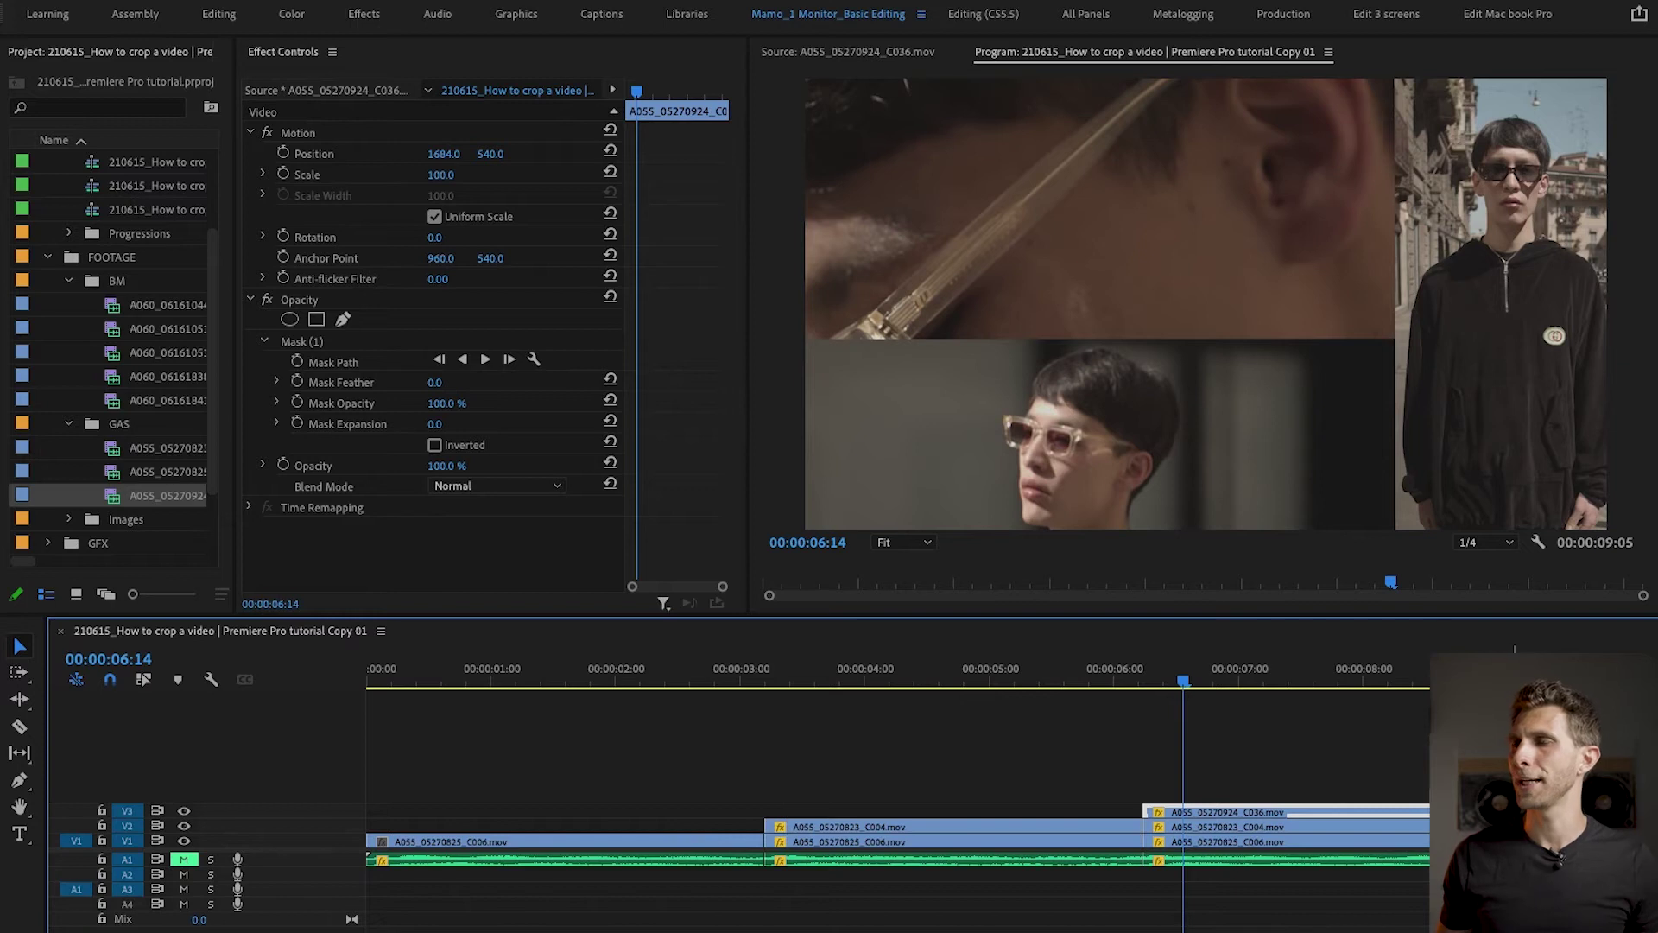
pyautogui.press('Up')
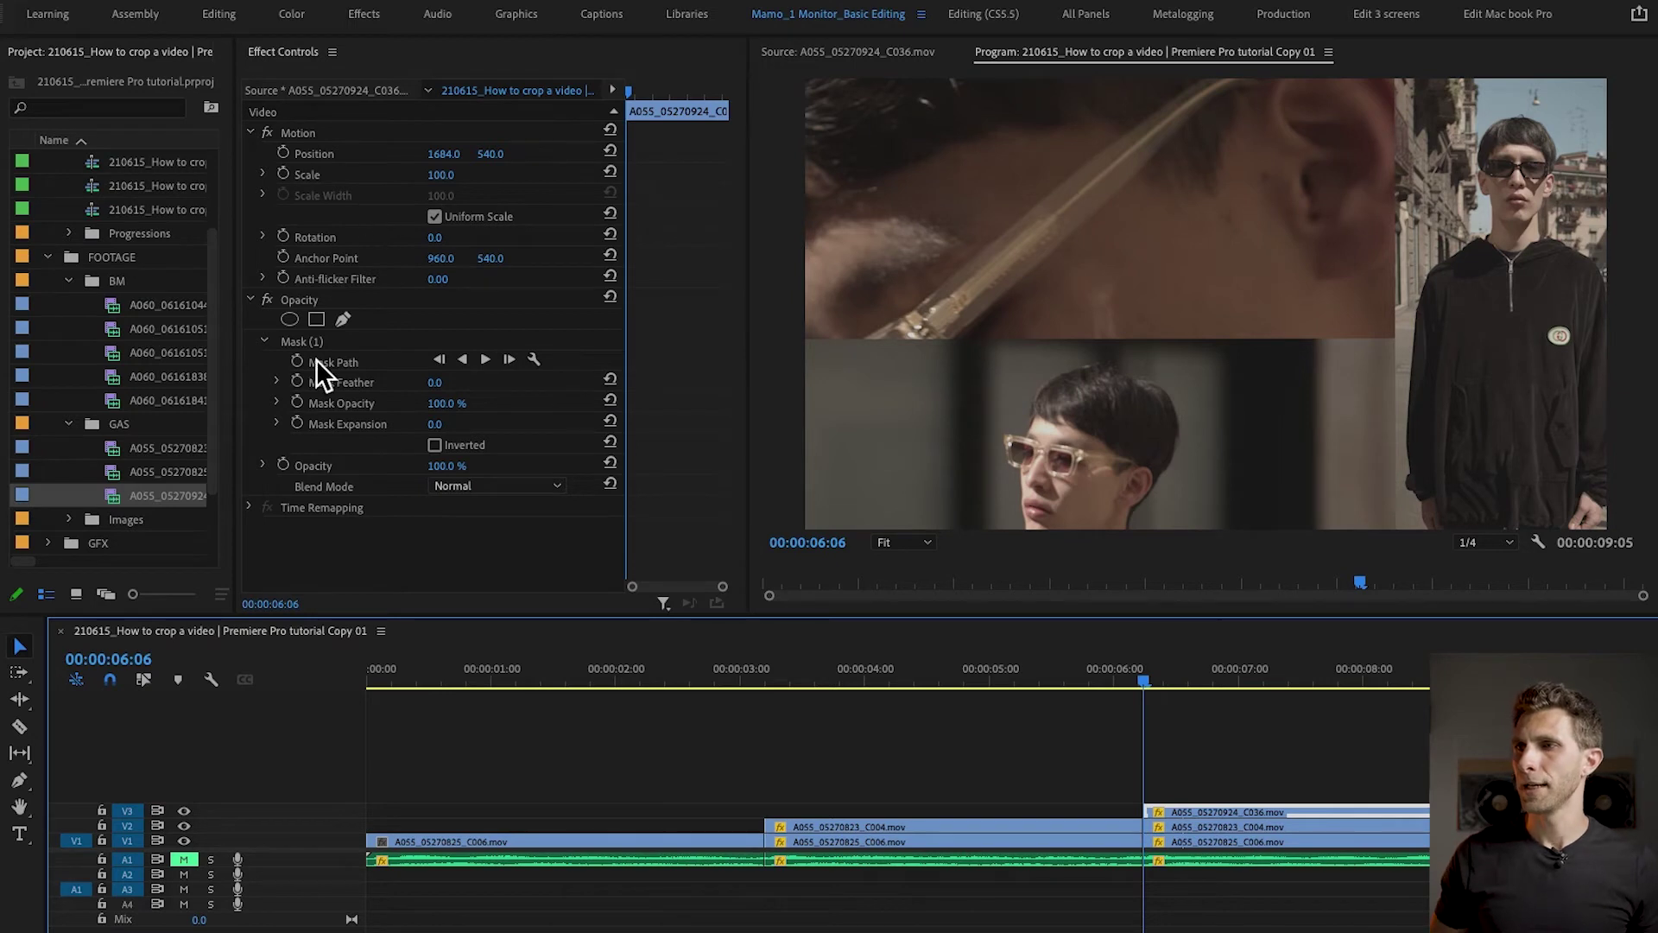
# - Keyframe the street clip's mask path so it narrows from the left by 00:00:07:02
pyautogui.moveTo(1163, 680); pyautogui.dragTo(1148, 658)
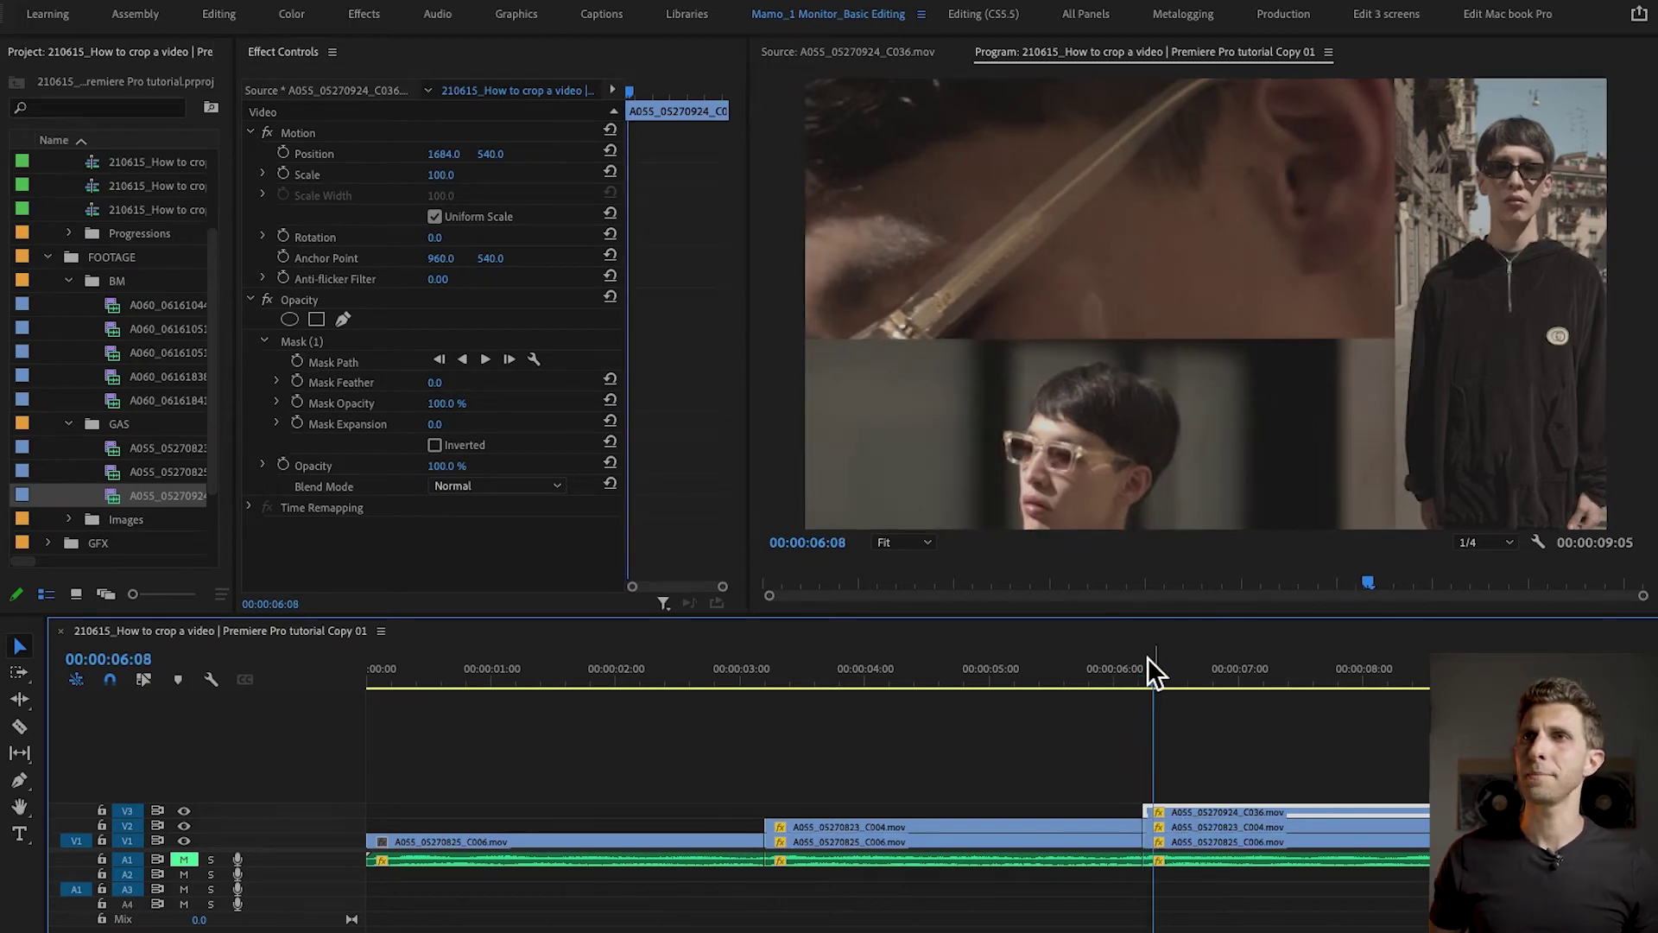
pyautogui.click(302, 365)
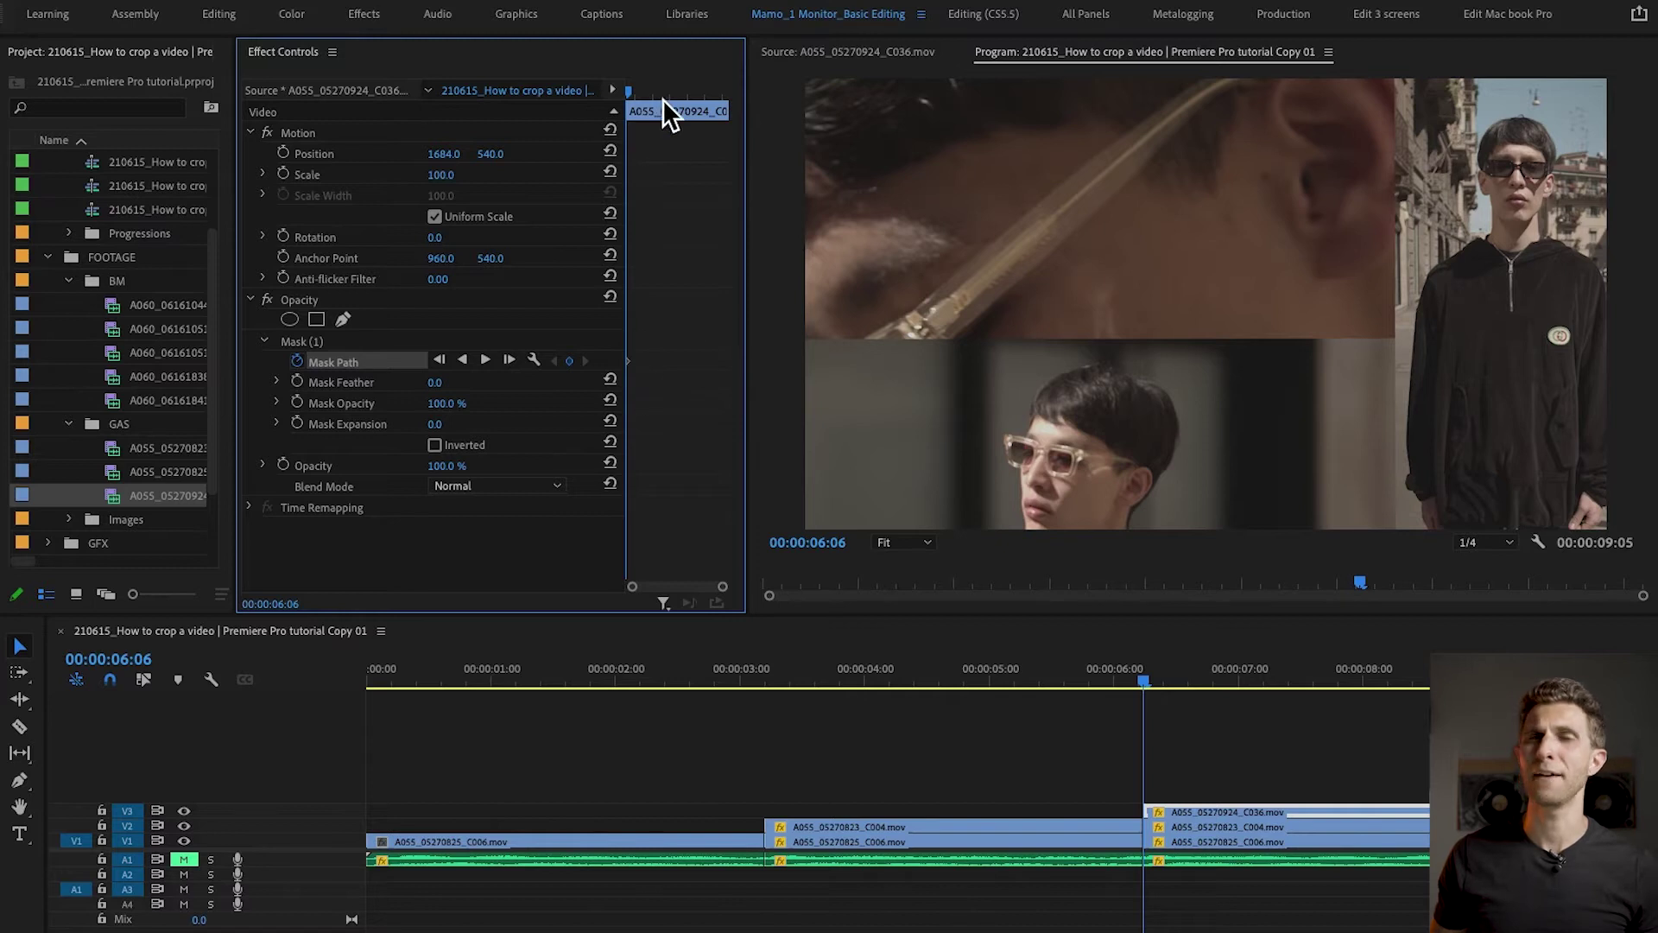
pyautogui.moveTo(661, 98); pyautogui.dragTo(661, 95)
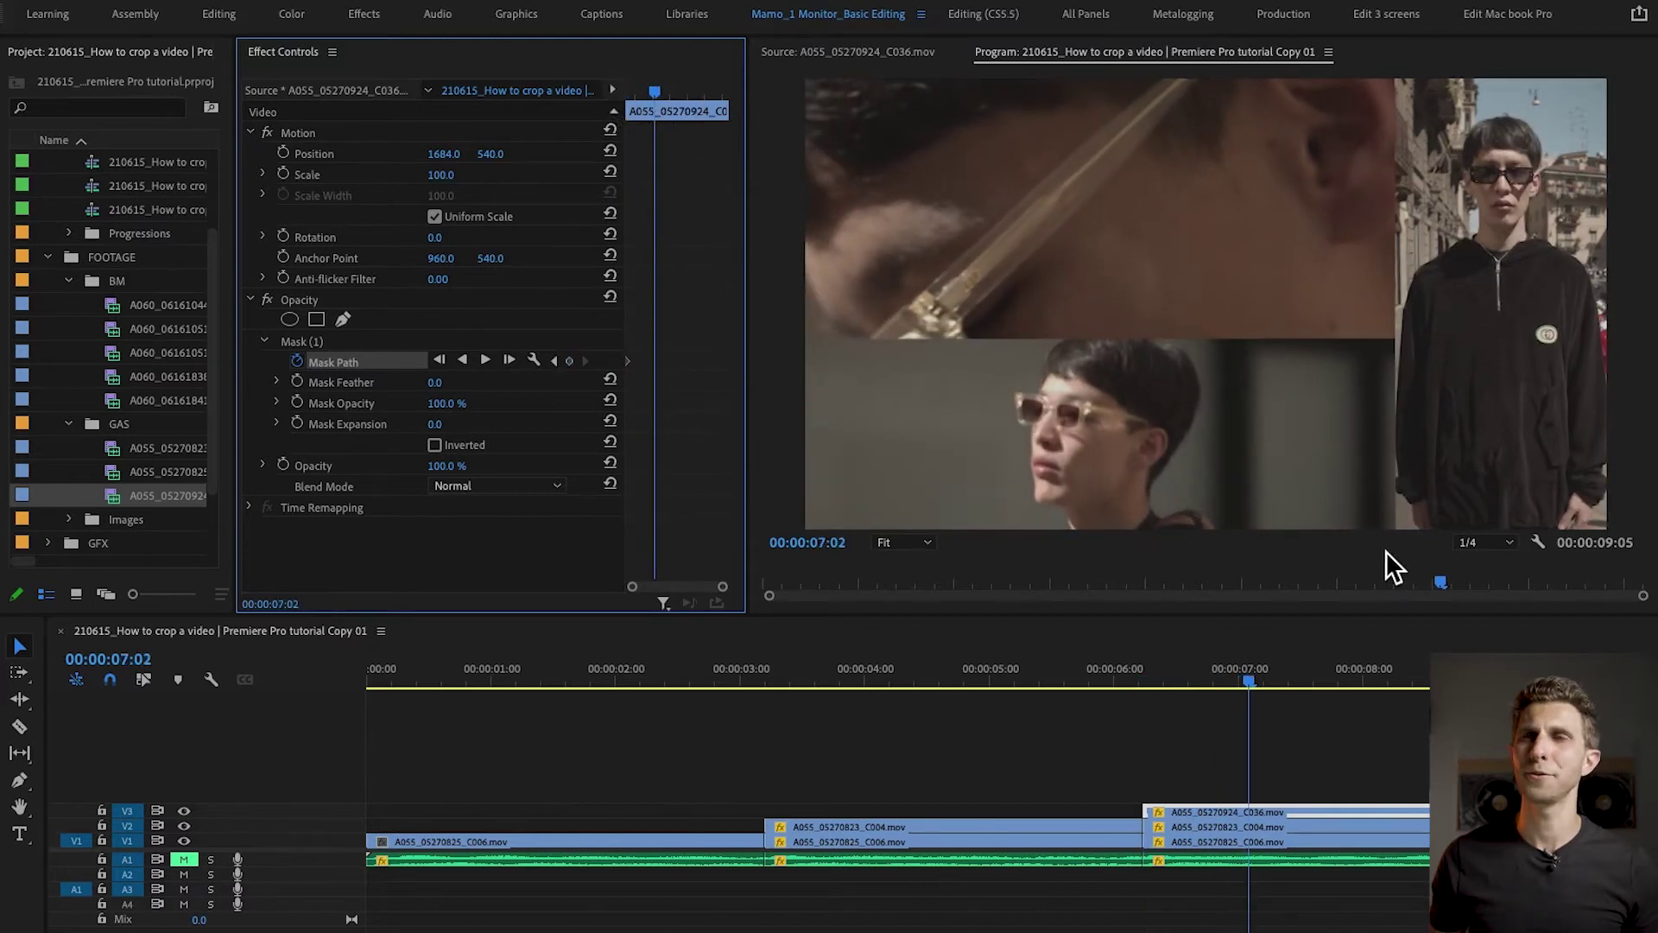
pyautogui.click(334, 341)
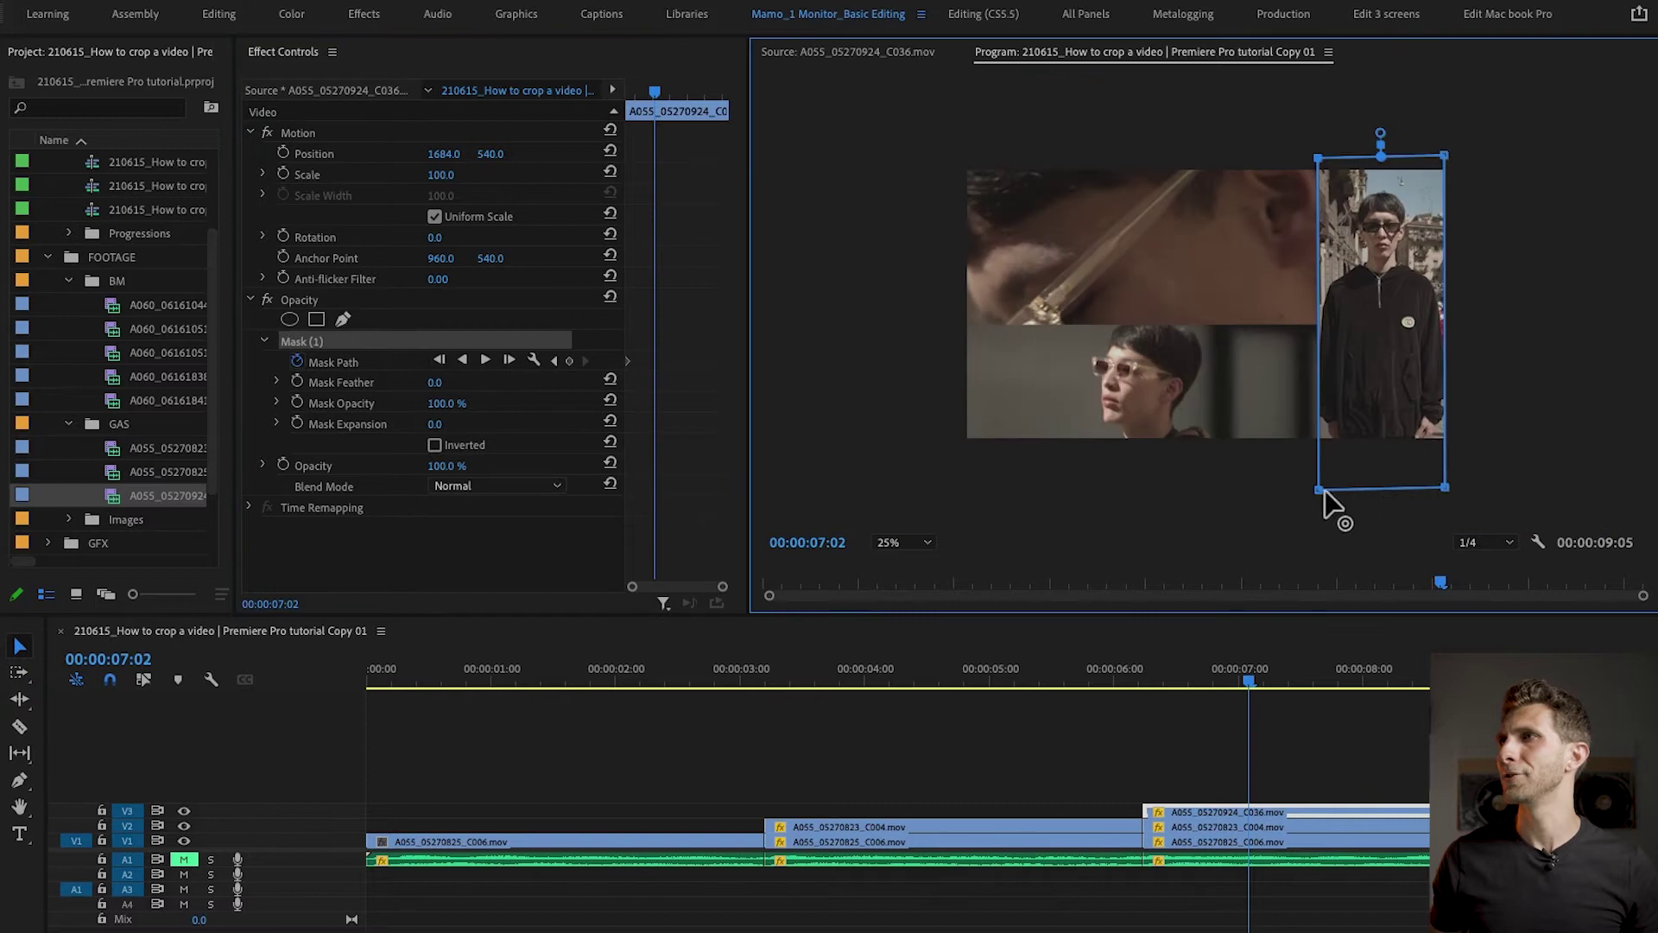
pyautogui.click(1321, 491)
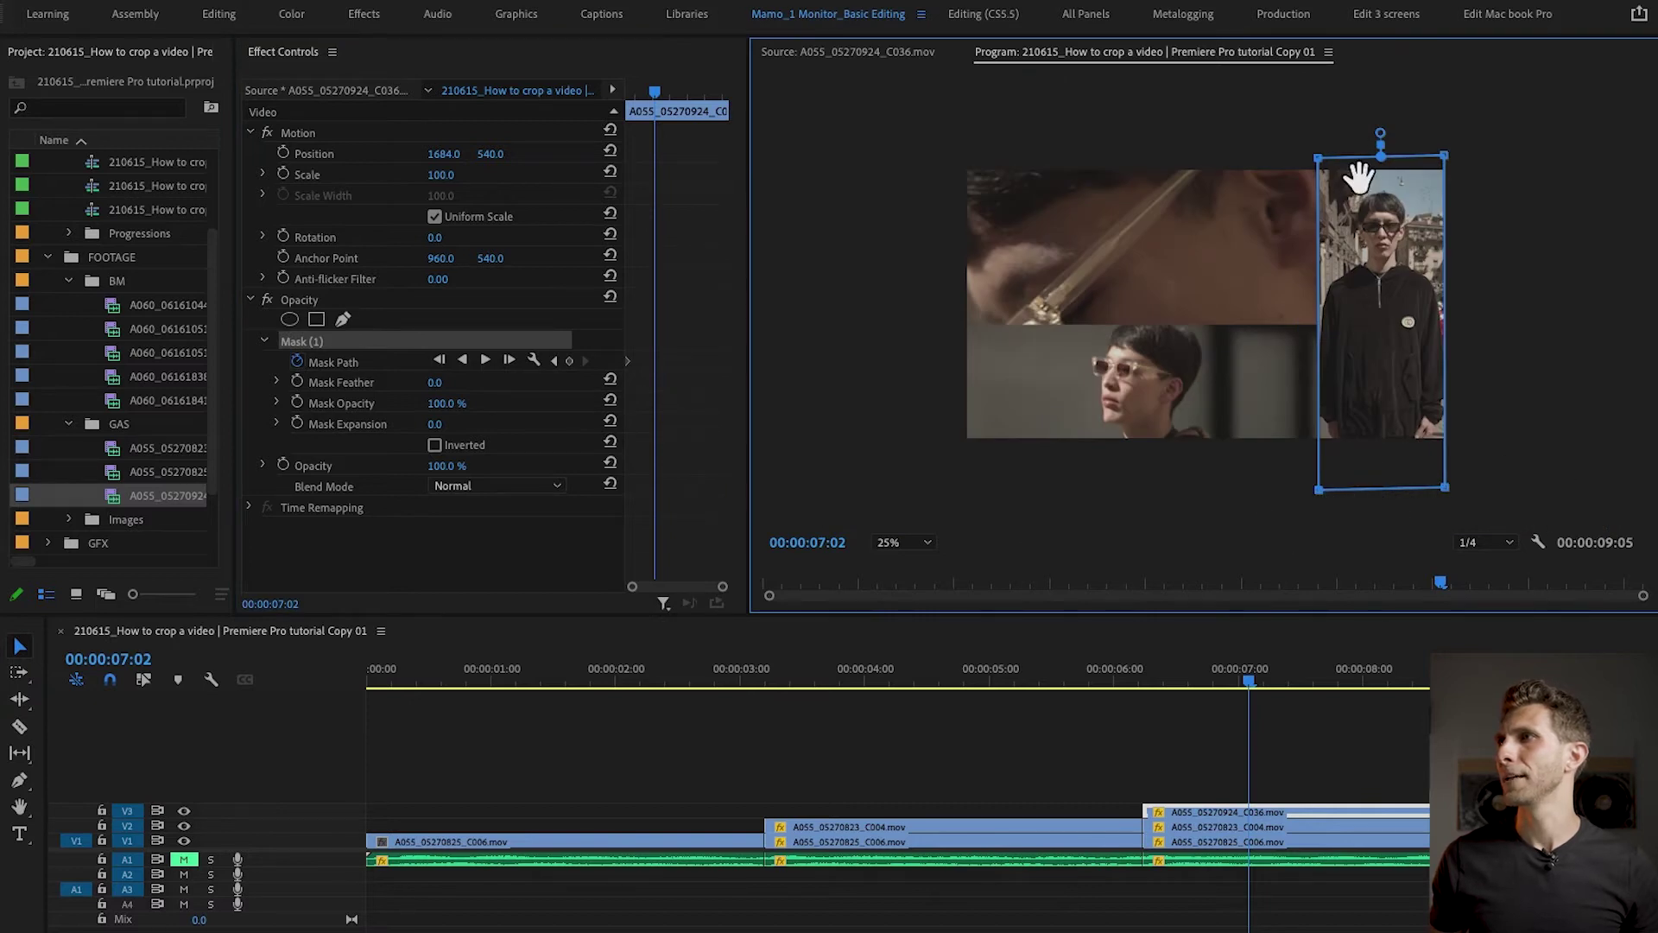
pyautogui.moveTo(1322, 157); pyautogui.dragTo(1489, 158)
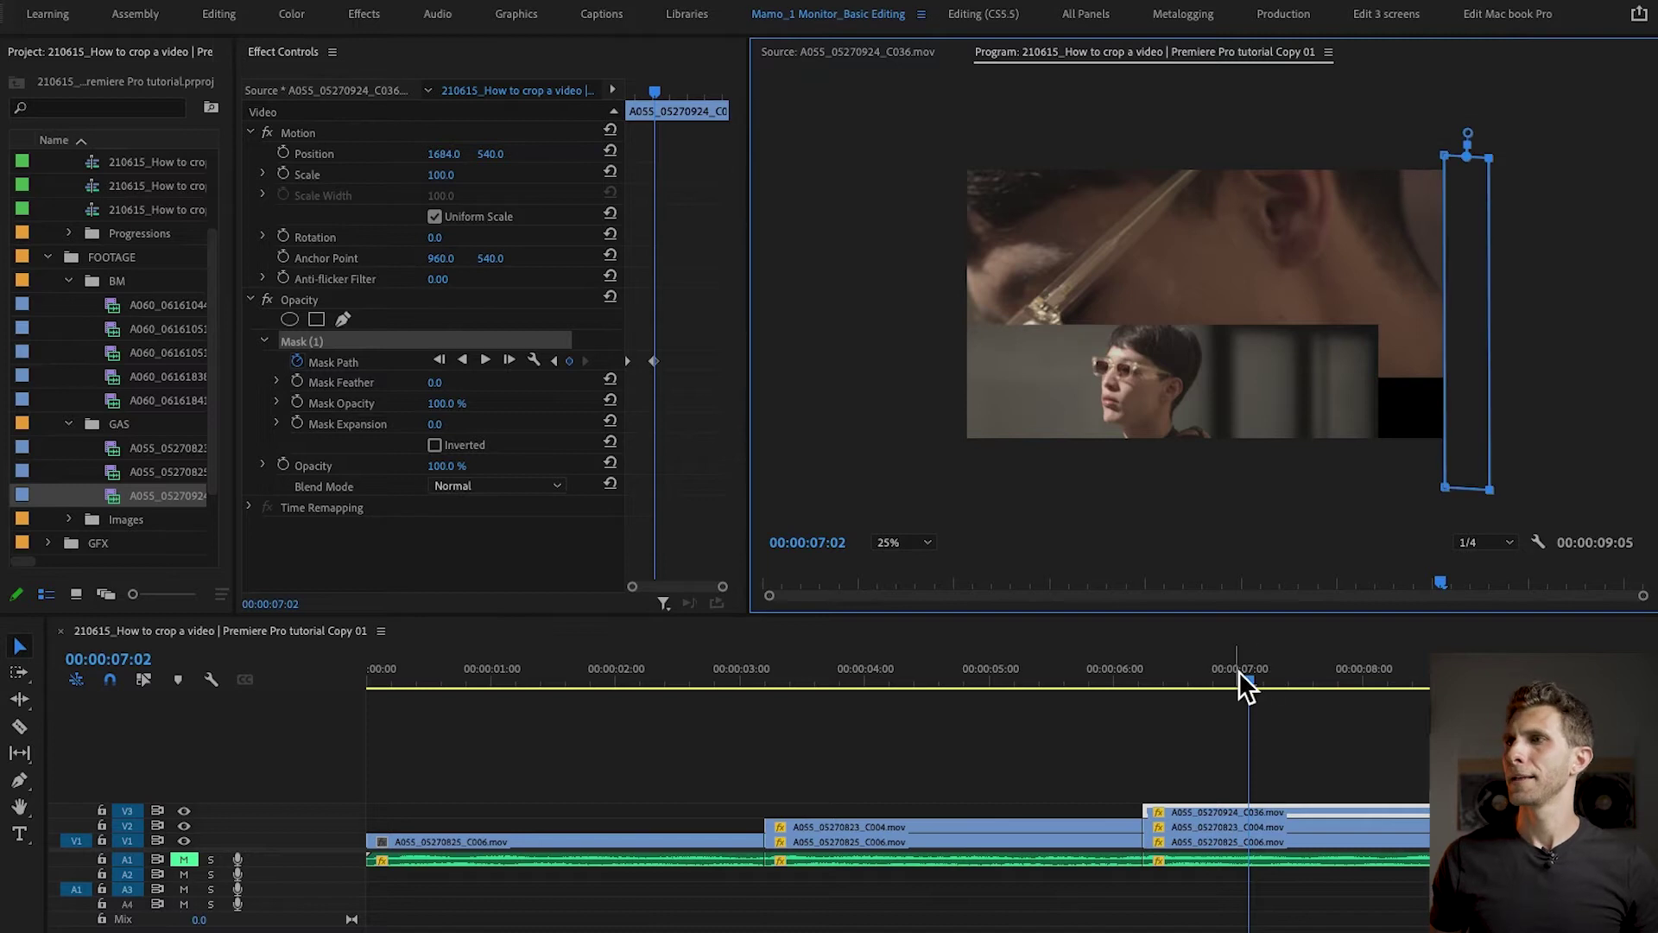
# - Play back the collage and slide the lower C004 clip to Position X 959
pyautogui.moveTo(1238, 673)
pyautogui.mouseDown()
pyautogui.moveTo(1122, 691)
pyautogui.moveTo(1244, 691)
pyautogui.mouseUp()
pyautogui.press('space')
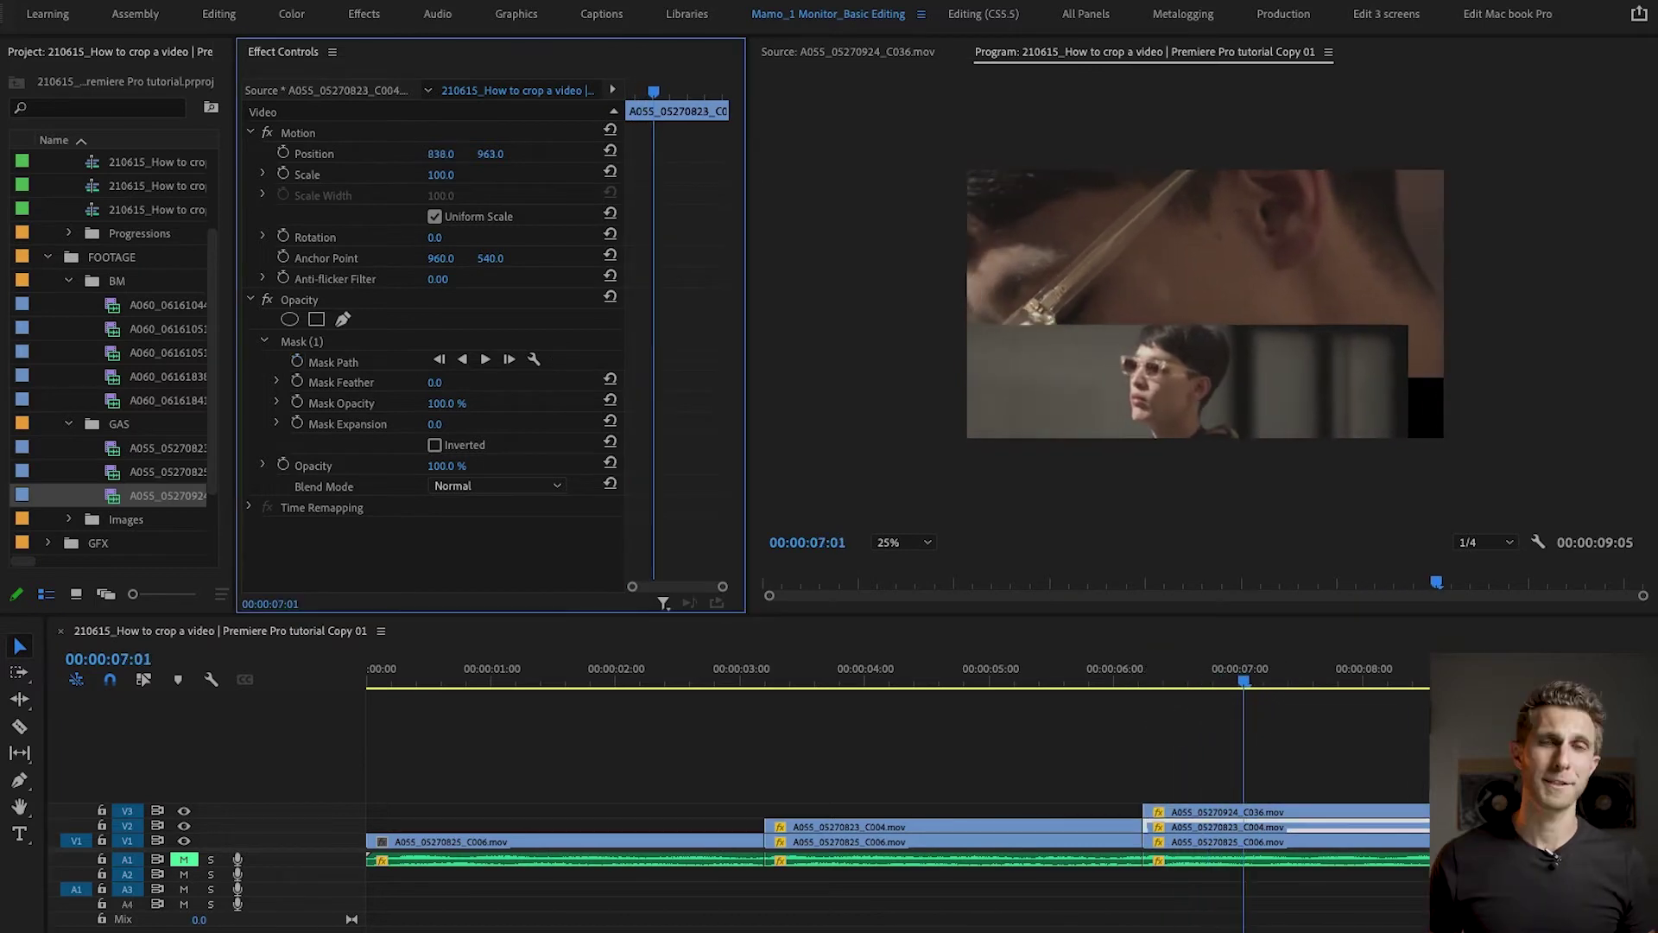
pyautogui.moveTo(441, 154); pyautogui.dragTo(545, 154)
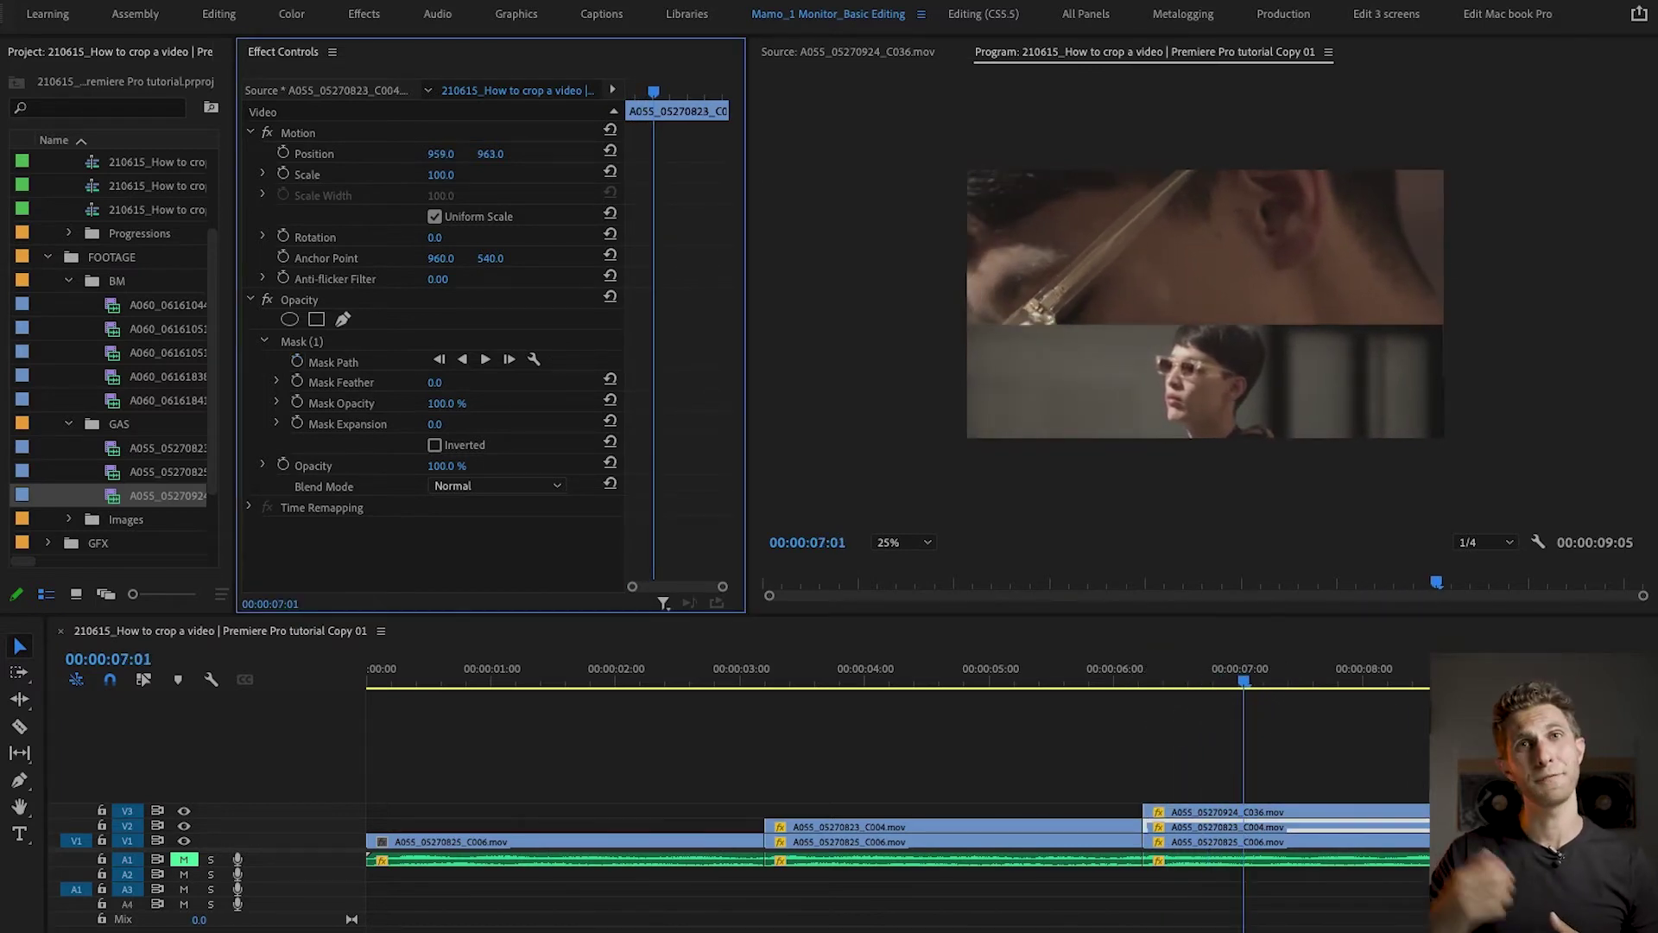
# - Scrub back through the three-clip split-screen collage to review it
pyautogui.moveTo(1252, 691)
pyautogui.mouseDown()
pyautogui.moveTo(1171, 679)
pyautogui.moveTo(1237, 687)
pyautogui.moveTo(1187, 684)
pyautogui.moveTo(1223, 688)
pyautogui.mouseUp()
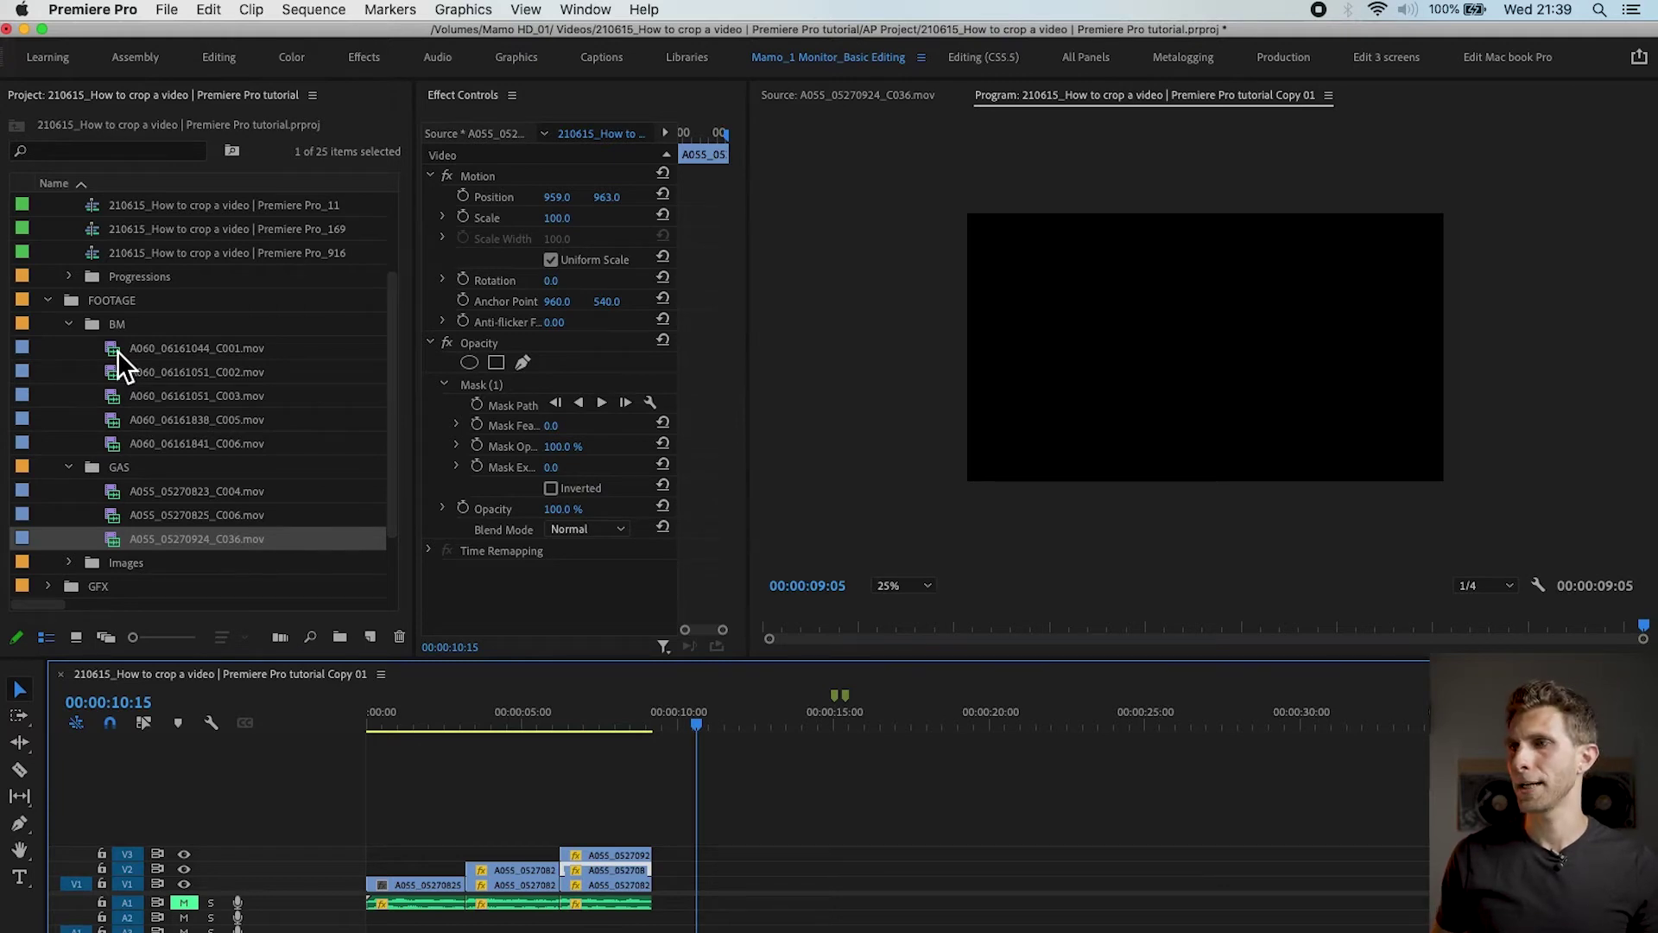
# - Place A060_06161838_C005.mov on V1 right after the collage
pyautogui.doubleClick(118, 420)
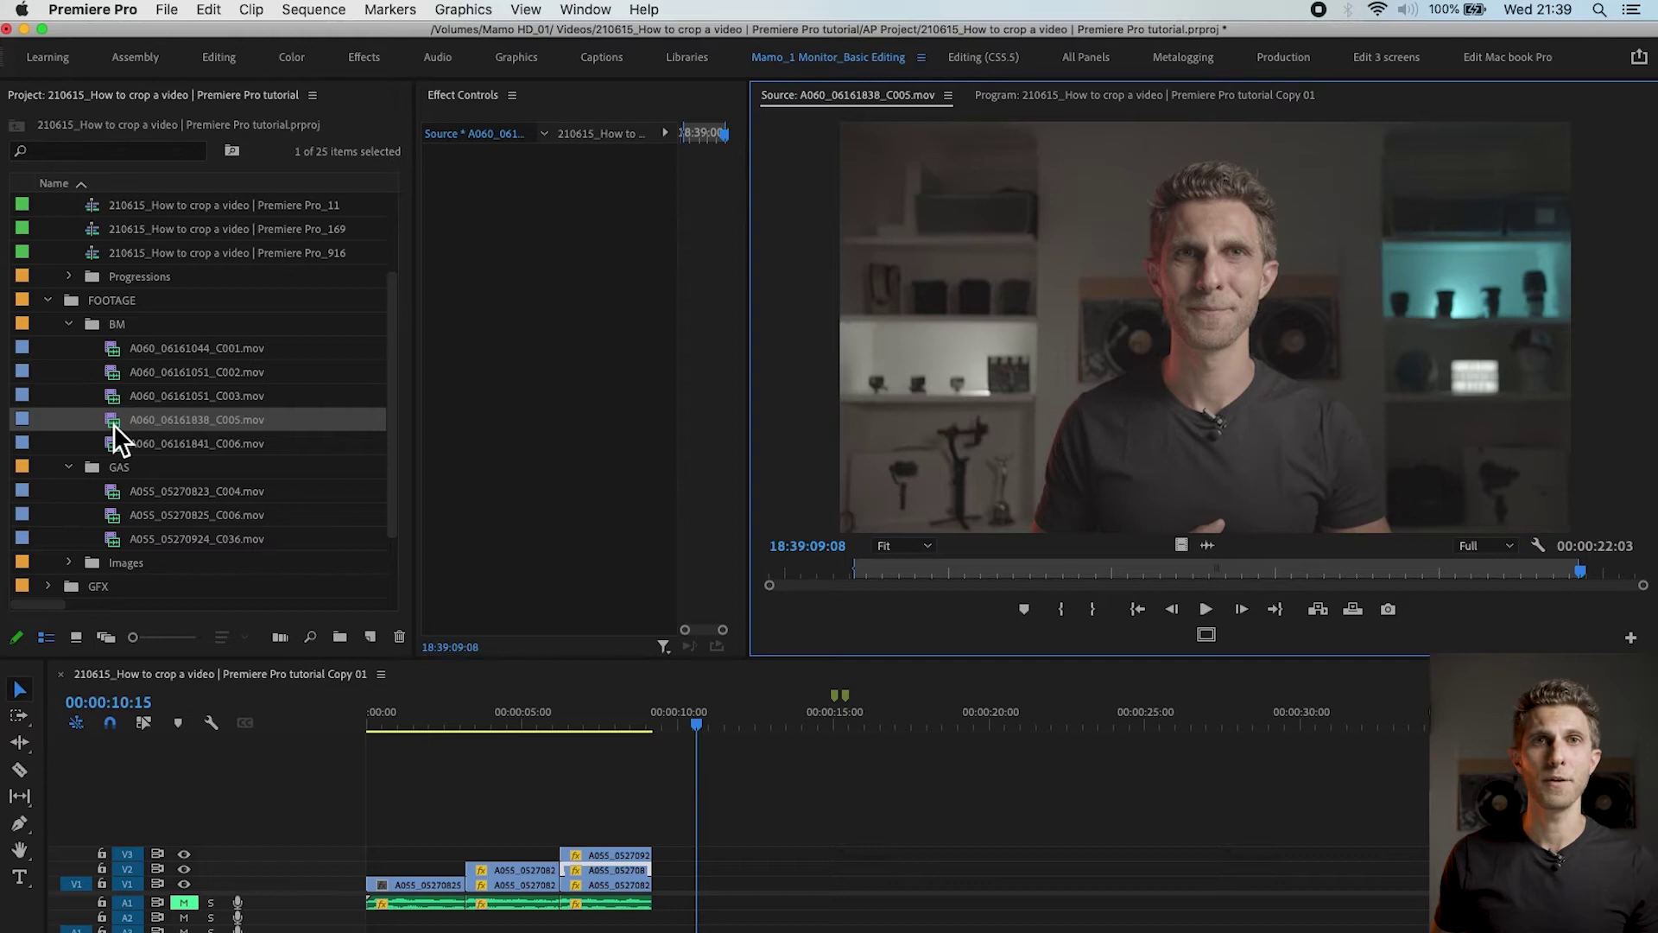
pyautogui.moveTo(117, 420); pyautogui.dragTo(717, 894)
pyautogui.click(727, 713)
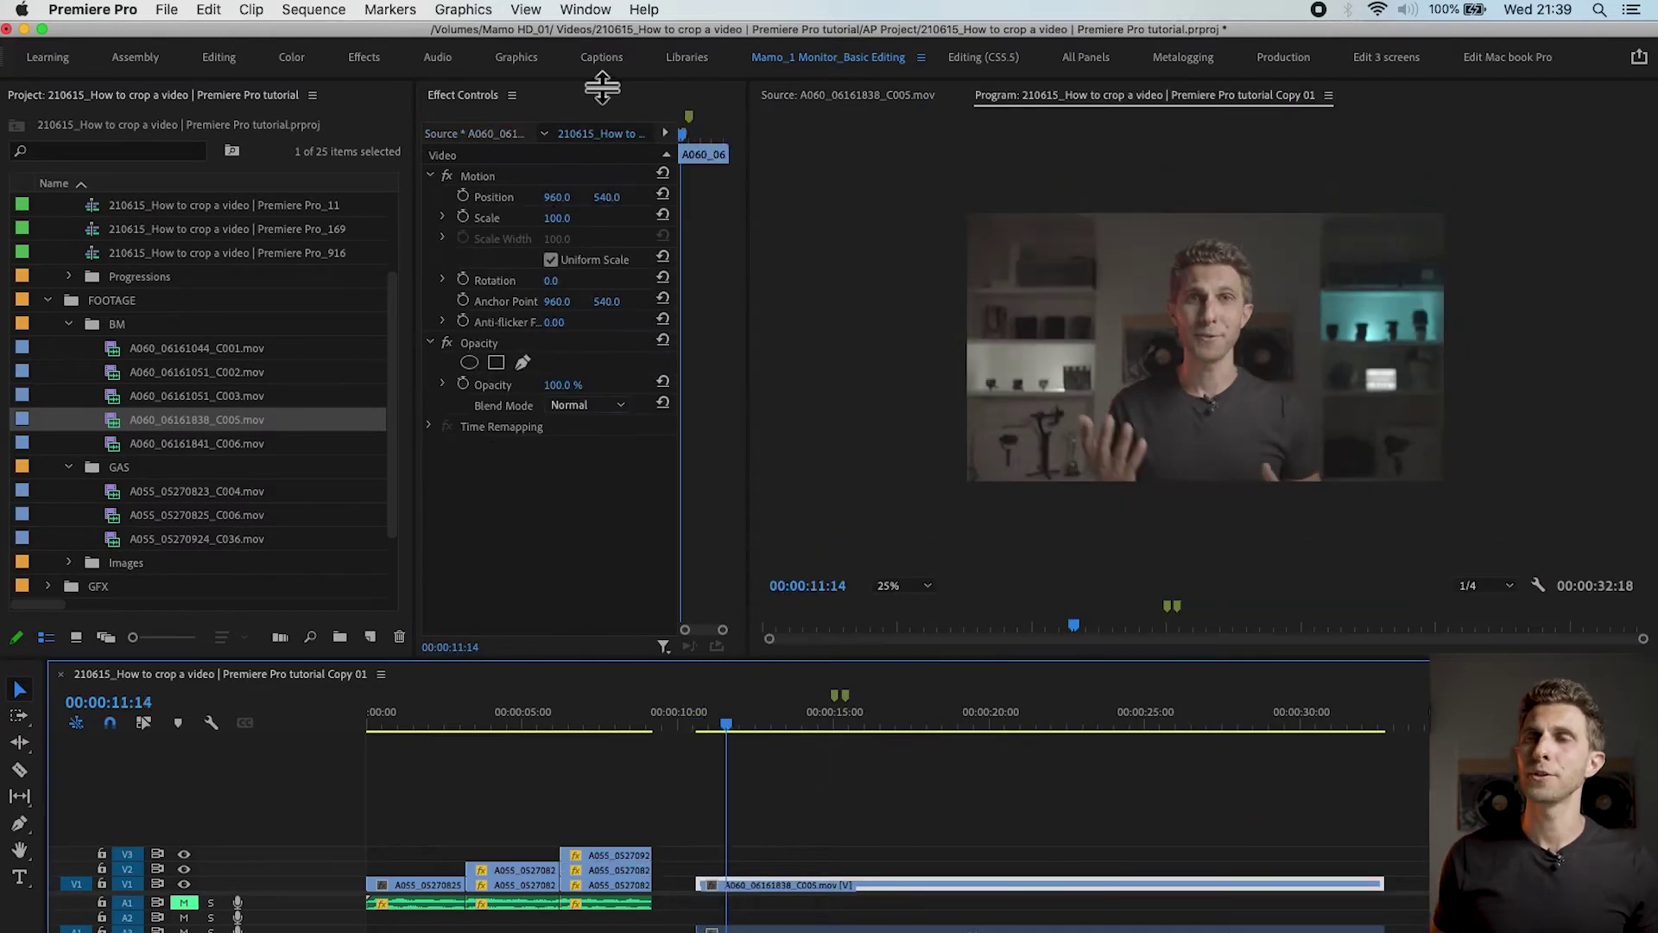
# - Find 'linear' in the Effects panel and apply Linear Wipe to the C005 clip
pyautogui.click(605, 13)
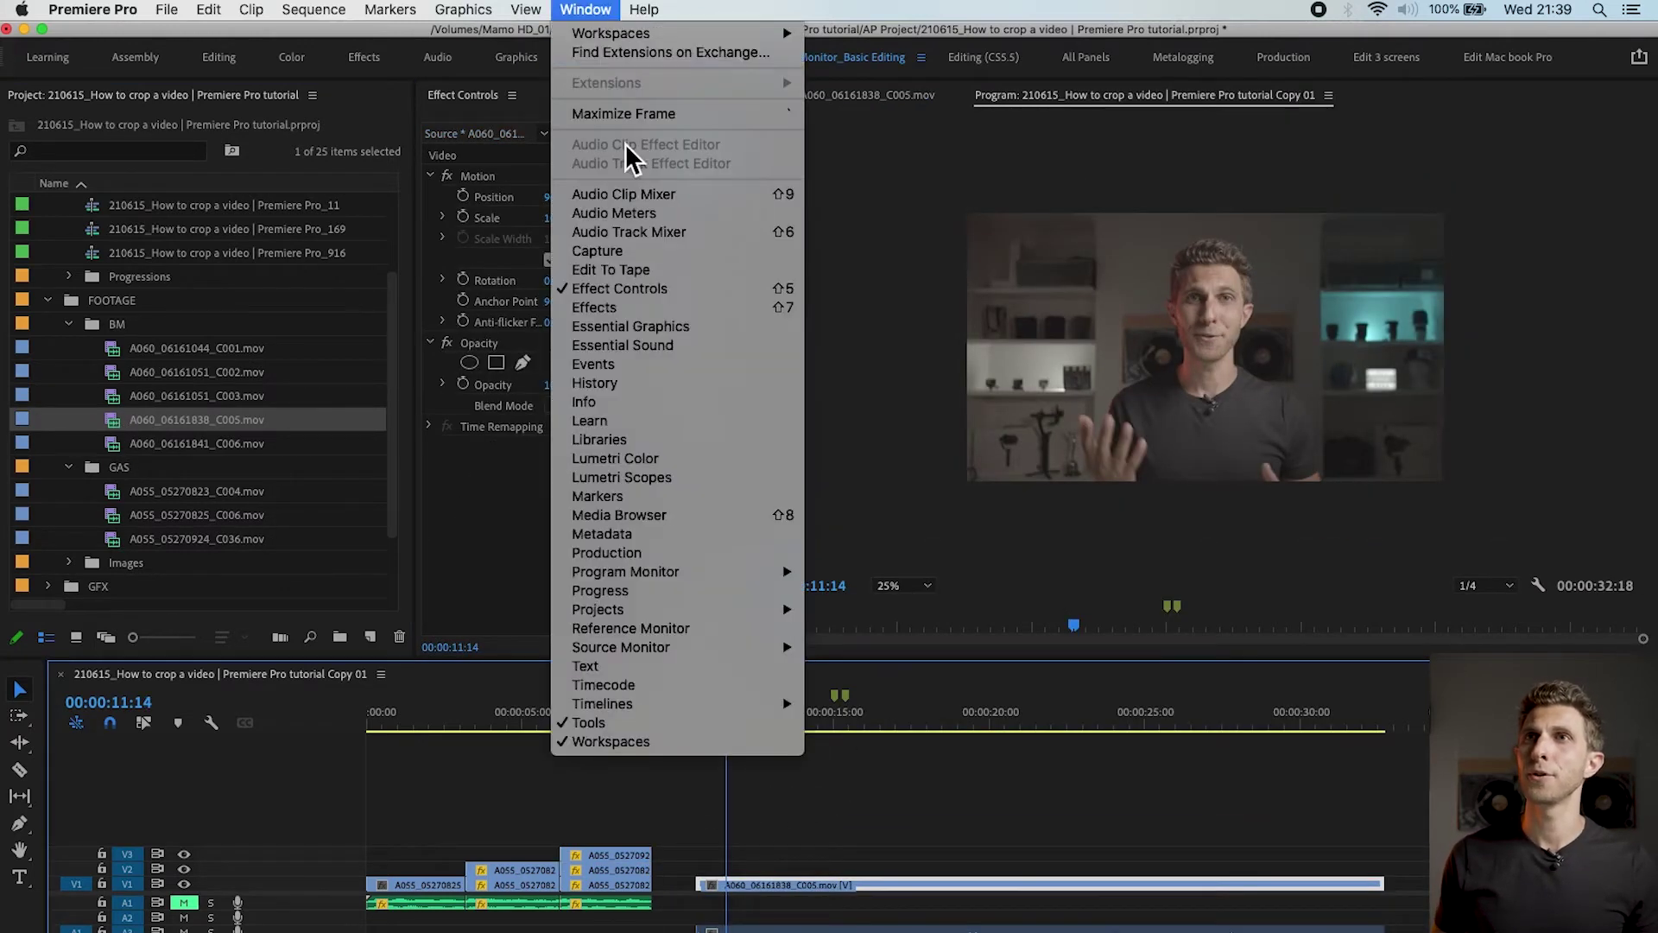
pyautogui.click(630, 309)
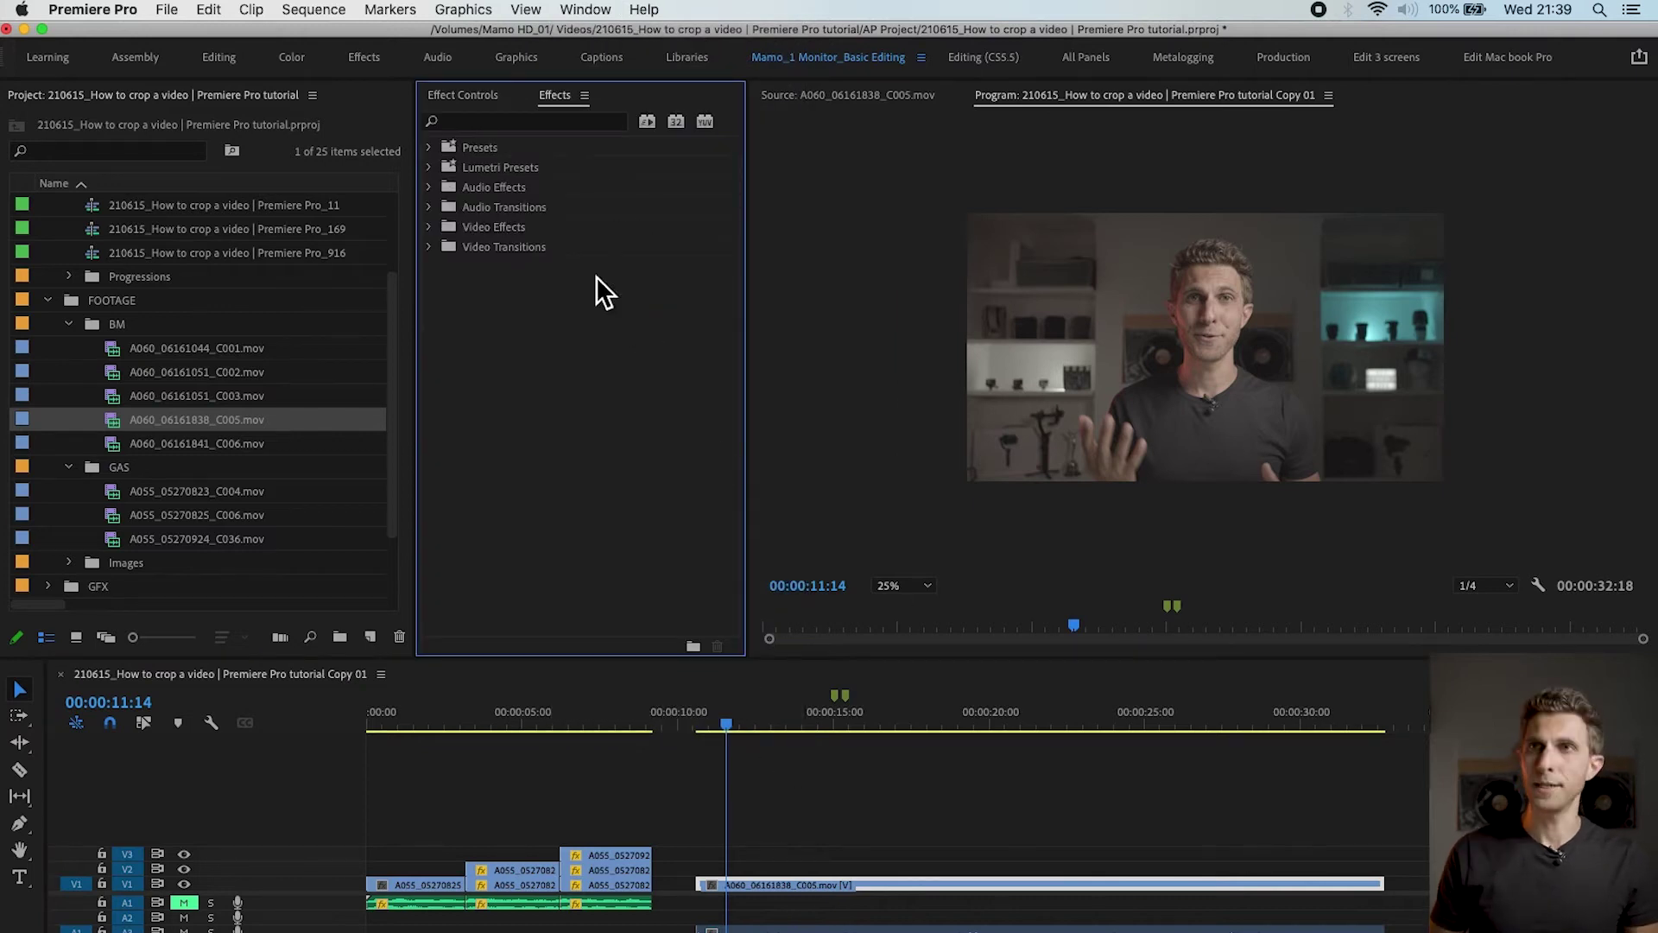
pyautogui.click(573, 127)
pyautogui.write('linear')
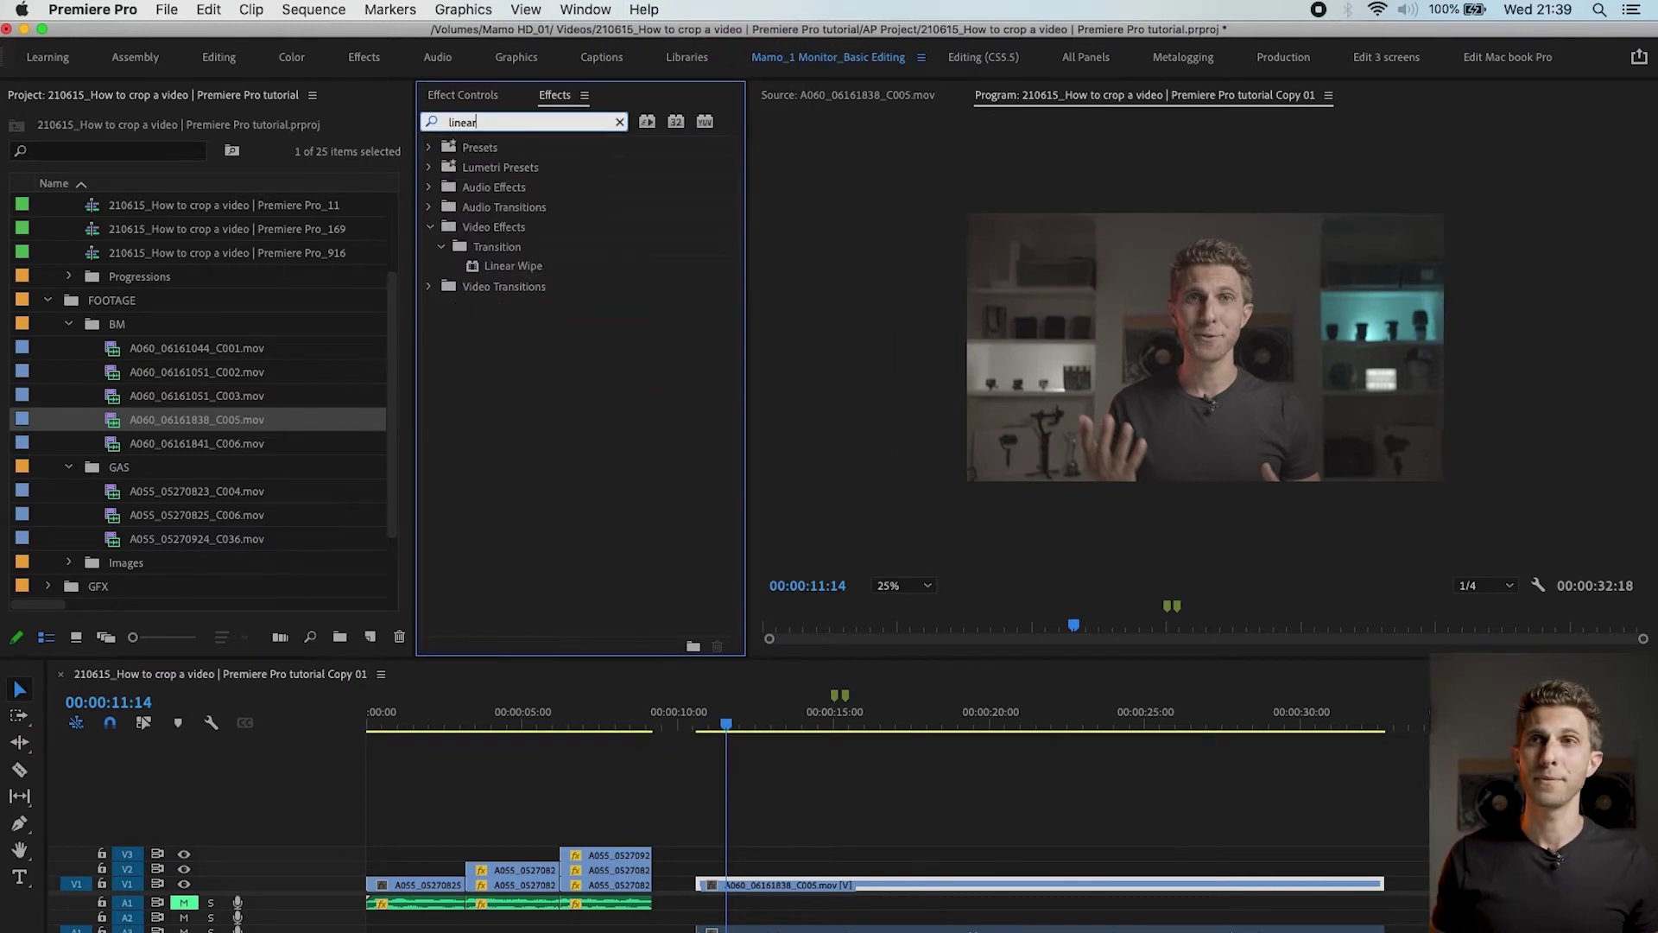
pyautogui.moveTo(513, 266); pyautogui.dragTo(847, 872)
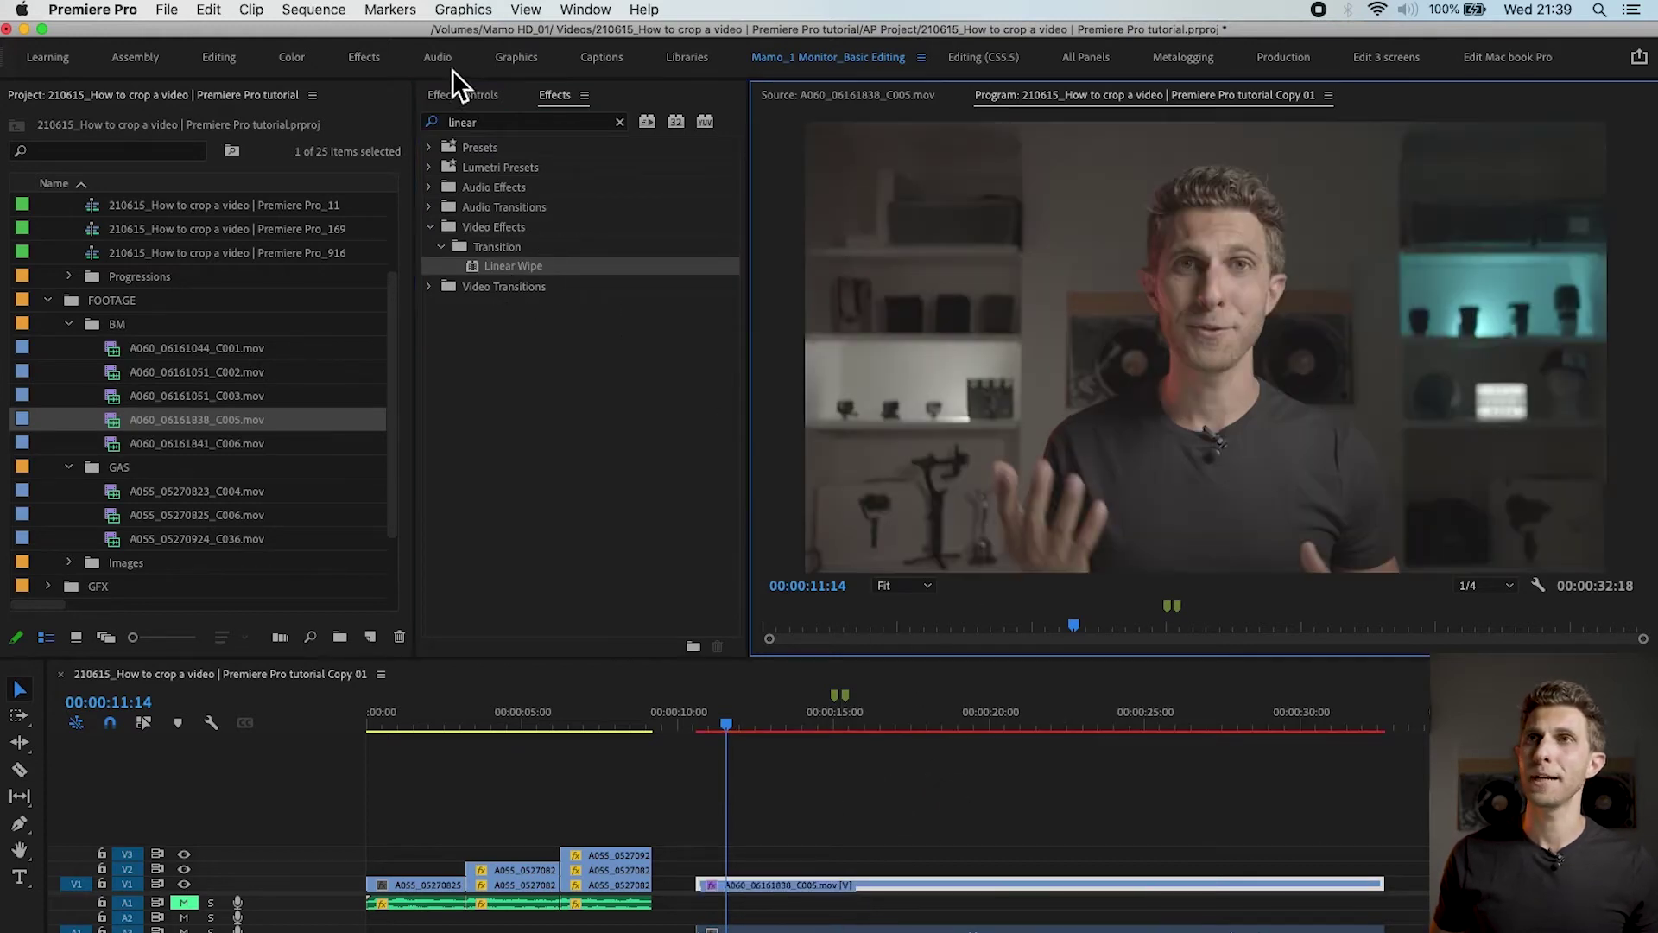
pyautogui.click(469, 95)
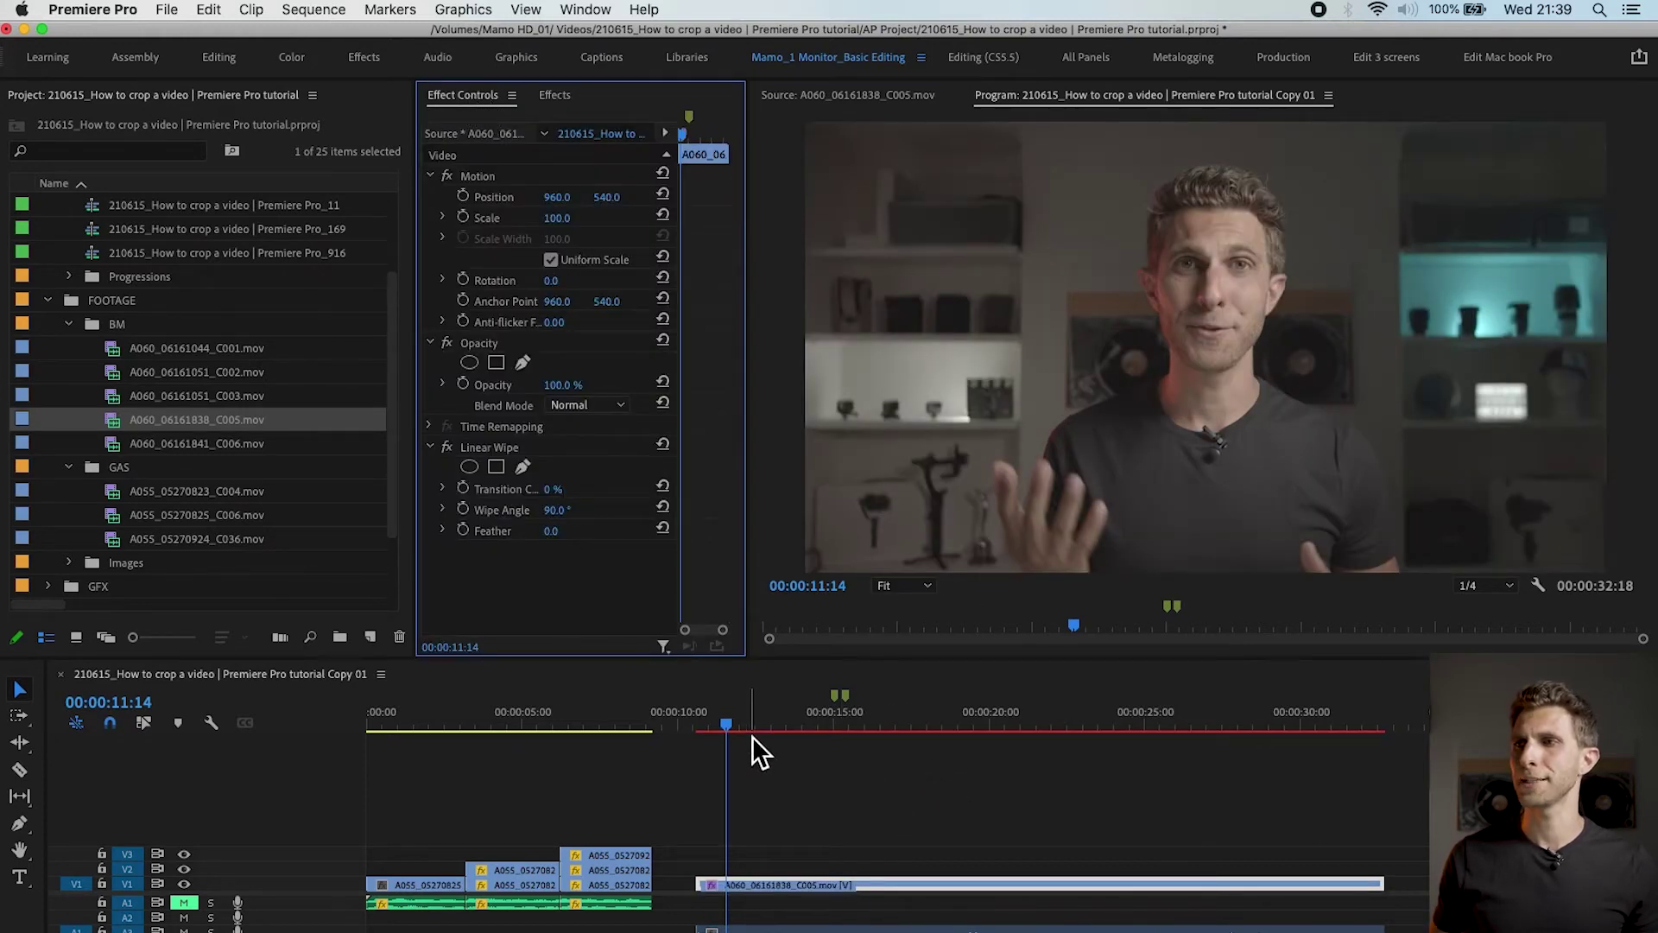
# - Enter 10% Transition Completion and a 180° Wipe Angle in C005's Linear Wipe
pyautogui.click(748, 765)
pyautogui.press('Up')
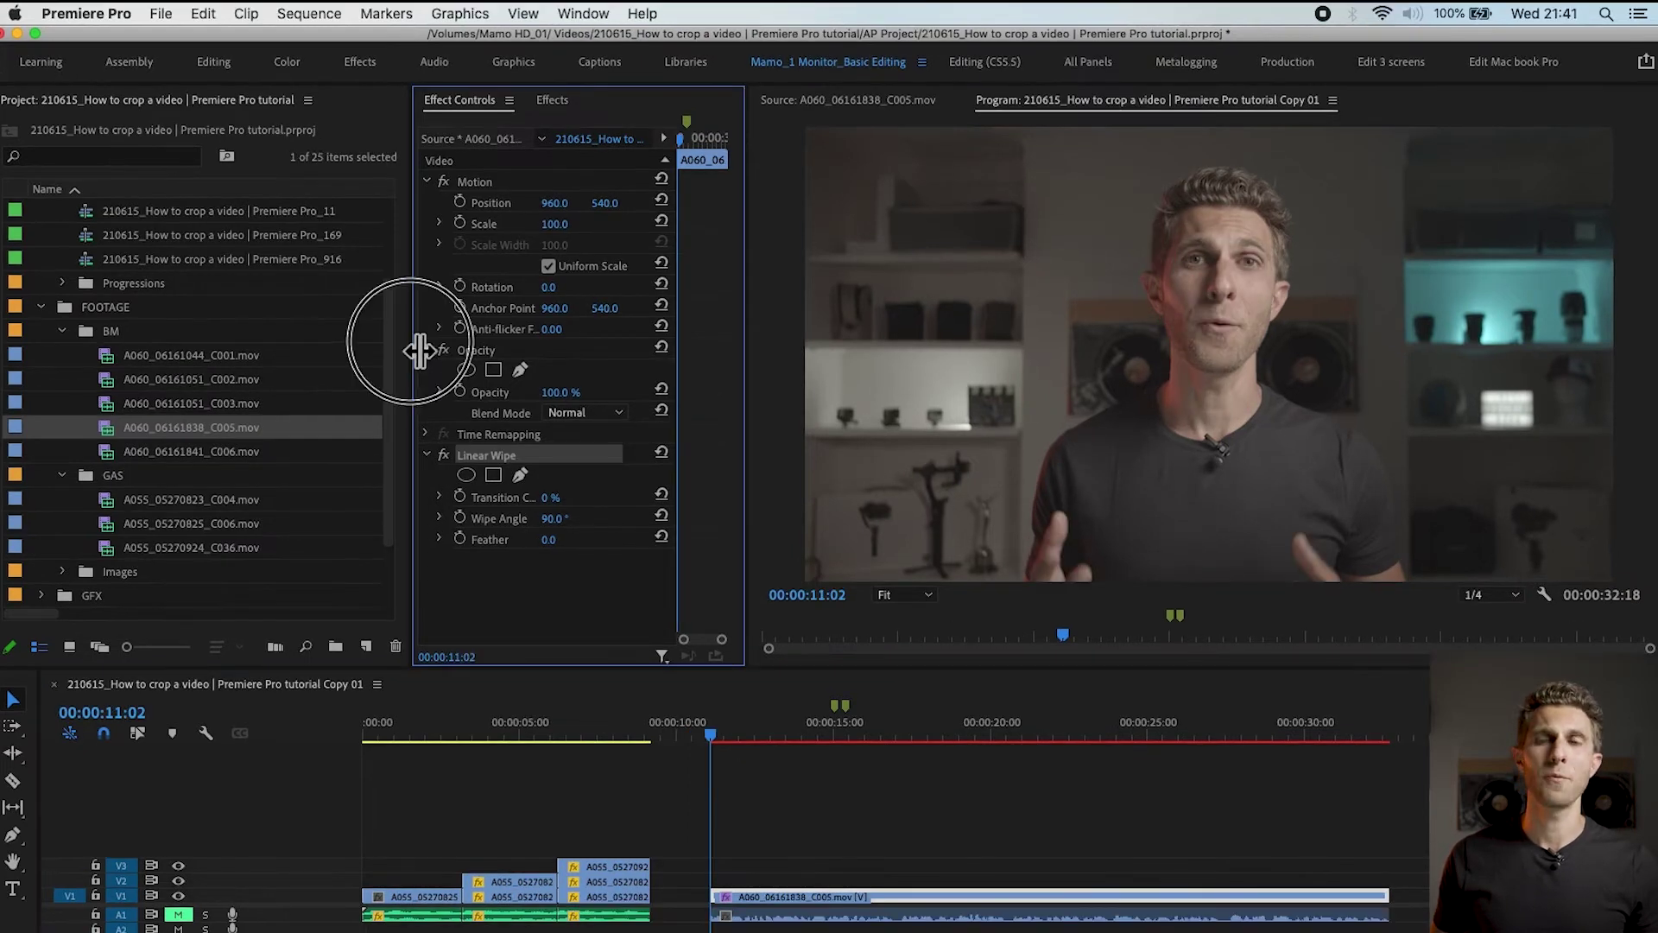
pyautogui.moveTo(416, 344); pyautogui.dragTo(272, 367)
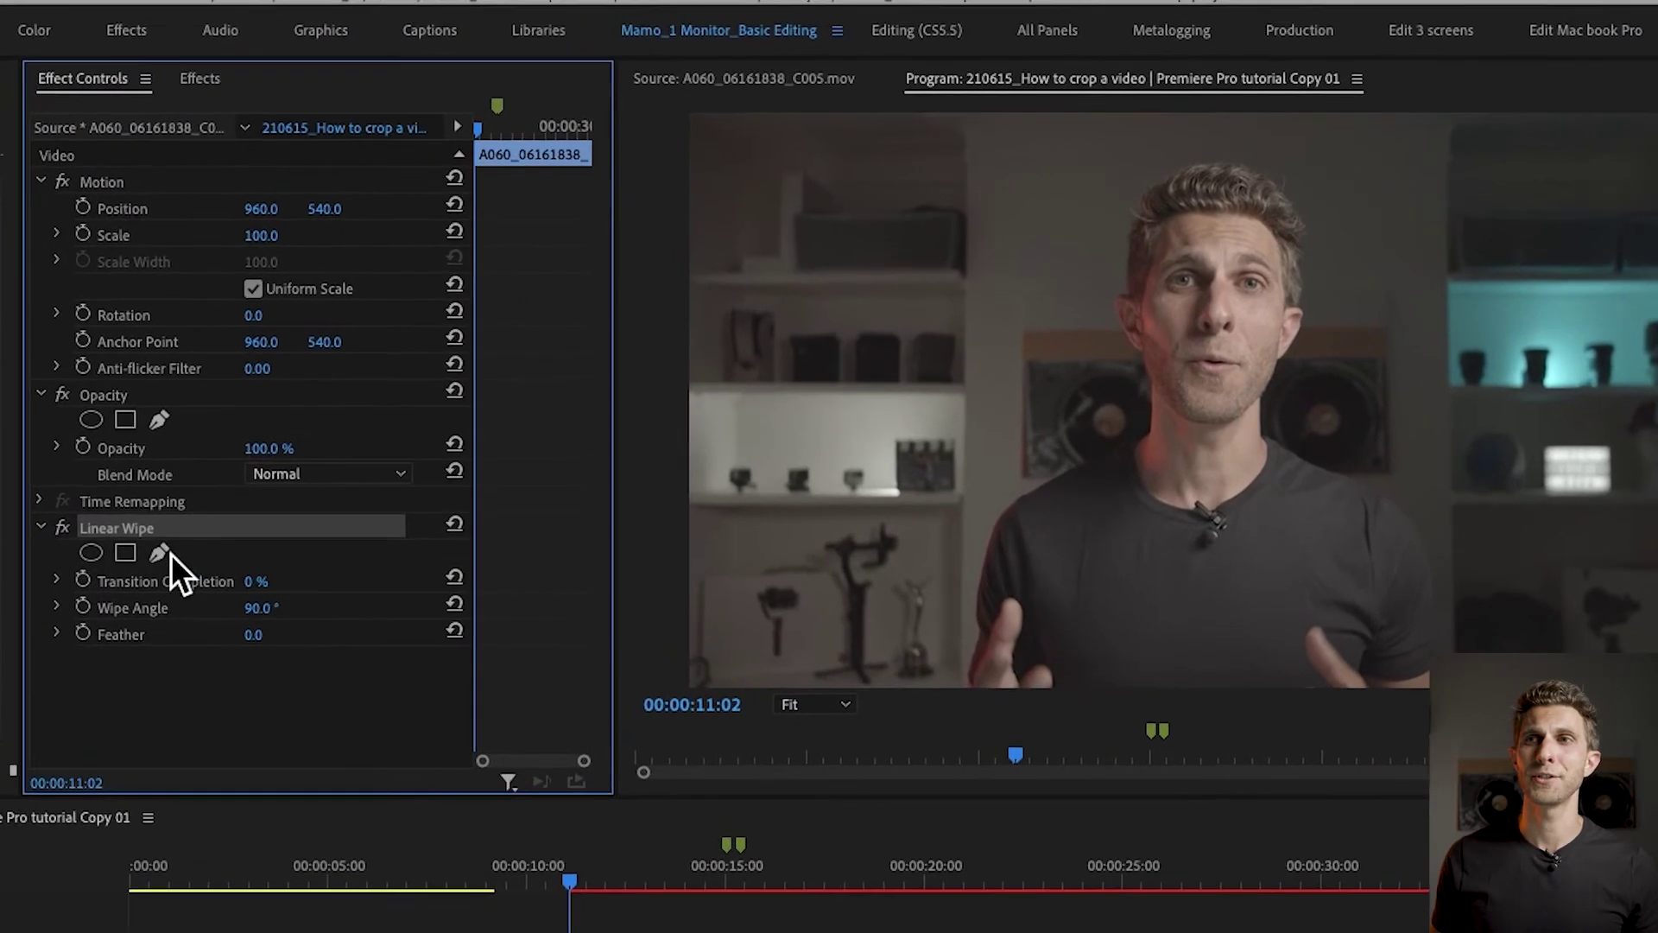
pyautogui.moveTo(232, 590)
pyautogui.mouseDown()
pyautogui.moveTo(278, 590)
pyautogui.moveTo(254, 590)
pyautogui.mouseUp()
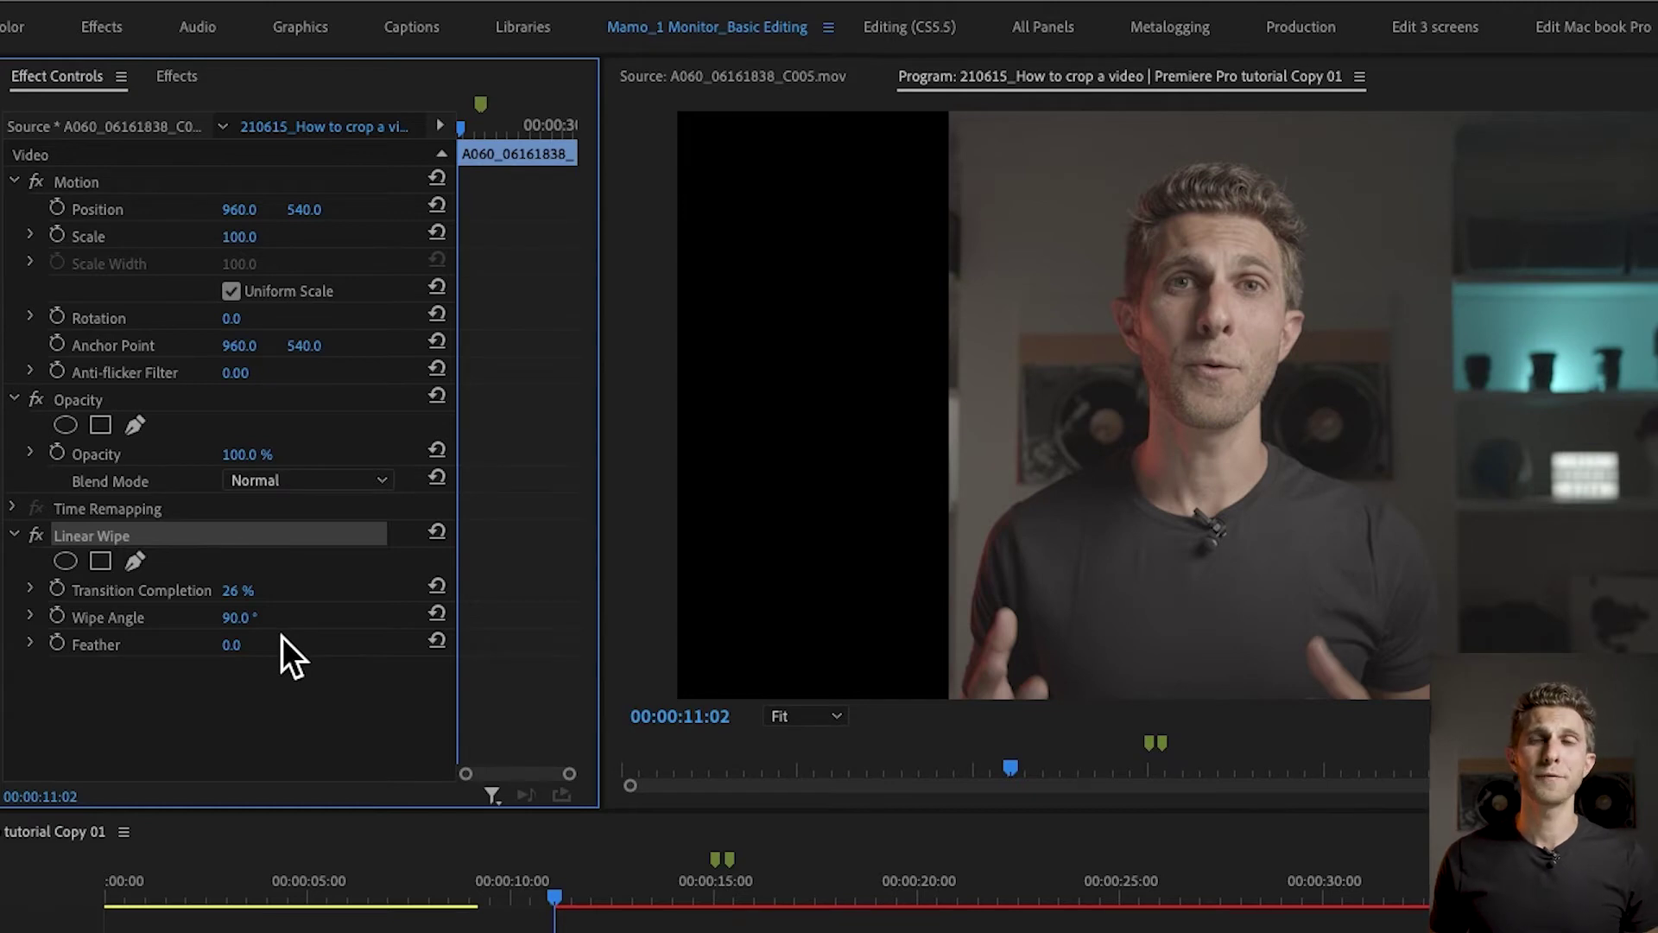
pyautogui.click(240, 590)
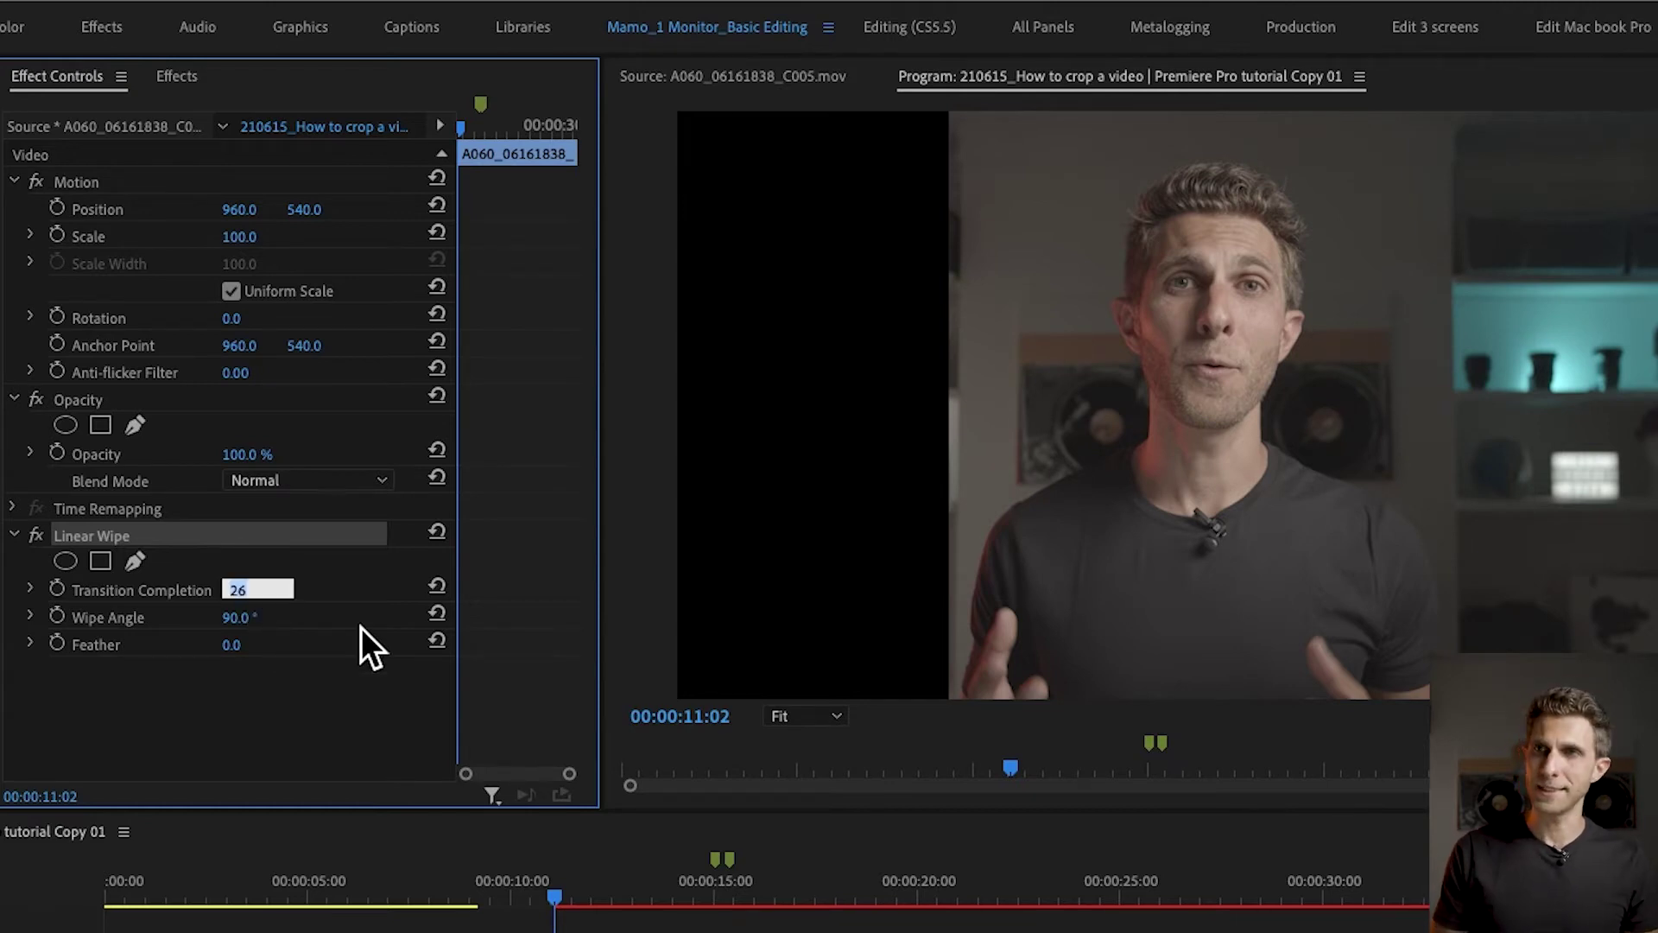
pyautogui.write('10')
pyautogui.press('Return')
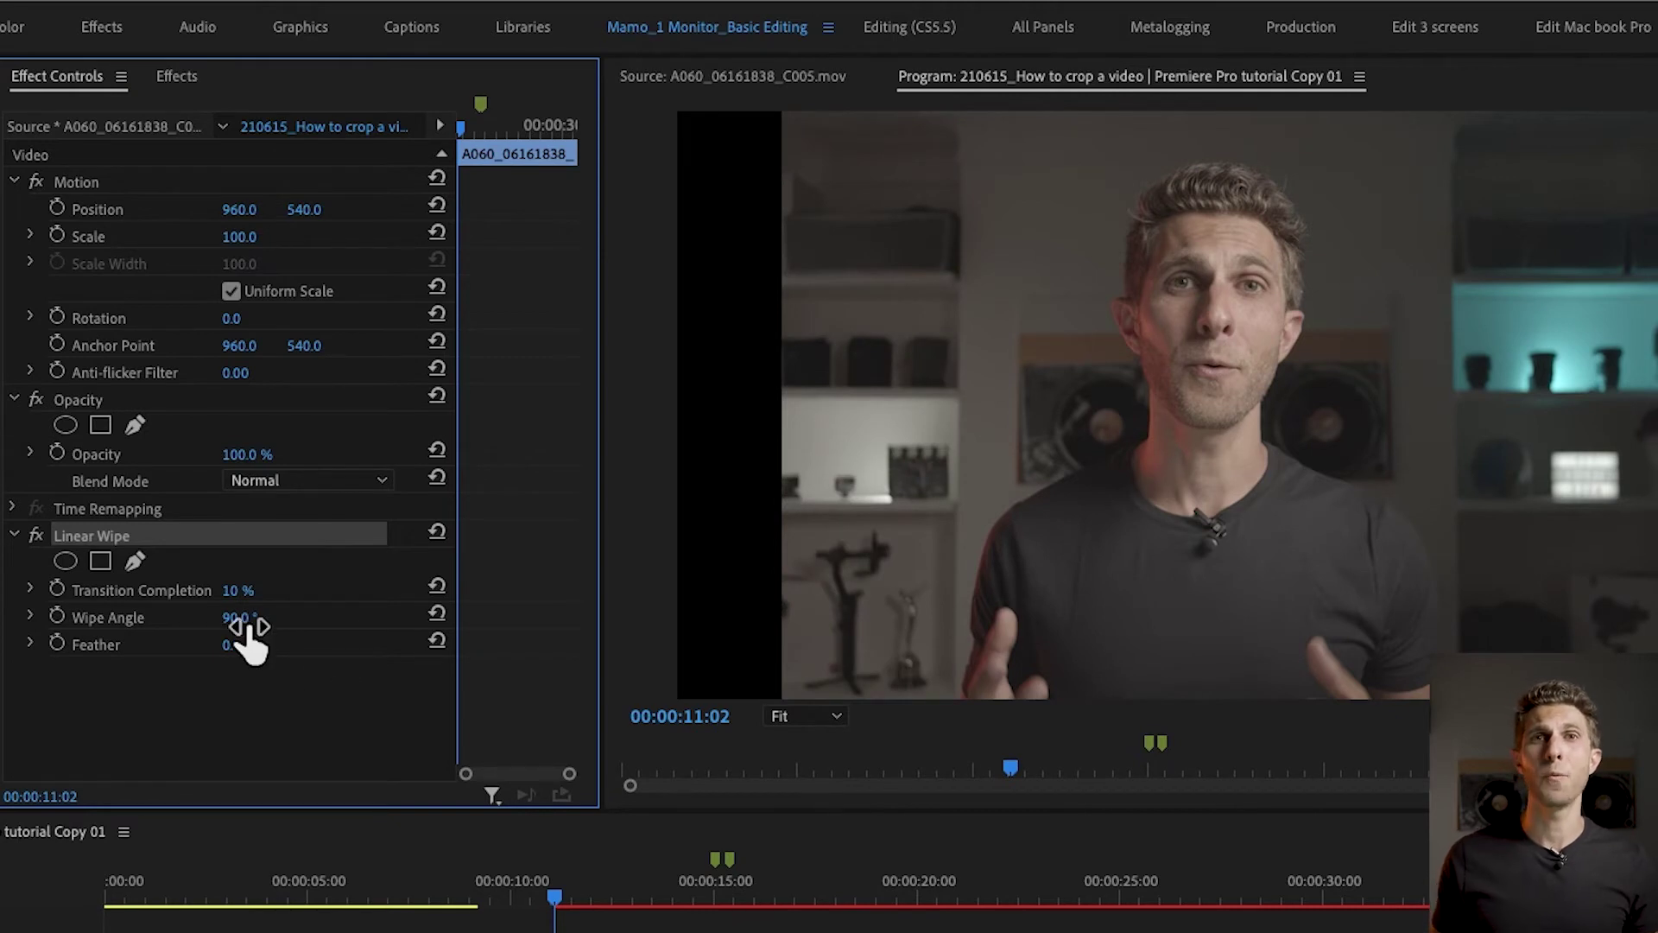
pyautogui.moveTo(239, 618); pyautogui.dragTo(604, 618)
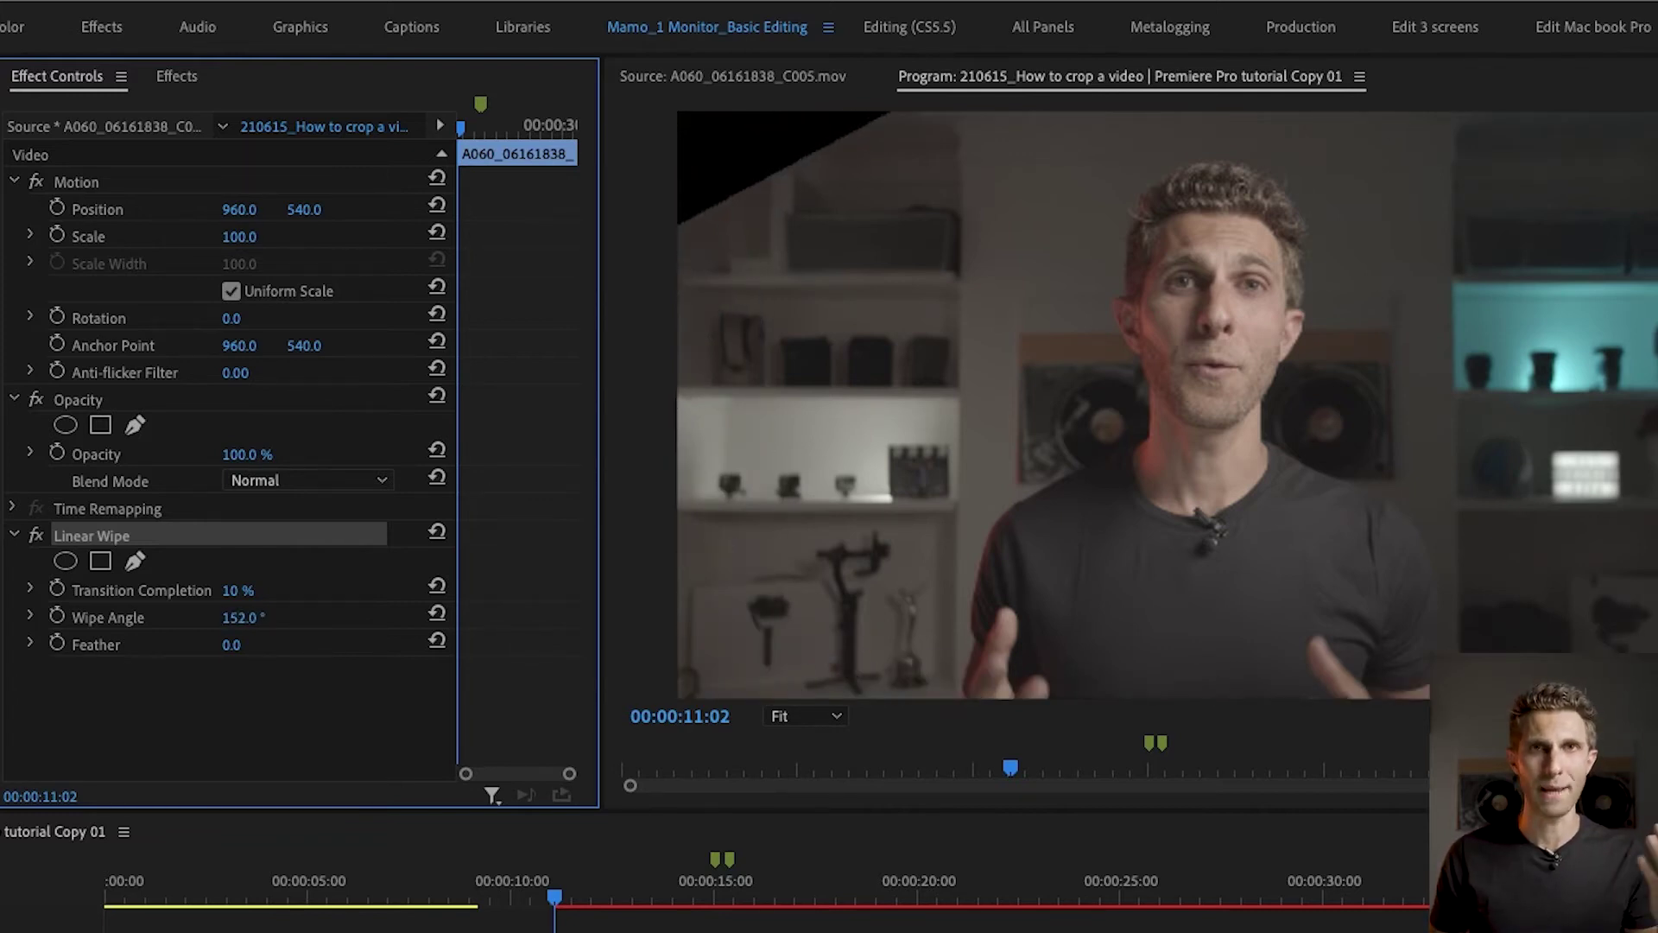
pyautogui.click(262, 618)
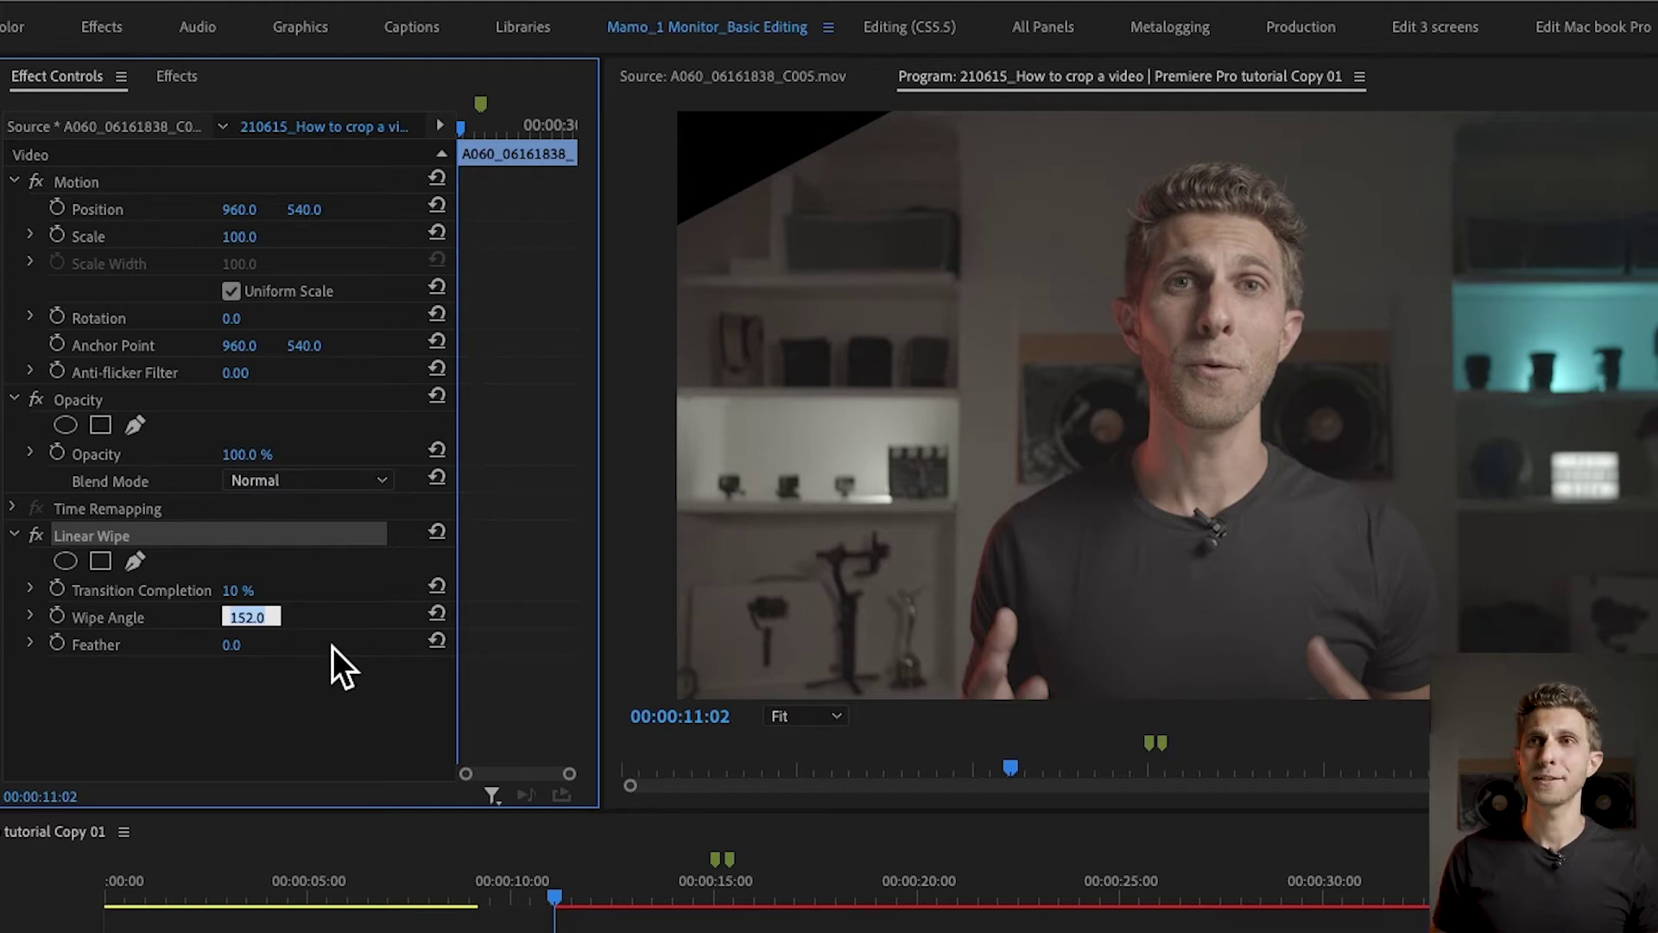
pyautogui.write('180')
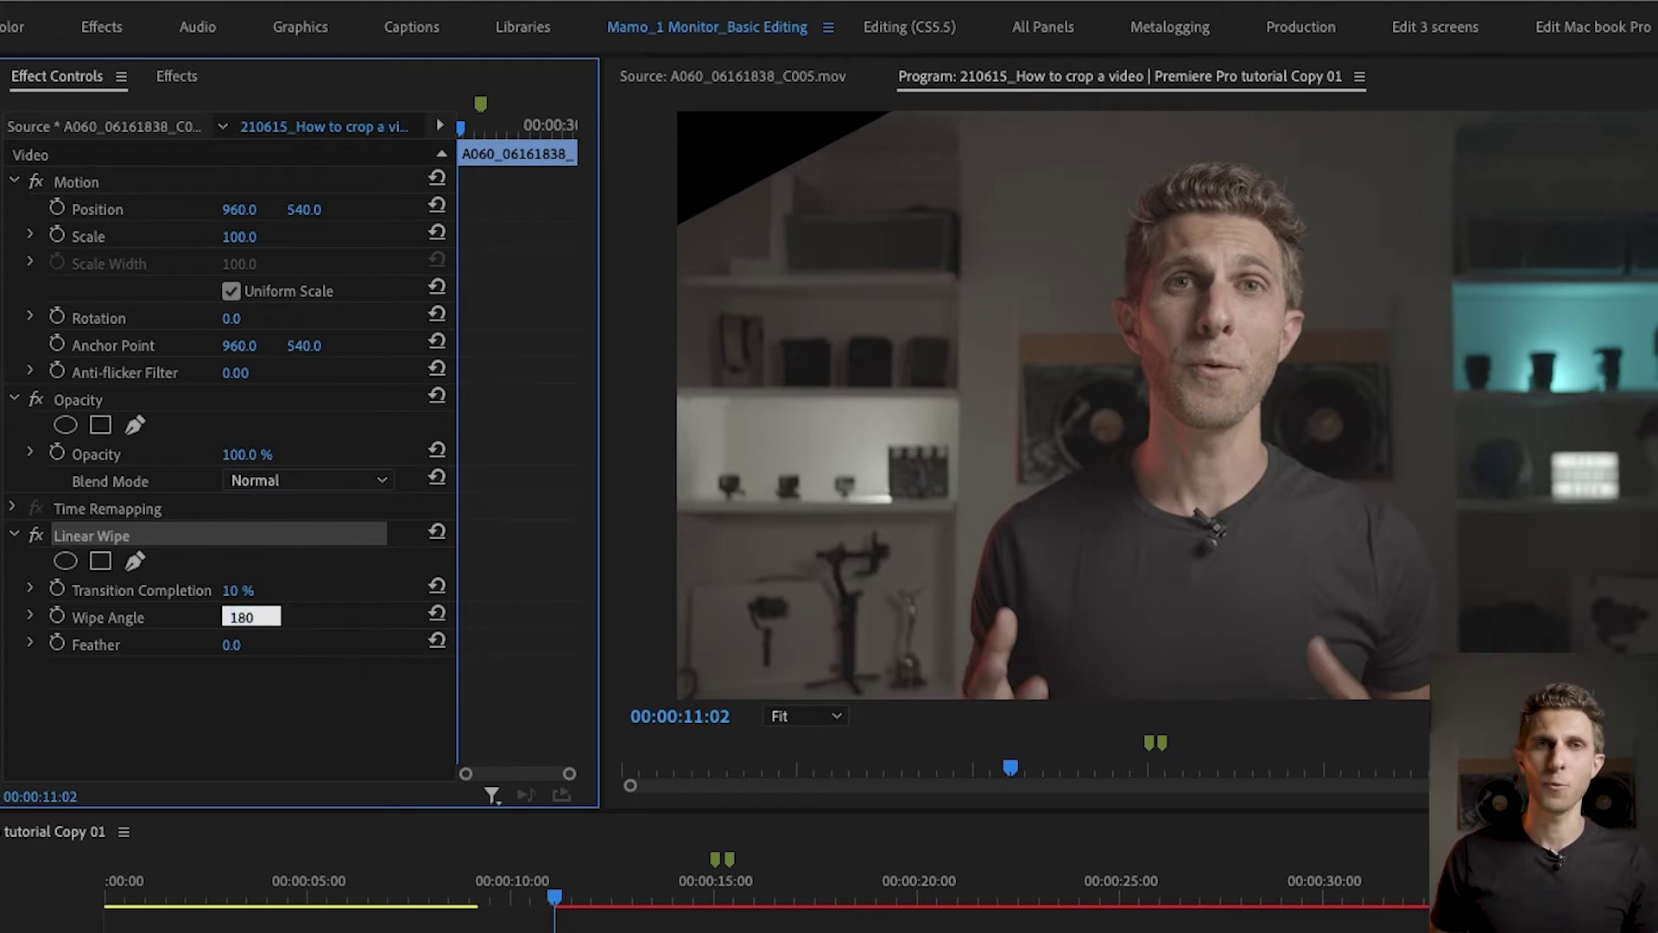
pyautogui.press('Return')
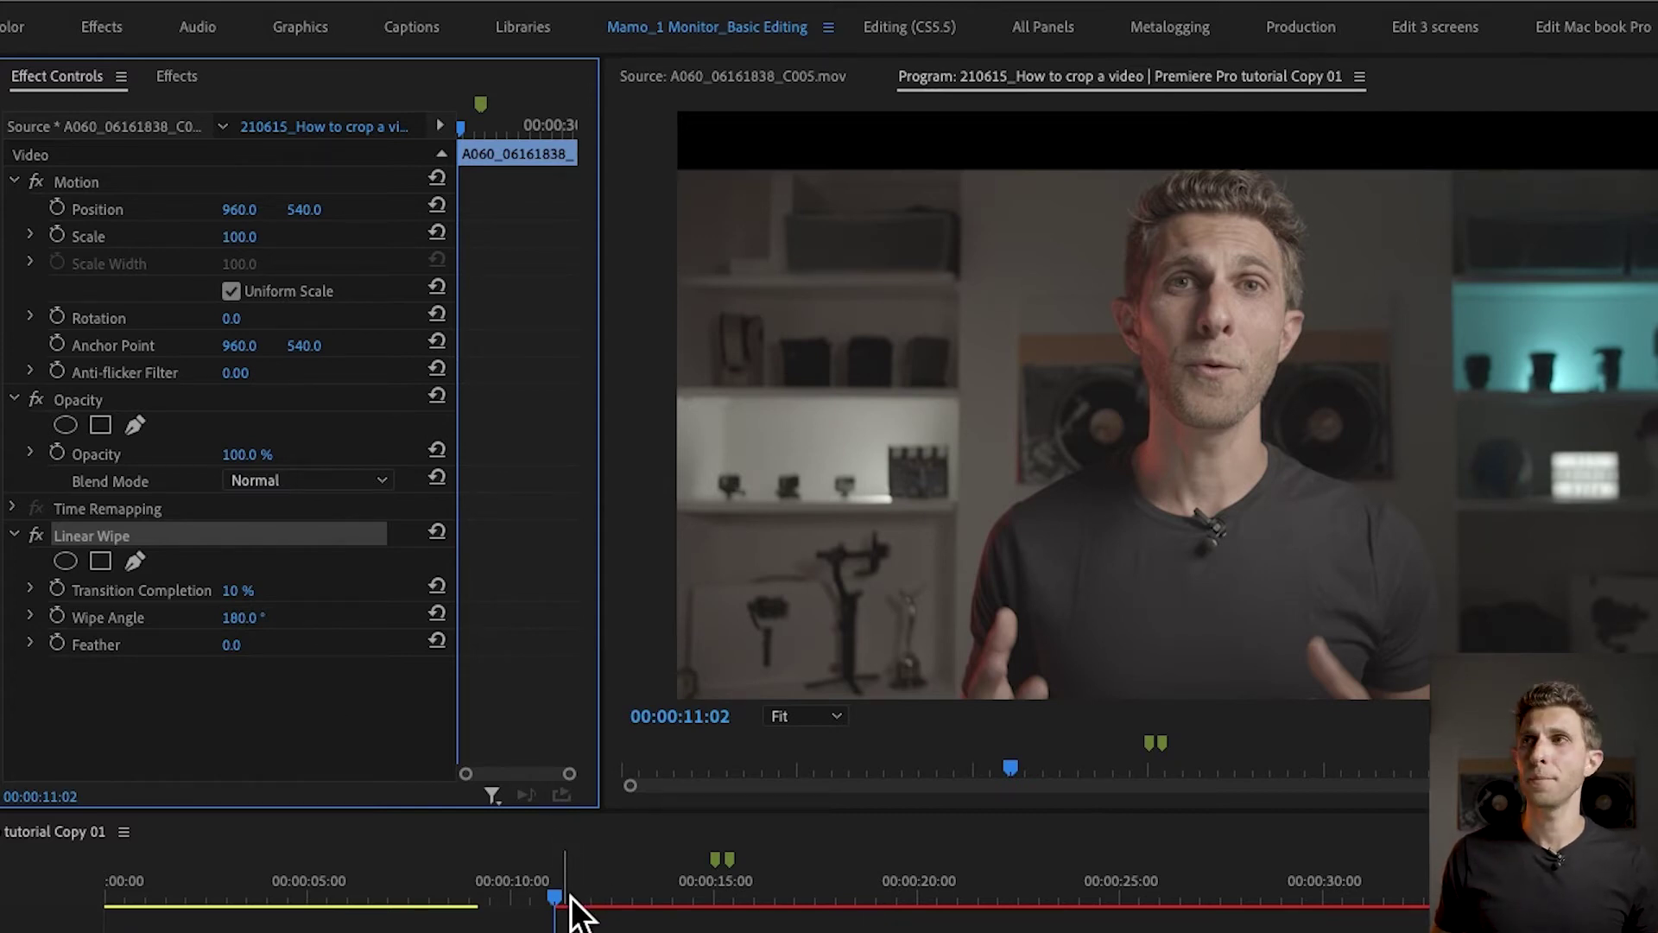
# - Set the Linear Wipe Feather to 14
pyautogui.moveTo(226, 644); pyautogui.dragTo(265, 661)
pyautogui.click(260, 659)
pyautogui.write('14')
pyautogui.press('Return')
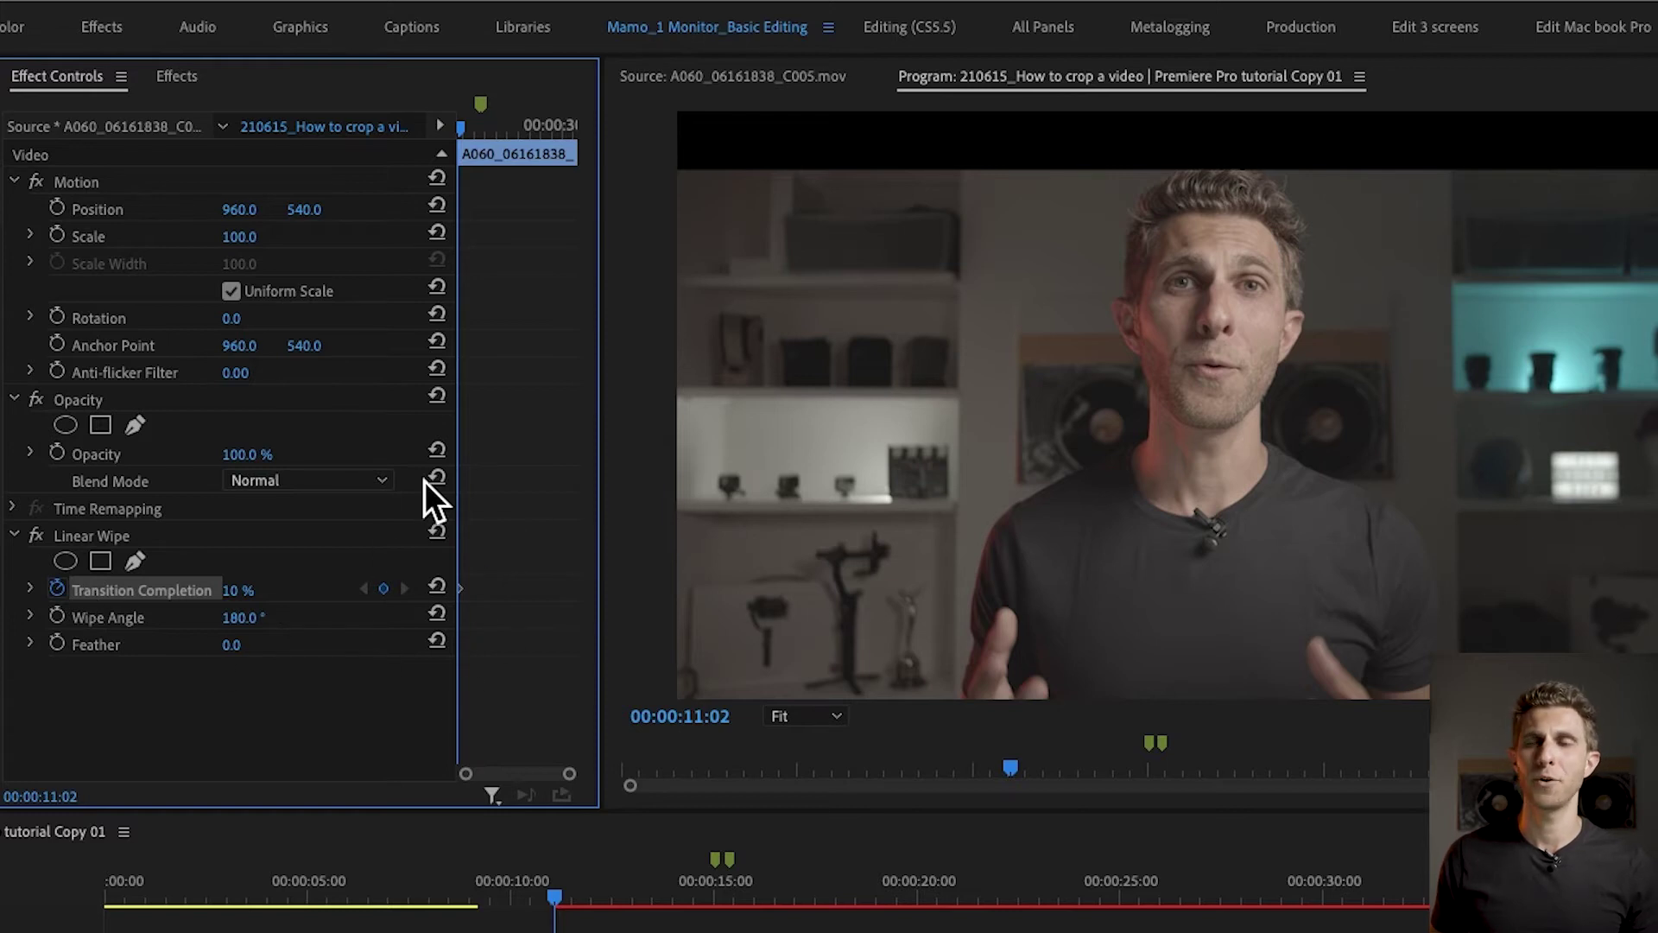
# - Keyframe Transition Completion at 0% at 00:00:11:02 and 10% at 00:00:18:02, then scrub to review
pyautogui.click(235, 591)
pyautogui.write('0')
pyautogui.press('Return')
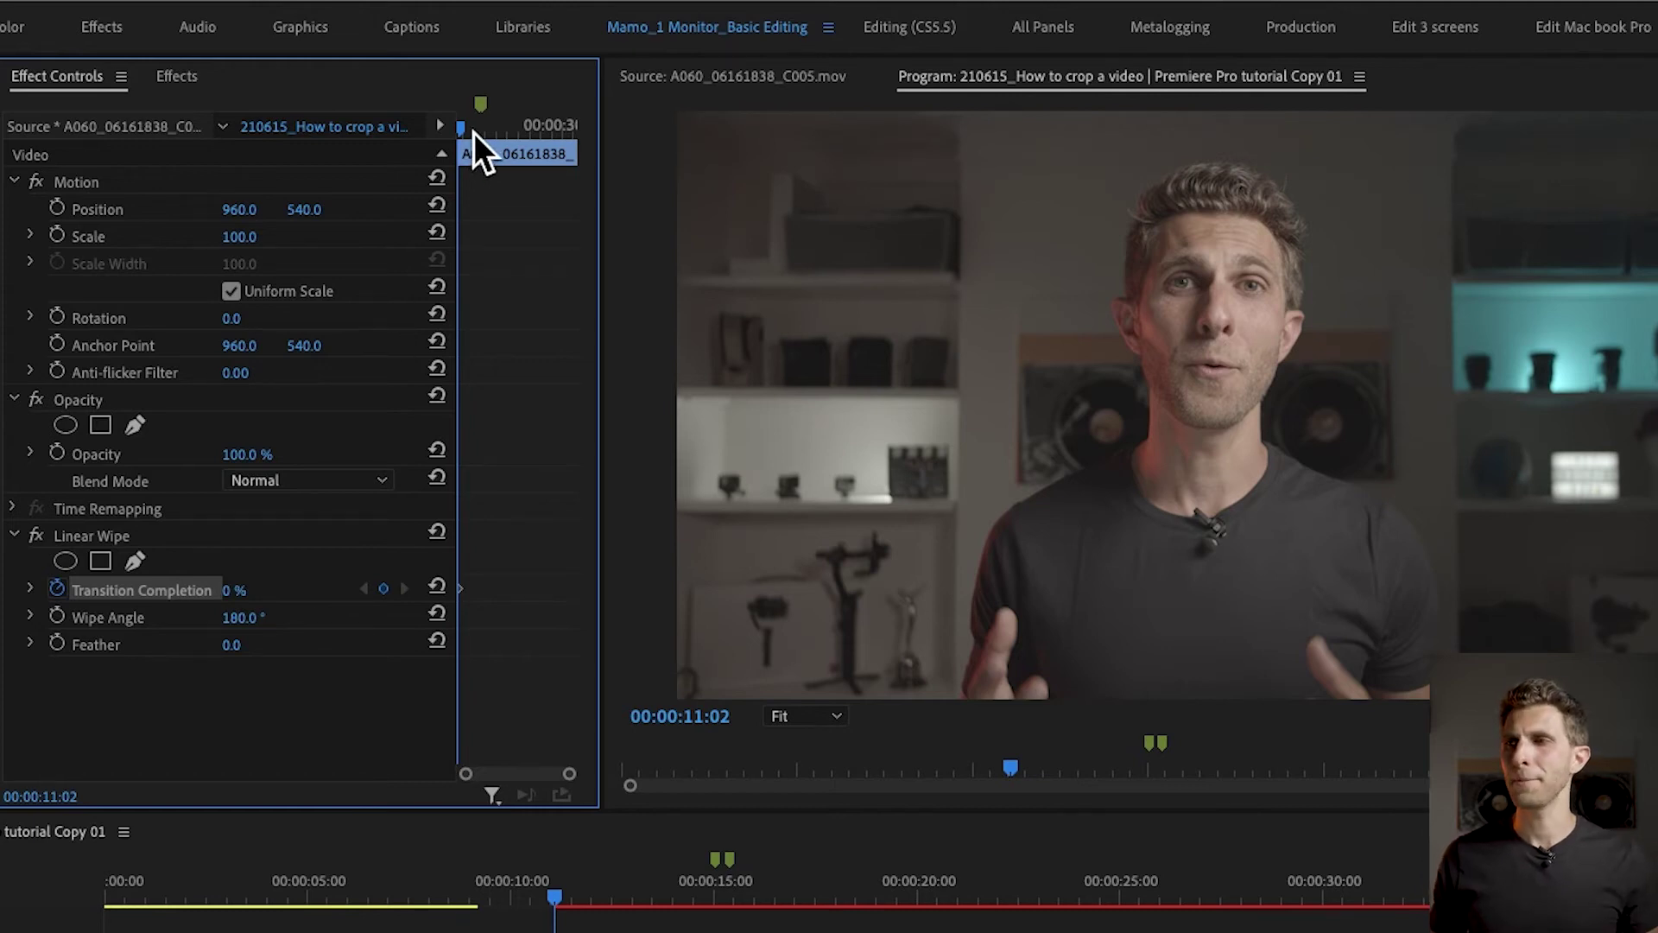
pyautogui.moveTo(473, 132); pyautogui.dragTo(504, 145)
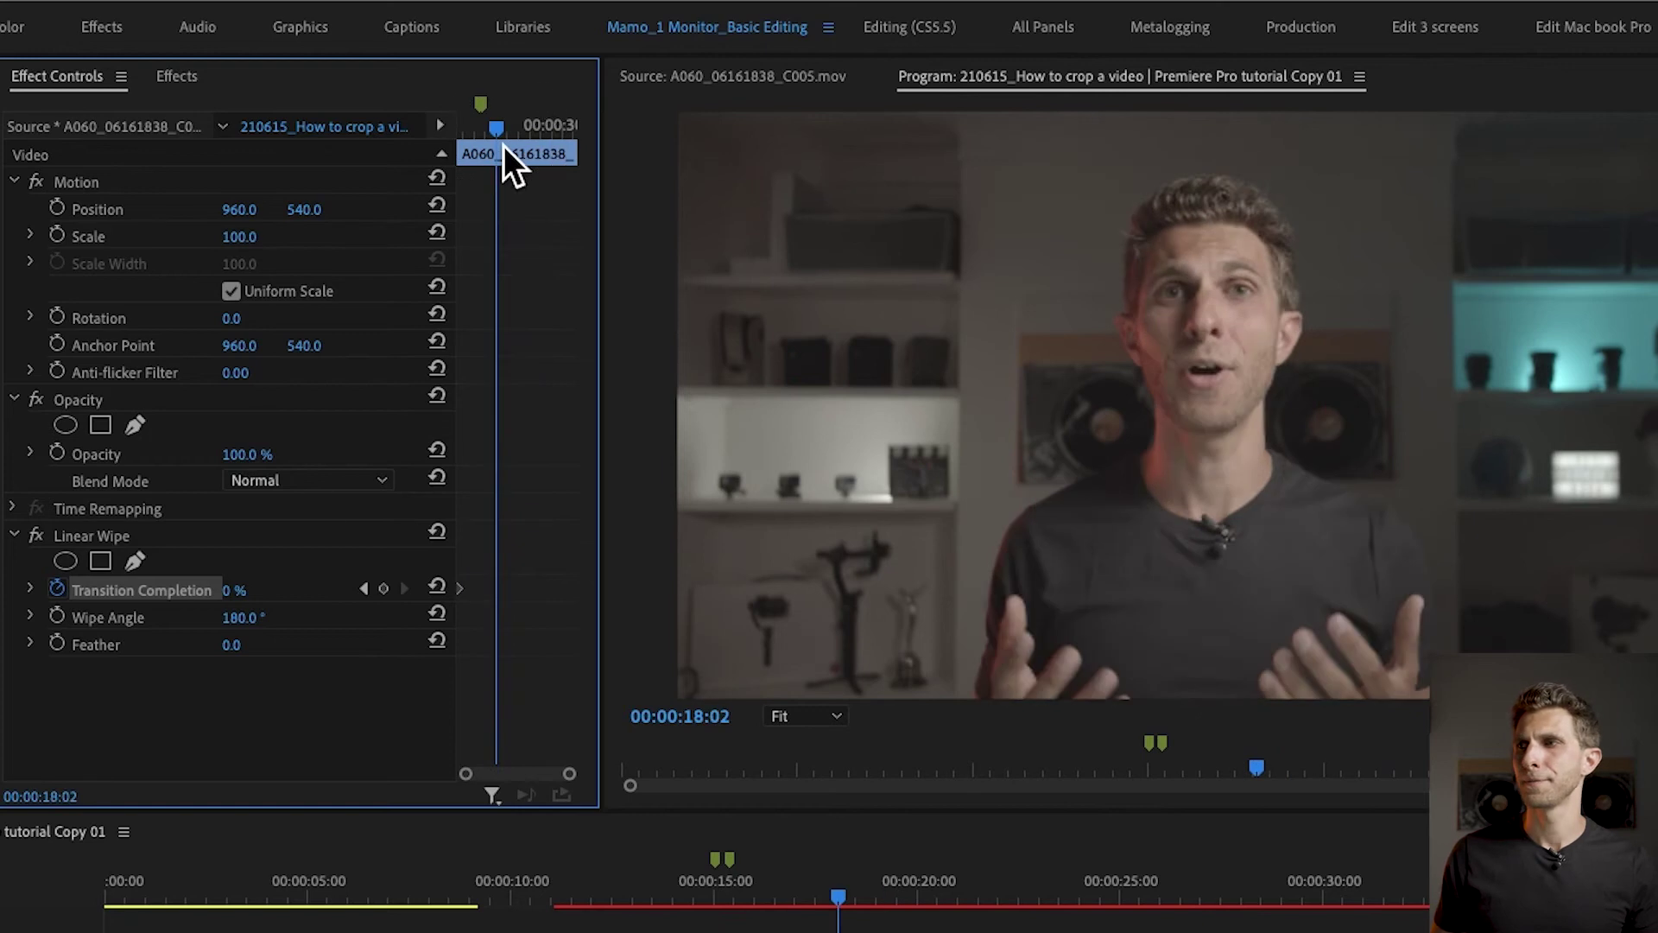
pyautogui.click(257, 602)
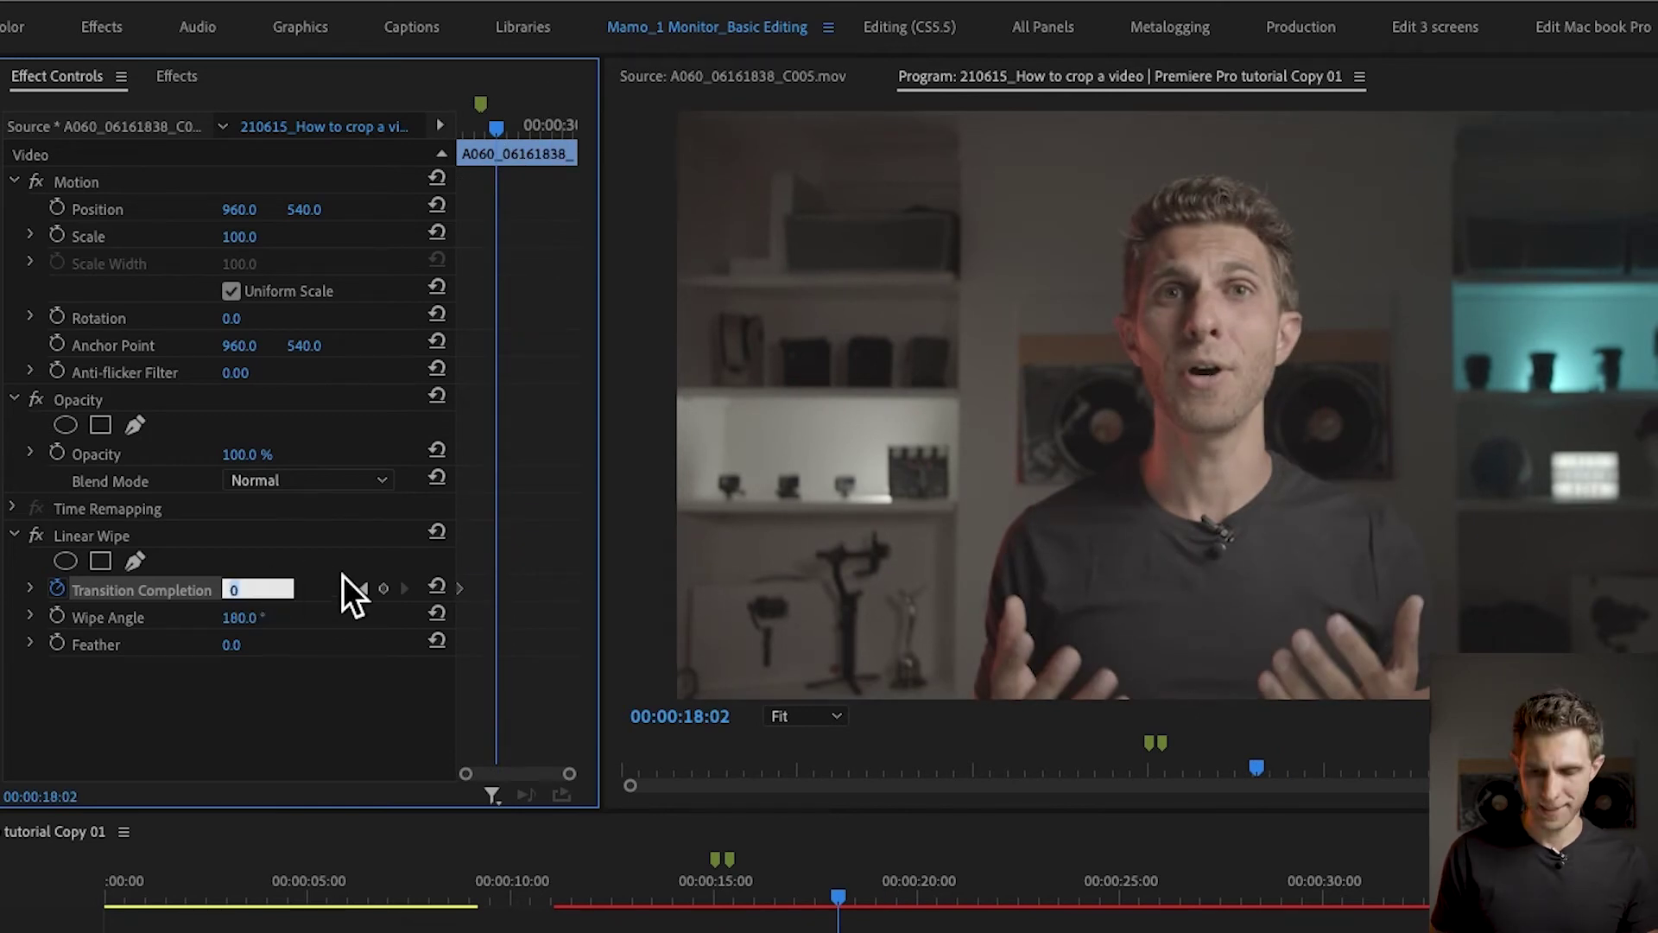
pyautogui.write('10')
pyautogui.press('Return')
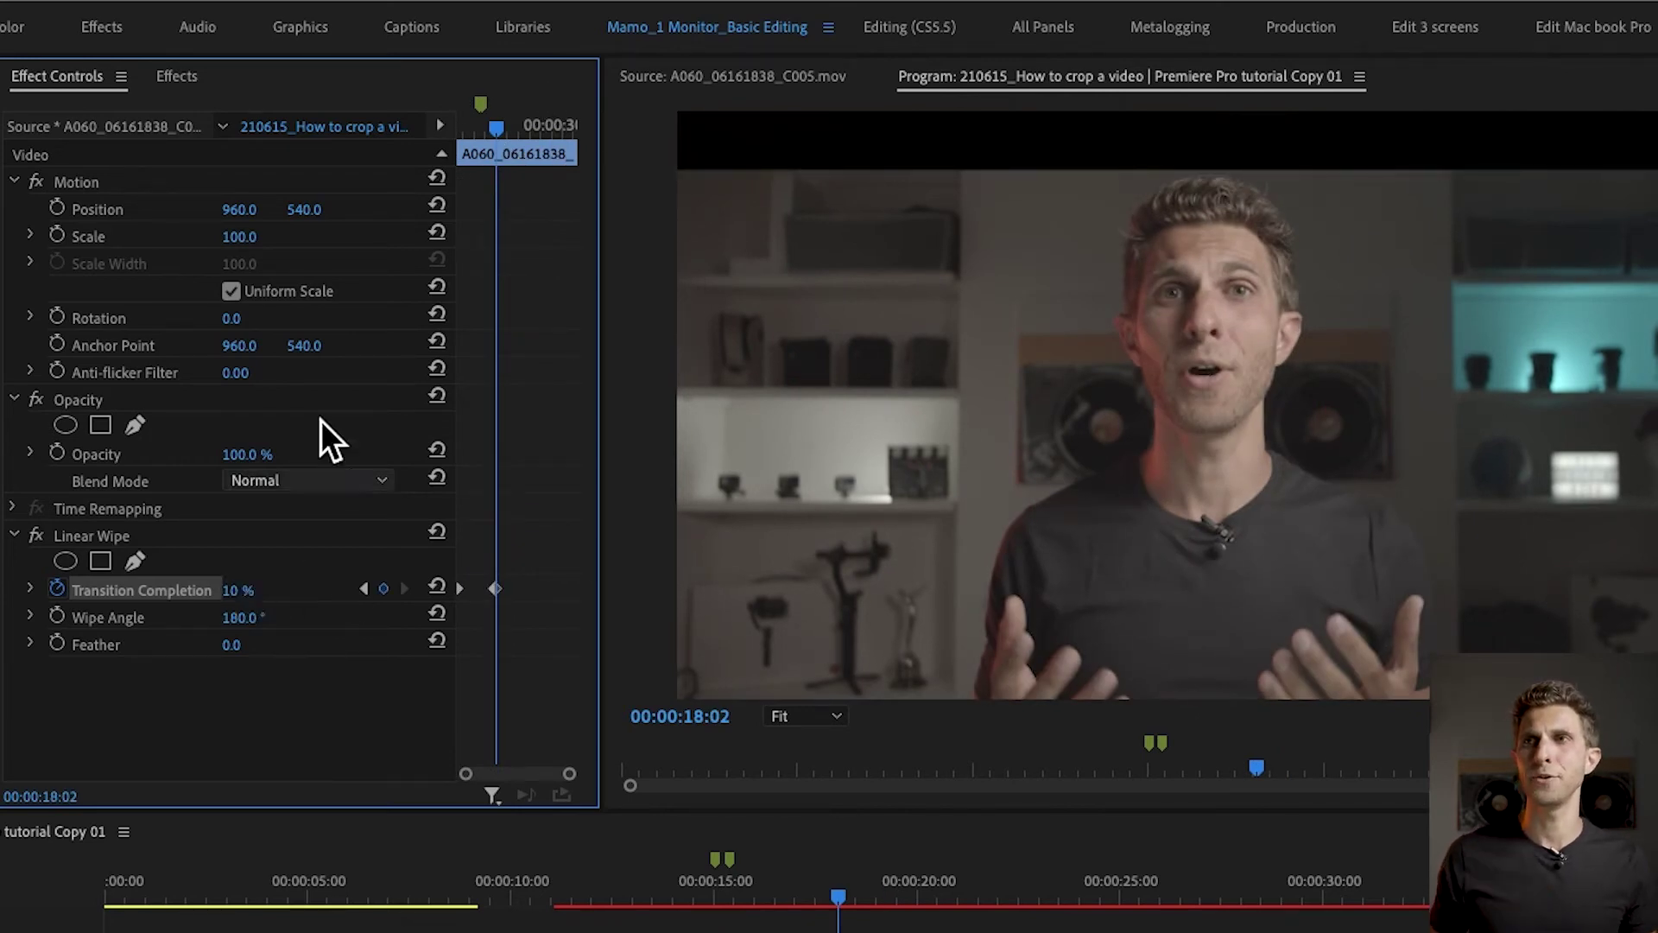
pyautogui.moveTo(499, 132); pyautogui.dragTo(490, 135)
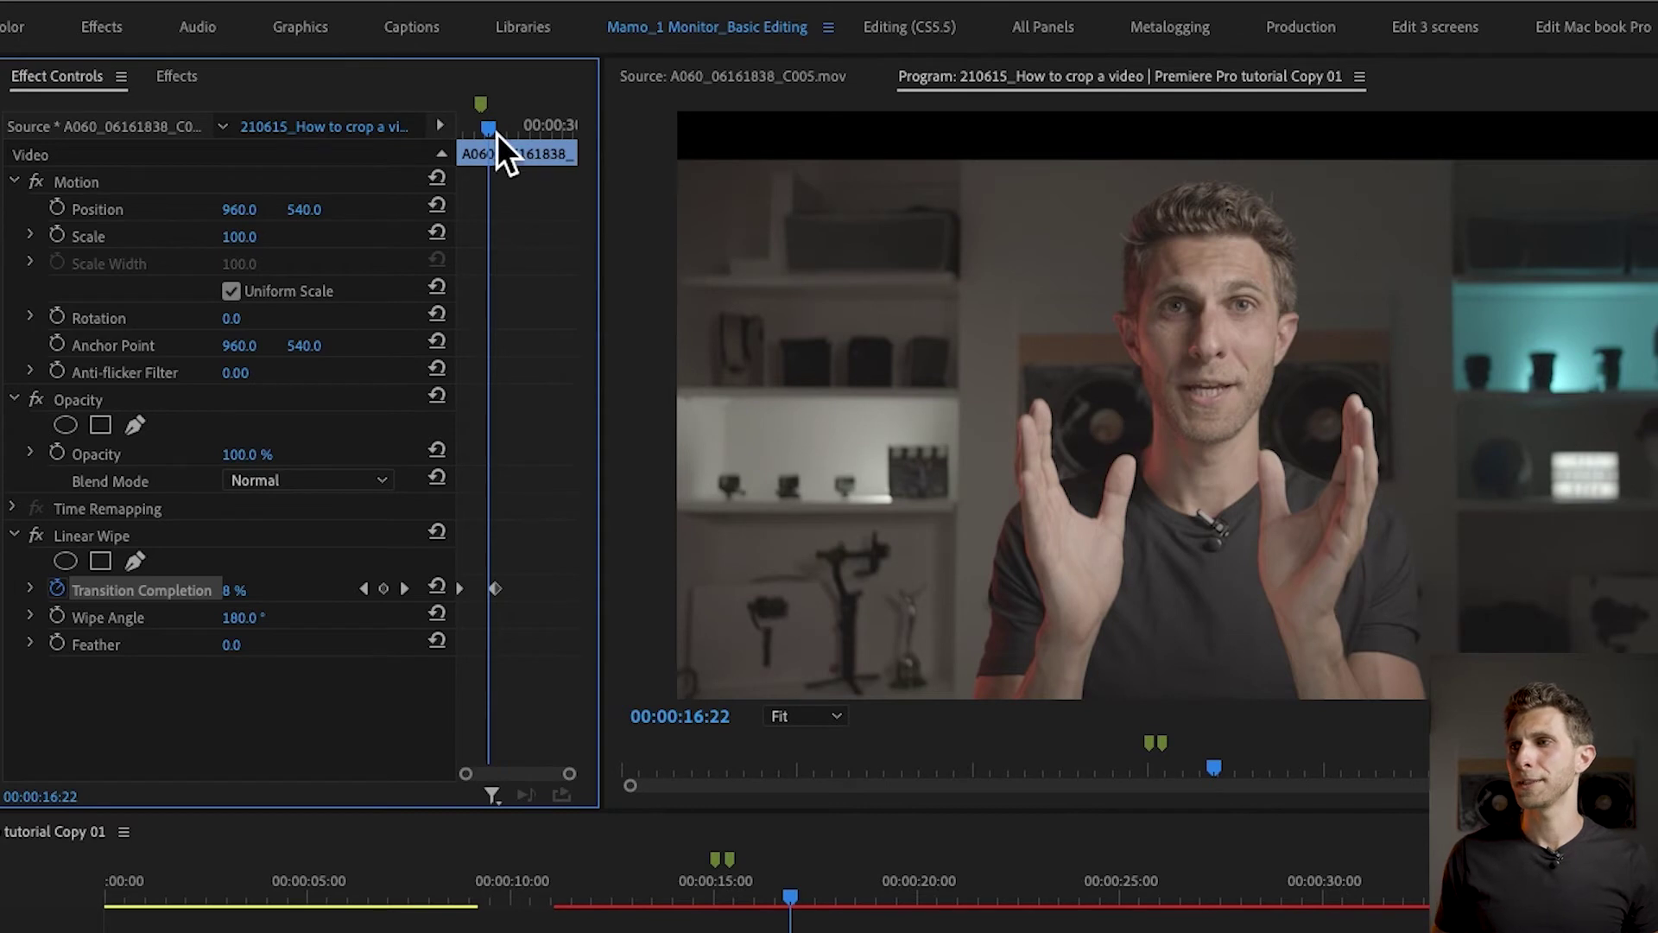
pyautogui.moveTo(498, 134); pyautogui.dragTo(558, 152)
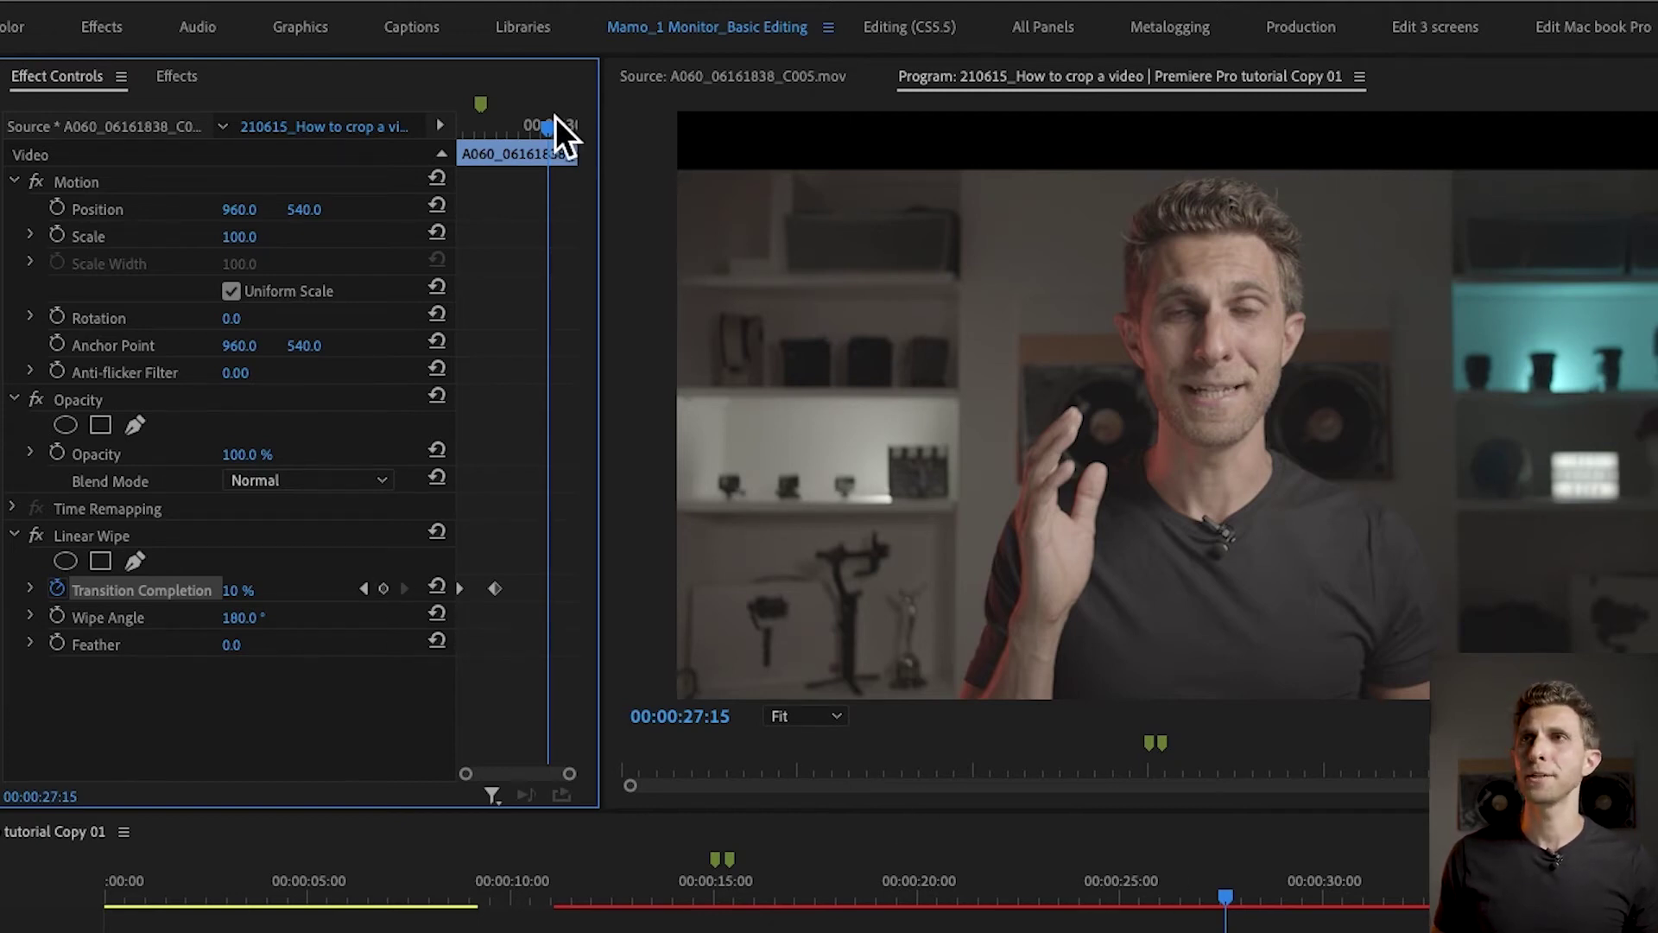
pyautogui.moveTo(556, 129); pyautogui.dragTo(556, 234)
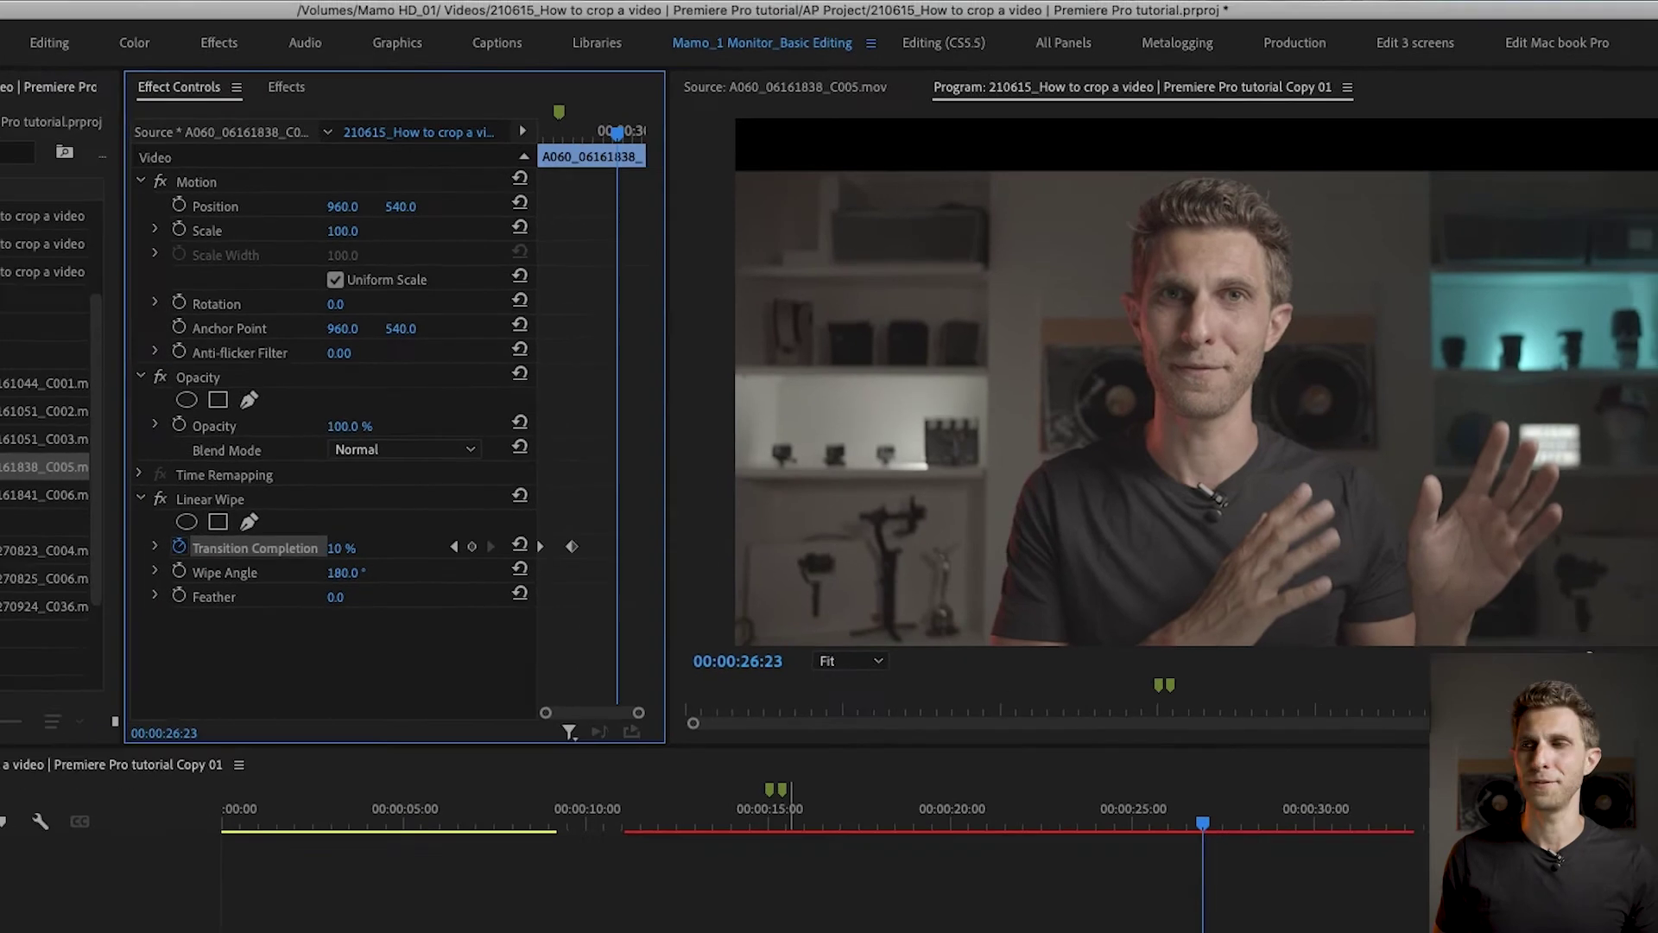
pyautogui.click(860, 899)
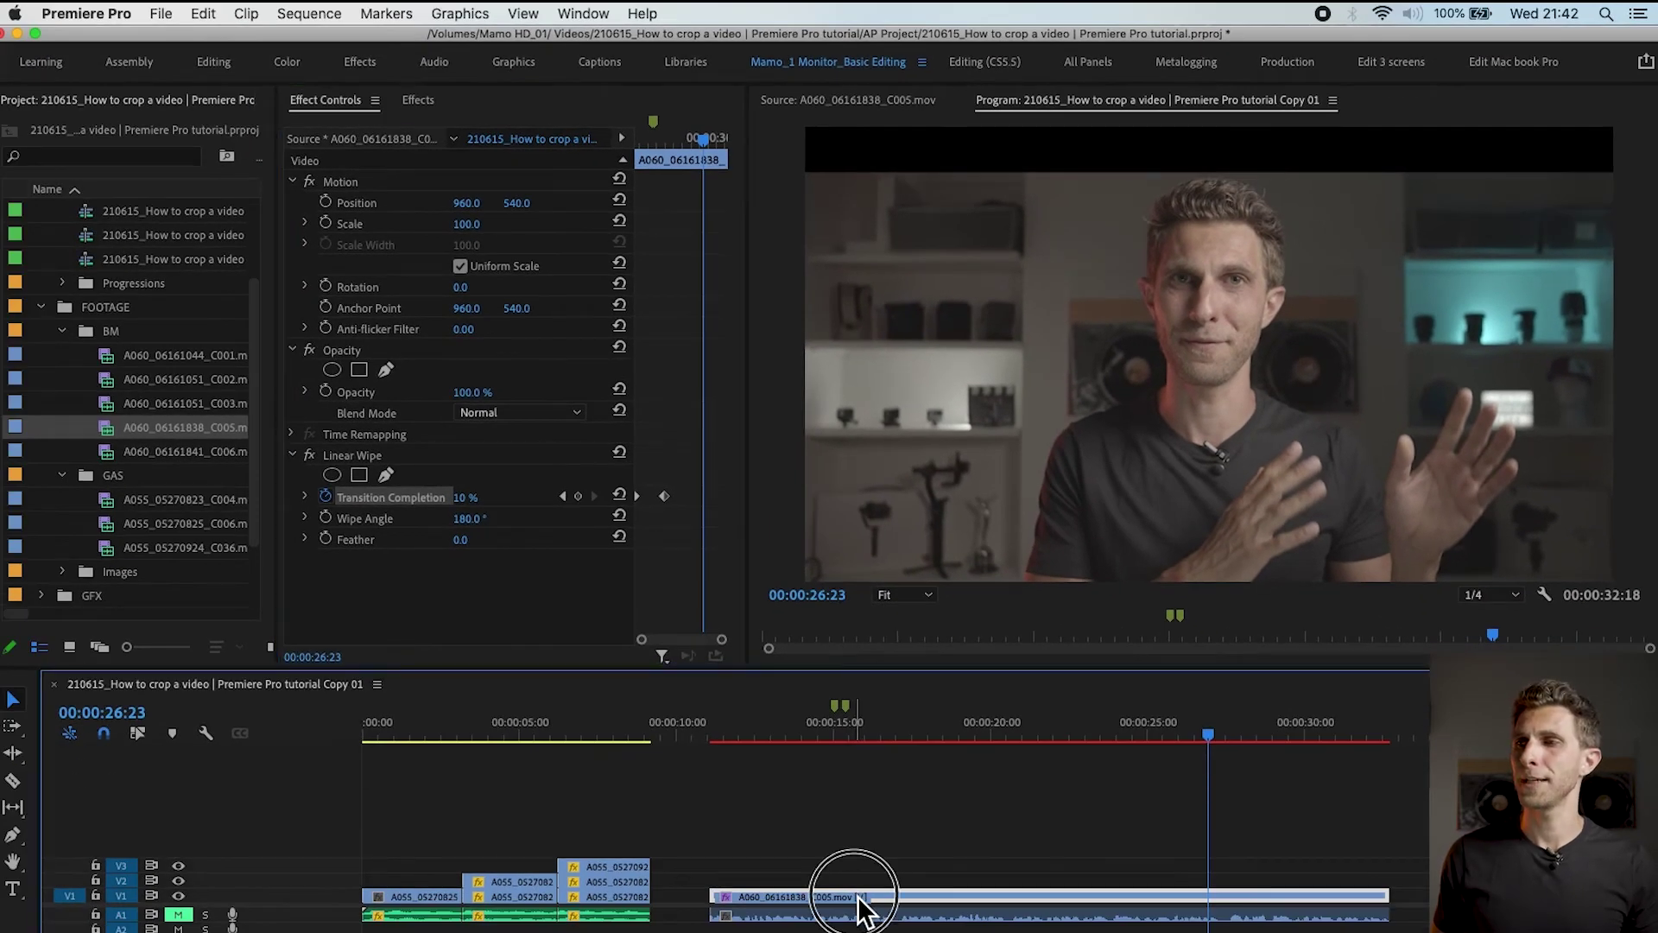
pyautogui.moveTo(859, 899)
pyautogui.mouseDown()
pyautogui.moveTo(844, 874)
pyautogui.moveTo(863, 883)
pyautogui.mouseUp()
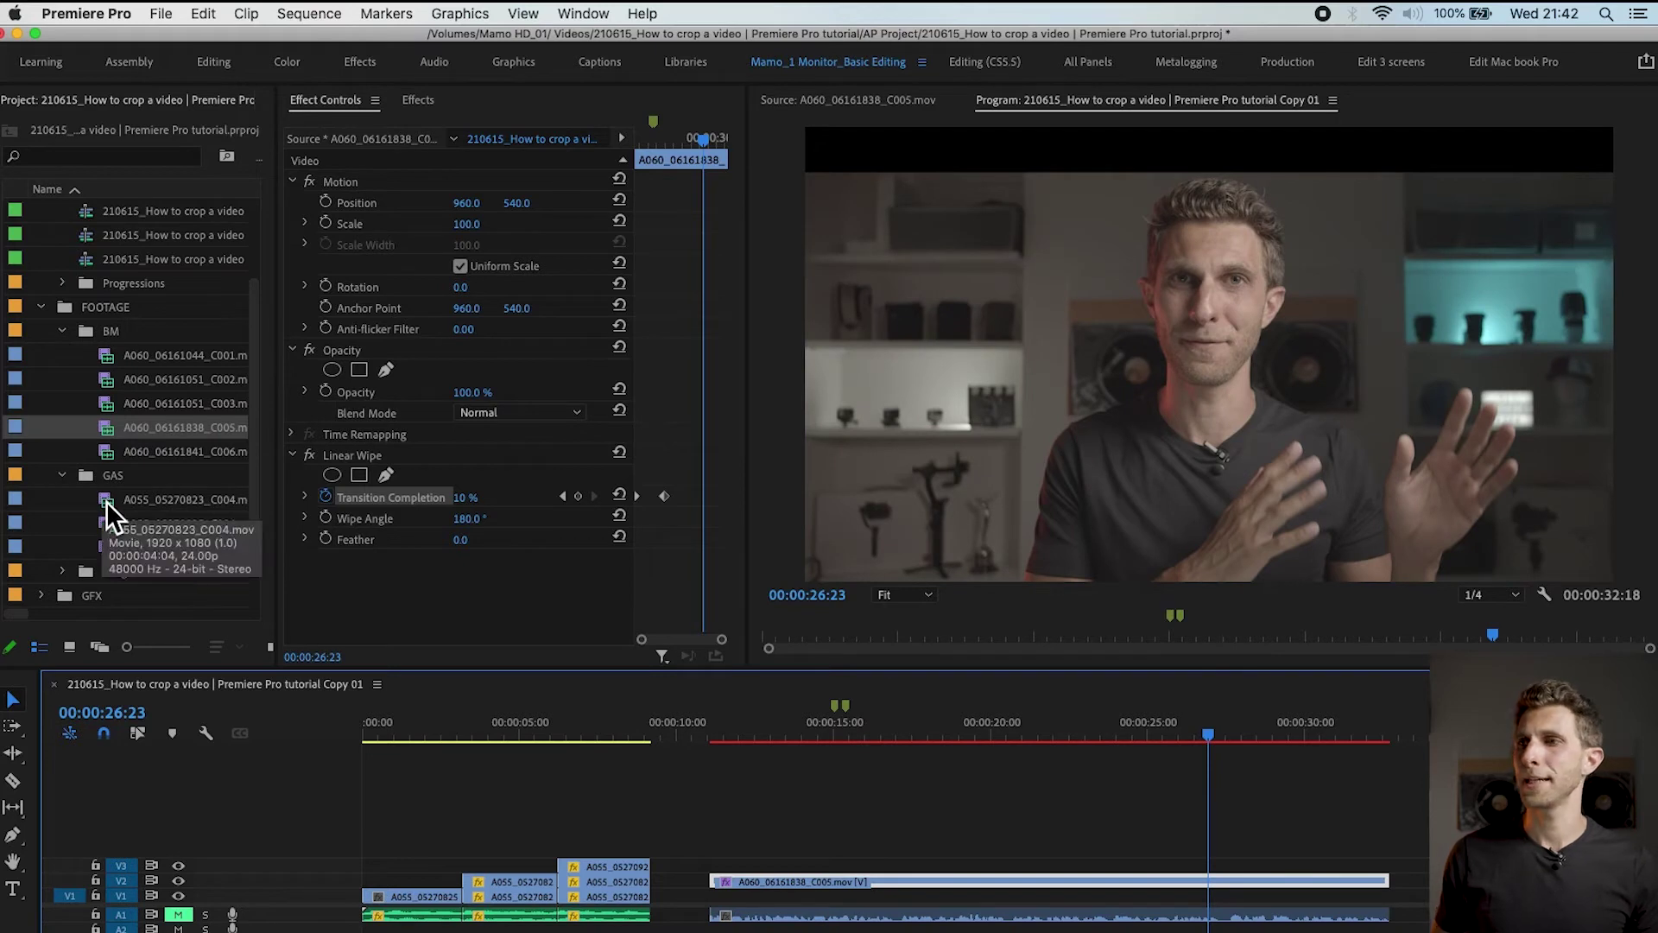
pyautogui.moveTo(106, 501); pyautogui.dragTo(749, 894)
pyautogui.click(758, 731)
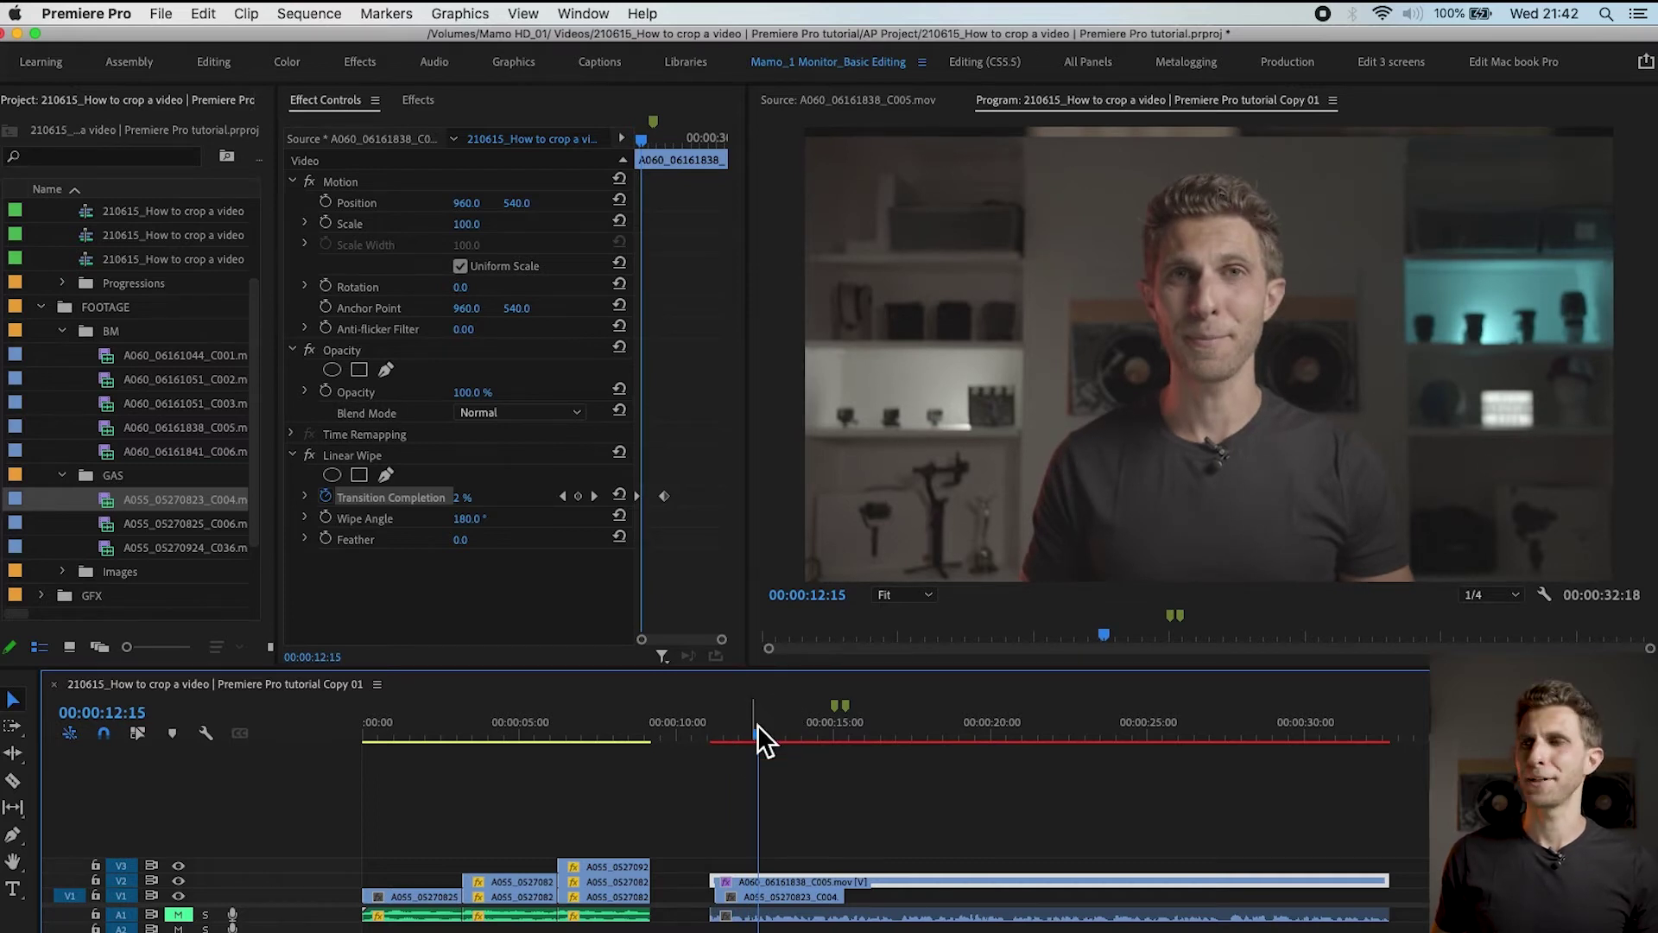
pyautogui.press('space')
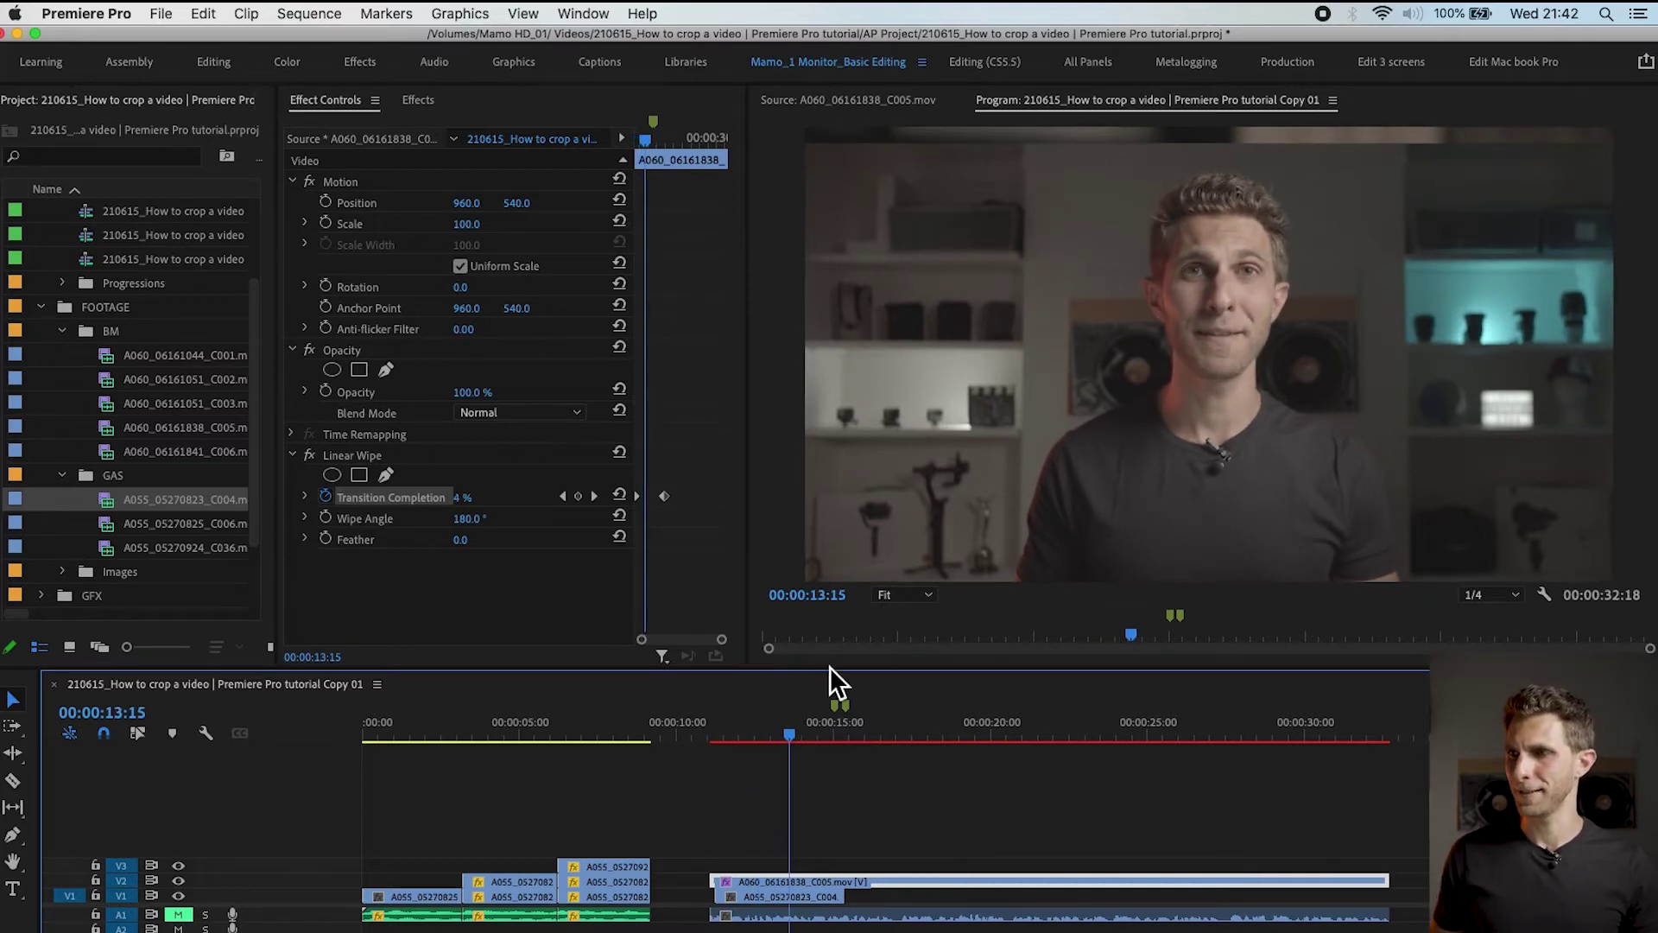
pyautogui.click(784, 898)
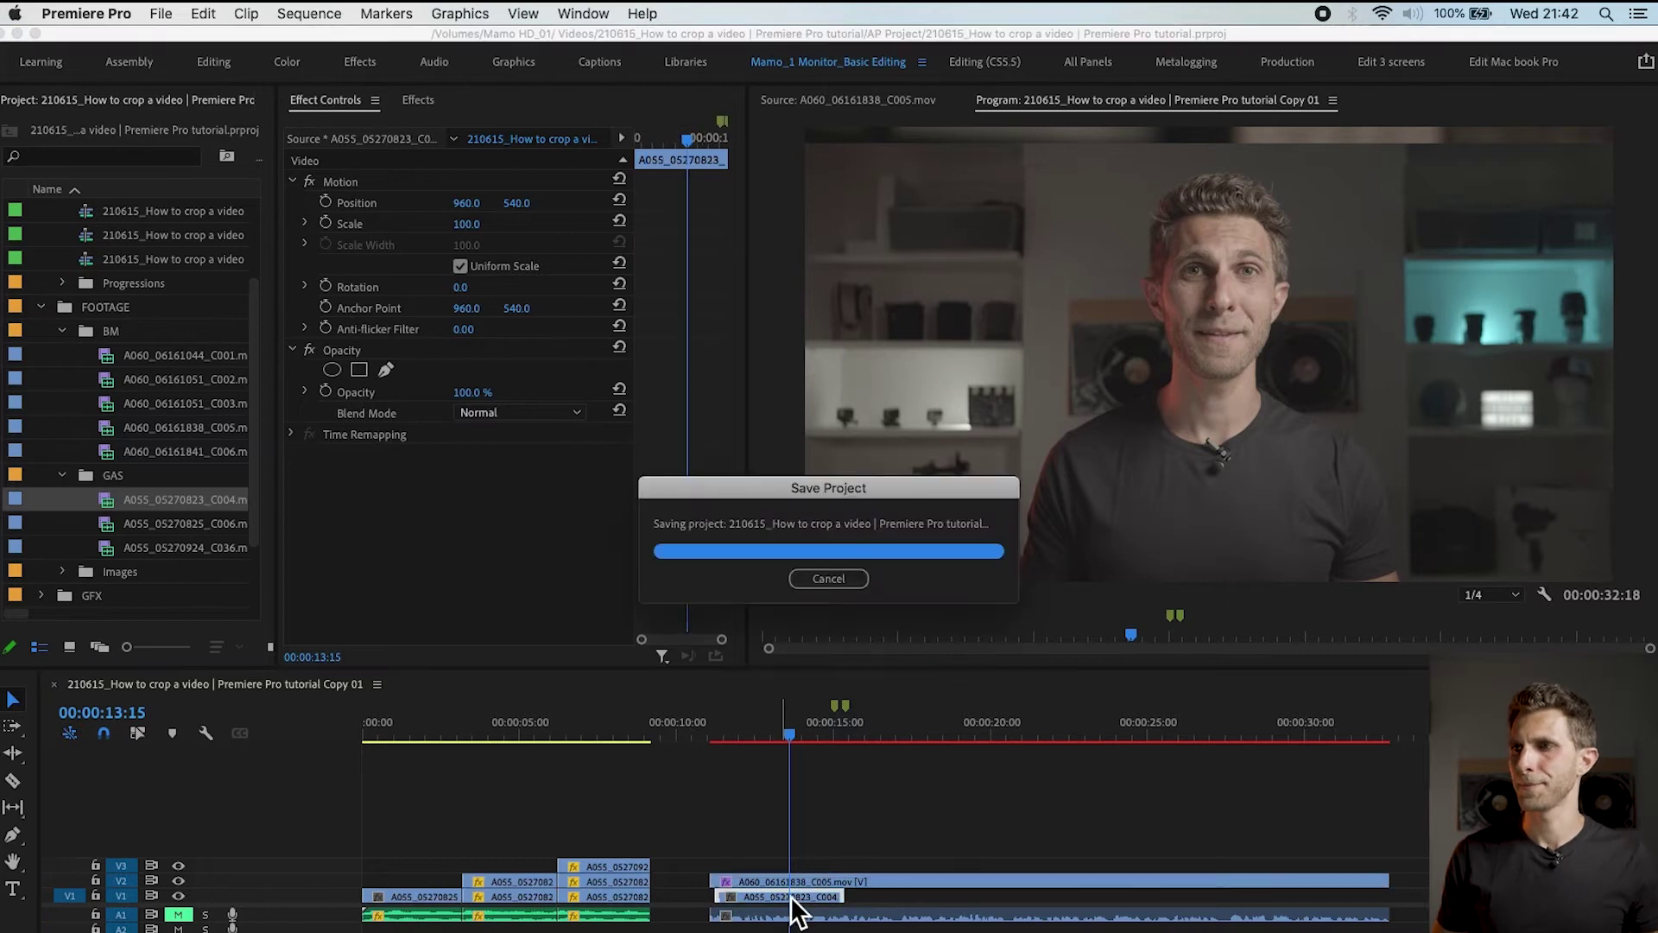
pyautogui.press('Delete')
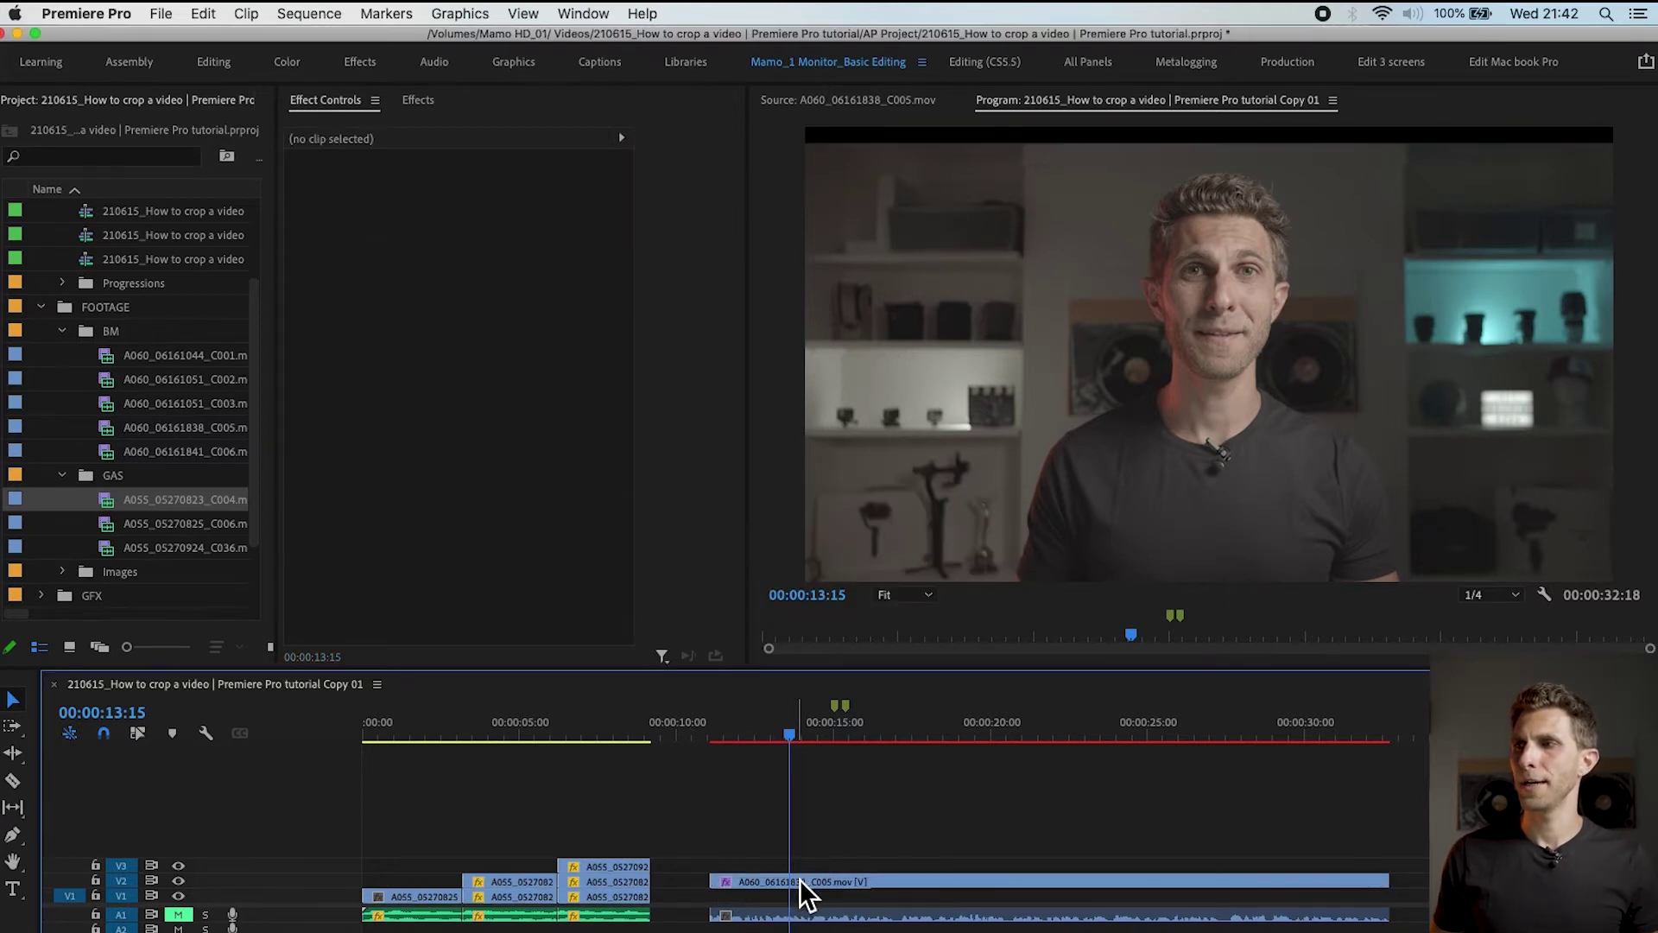
pyautogui.moveTo(800, 882); pyautogui.dragTo(782, 897)
pyautogui.moveTo(796, 730); pyautogui.dragTo(1216, 772)
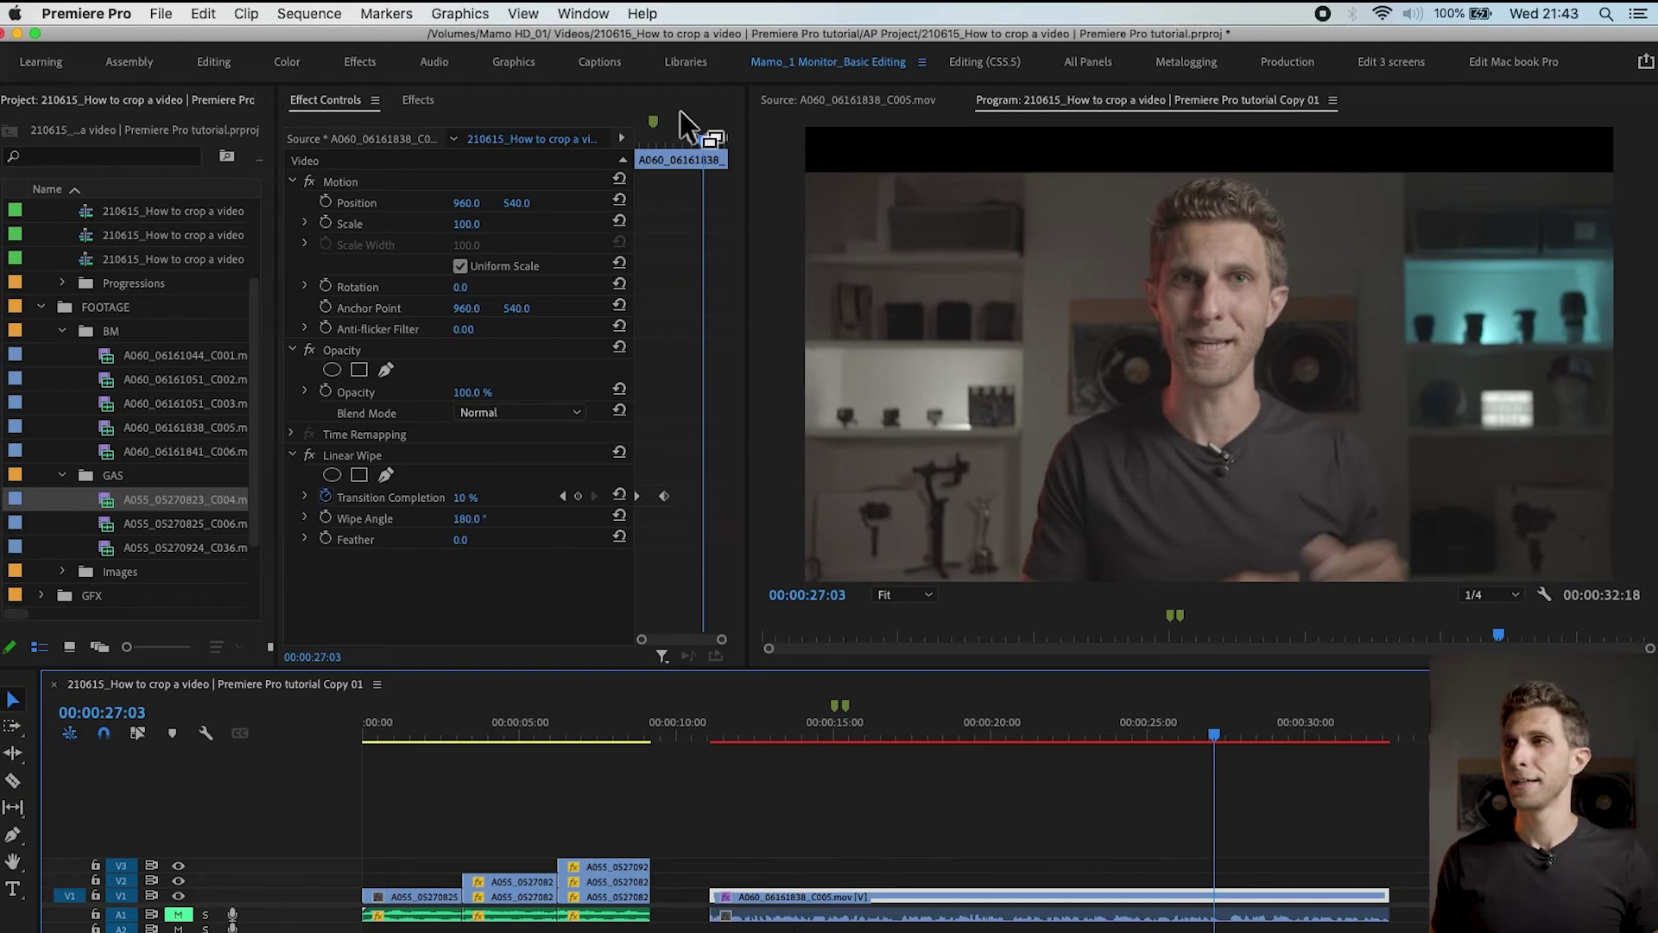
# - Keyframe Transition Completion at 00:00:28:07, set 0% at the clip end, then scrub to check
pyautogui.moveTo(709, 138); pyautogui.dragTo(707, 140)
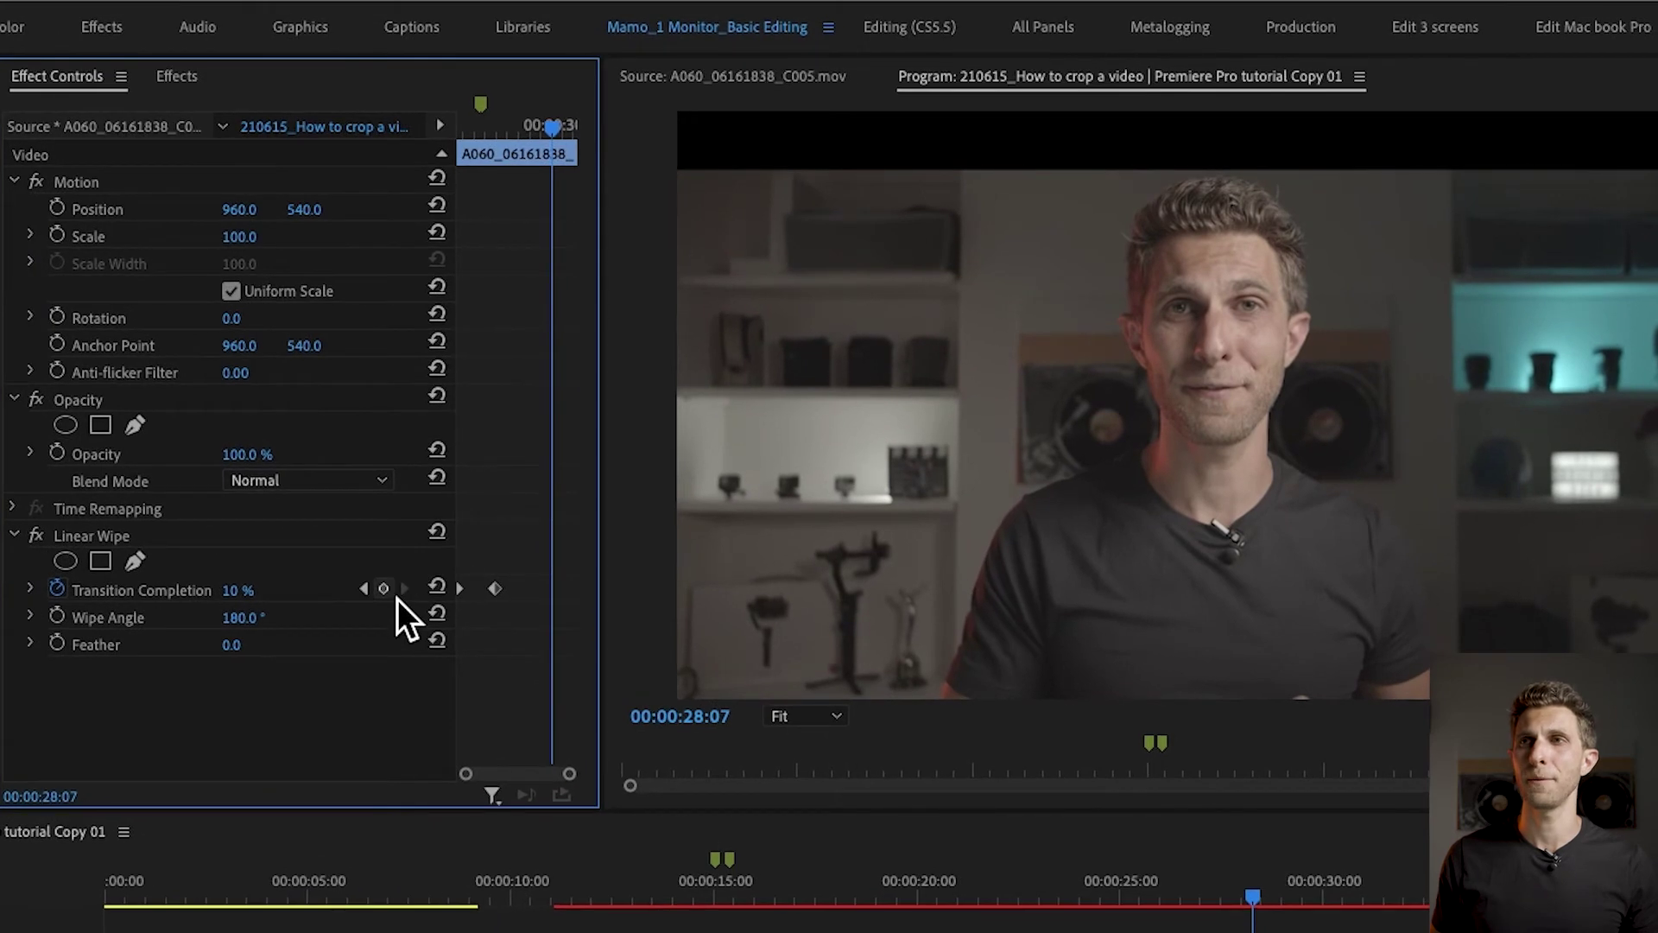
pyautogui.click(387, 593)
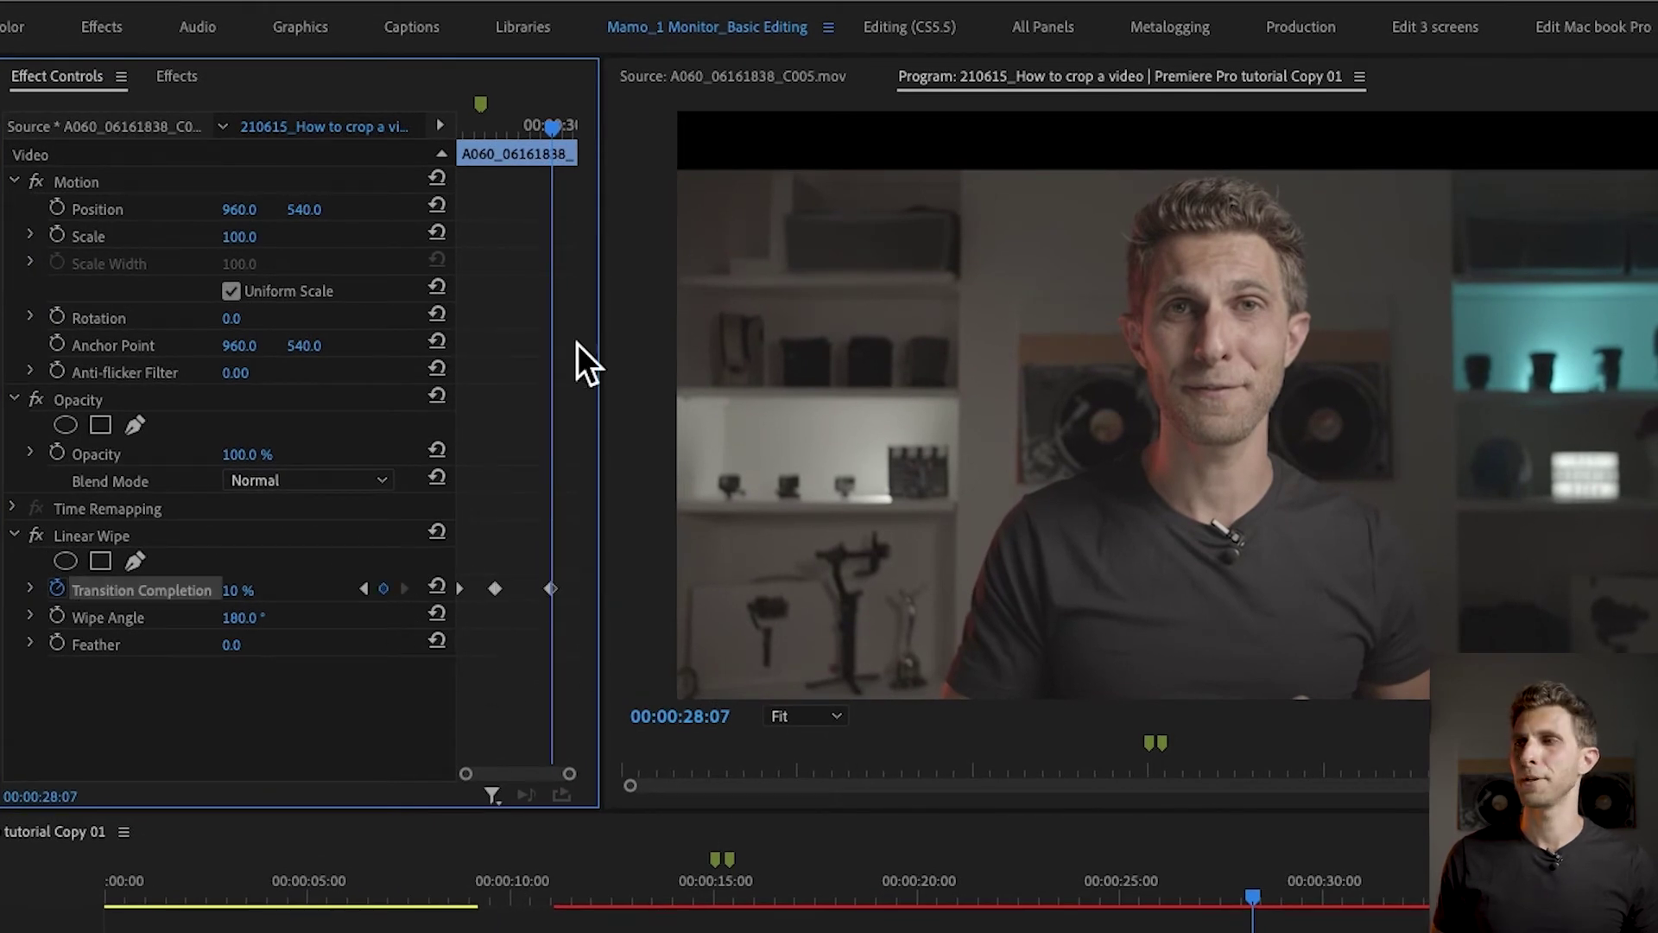
pyautogui.moveTo(561, 132); pyautogui.dragTo(582, 138)
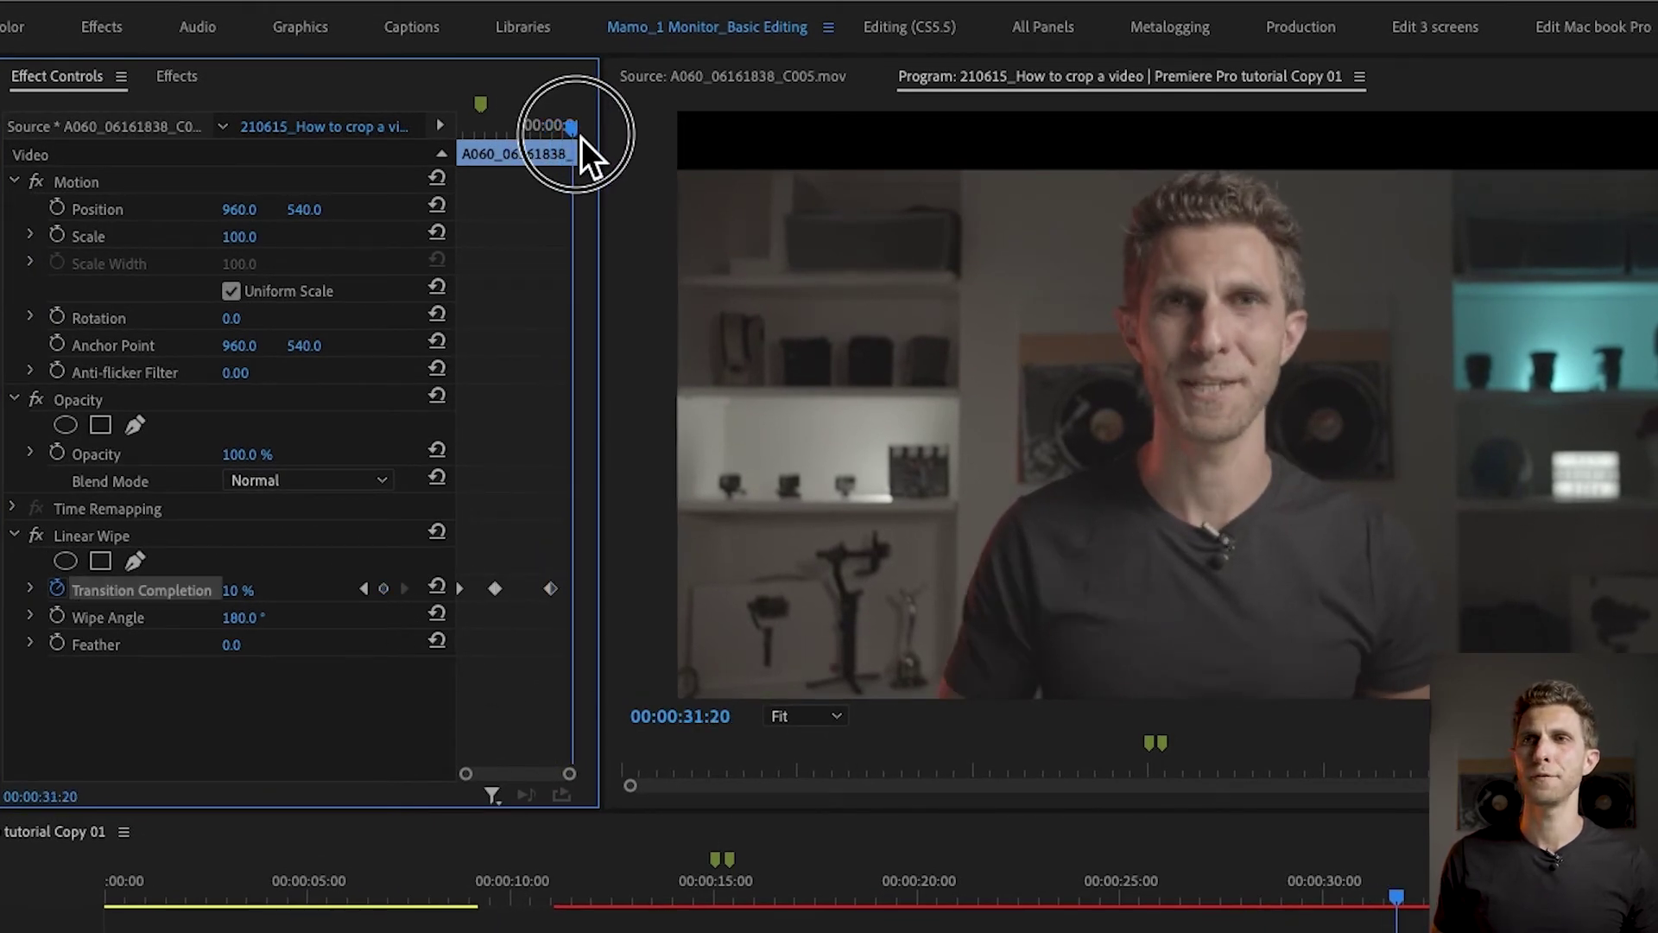
pyautogui.click(238, 591)
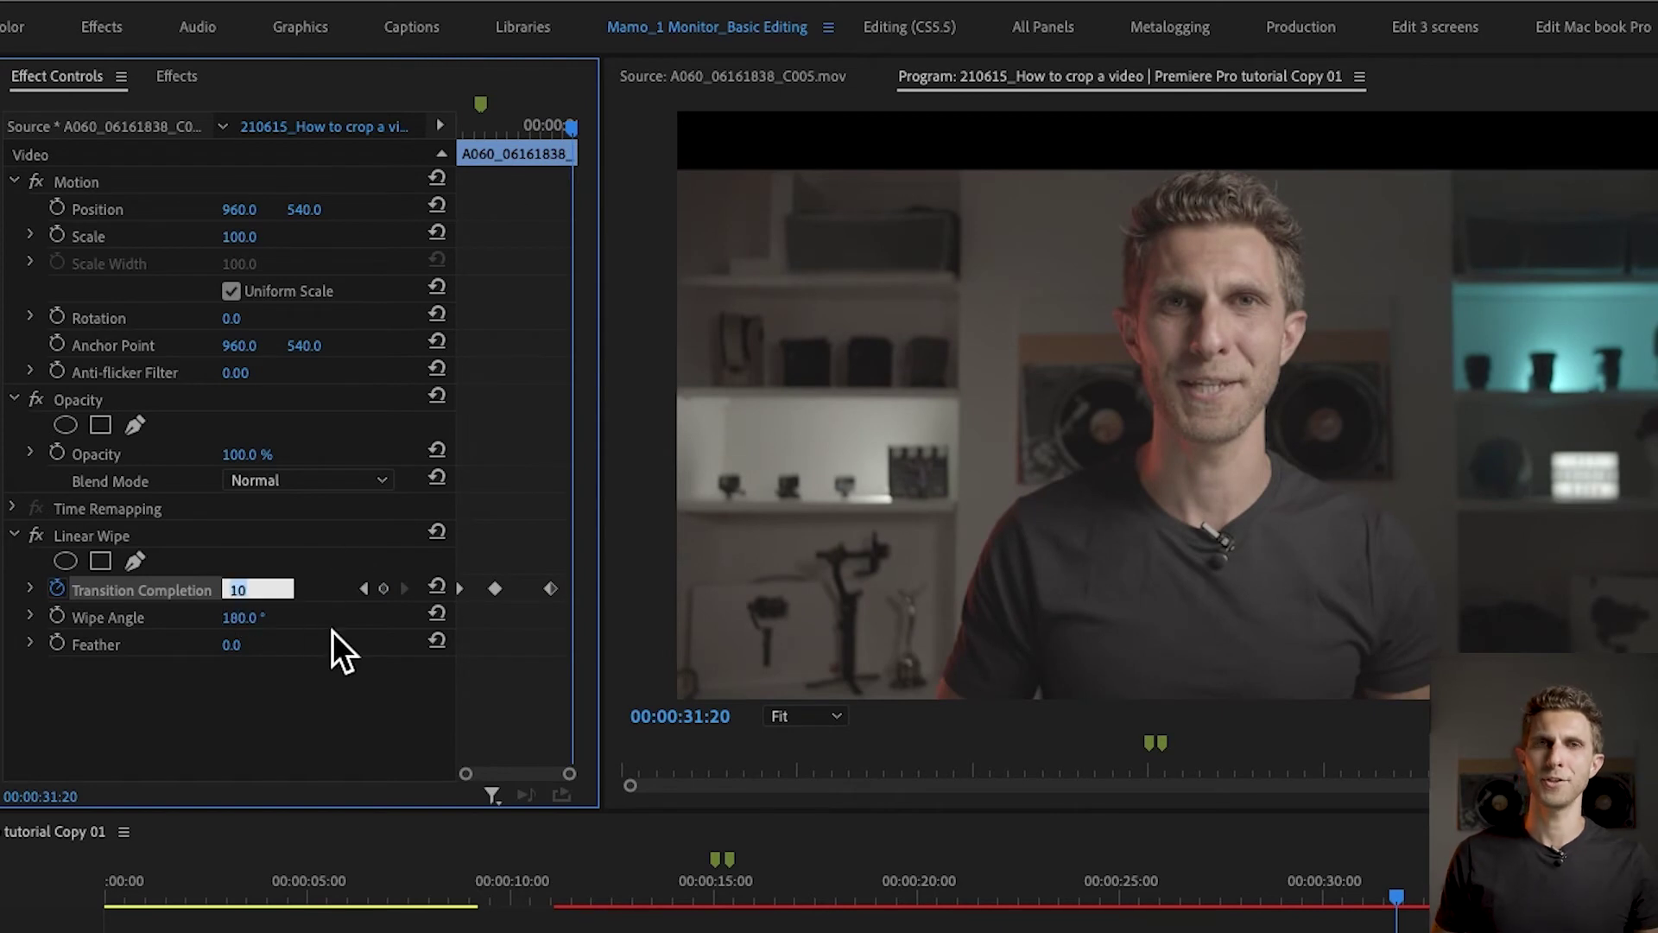
pyautogui.write('0')
pyautogui.press('Return')
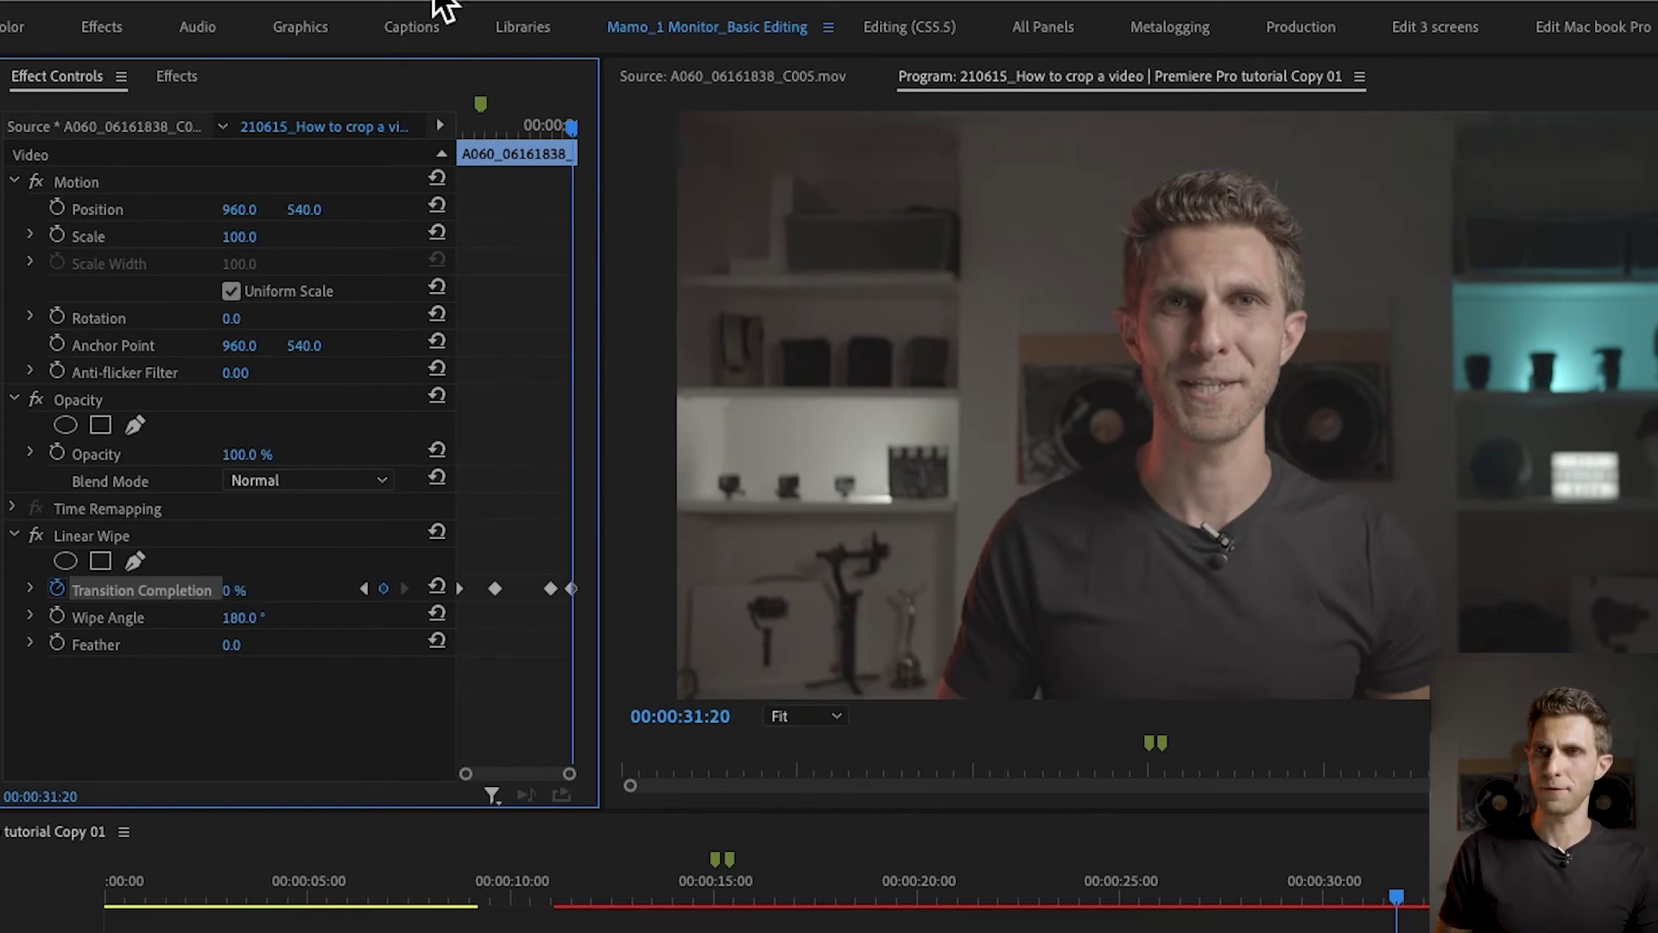
pyautogui.click(543, 127)
pyautogui.moveTo(548, 127); pyautogui.dragTo(483, 233)
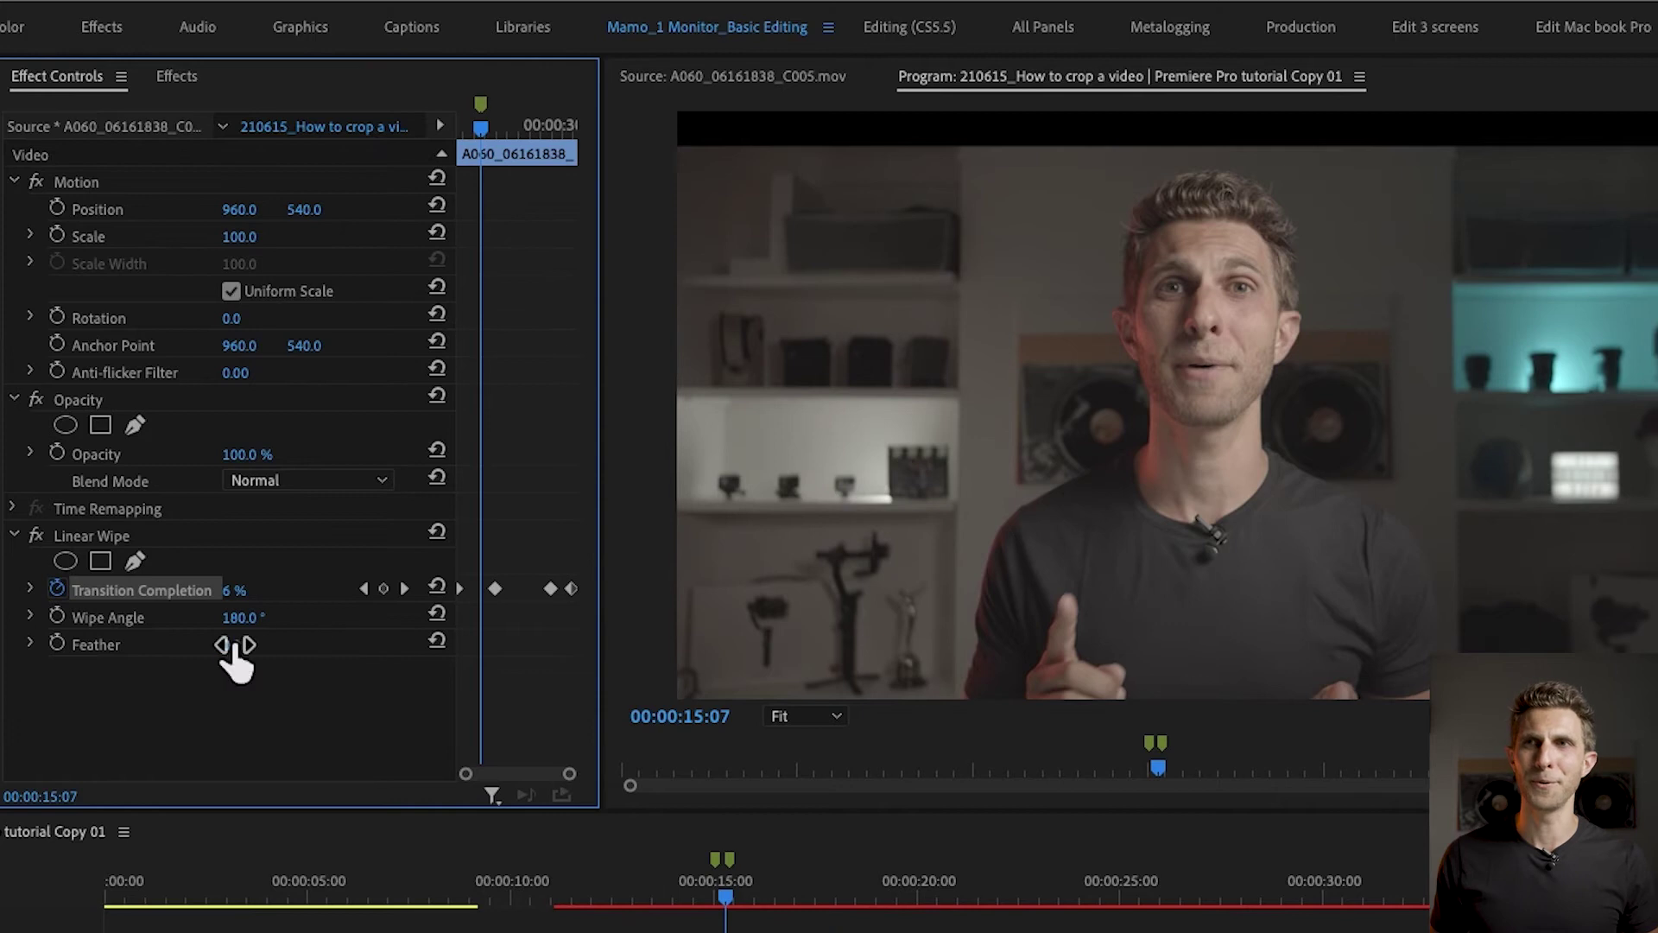
# - Copy C005's Linear Wipe and paste a duplicate onto the same clip
pyautogui.click(95, 537)
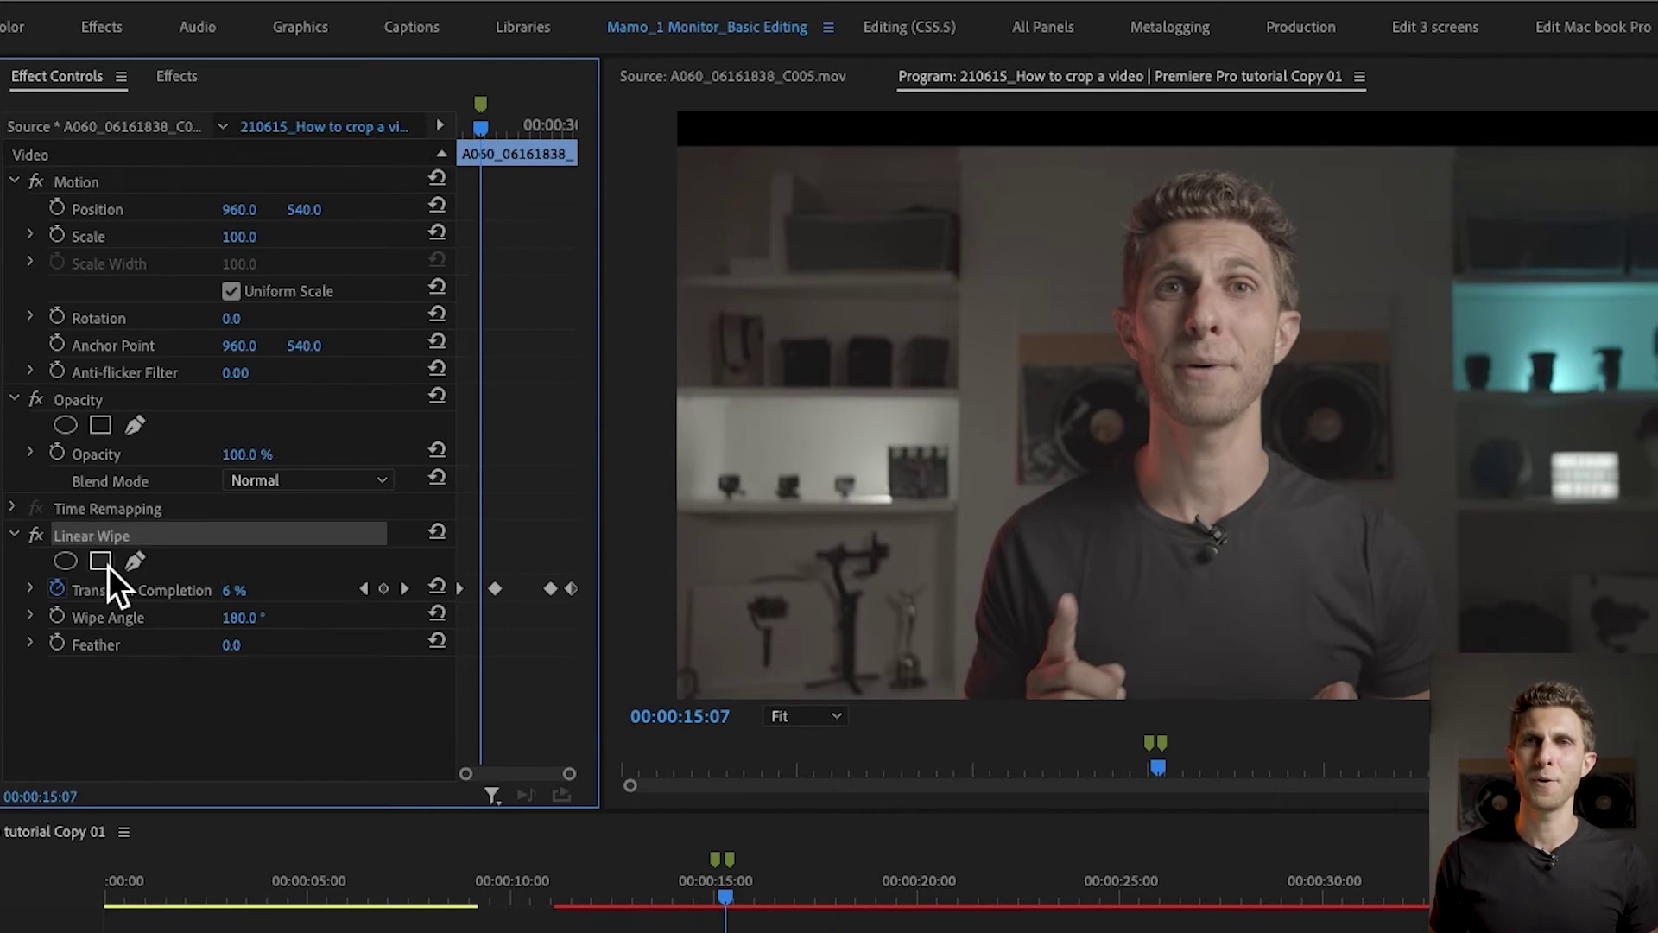
pyautogui.press('super+c')
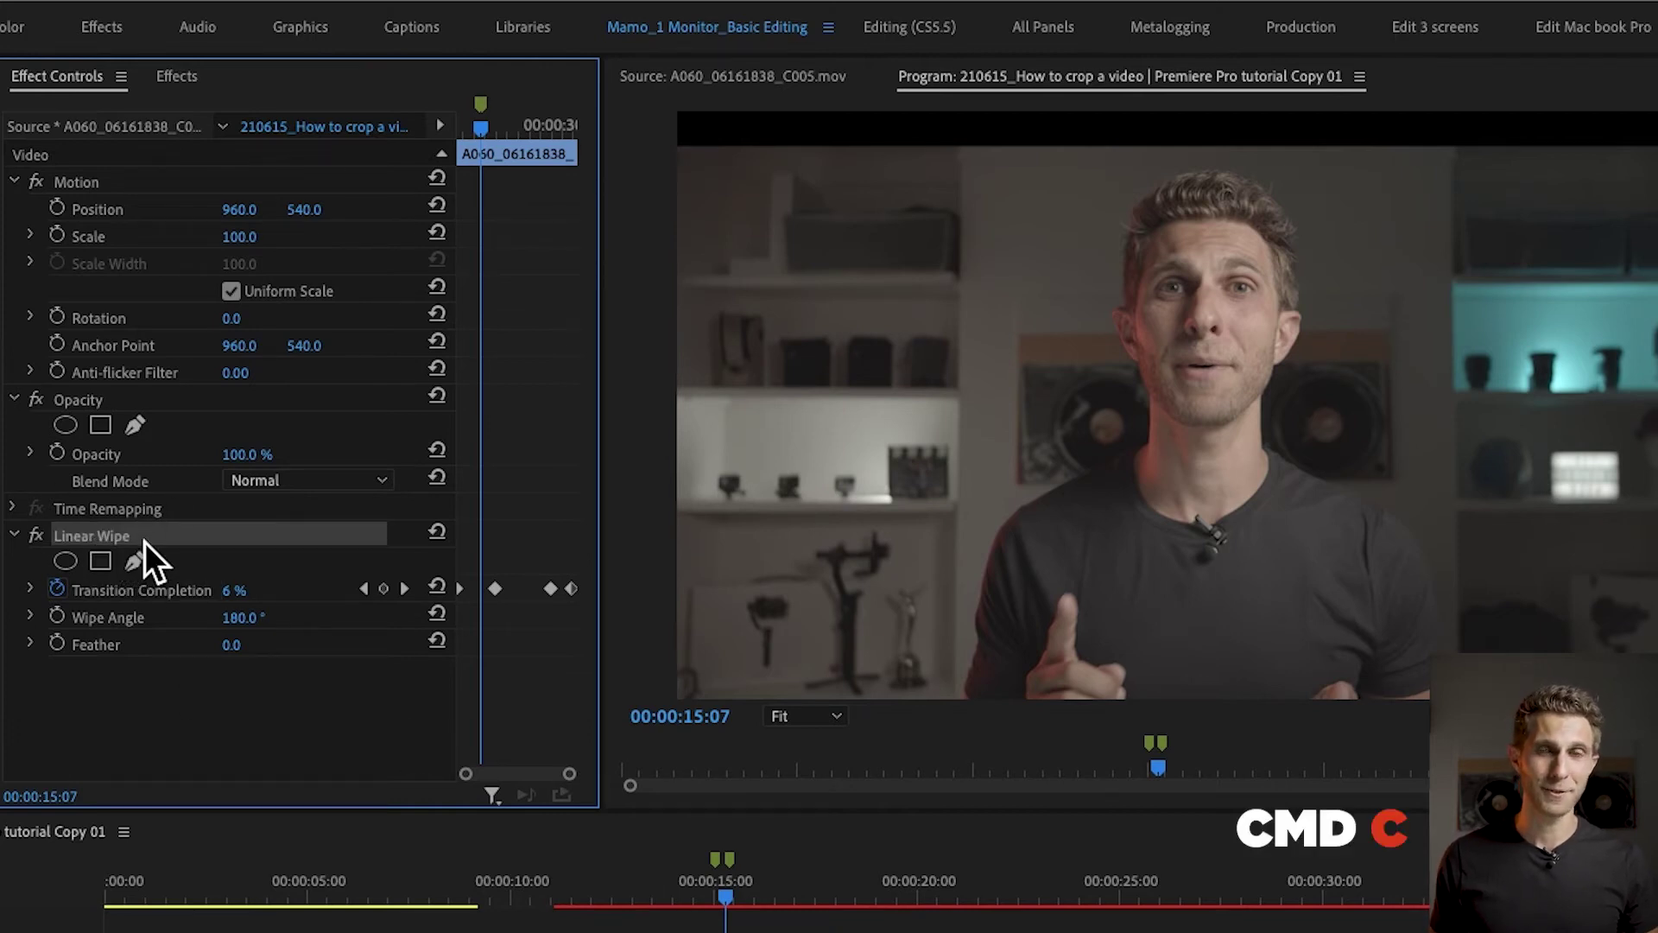
pyautogui.click(133, 716)
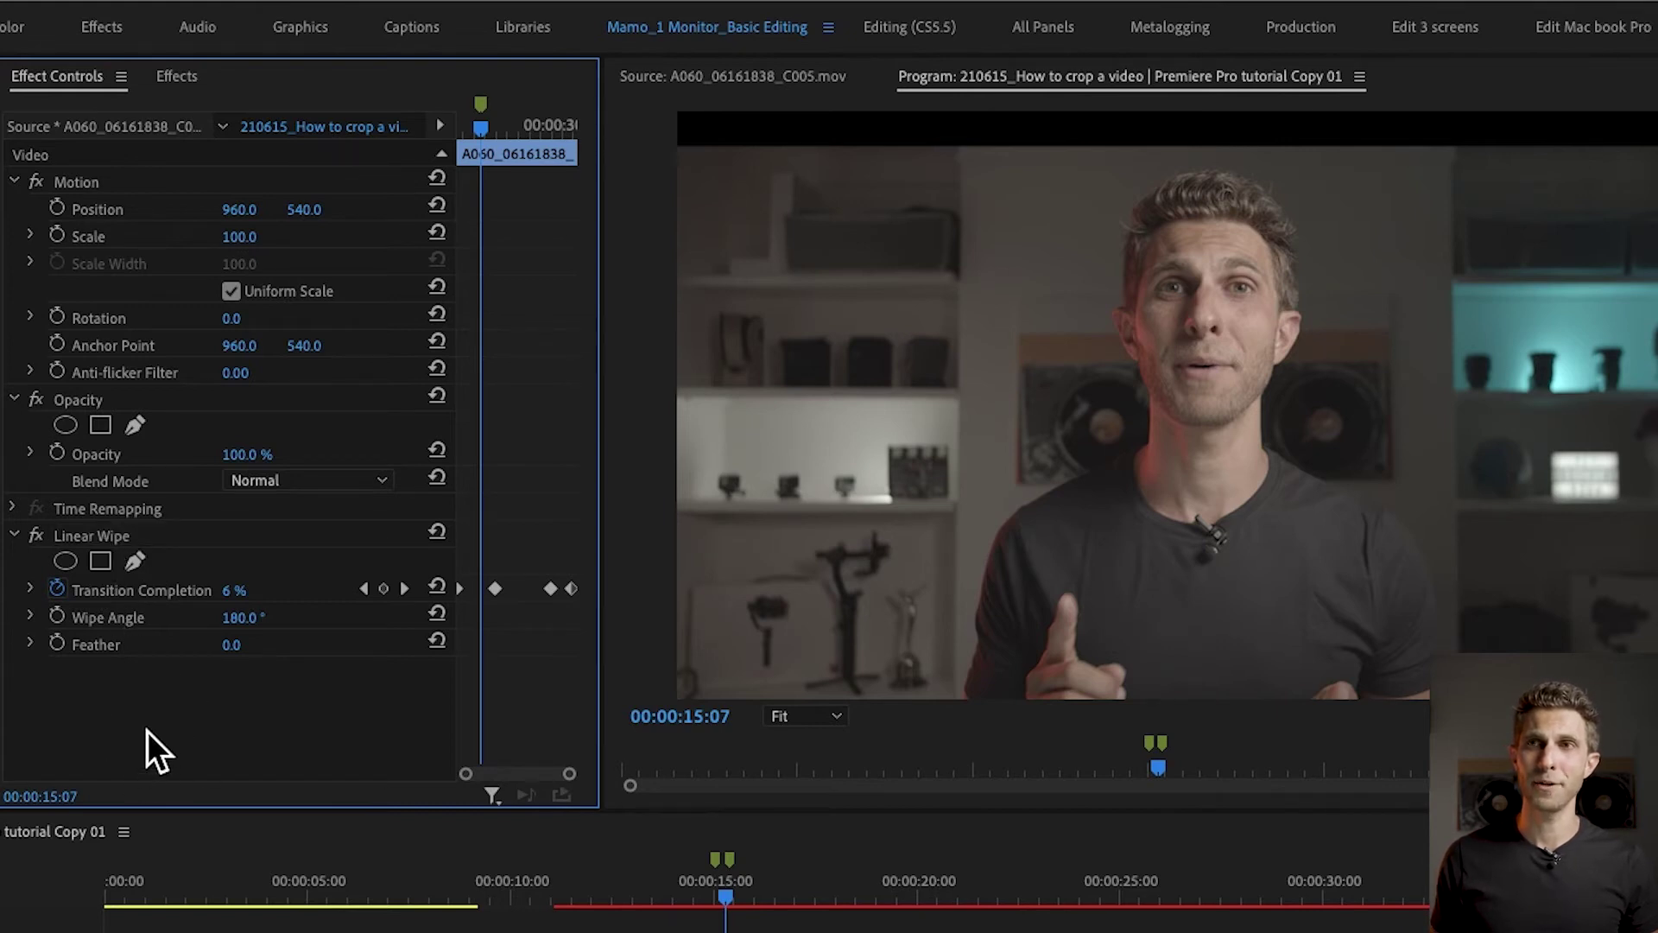
pyautogui.press('super+v')
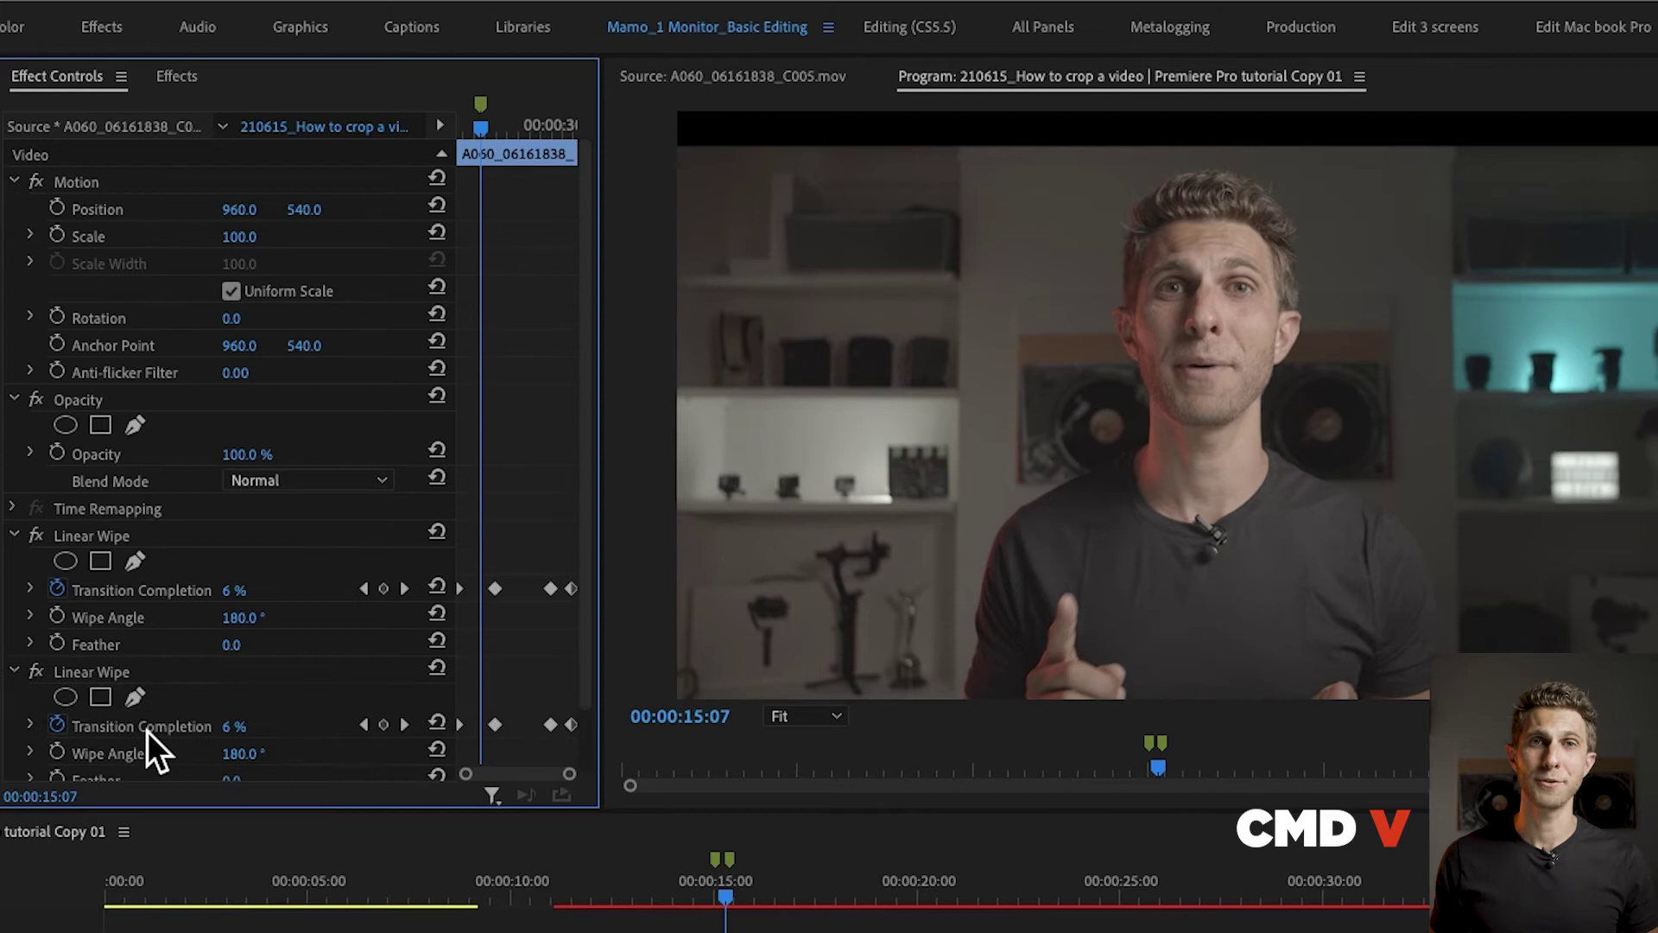
pyautogui.scroll(-2, 126, 700)
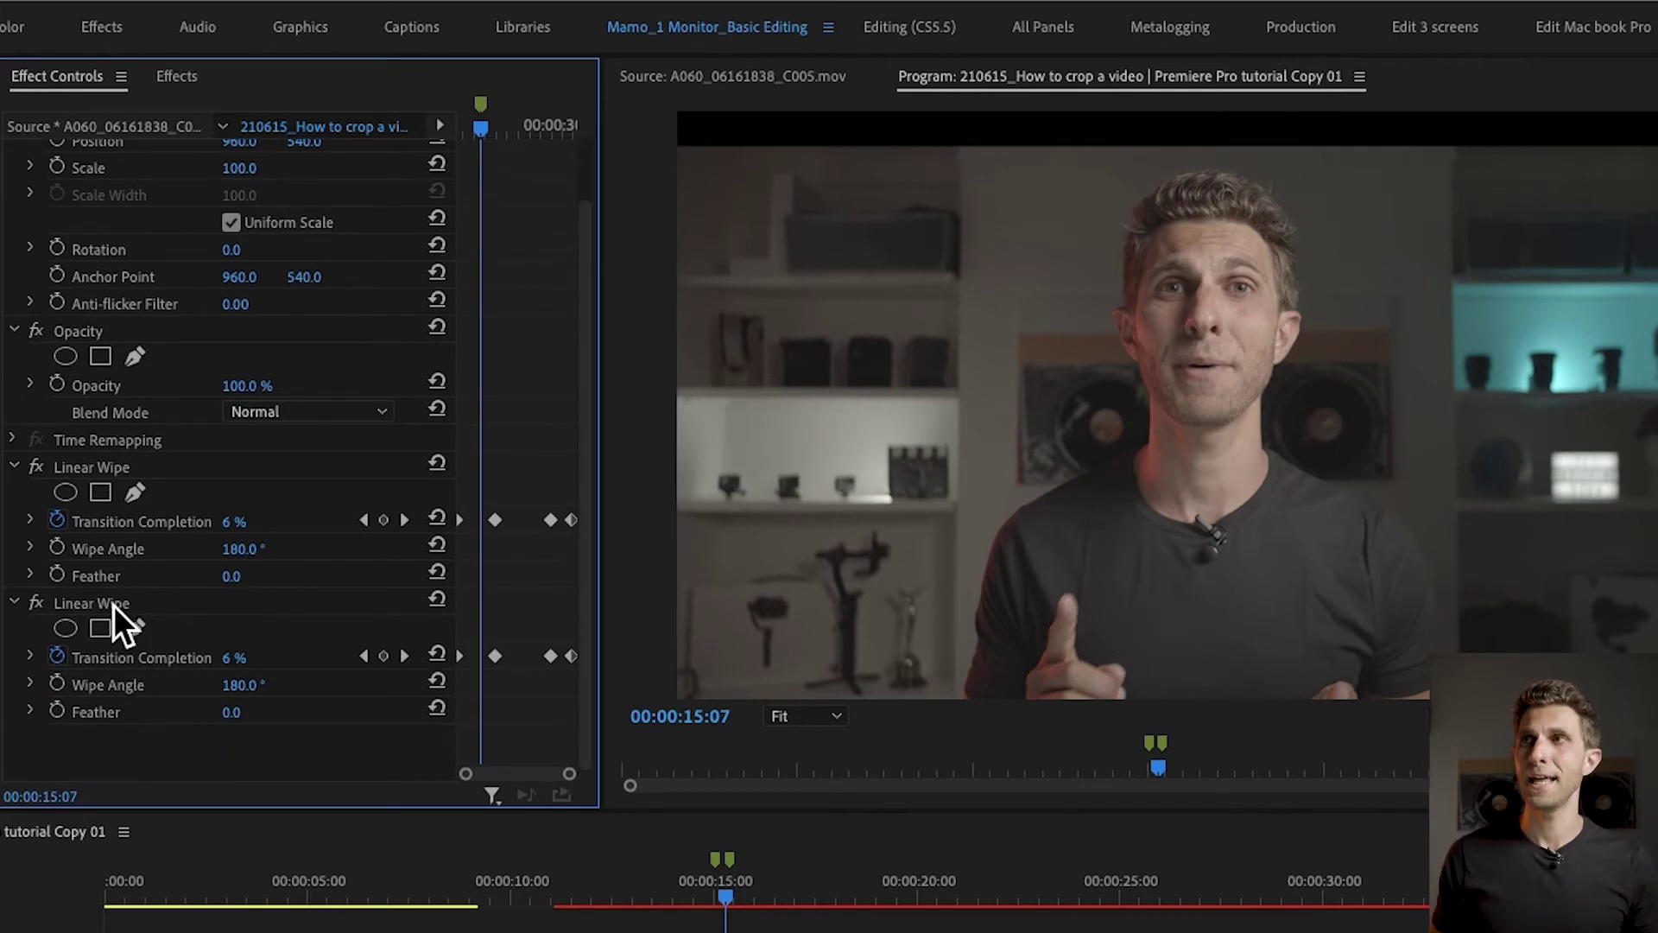
pyautogui.moveTo(478, 127); pyautogui.dragTo(509, 169)
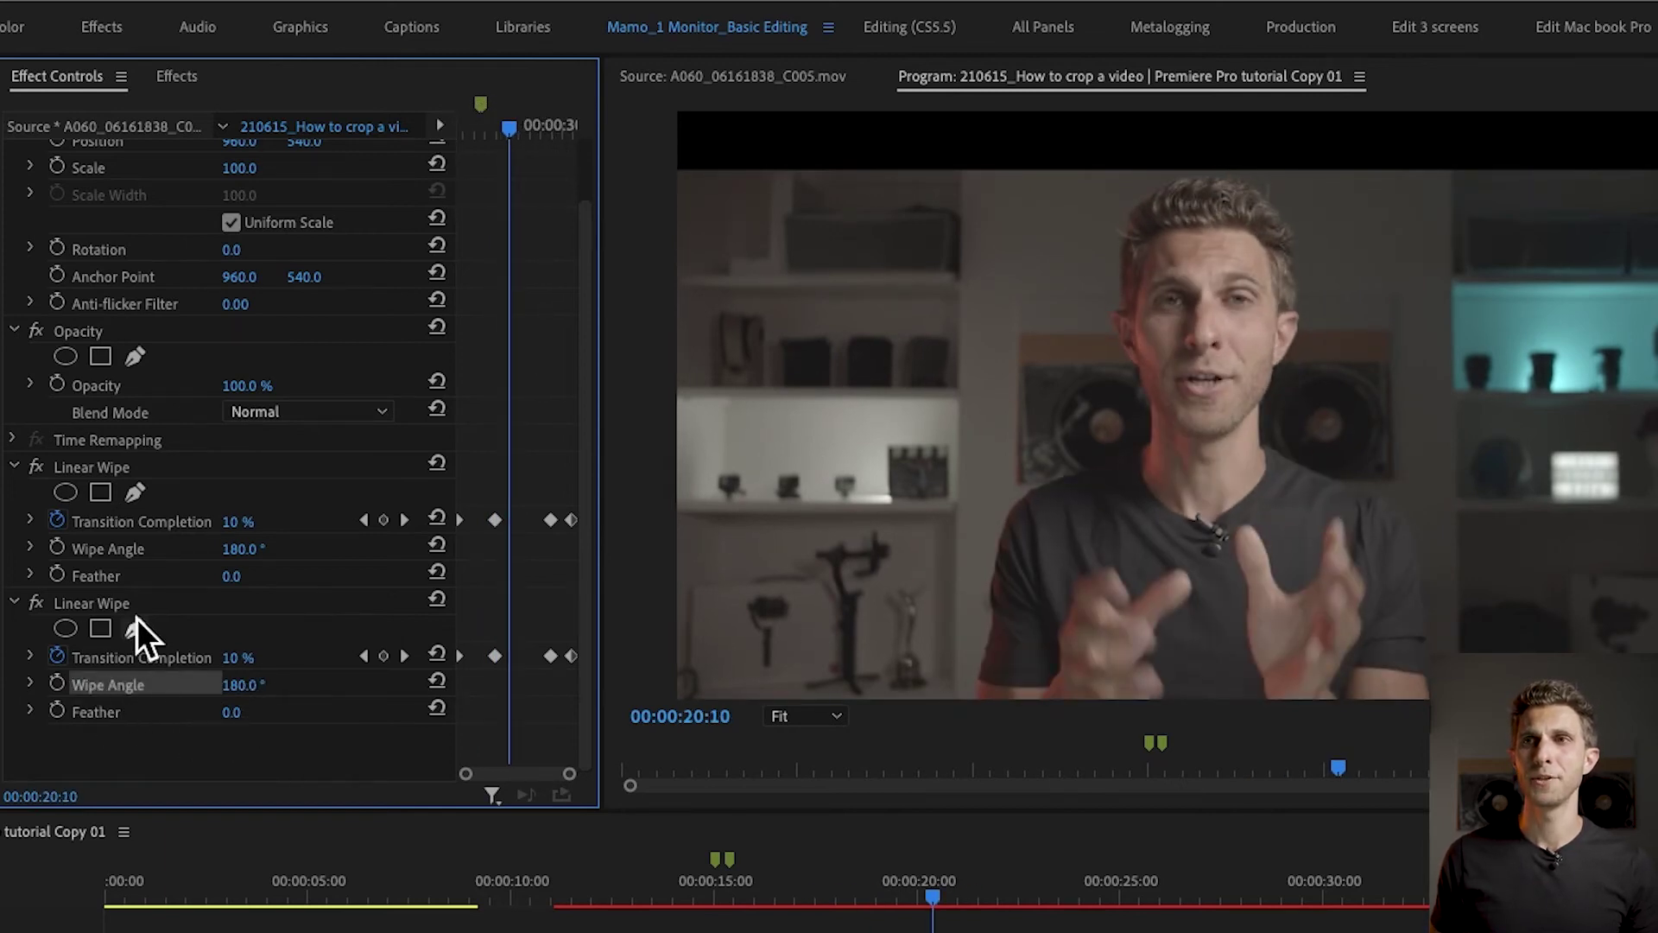
# - Set the second Linear Wipe's Wipe Angle to 0° so a bottom bar appears
pyautogui.click(246, 685)
pyautogui.write('0')
pyautogui.press('Return')
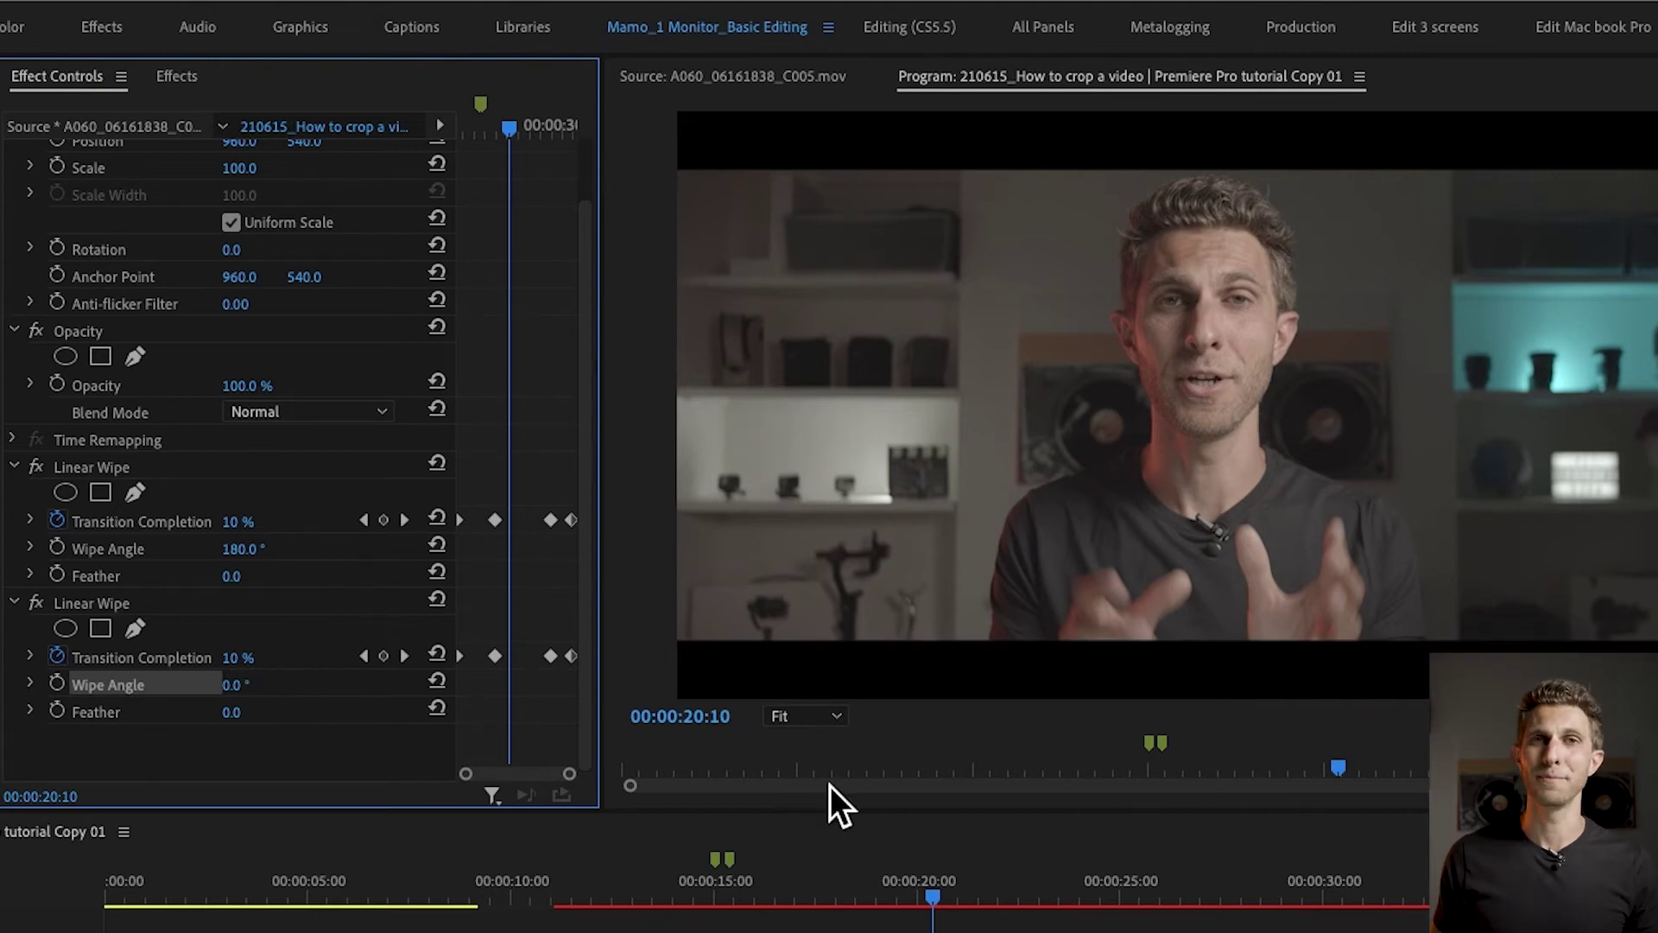
pyautogui.moveTo(510, 129); pyautogui.dragTo(561, 130)
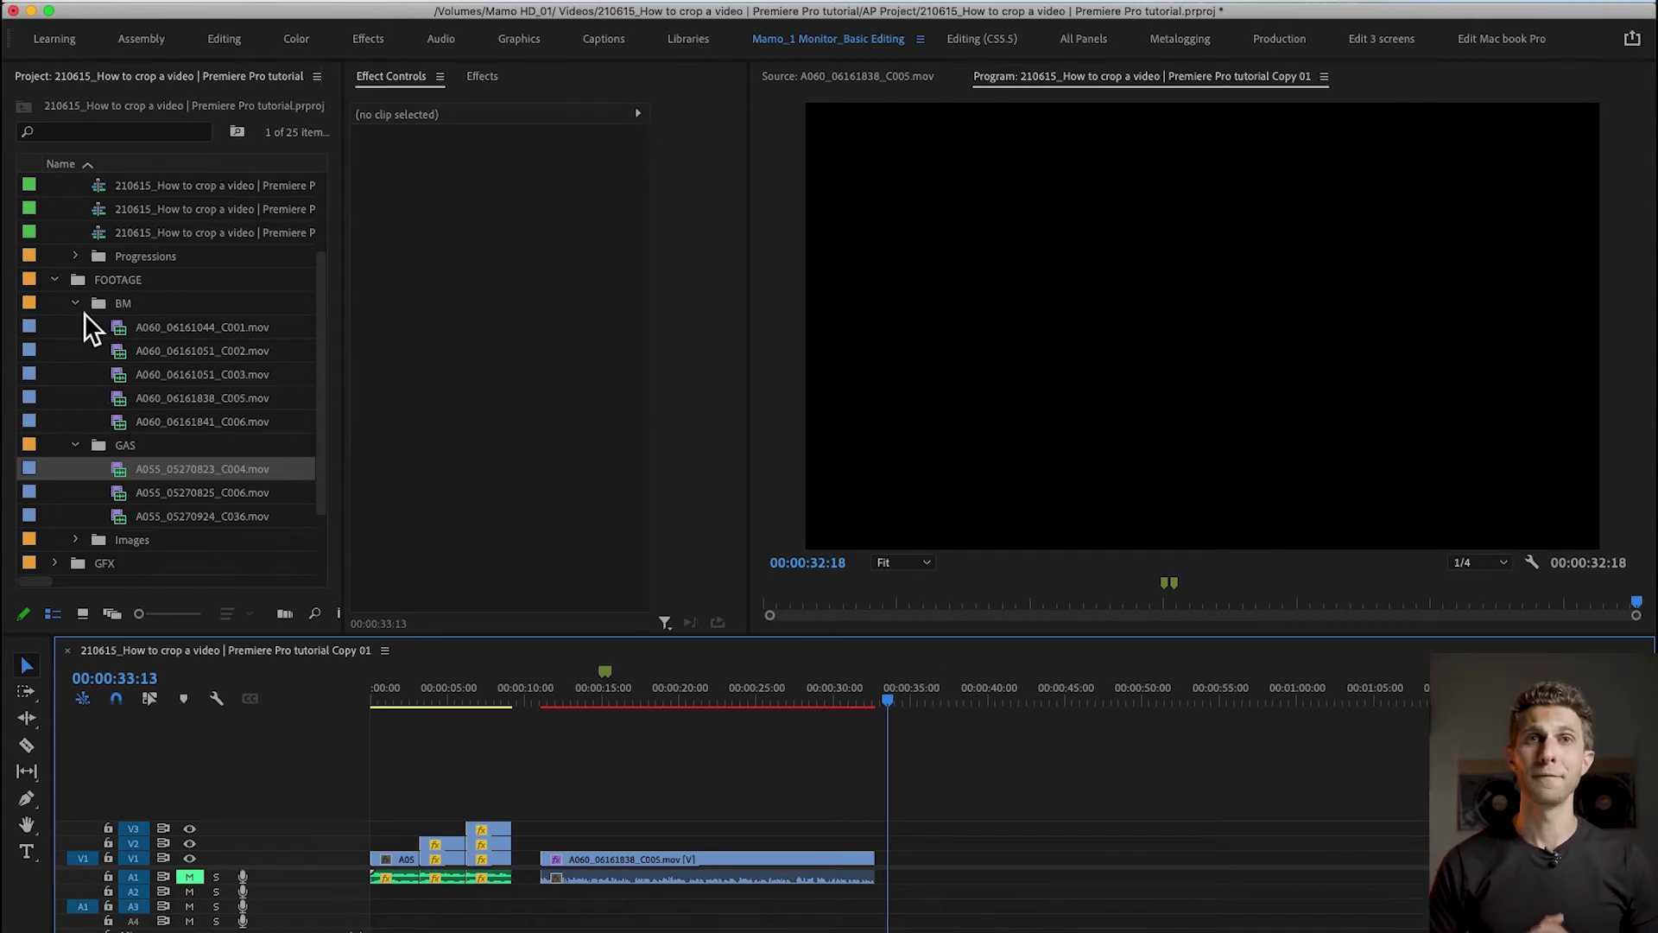
# - Place A060_06161044_C001.mov on V1 after the wiped C005 clip
pyautogui.moveTo(119, 330)
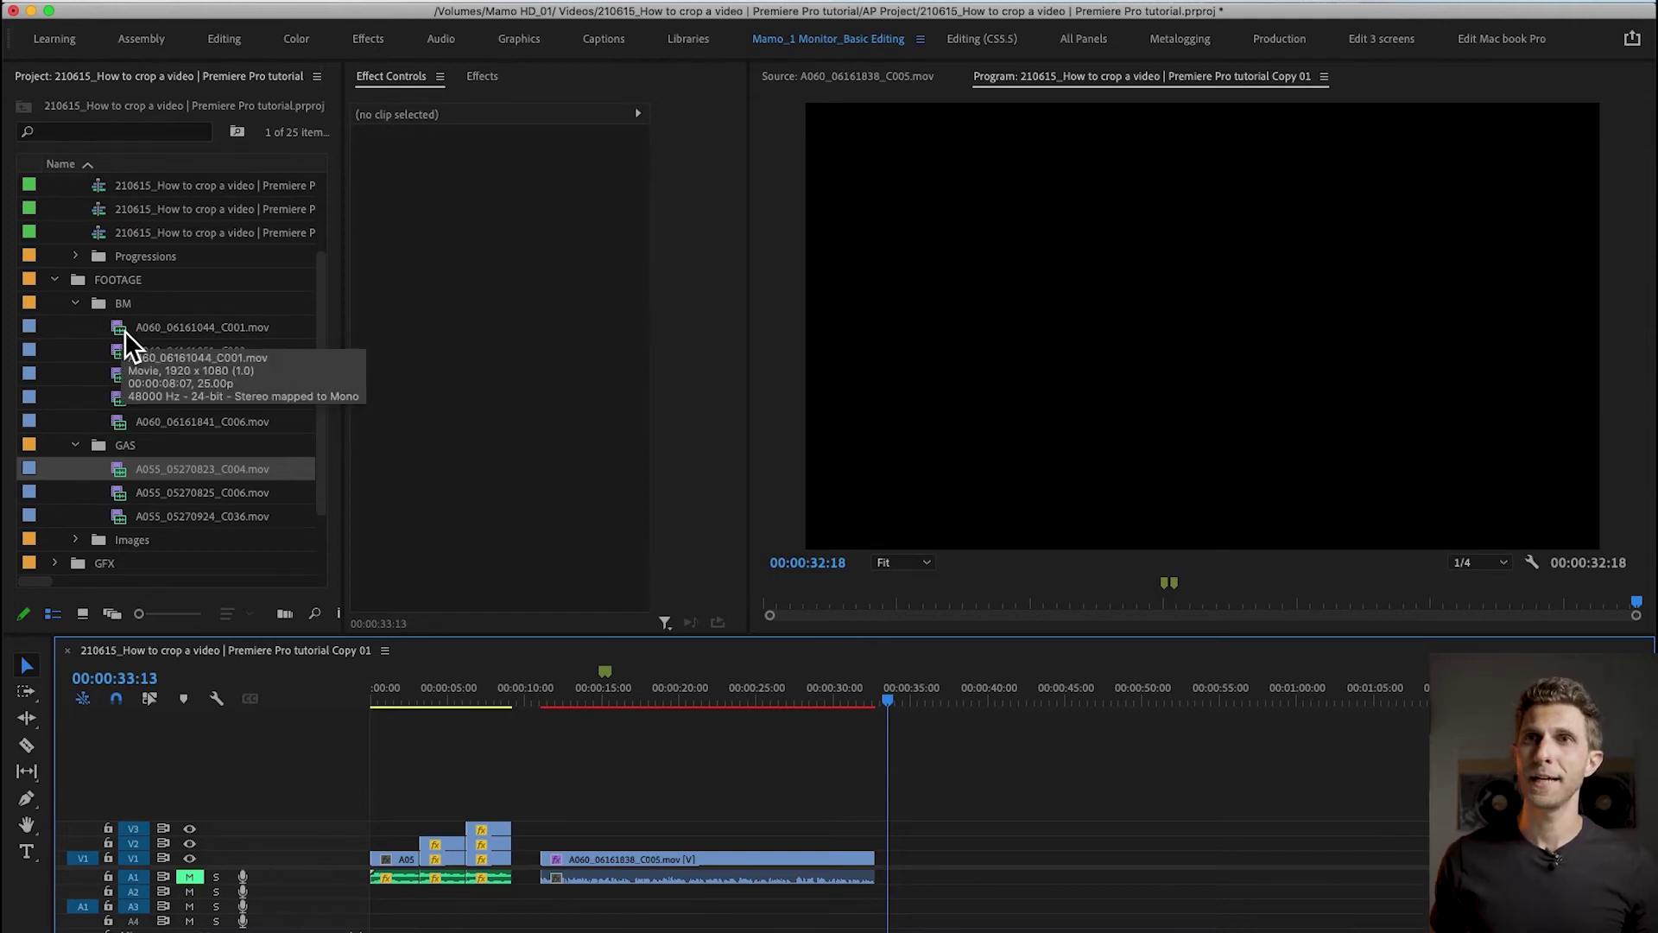
pyautogui.doubleClick(125, 330)
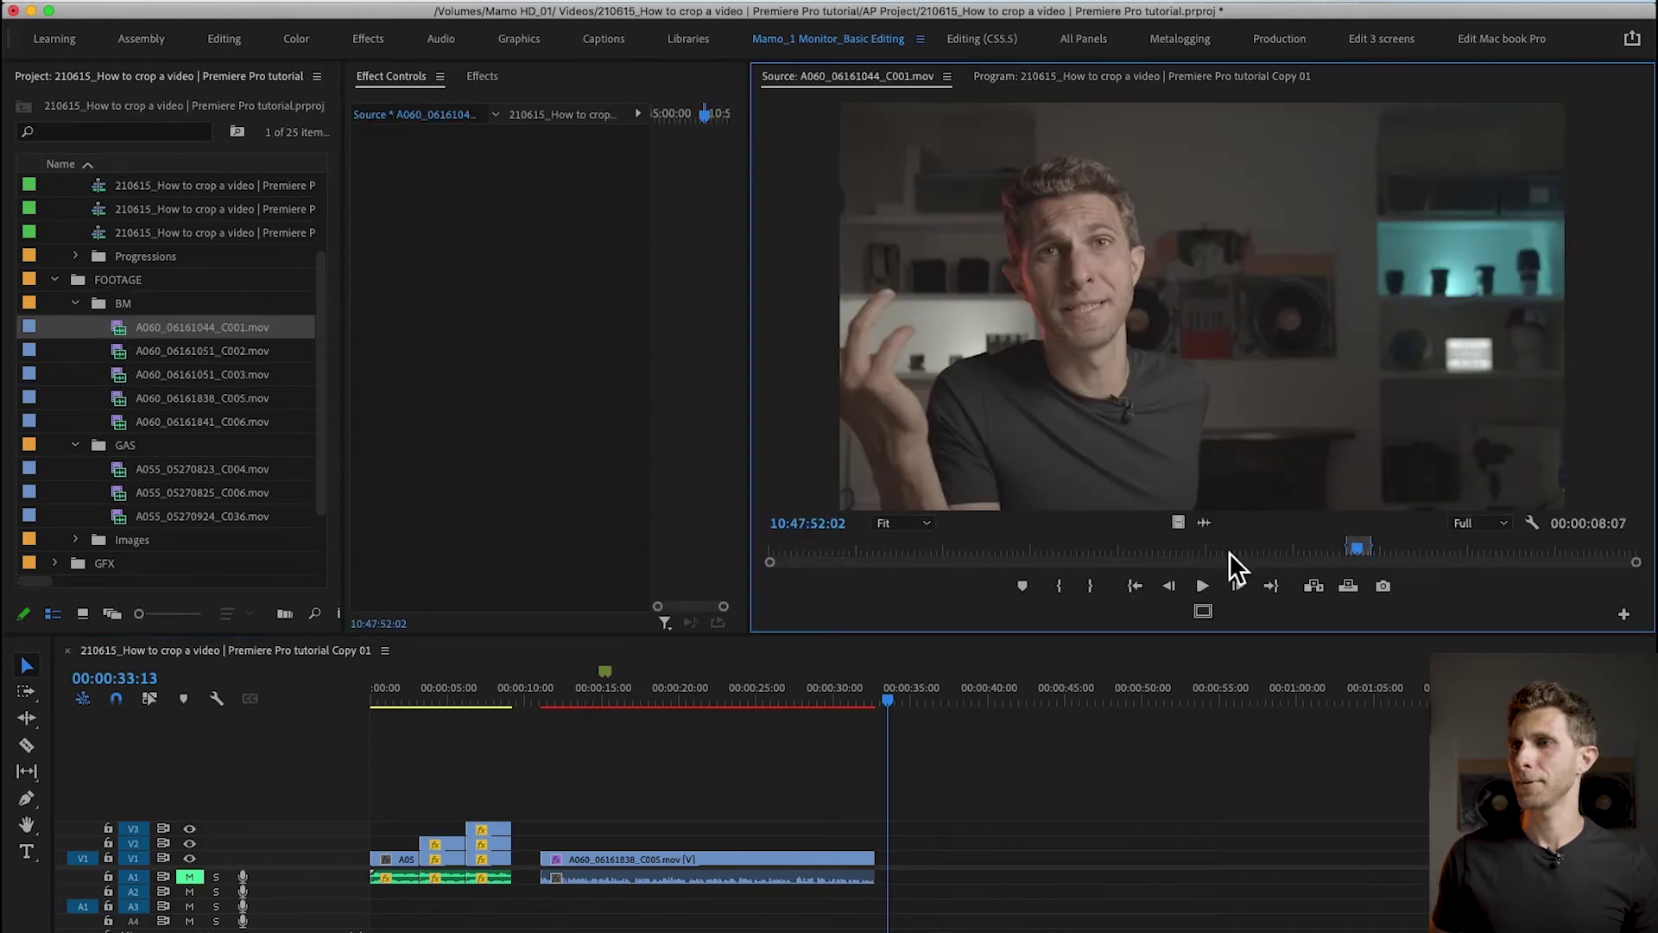
pyautogui.moveTo(112, 328); pyautogui.dragTo(956, 881)
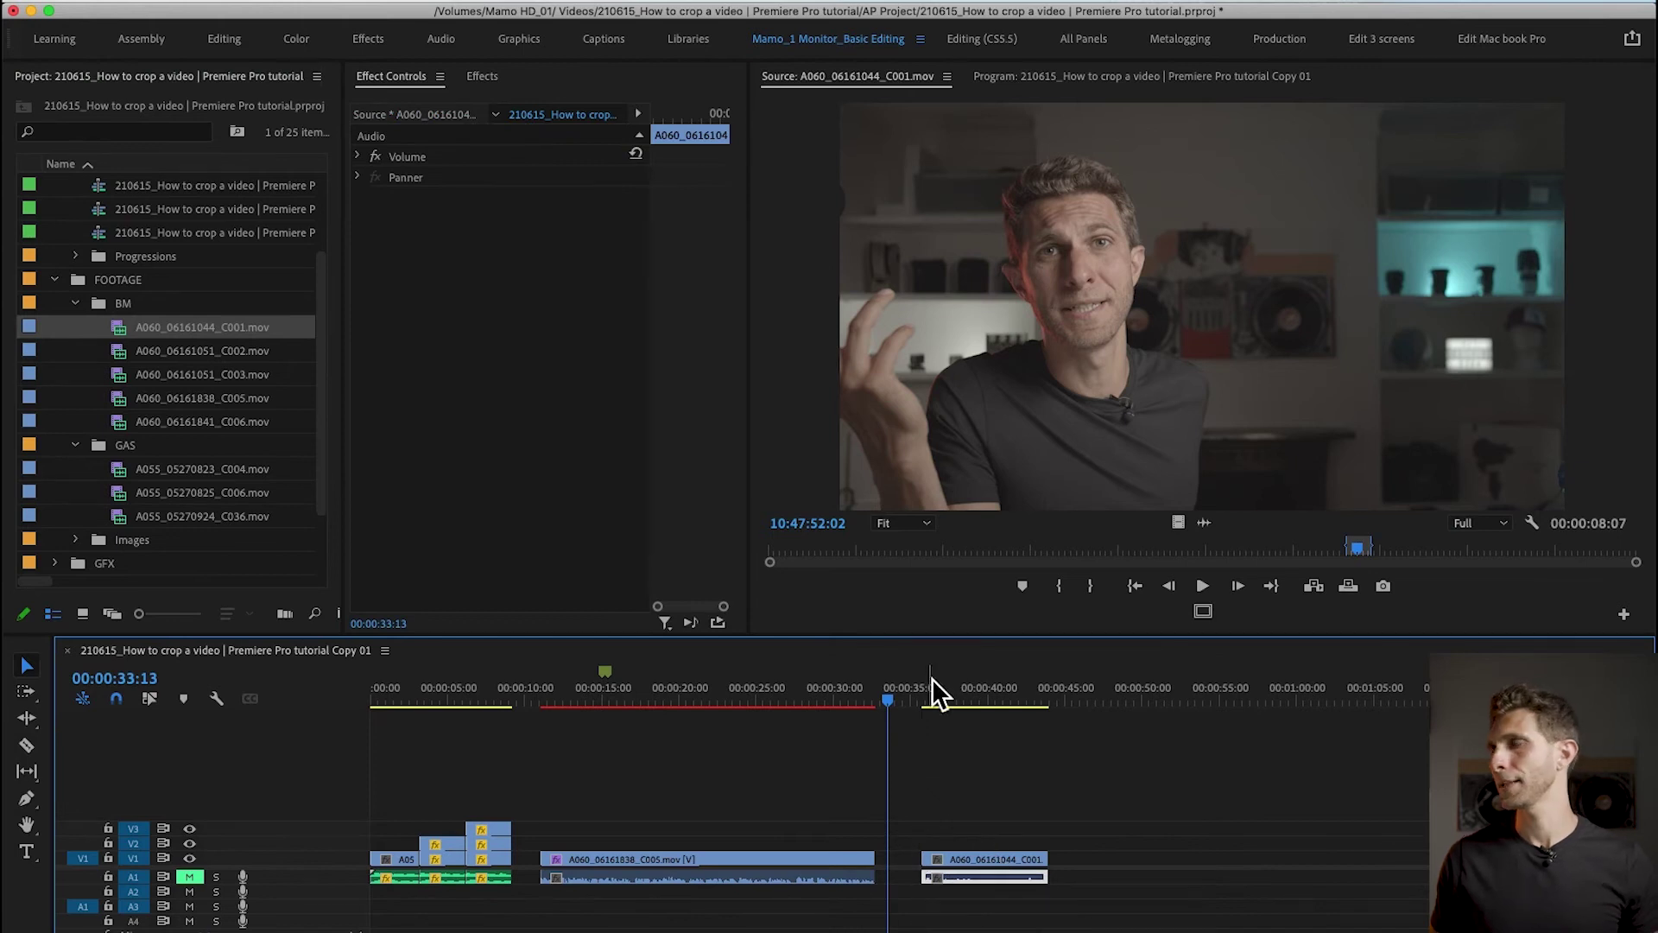
# - Stack A060_06161051_C002.mov on V2 from 00:00:38:03, nudged about a second later
pyautogui.click(957, 701)
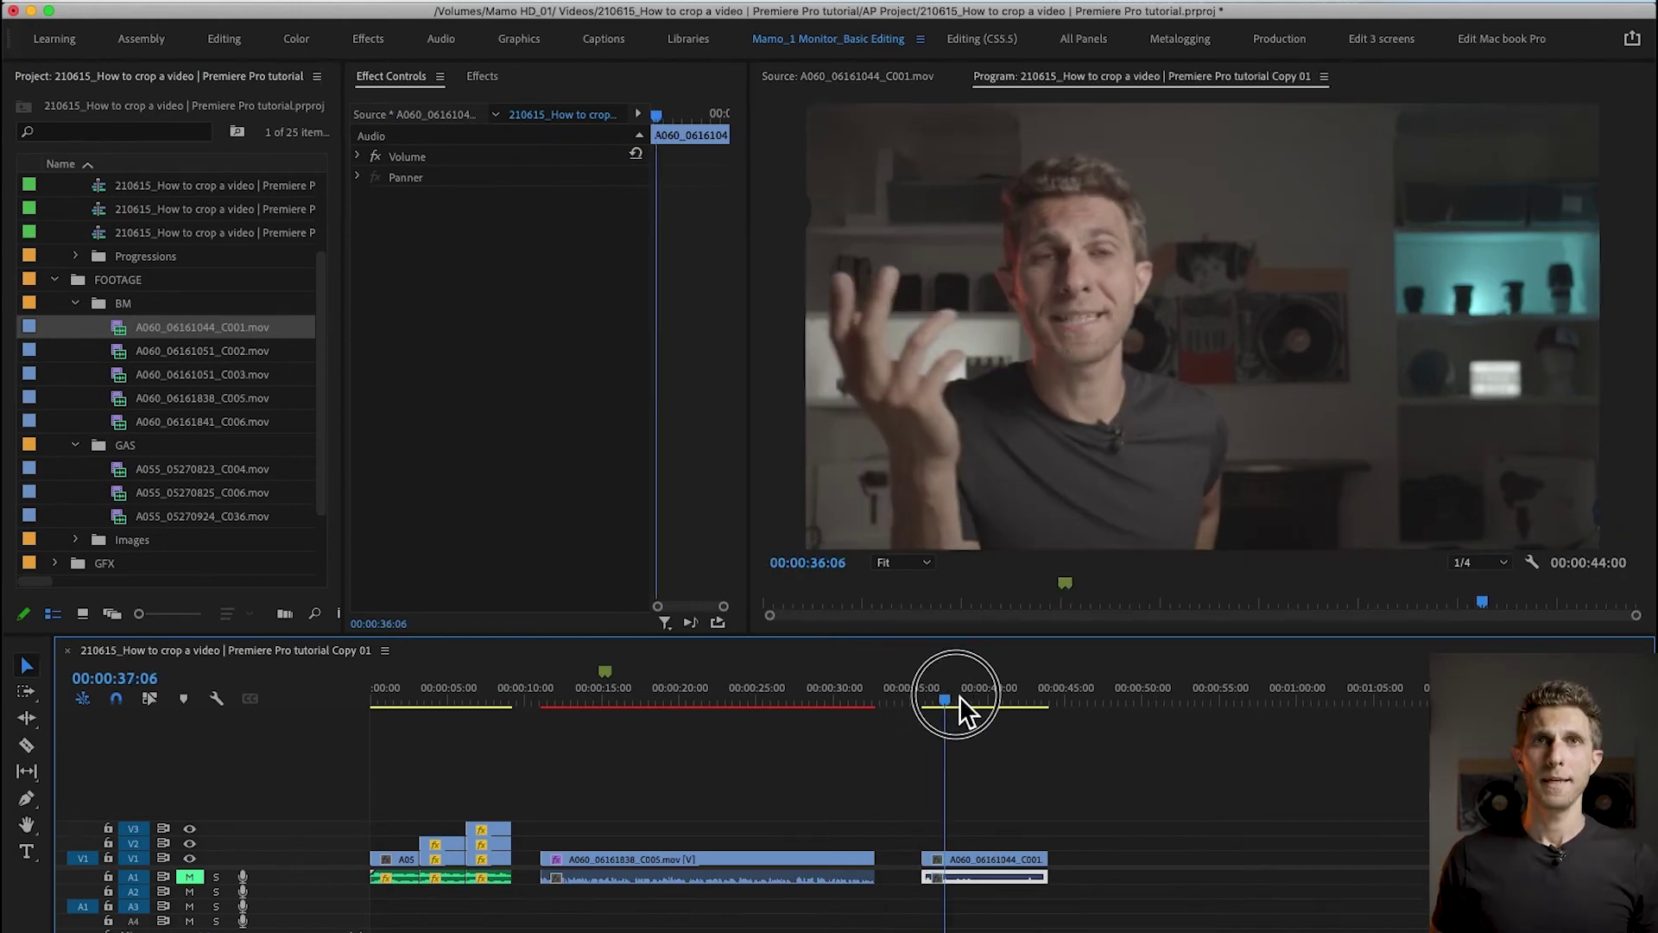
pyautogui.doubleClick(121, 354)
pyautogui.moveTo(121, 354); pyautogui.dragTo(985, 886)
pyautogui.press('=')
pyautogui.click(1116, 847)
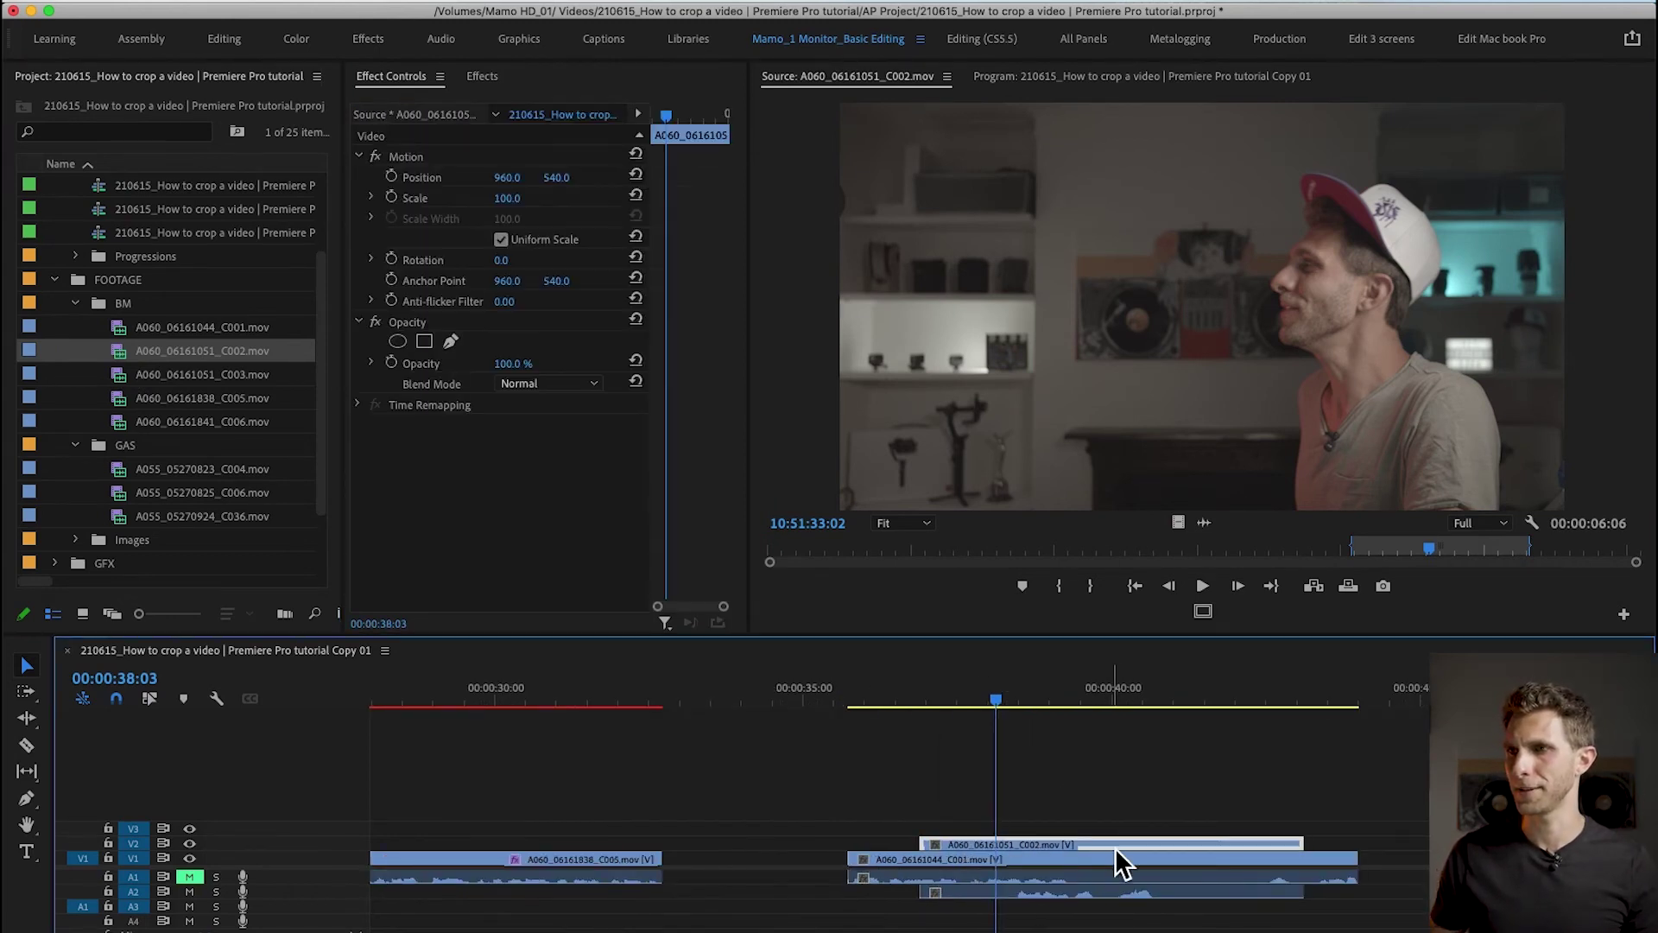
pyautogui.moveTo(1124, 847); pyautogui.dragTo(1164, 846)
pyautogui.moveTo(1015, 696); pyautogui.dragTo(1016, 777)
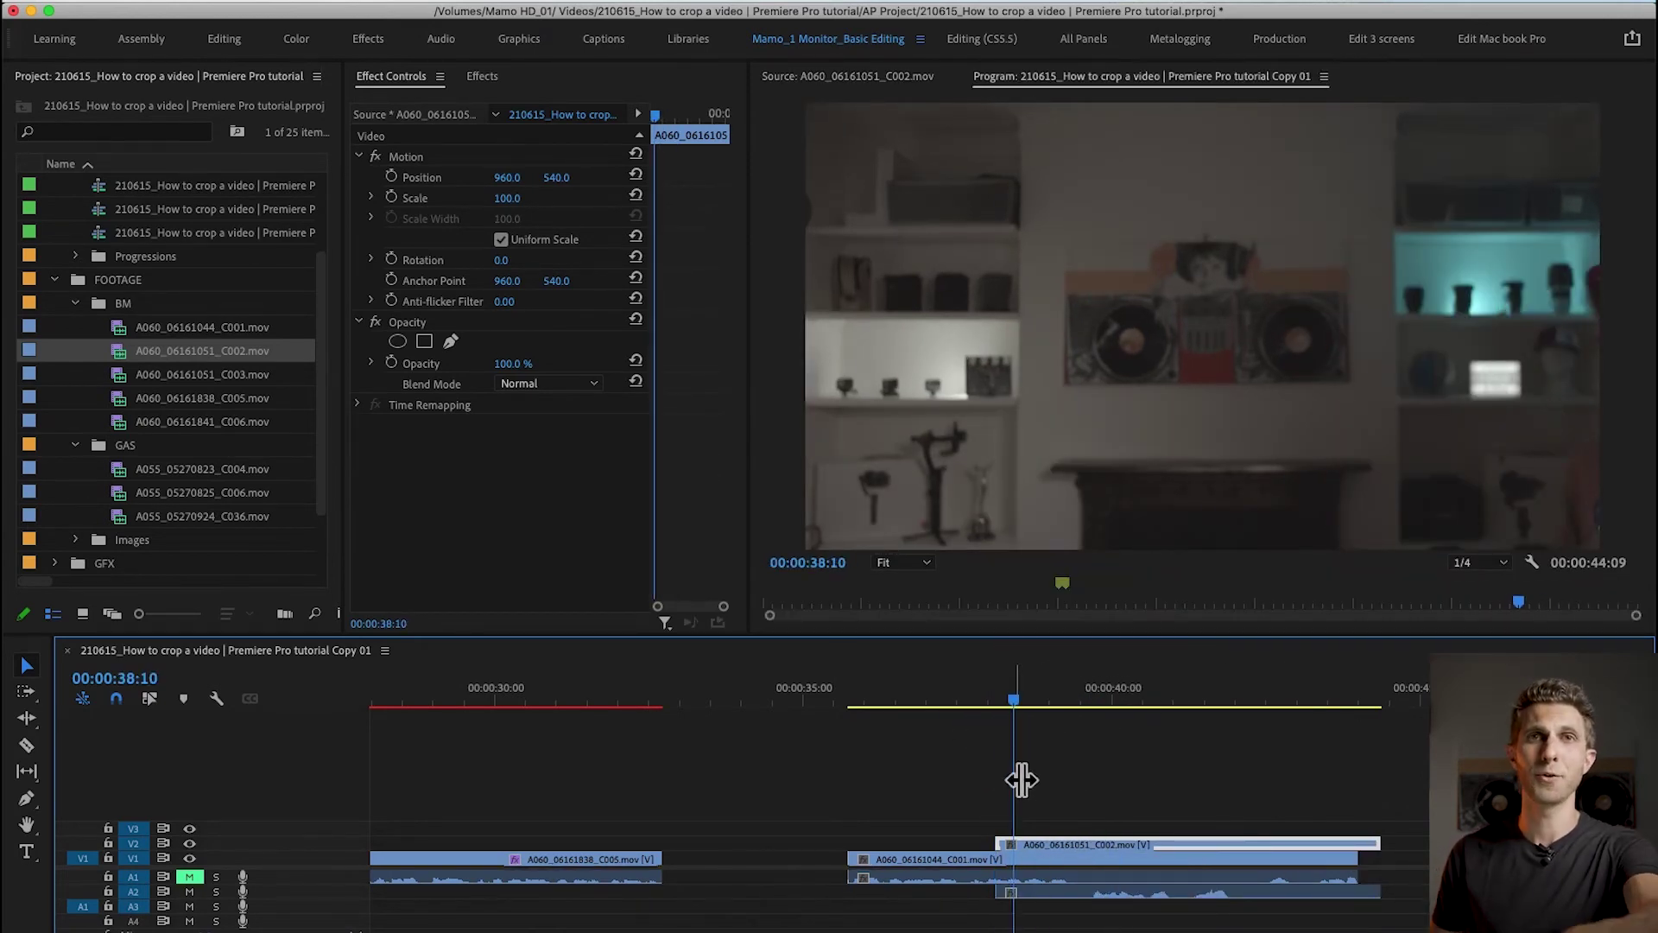
# - Mute C002's audio on A2 and drag the Crop effect onto the V2 clip
pyautogui.click(189, 891)
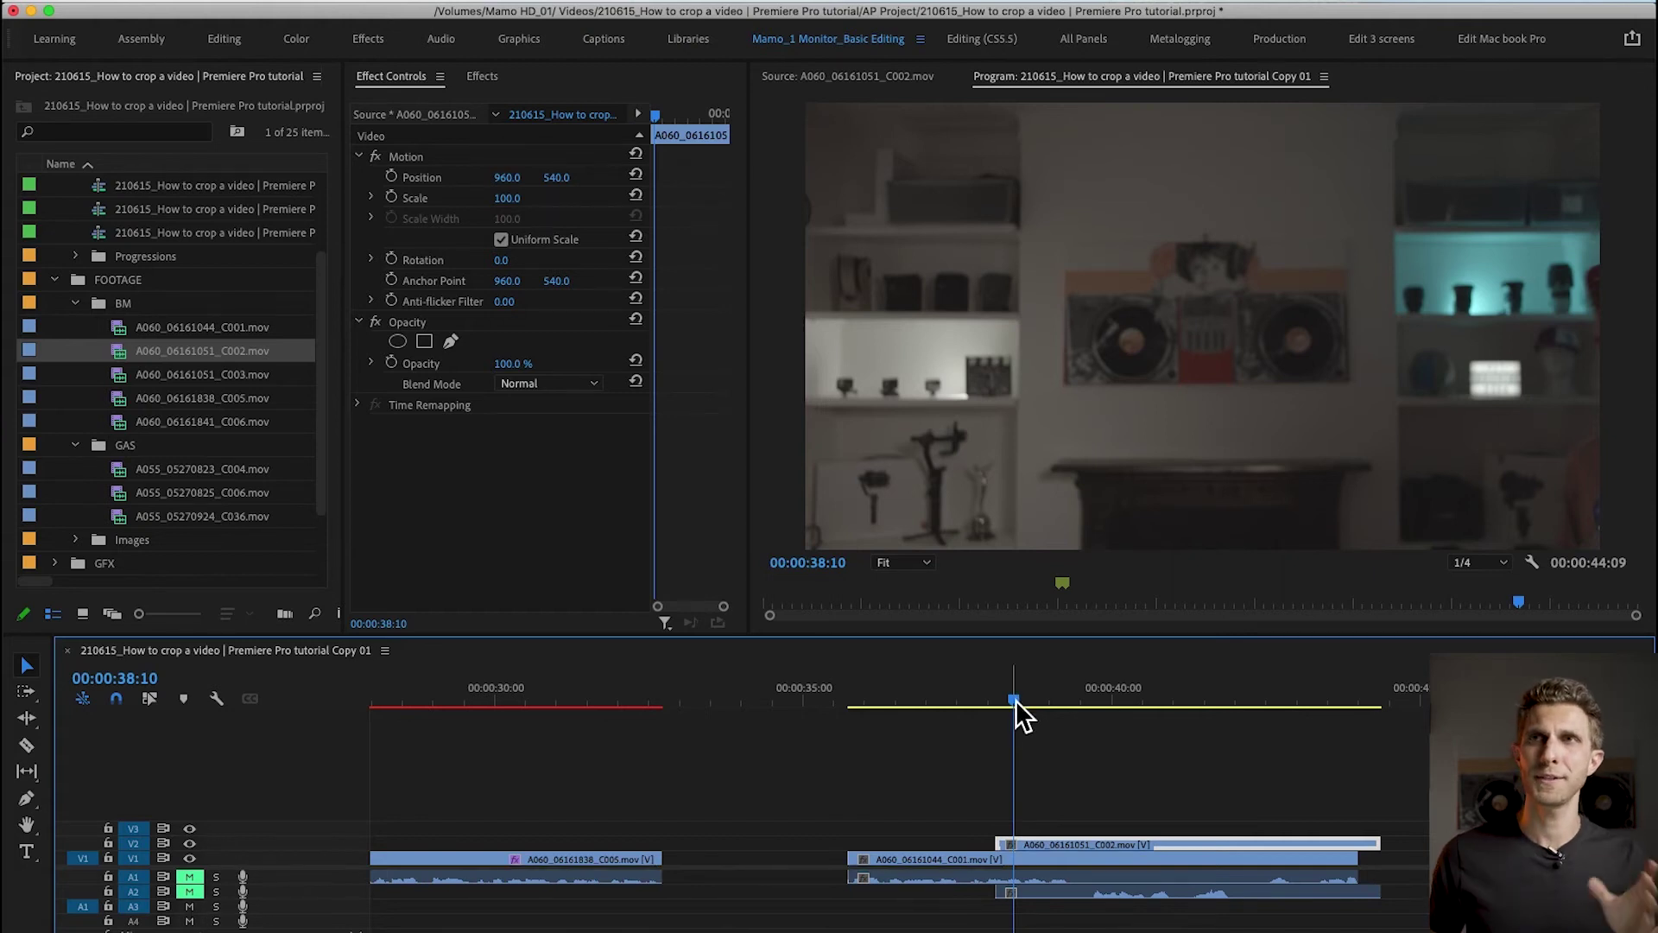
pyautogui.moveTo(1015, 699); pyautogui.dragTo(1080, 740)
pyautogui.click(485, 76)
pyautogui.click(448, 107)
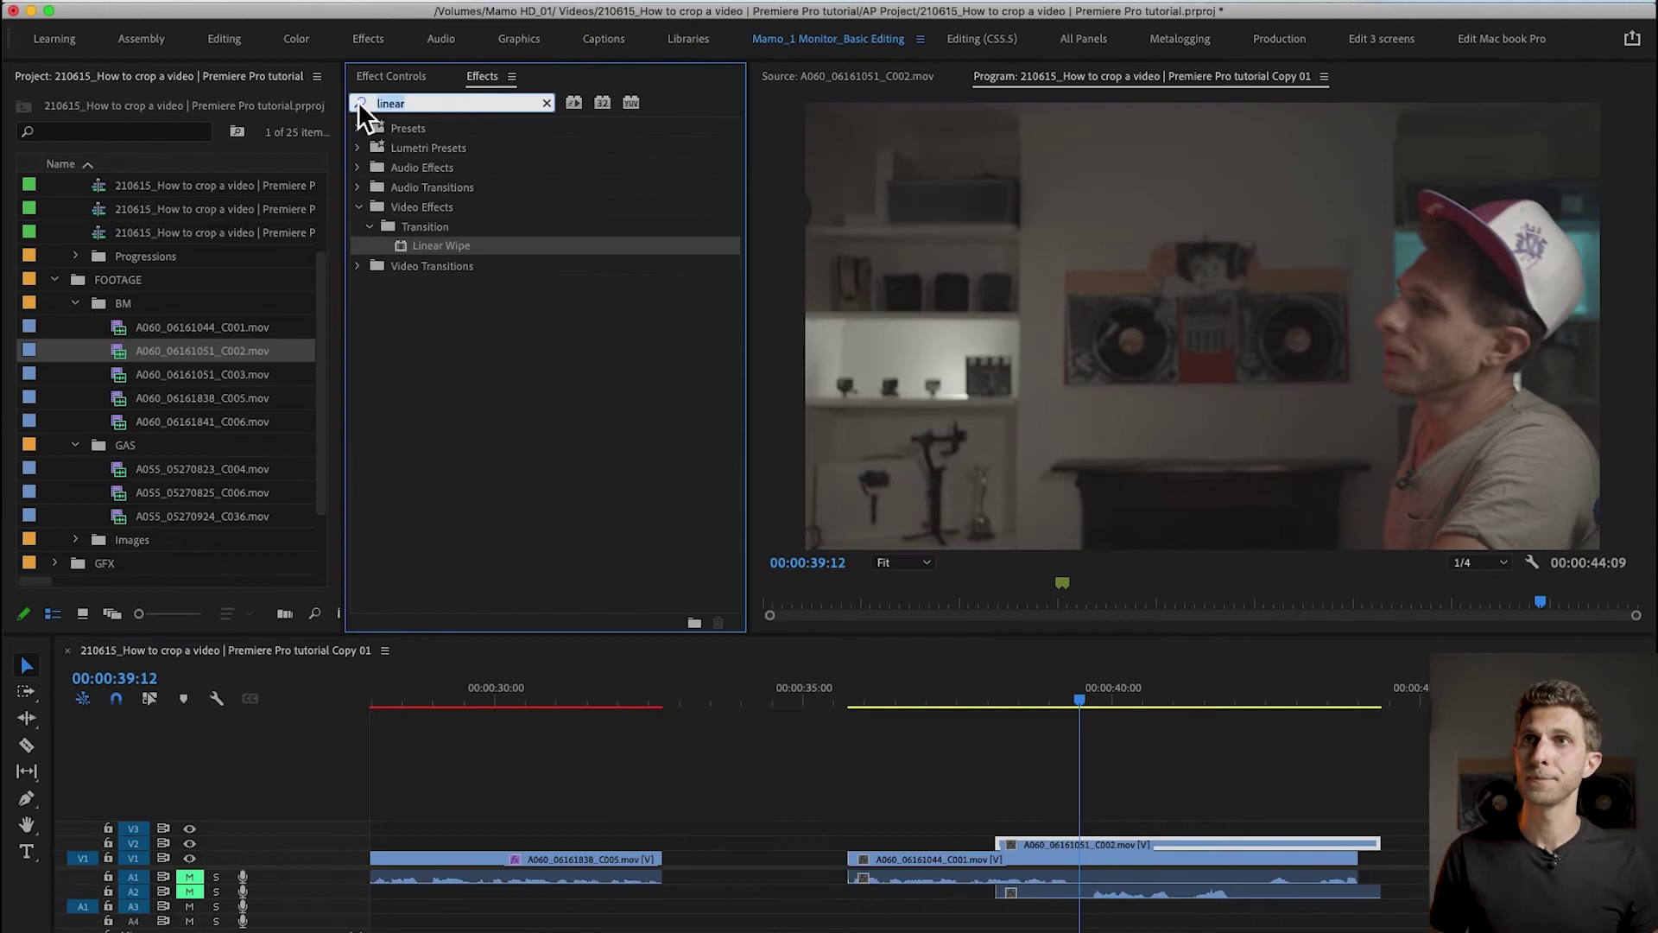
pyautogui.write('crop')
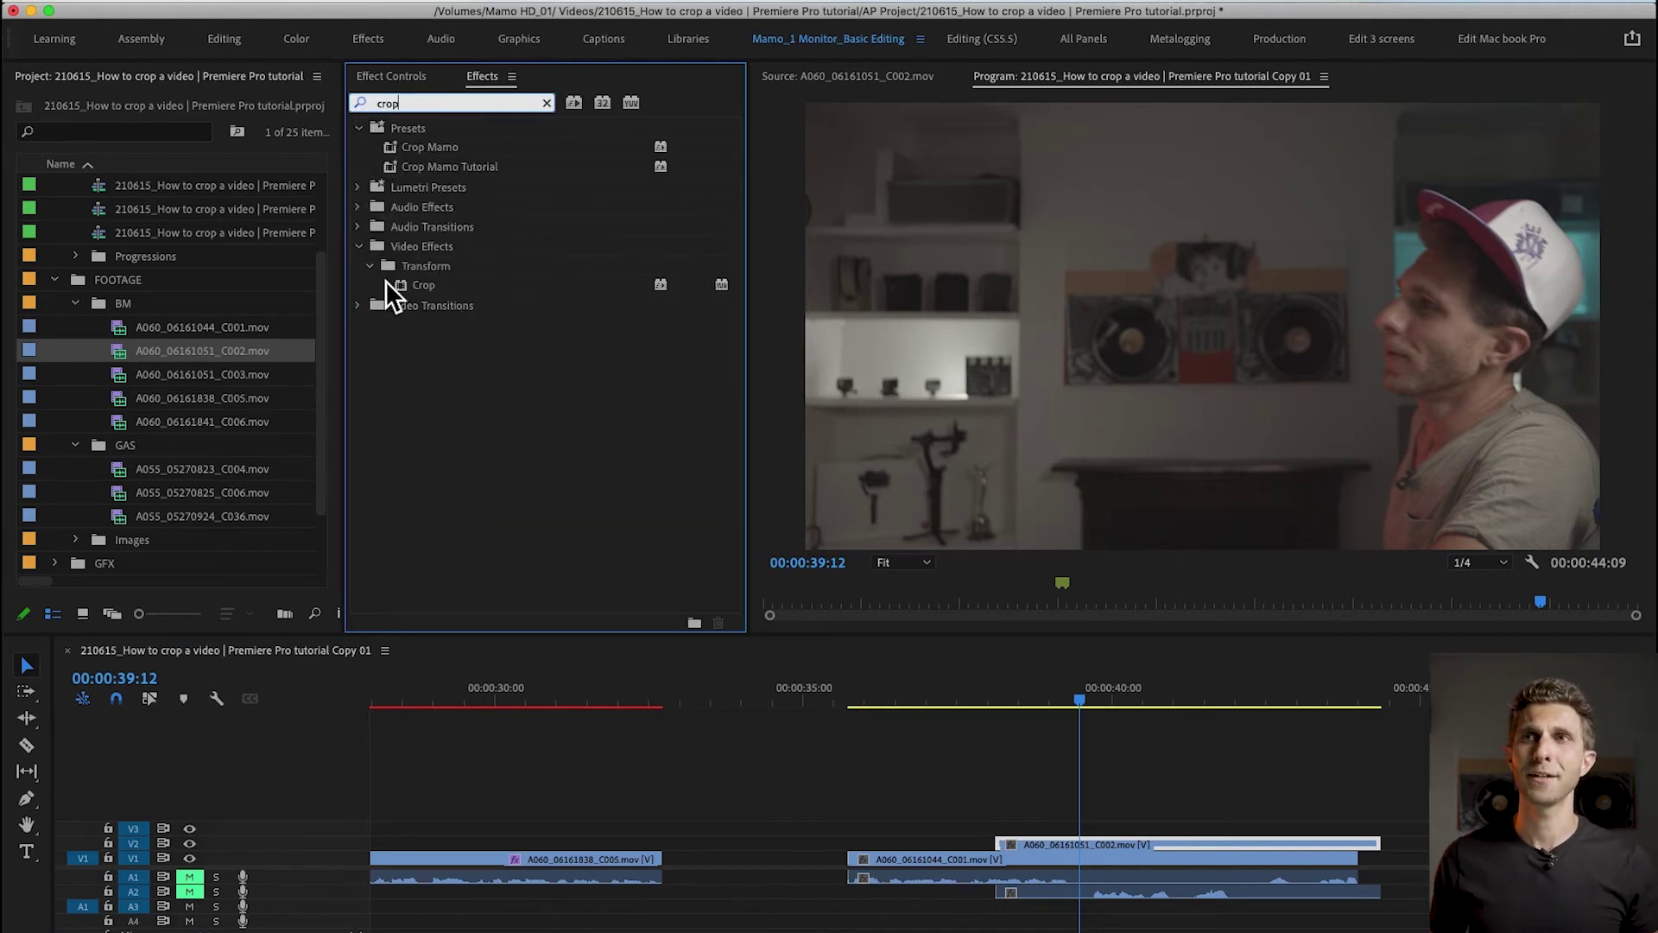
pyautogui.moveTo(423, 285); pyautogui.dragTo(1190, 851)
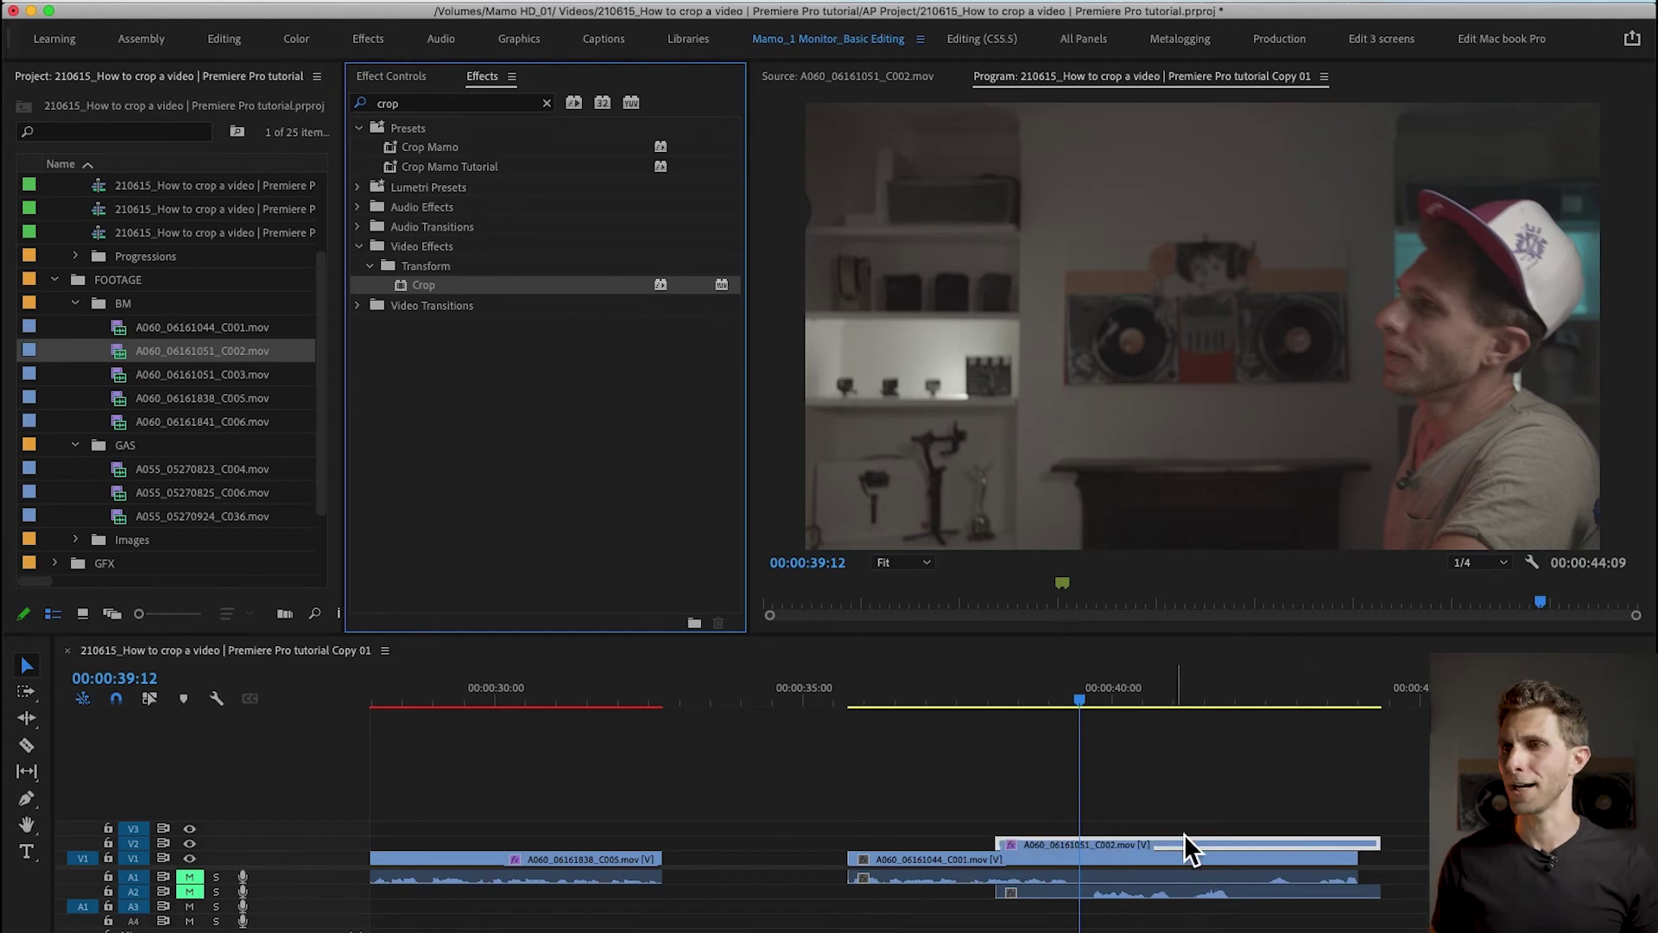
# - Show C002's Crop settings in a widened Effect Controls panel
pyautogui.click(1092, 722)
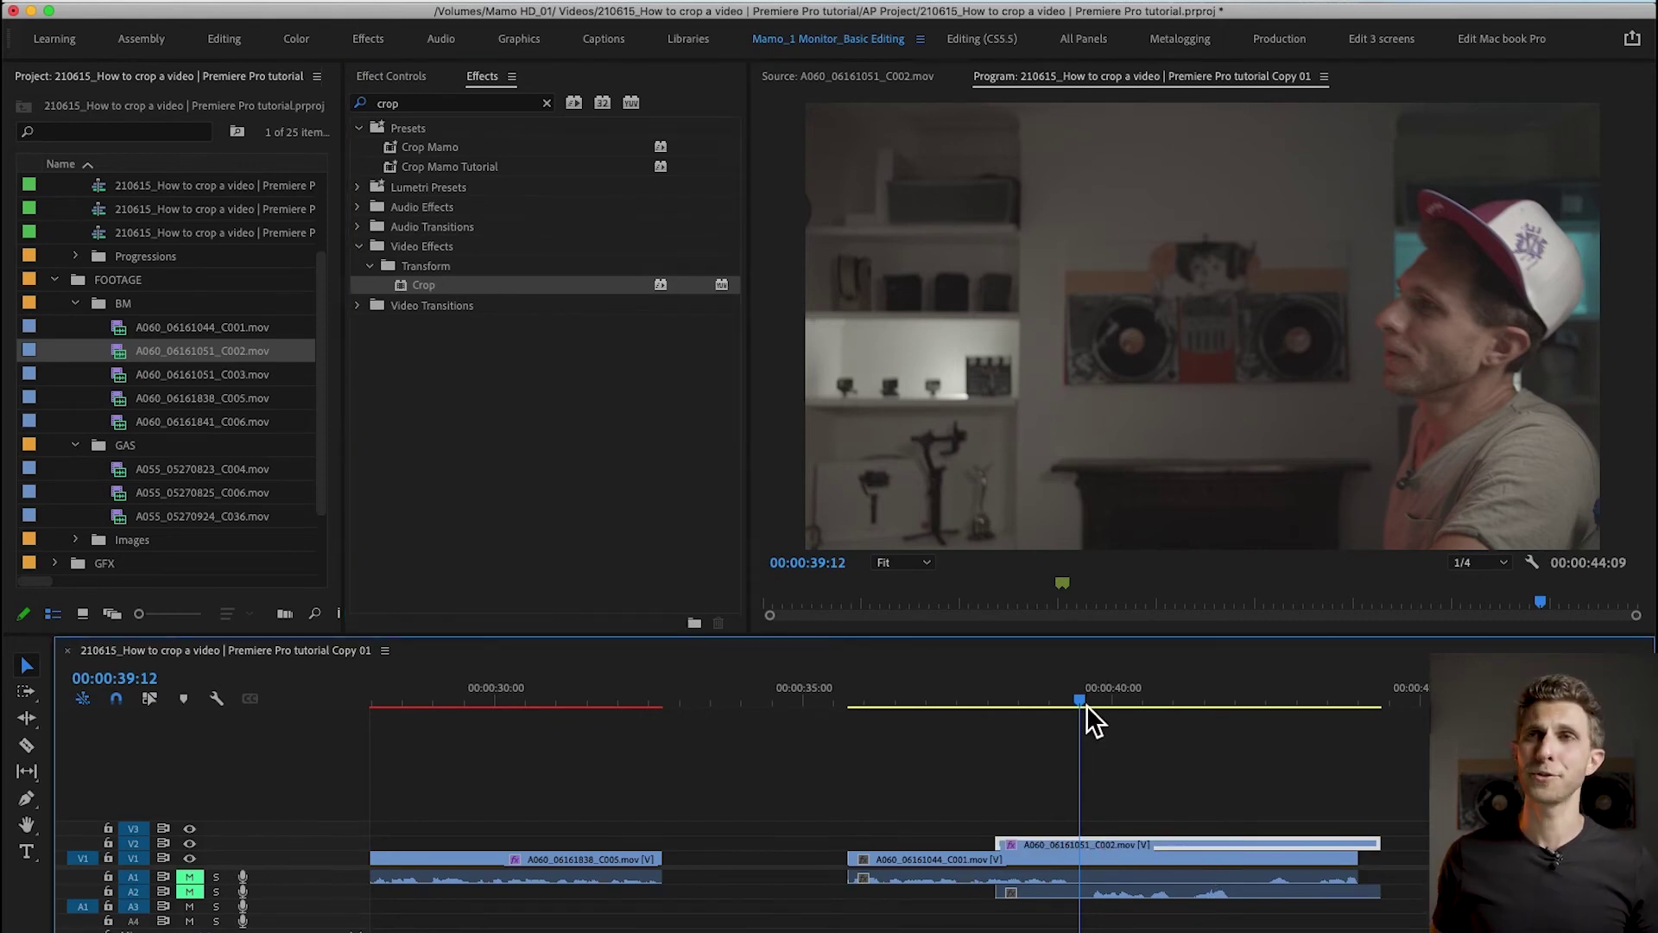
pyautogui.click(363, 79)
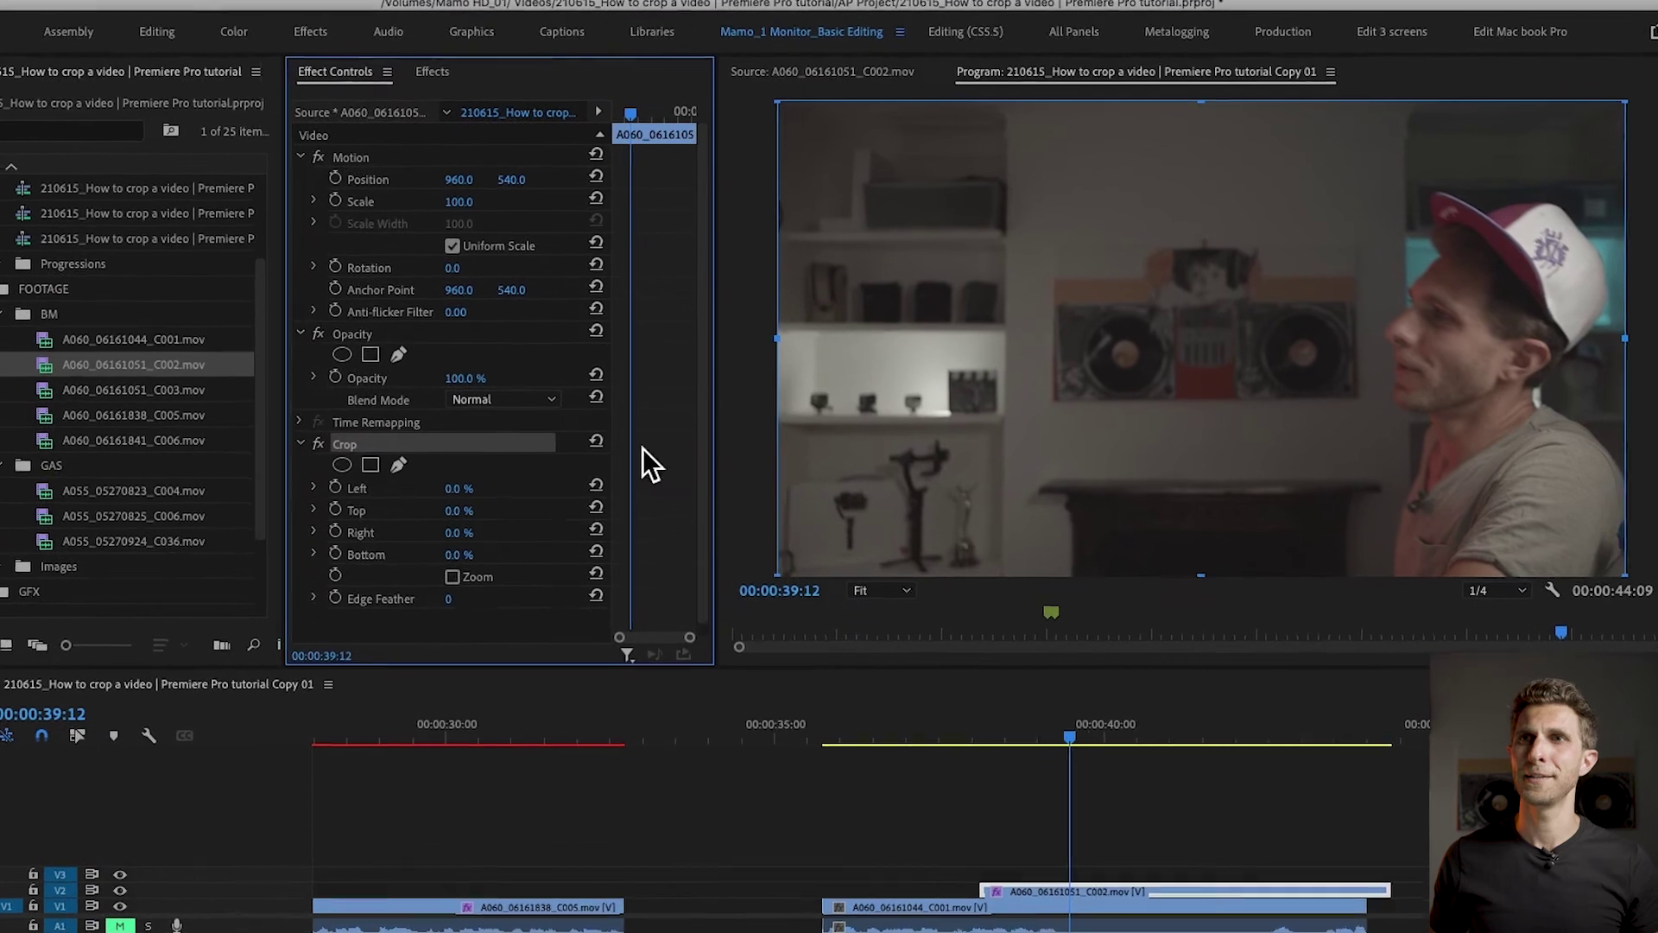
pyautogui.moveTo(278, 266); pyautogui.dragTo(172, 266)
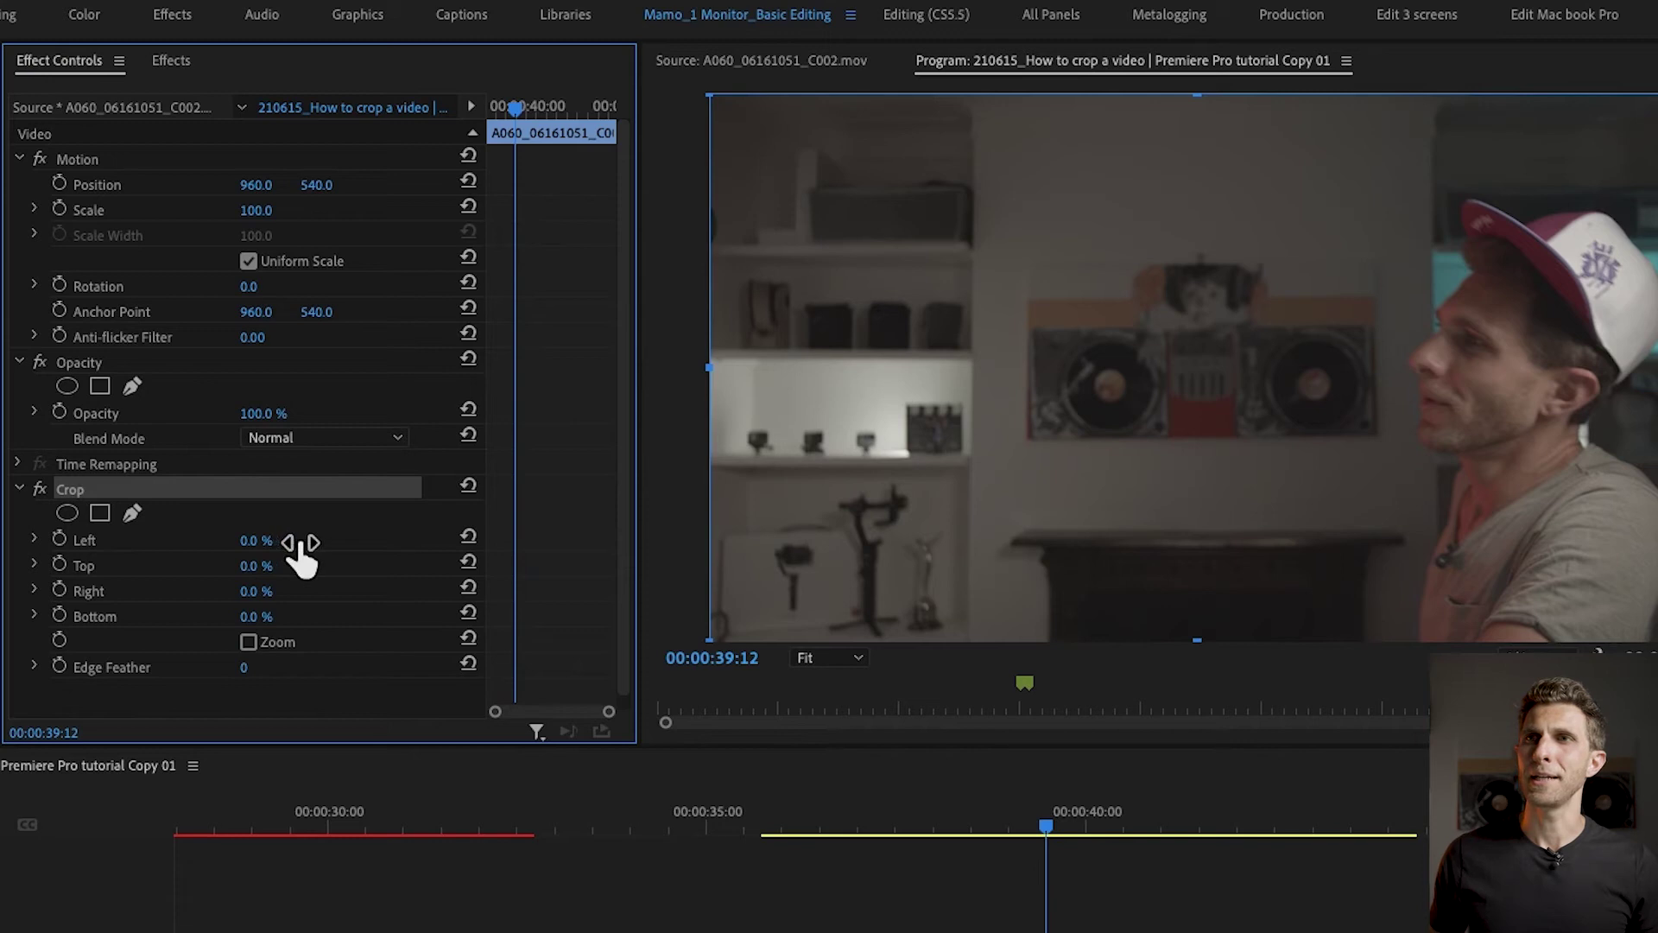
pyautogui.moveTo(255, 540); pyautogui.dragTo(302, 616)
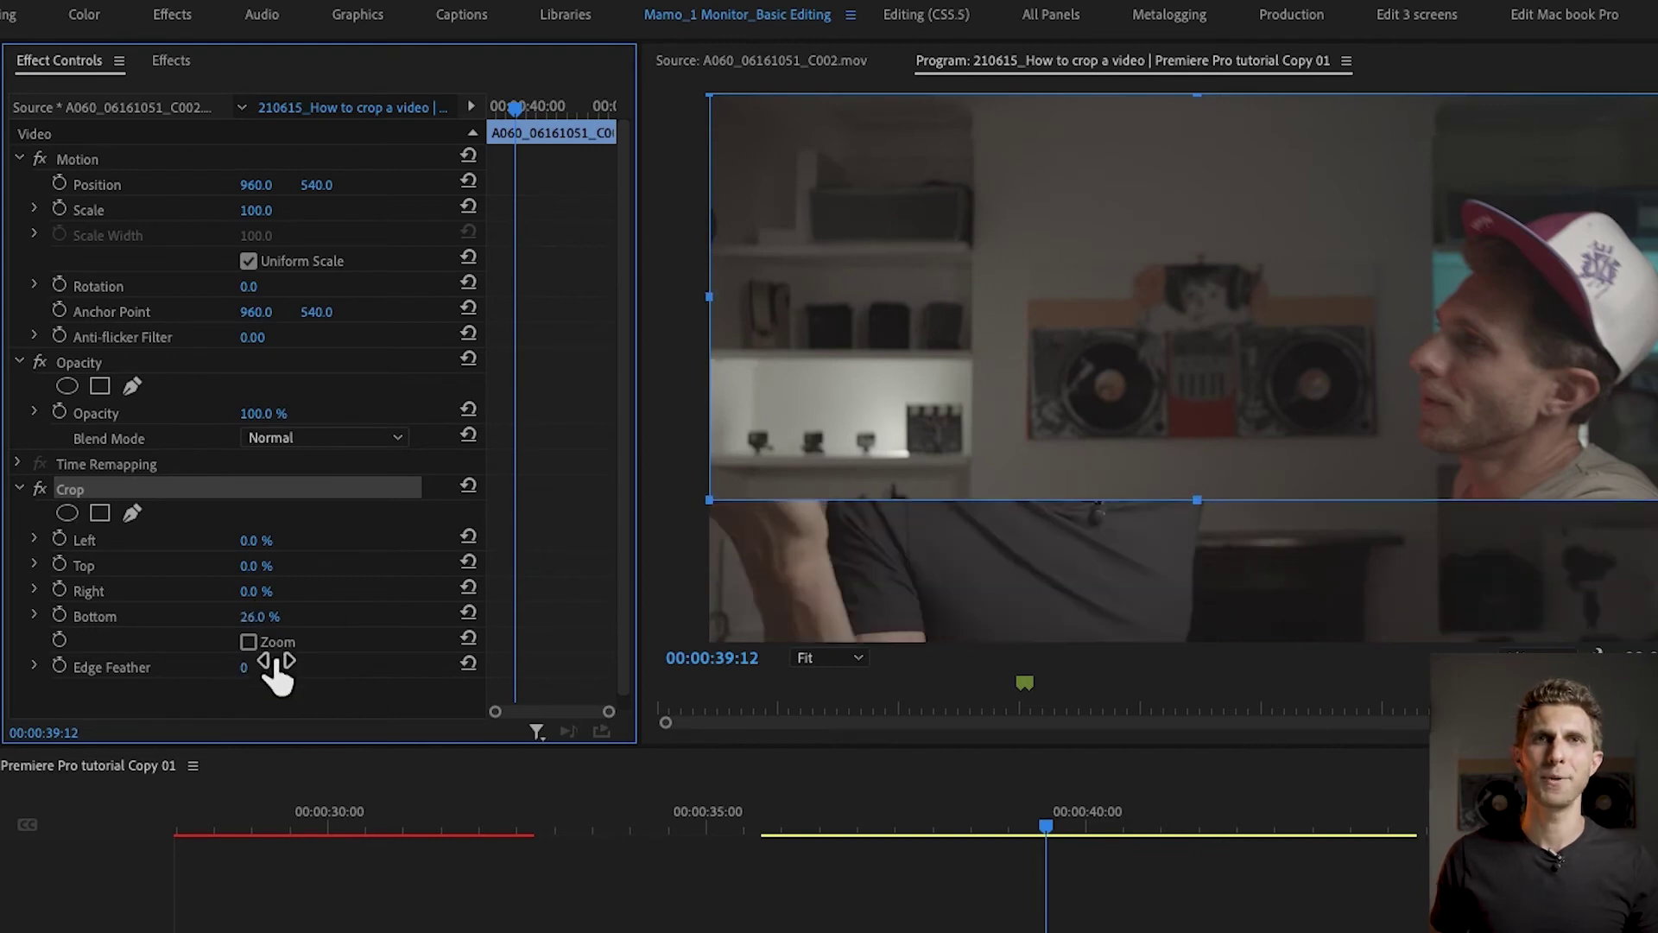
pyautogui.moveTo(247, 667)
pyautogui.mouseDown()
pyautogui.moveTo(337, 666)
pyautogui.moveTo(259, 667)
pyautogui.mouseUp()
pyautogui.click(261, 617)
pyautogui.write('0')
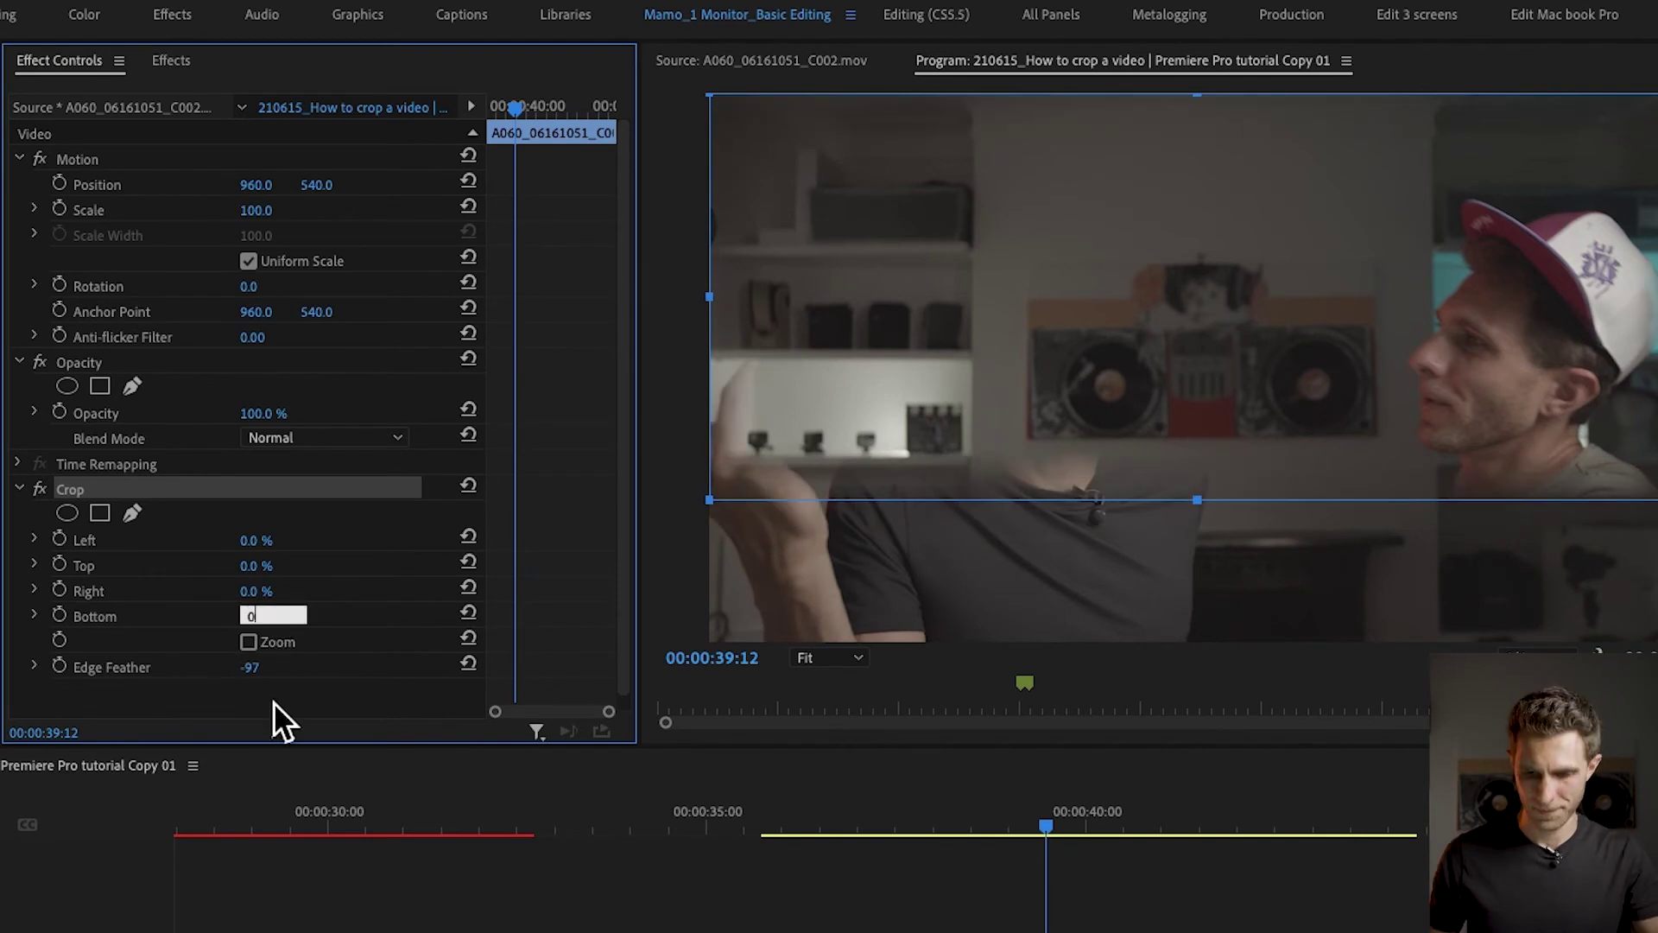
pyautogui.press('Tab')
pyautogui.write('0')
pyautogui.click(386, 598)
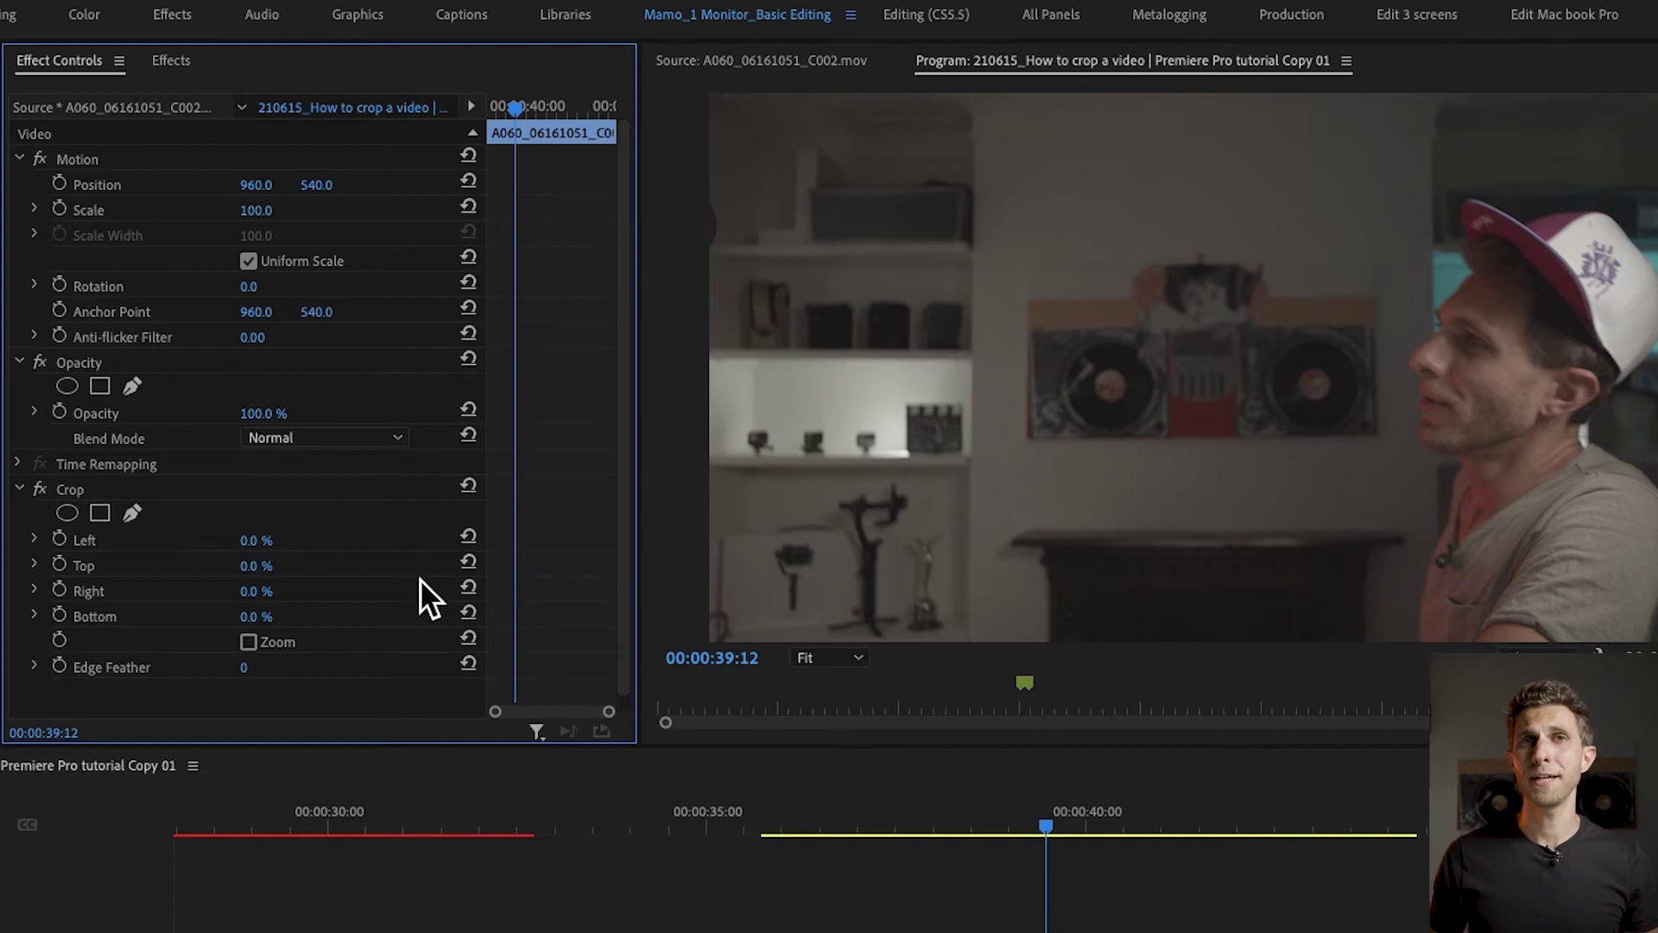
# - Crop C002's left edge to 52.0% and preview the split screen around 00:00:38
pyautogui.moveTo(1050, 825)
pyautogui.mouseDown()
pyautogui.moveTo(966, 836)
pyautogui.moveTo(1045, 839)
pyautogui.mouseUp()
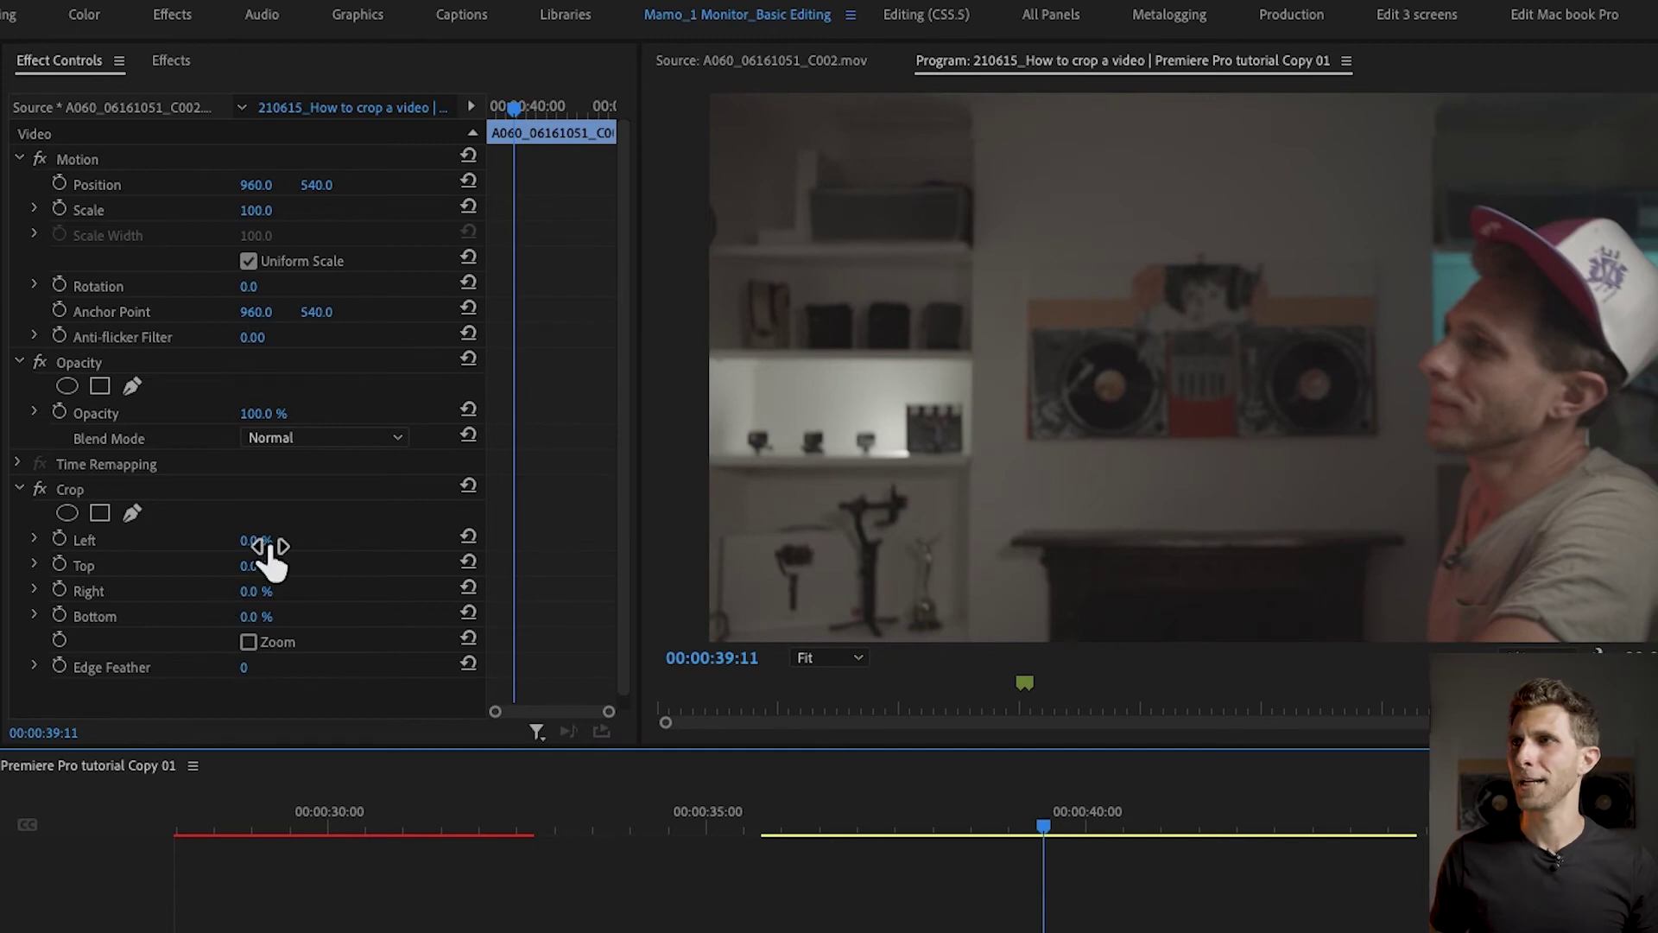
pyautogui.moveTo(271, 547); pyautogui.dragTo(318, 547)
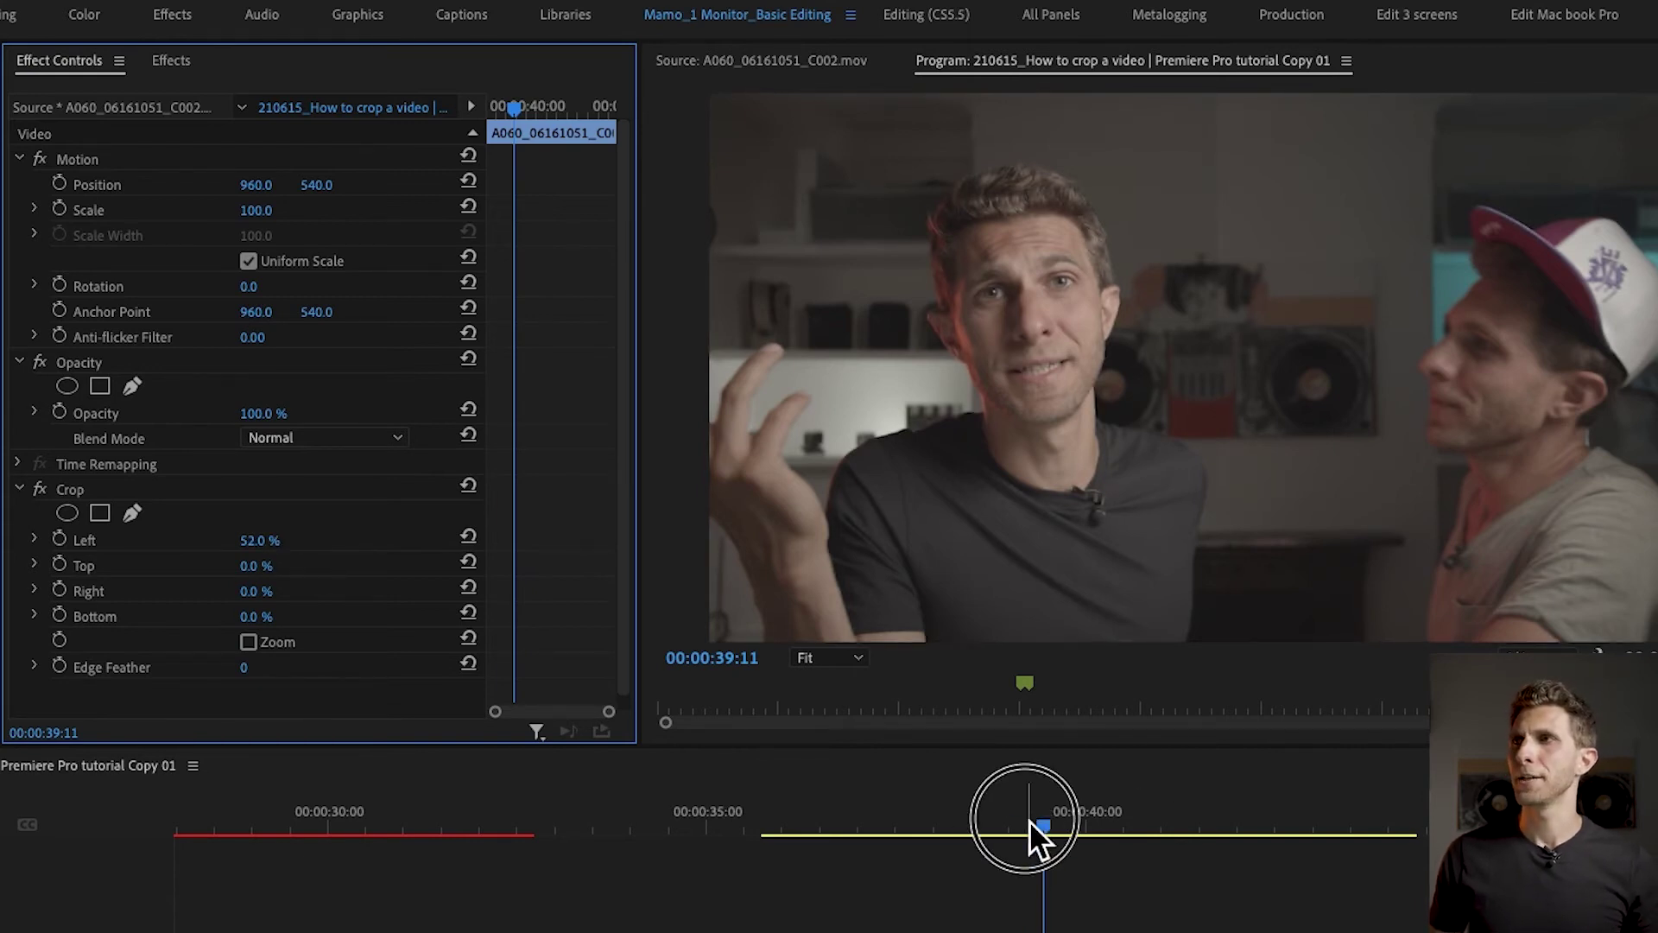
pyautogui.moveTo(1029, 820); pyautogui.dragTo(954, 836)
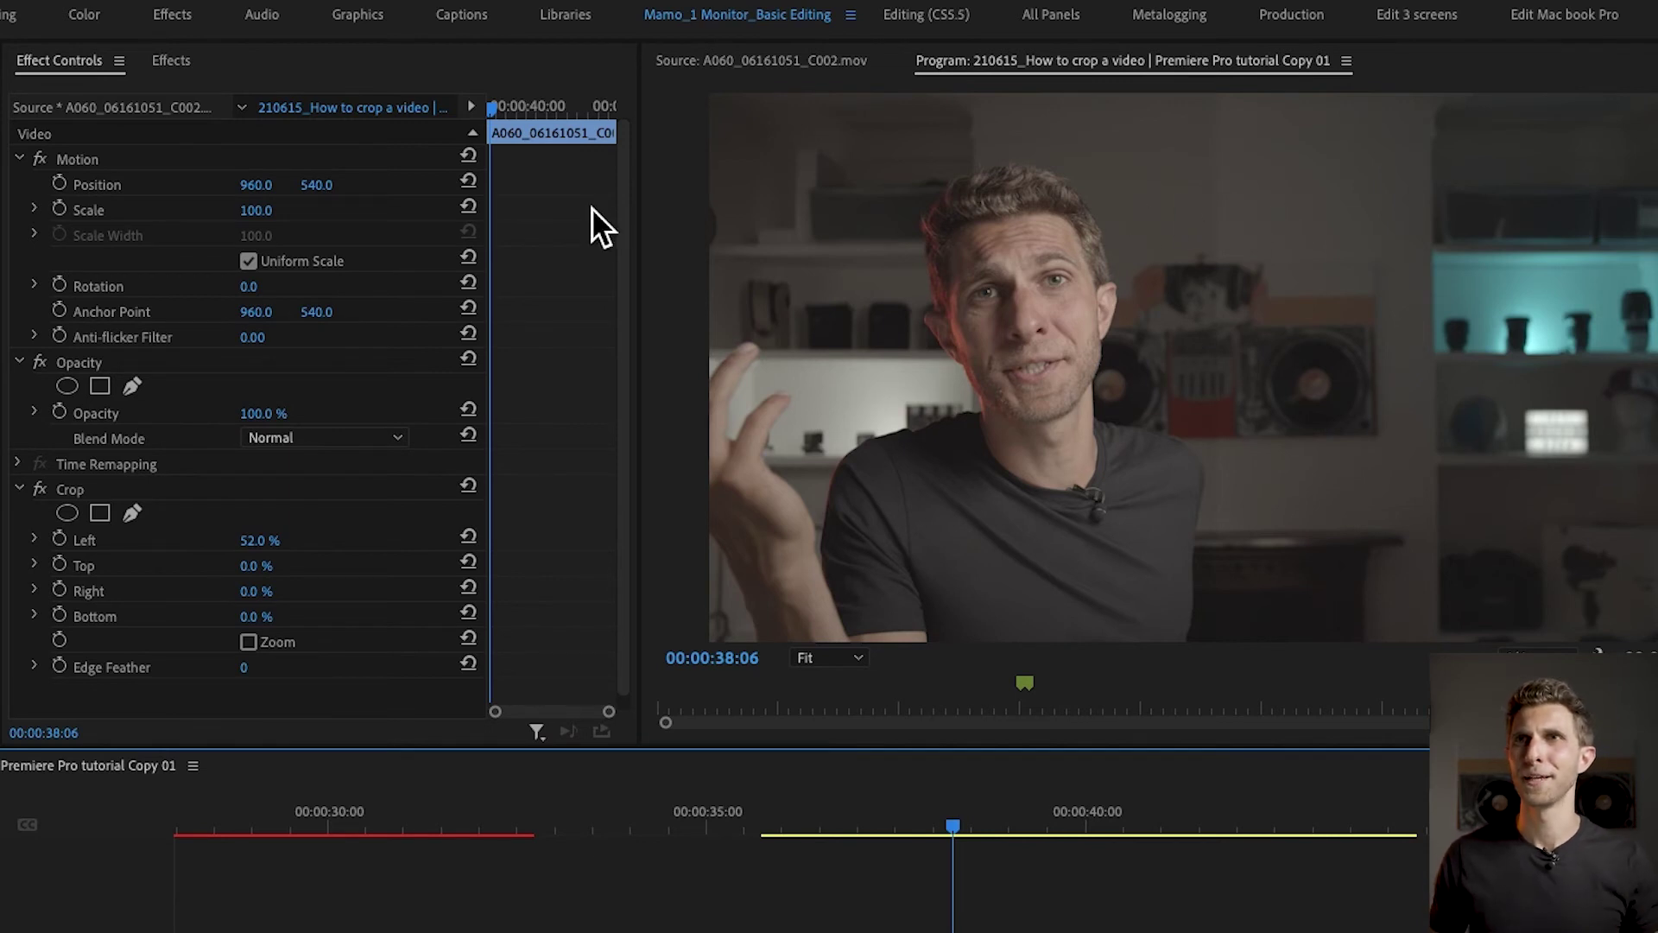
pyautogui.click(464, 7)
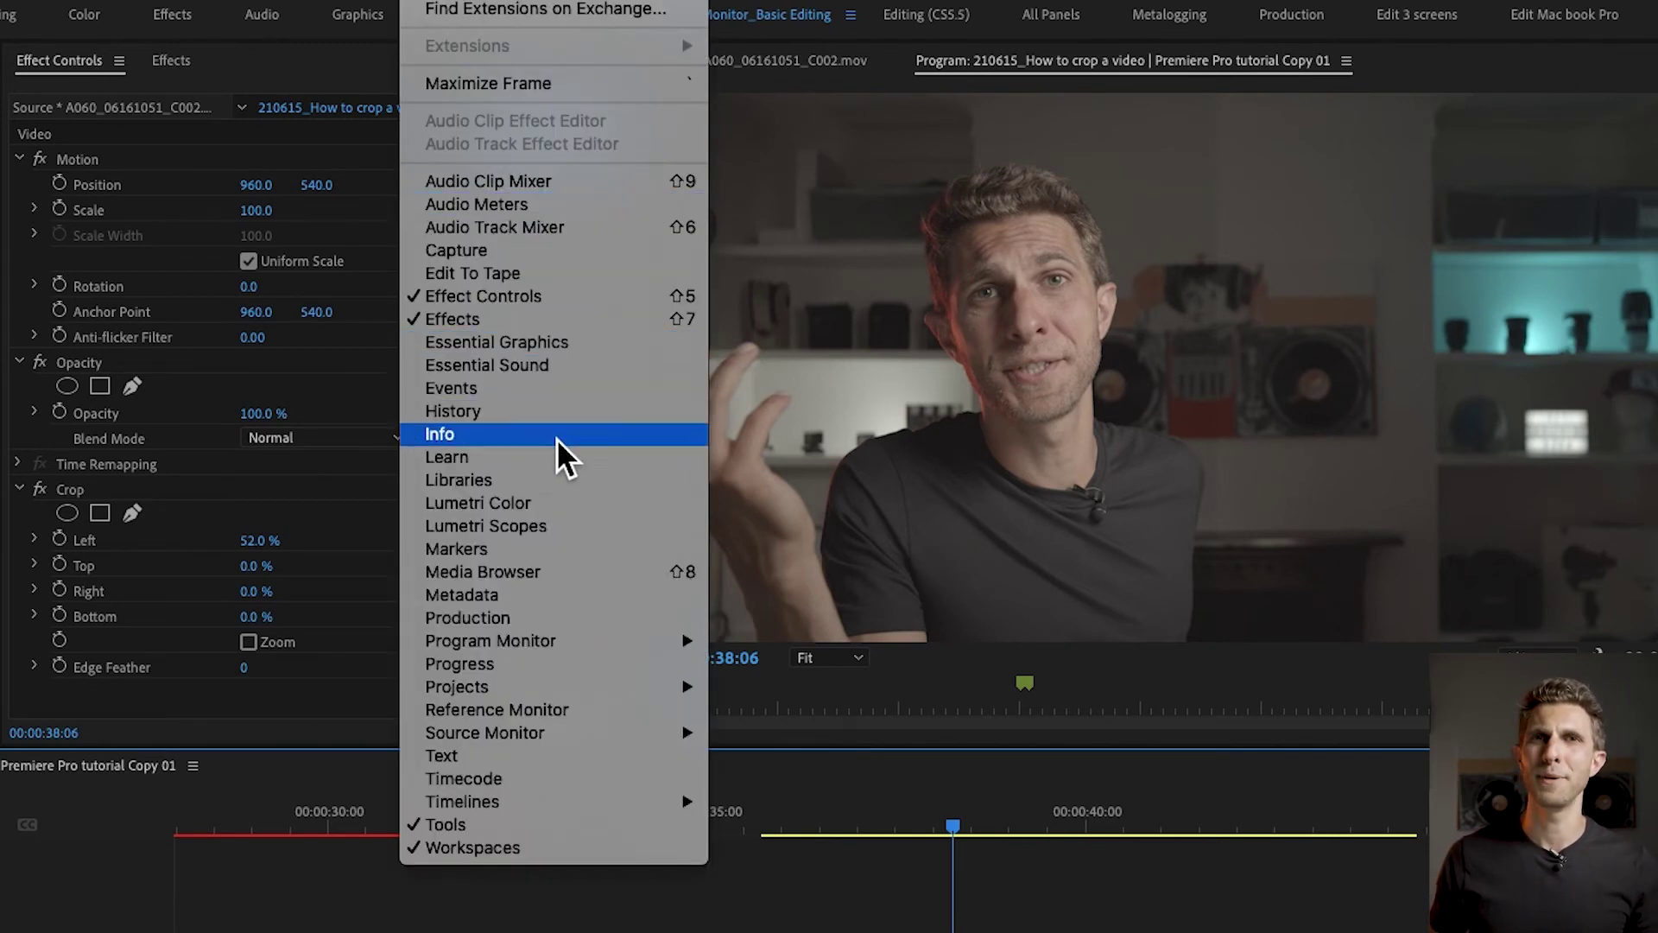
pyautogui.click(553, 513)
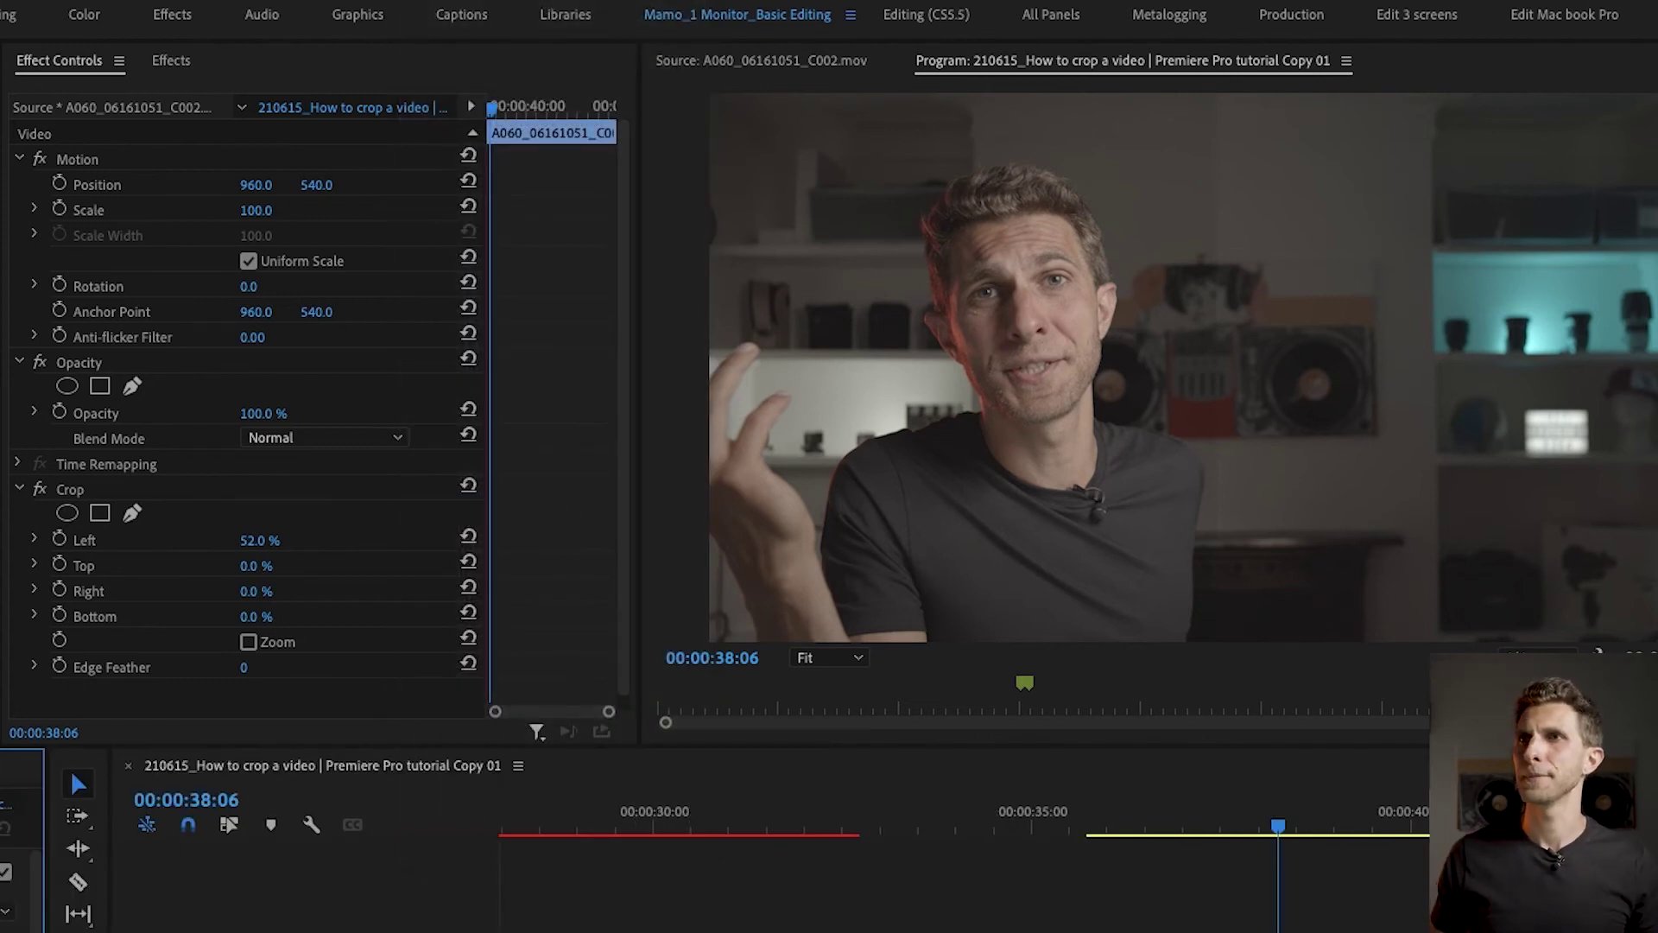
pyautogui.click(1331, 812)
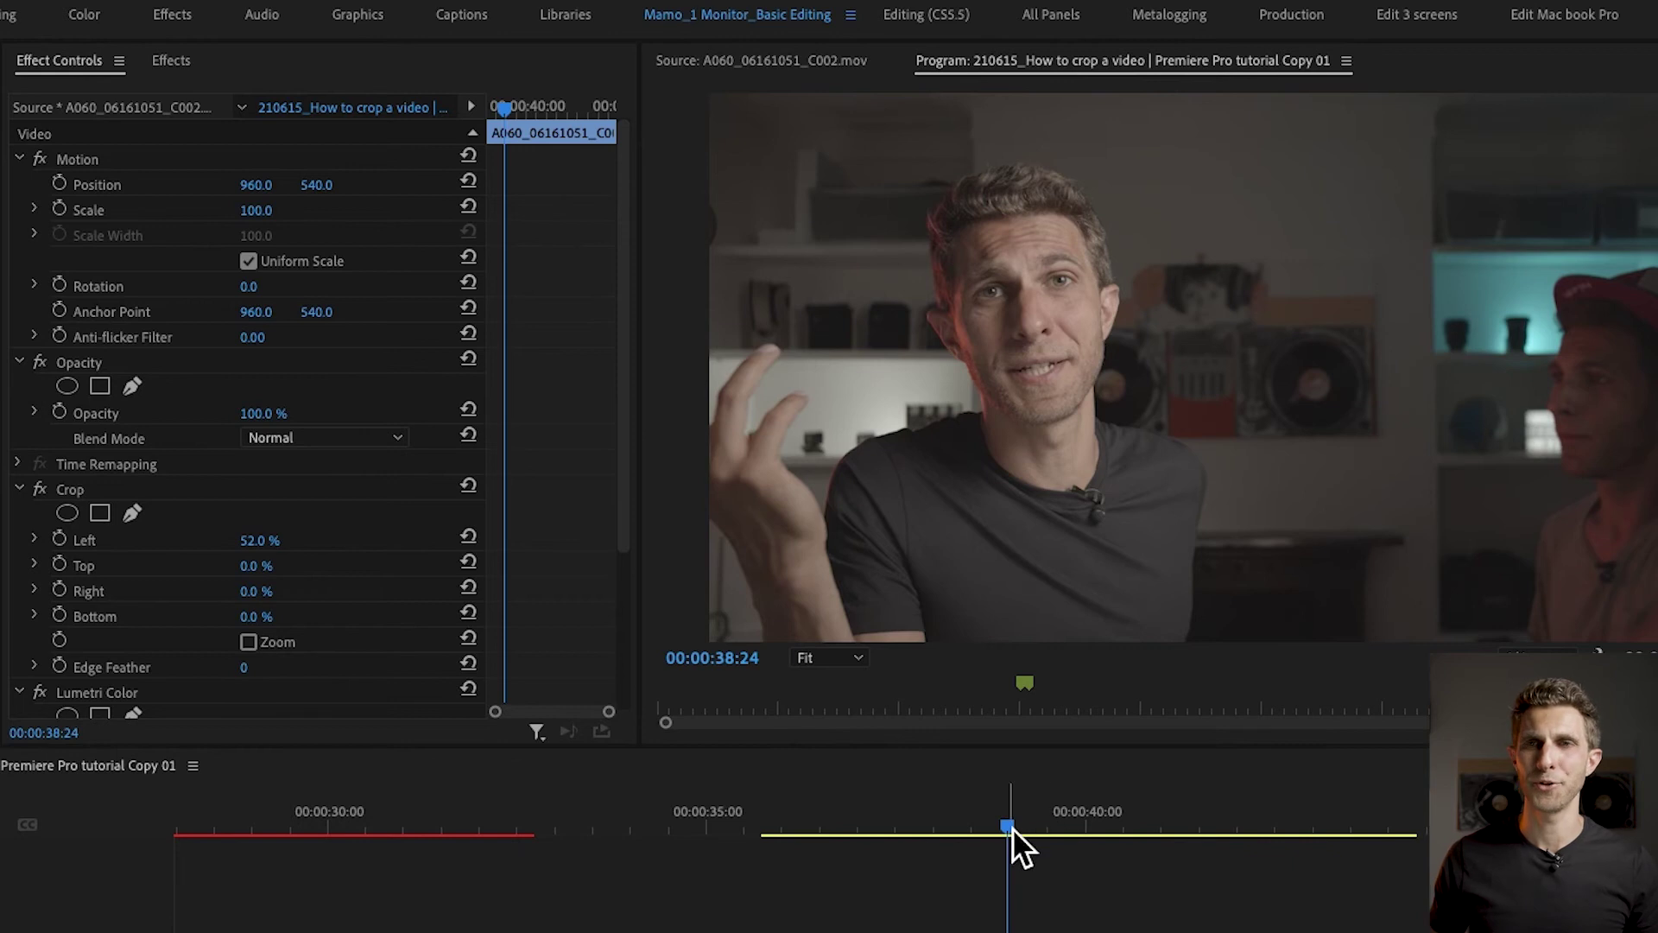
pyautogui.moveTo(1011, 827); pyautogui.dragTo(1179, 874)
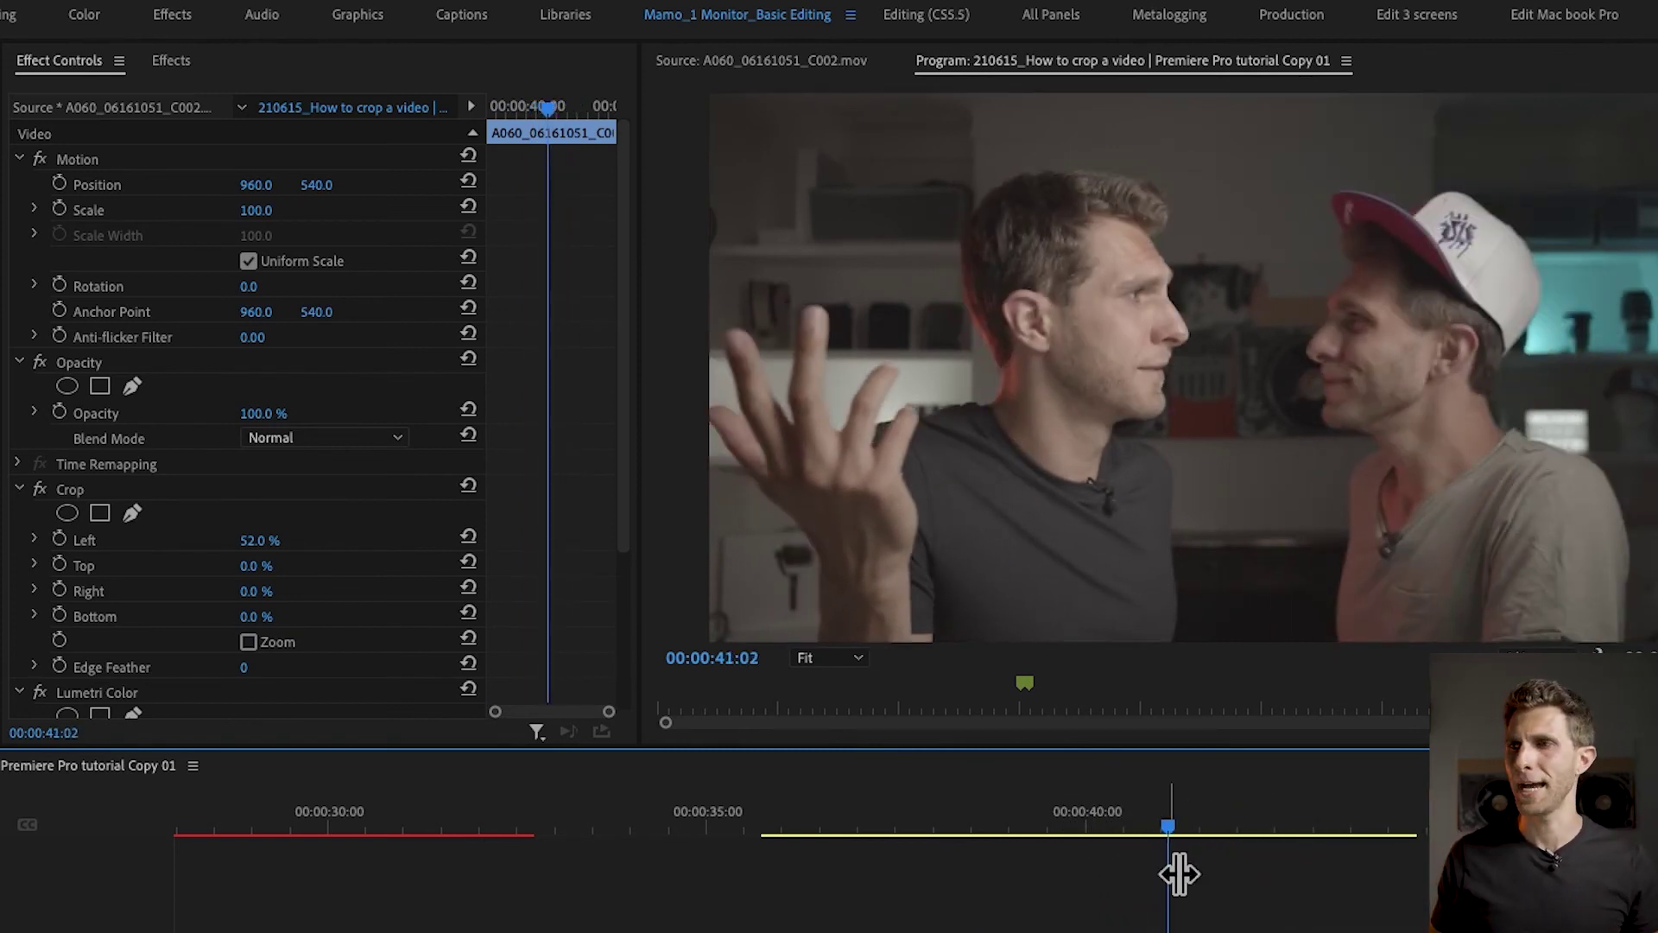
pyautogui.moveTo(968, 818); pyautogui.dragTo(1079, 843)
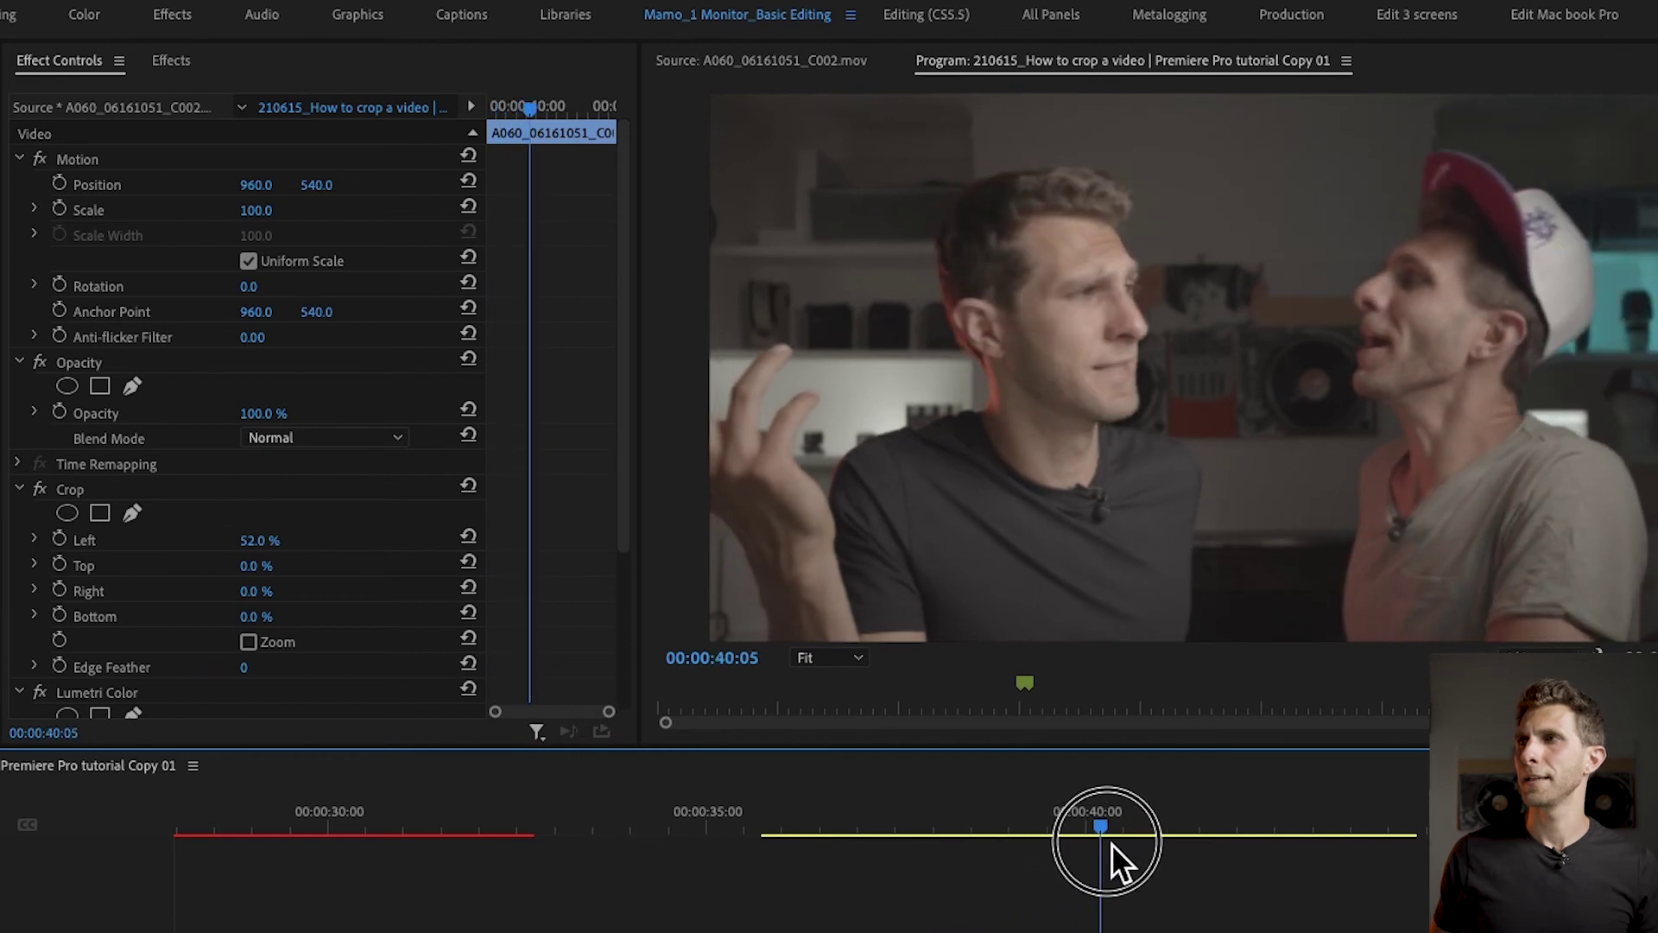
pyautogui.moveTo(1111, 843); pyautogui.dragTo(1379, 848)
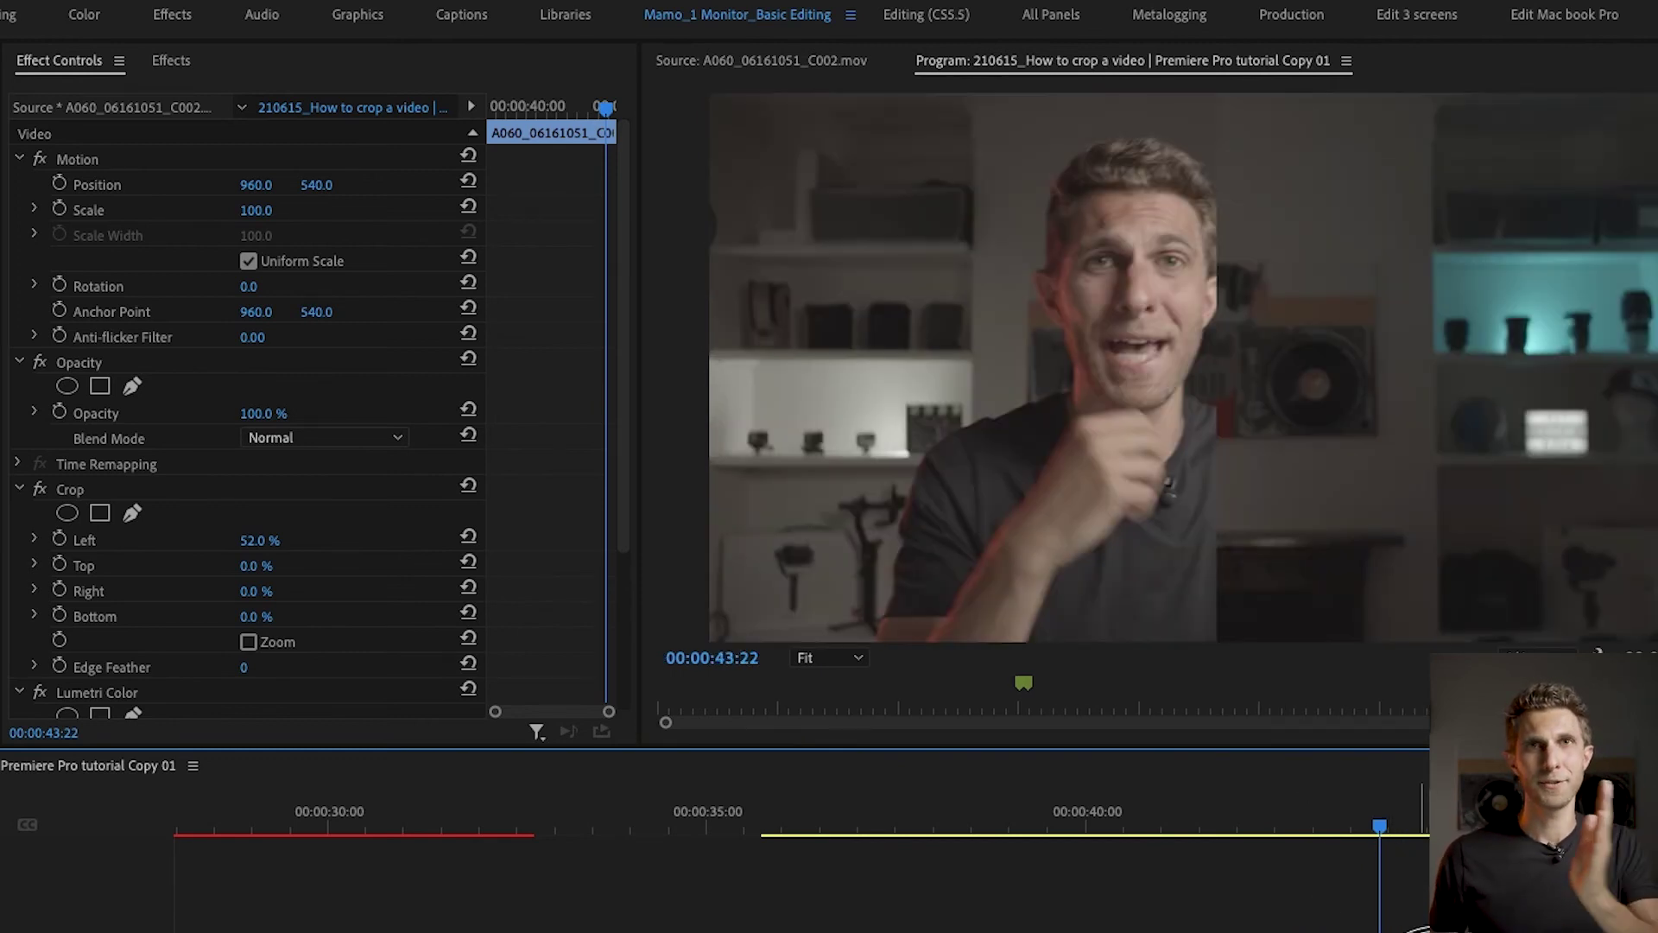
pyautogui.click(1414, 827)
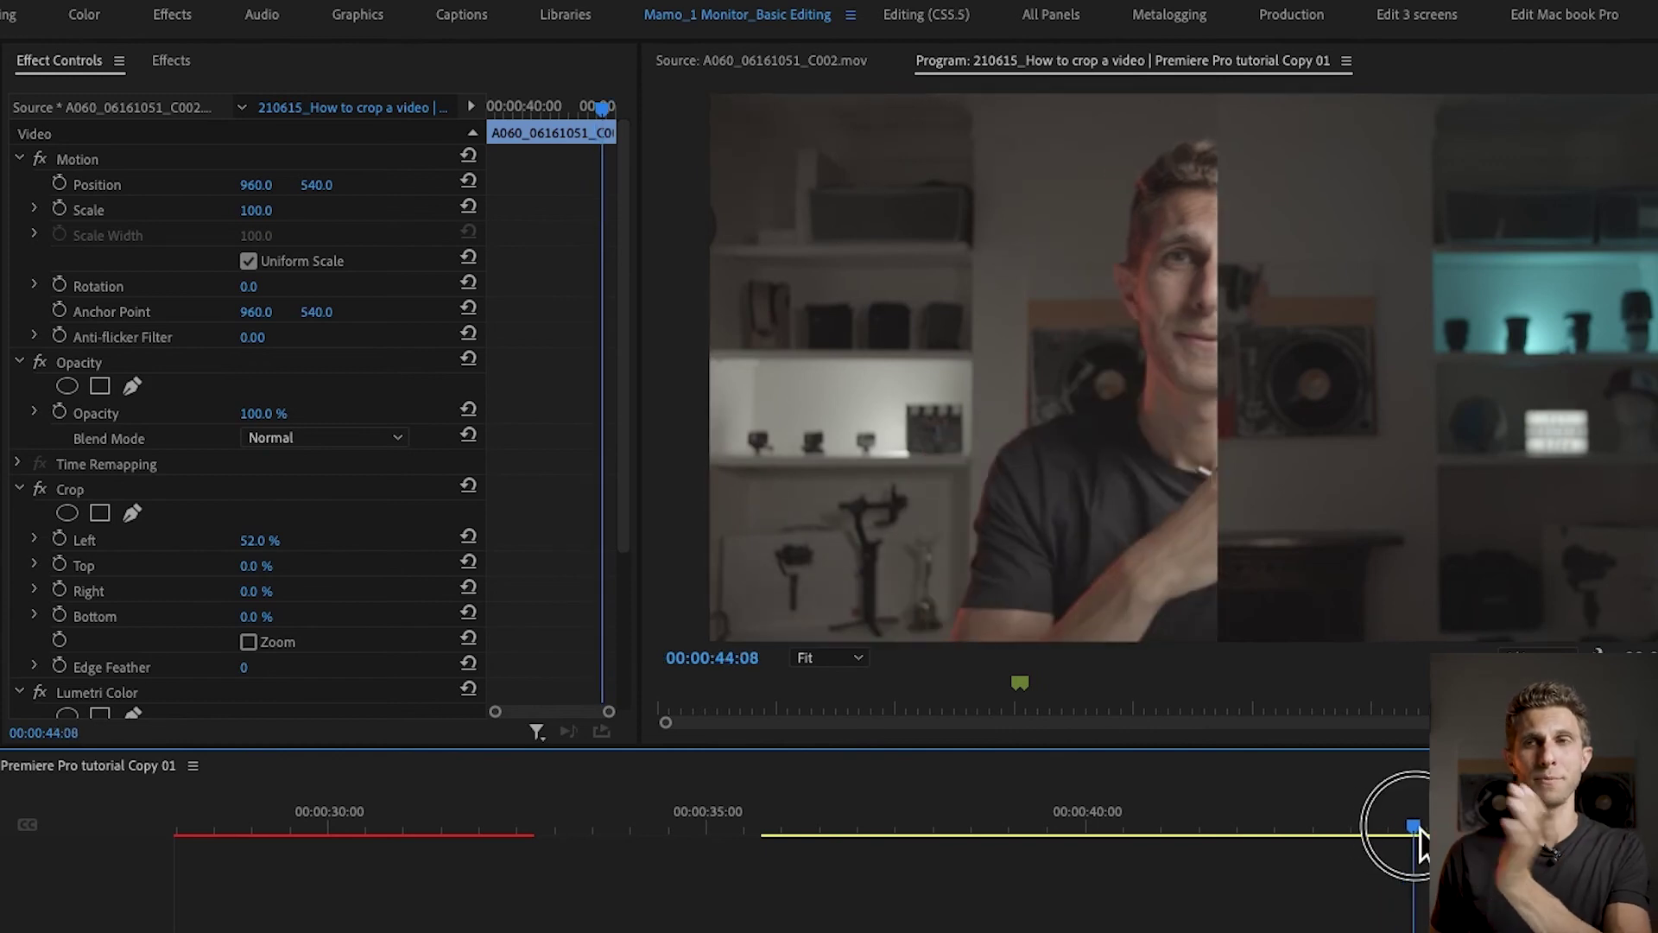
pyautogui.moveTo(1418, 829); pyautogui.dragTo(1339, 843)
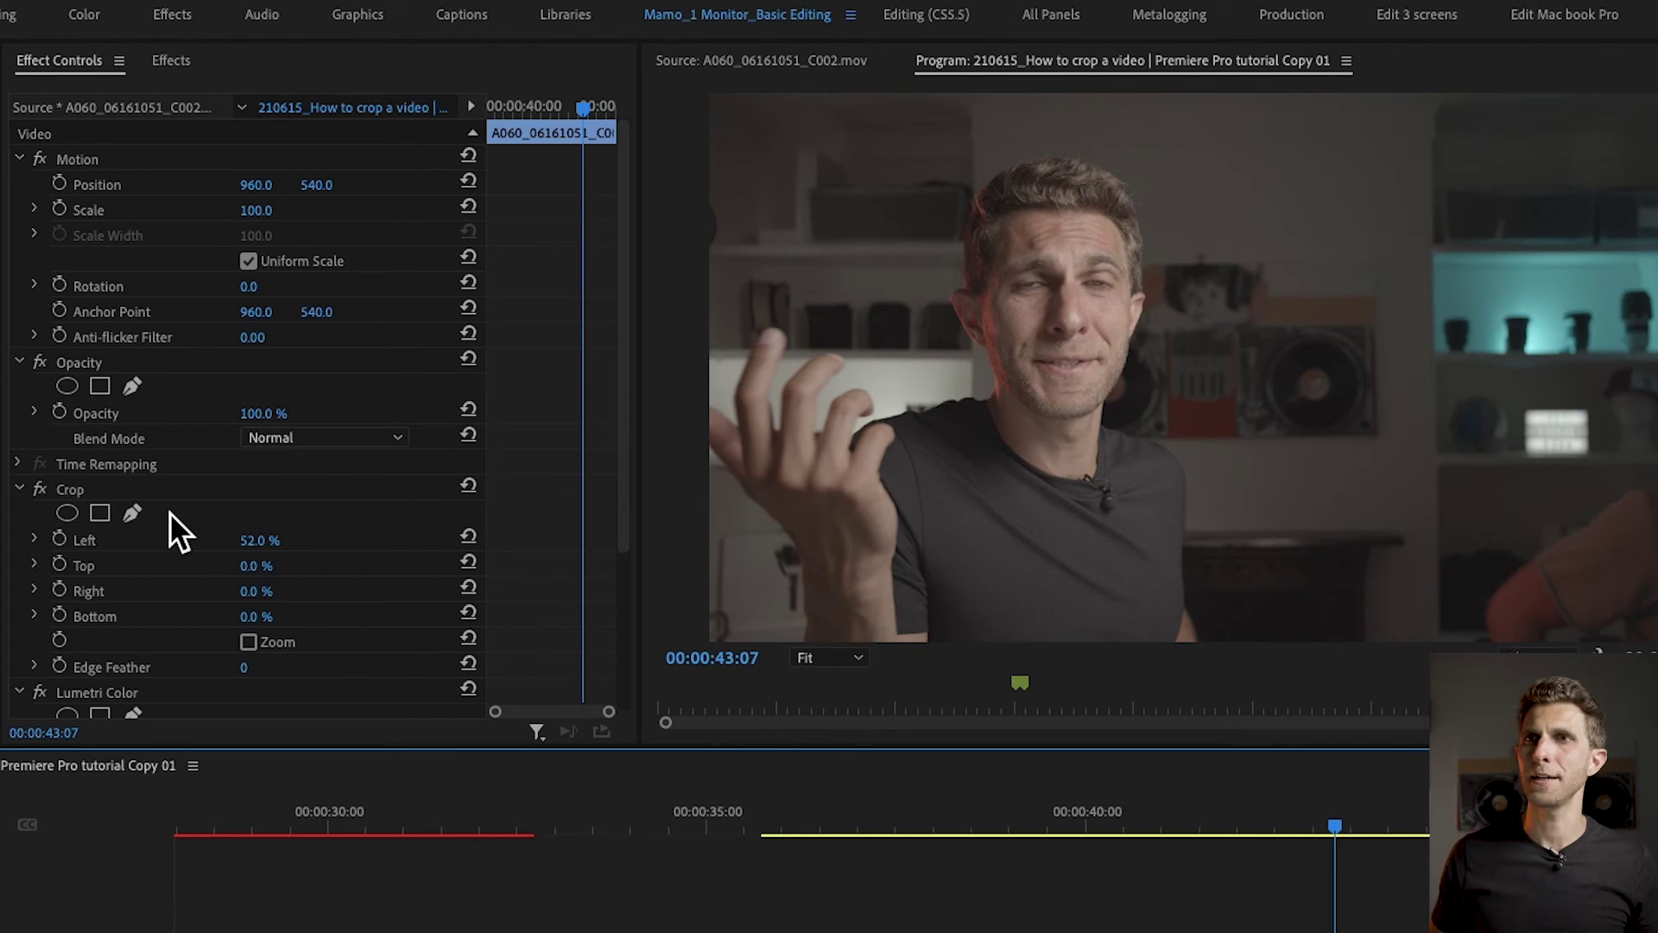
# - With the crop outline shown, set C002's Crop Left to about 53% near 00:00:42:16
pyautogui.scroll(-1, 129, 484)
pyautogui.click(85, 453)
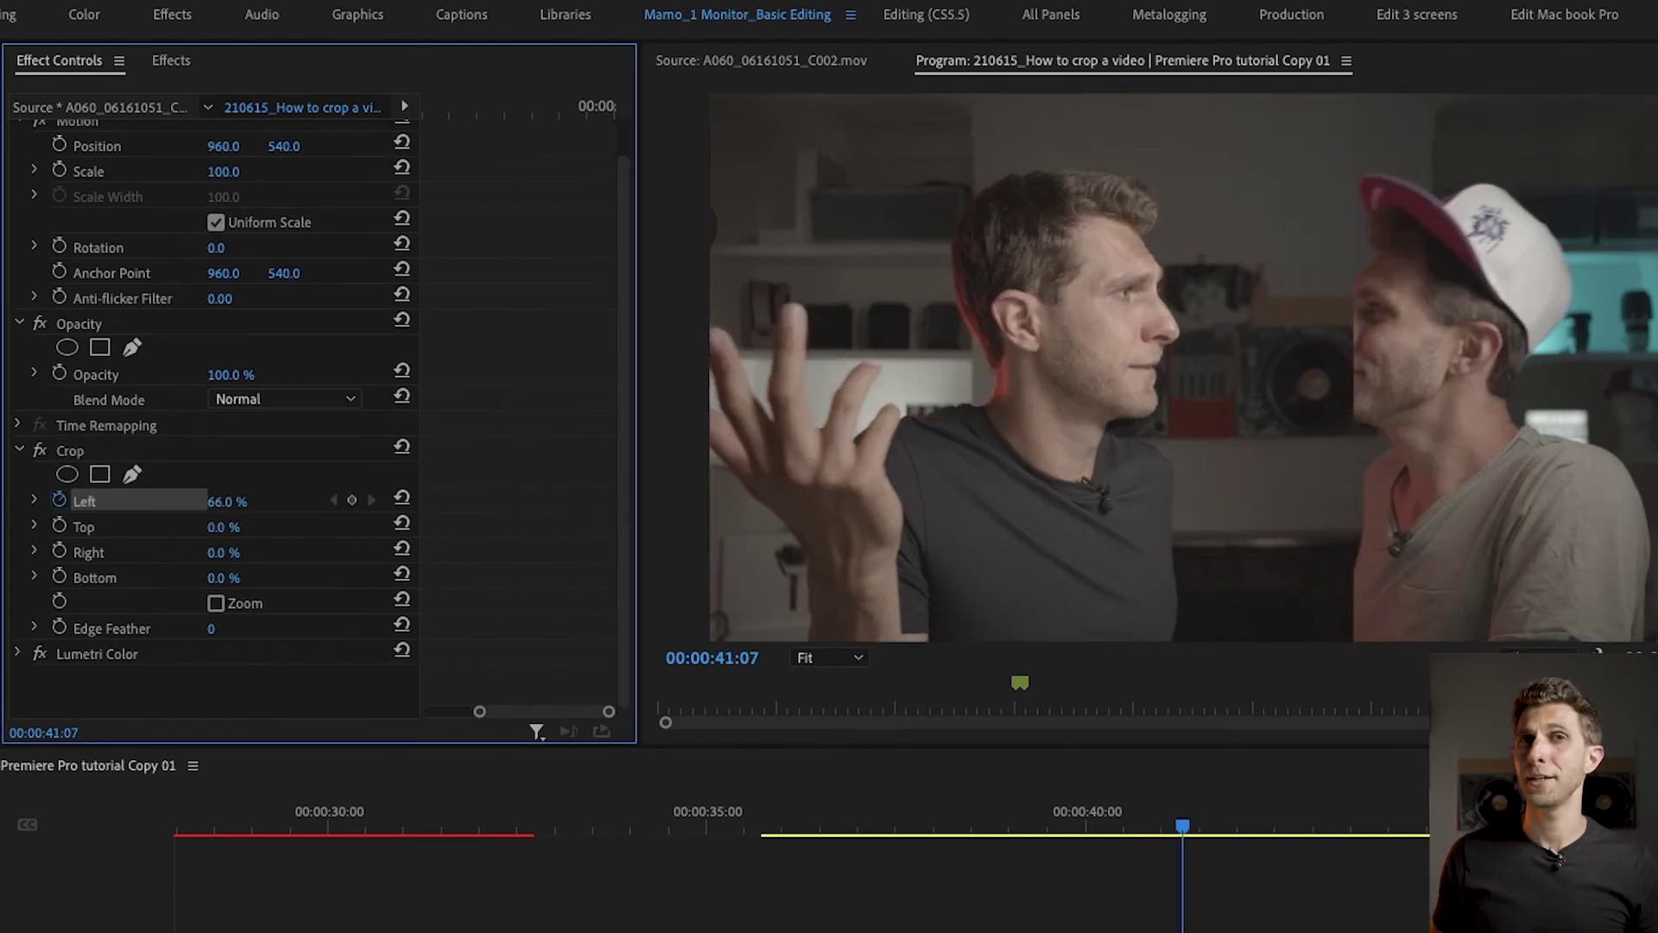
pyautogui.moveTo(226, 502); pyautogui.dragTo(296, 527)
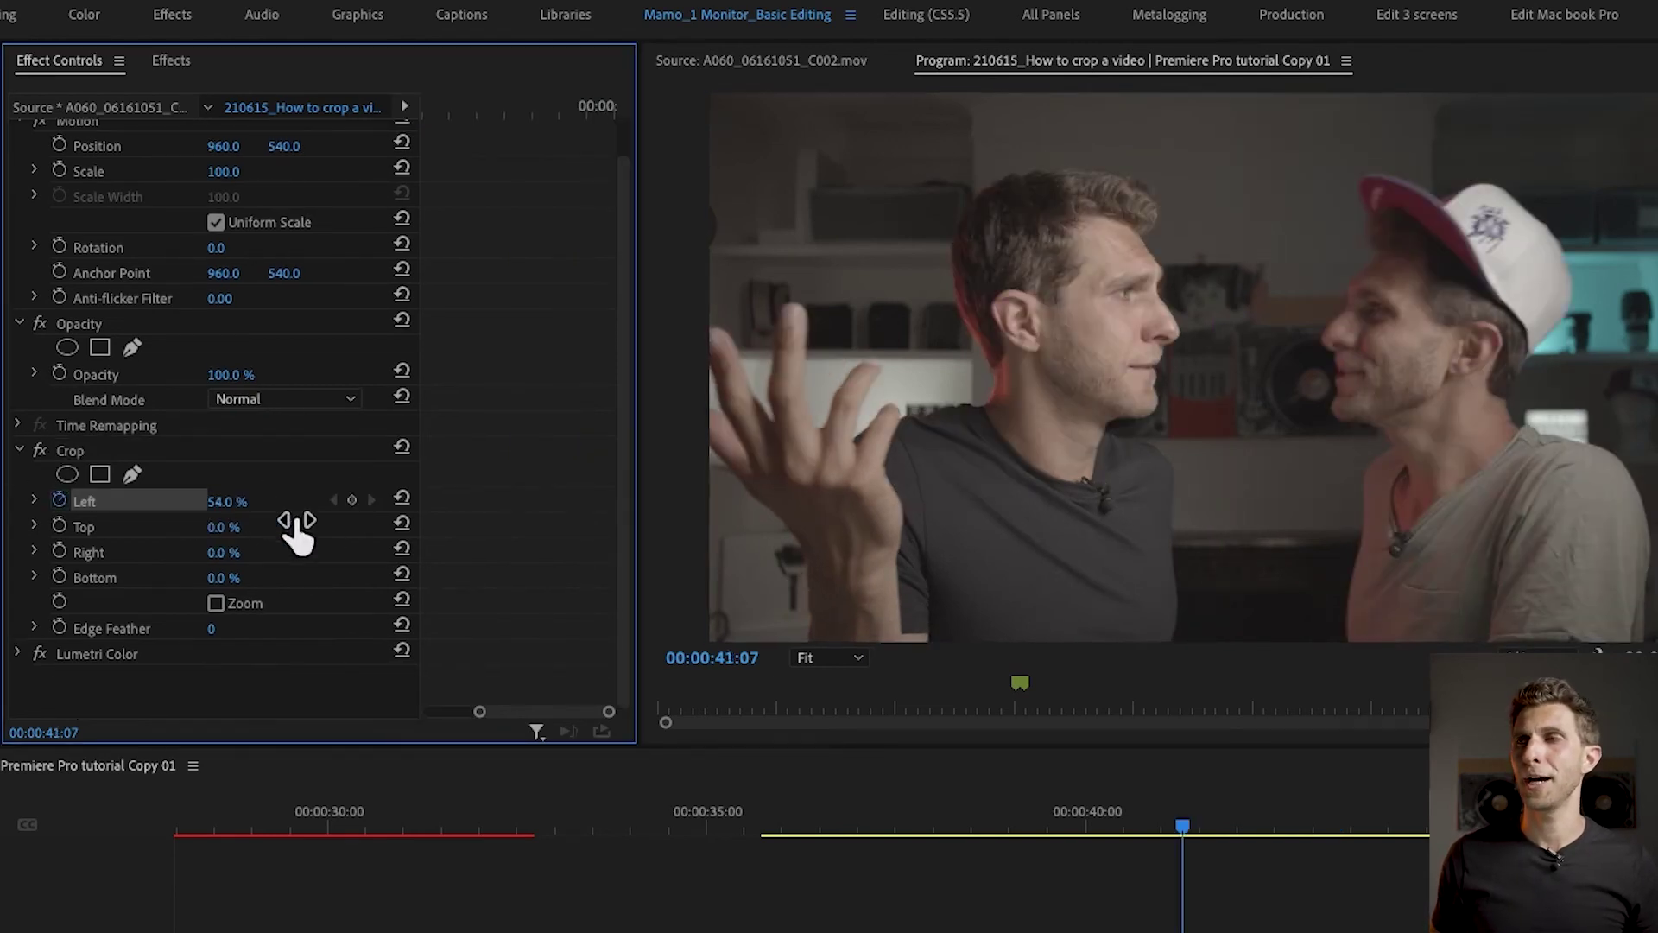
pyautogui.moveTo(1284, 803)
pyautogui.mouseDown()
pyautogui.moveTo(1261, 827)
pyautogui.moveTo(1287, 828)
pyautogui.mouseUp()
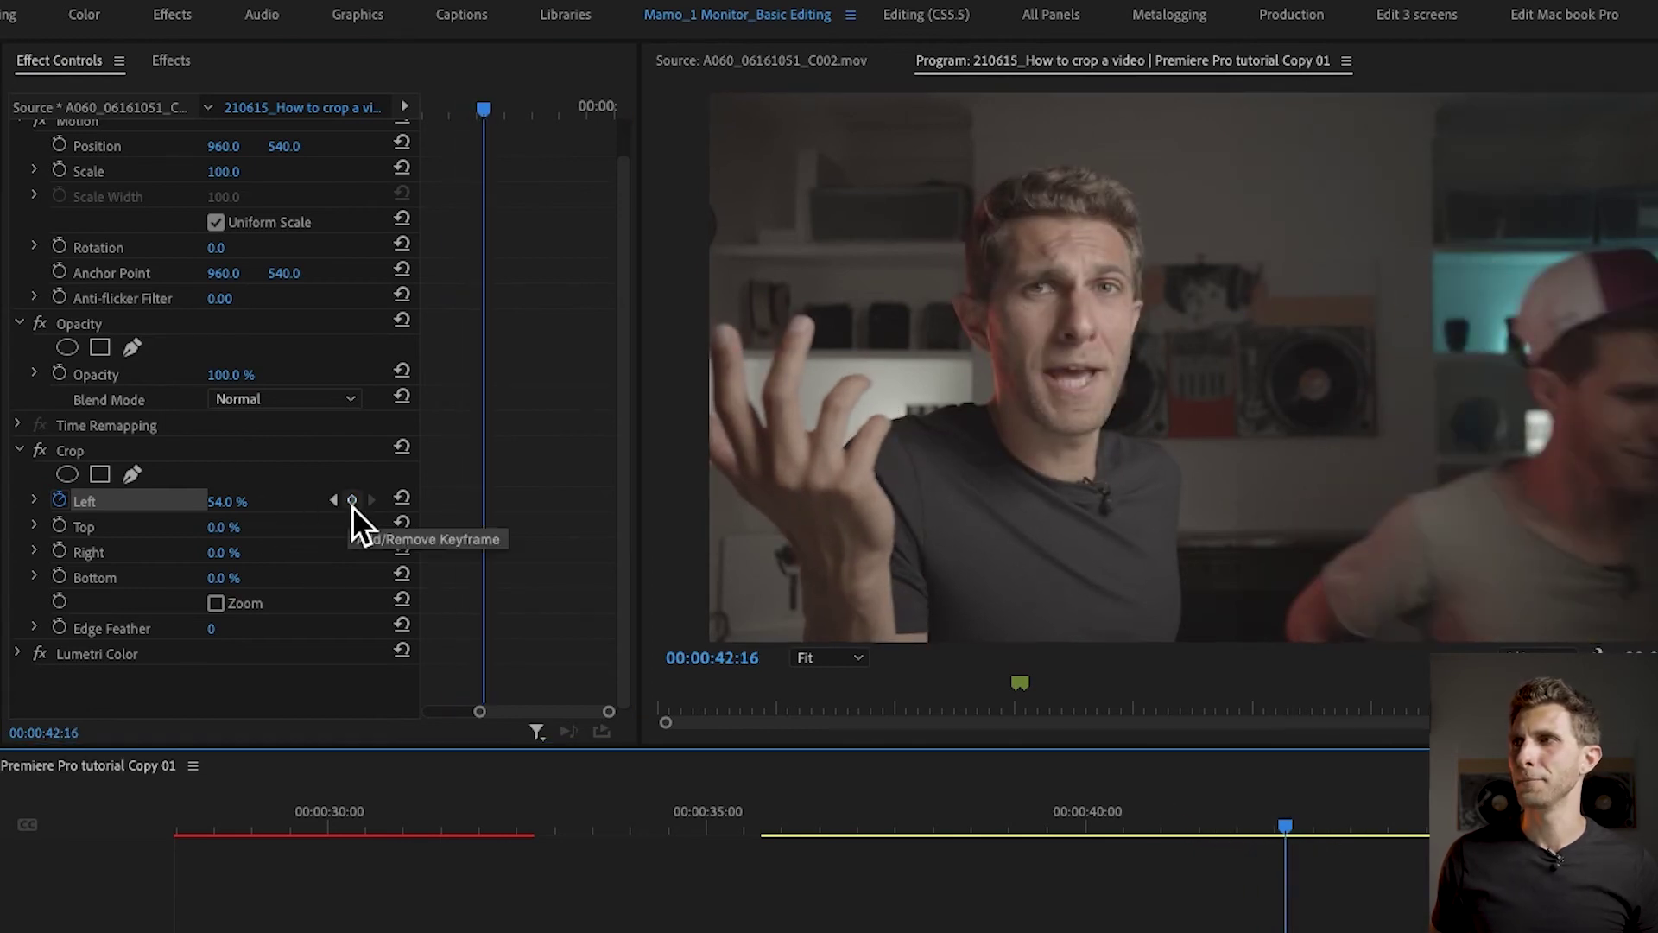
pyautogui.click(244, 502)
pyautogui.write('52')
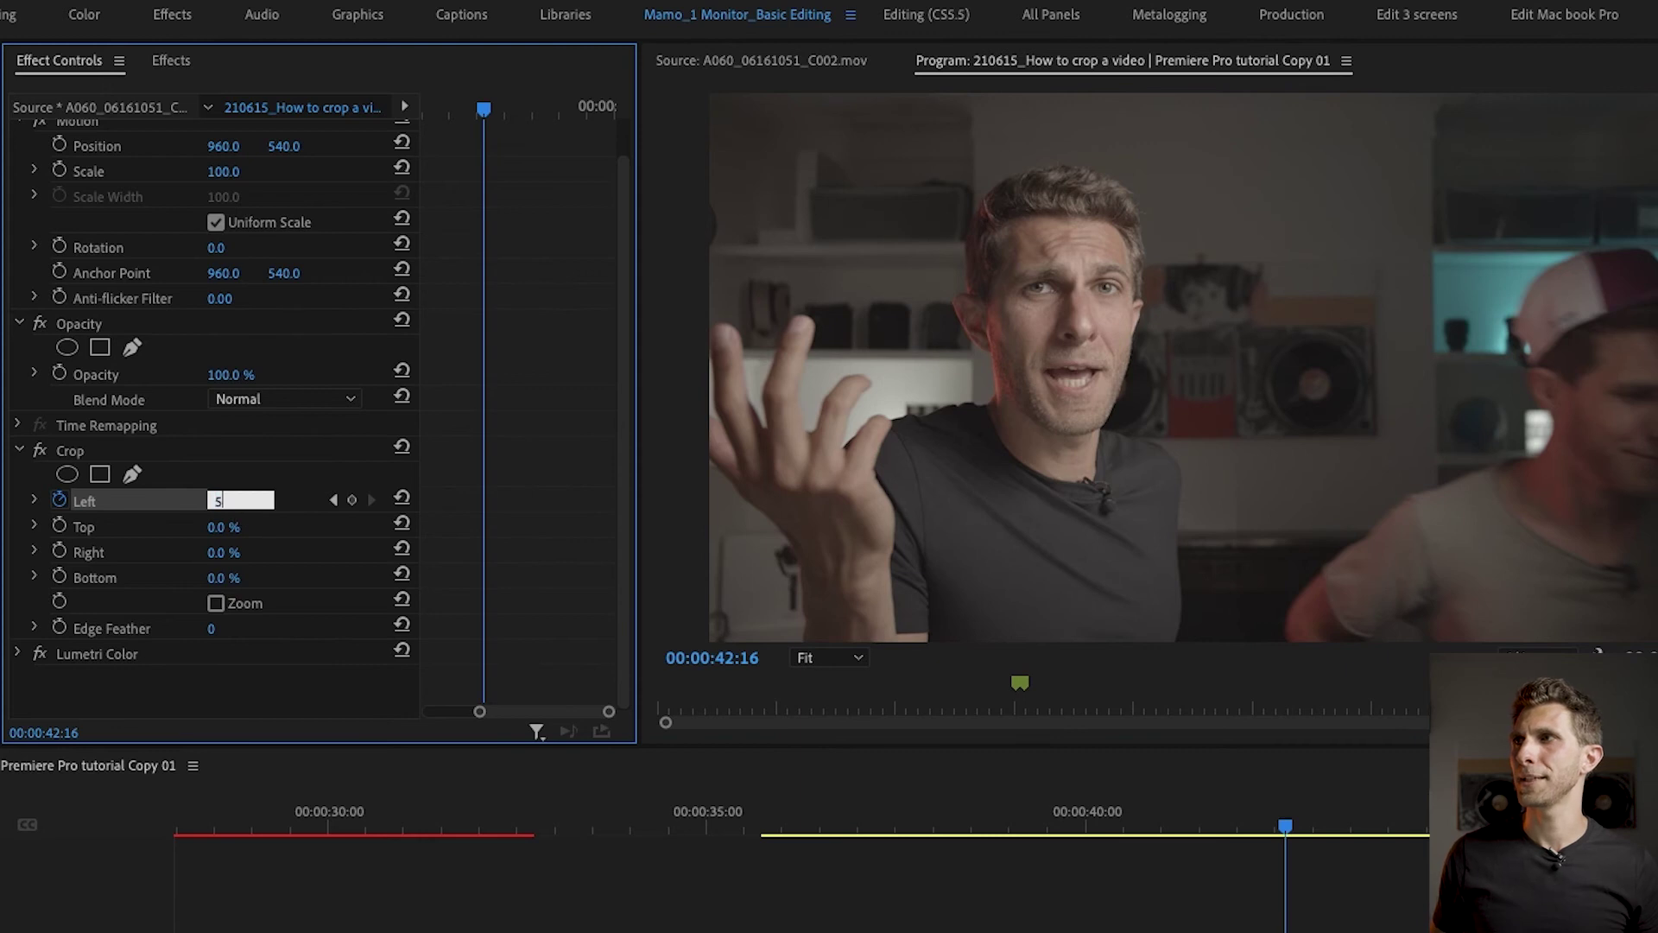
pyautogui.press('Return')
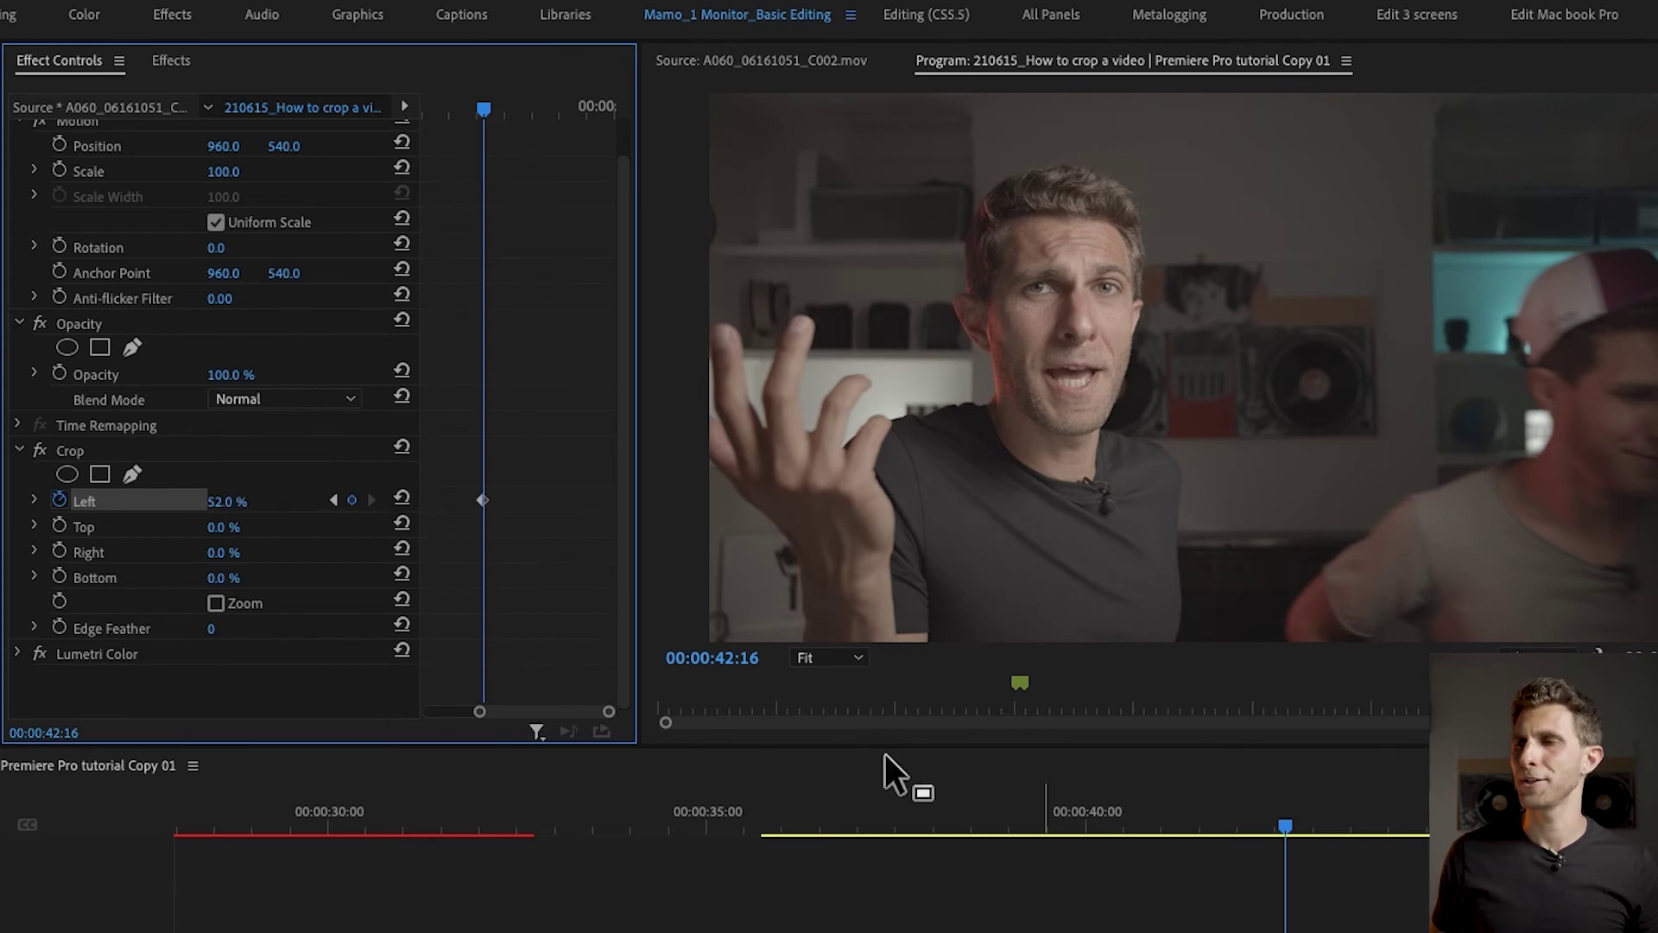
pyautogui.press('Up')
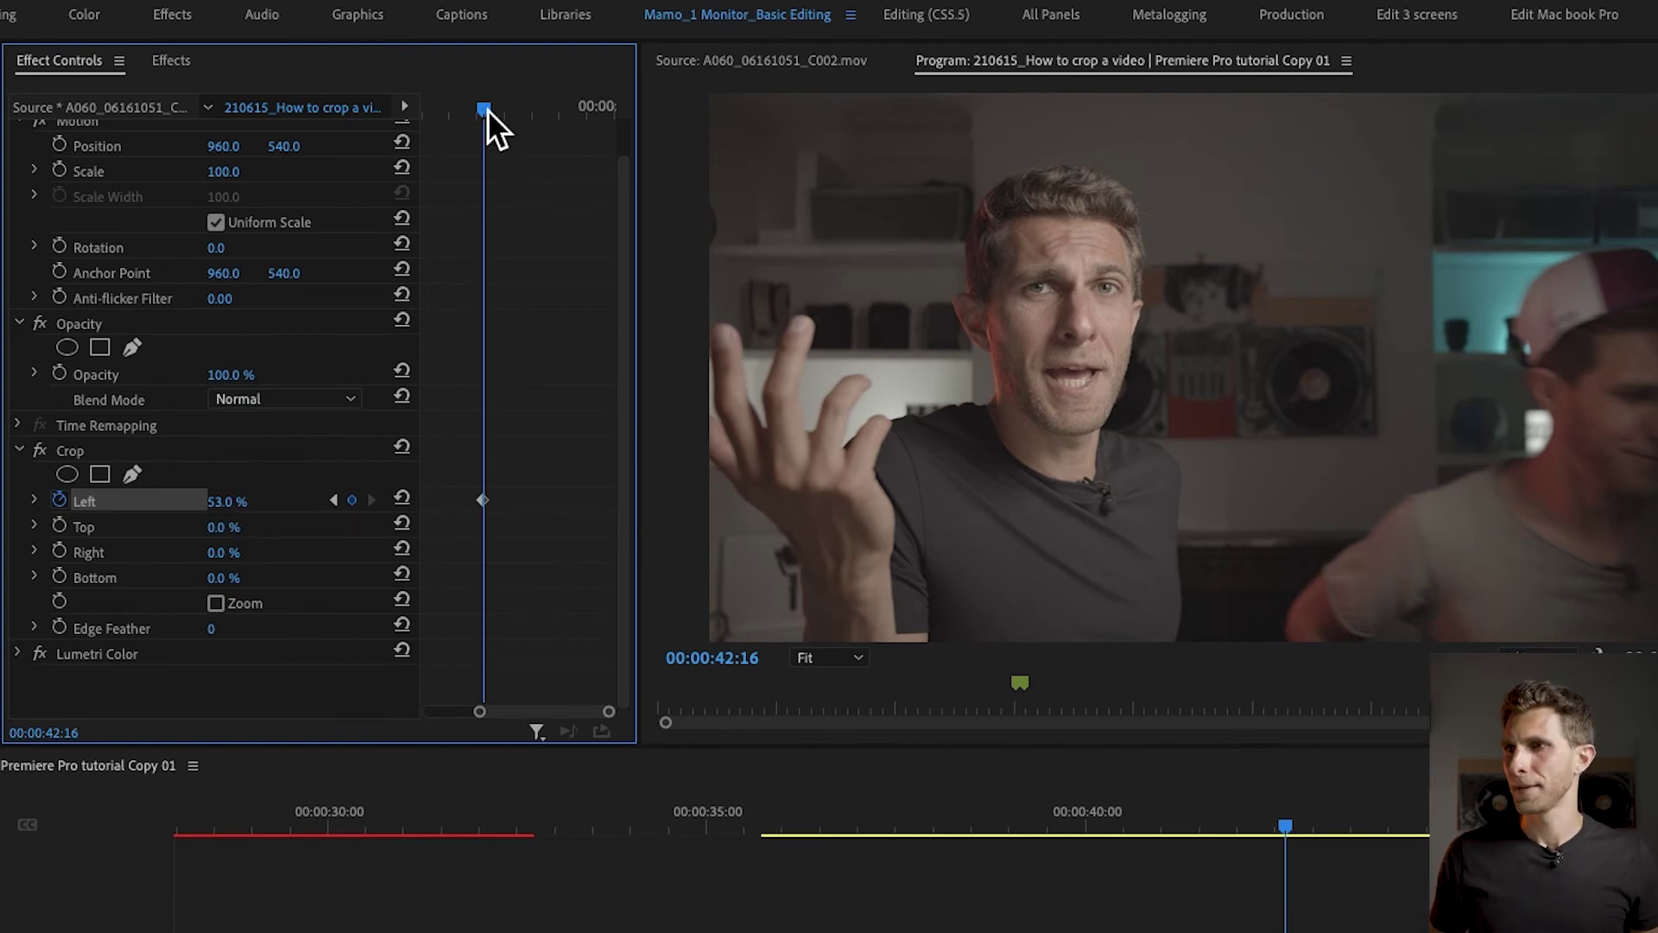
pyautogui.moveTo(487, 109); pyautogui.dragTo(520, 127)
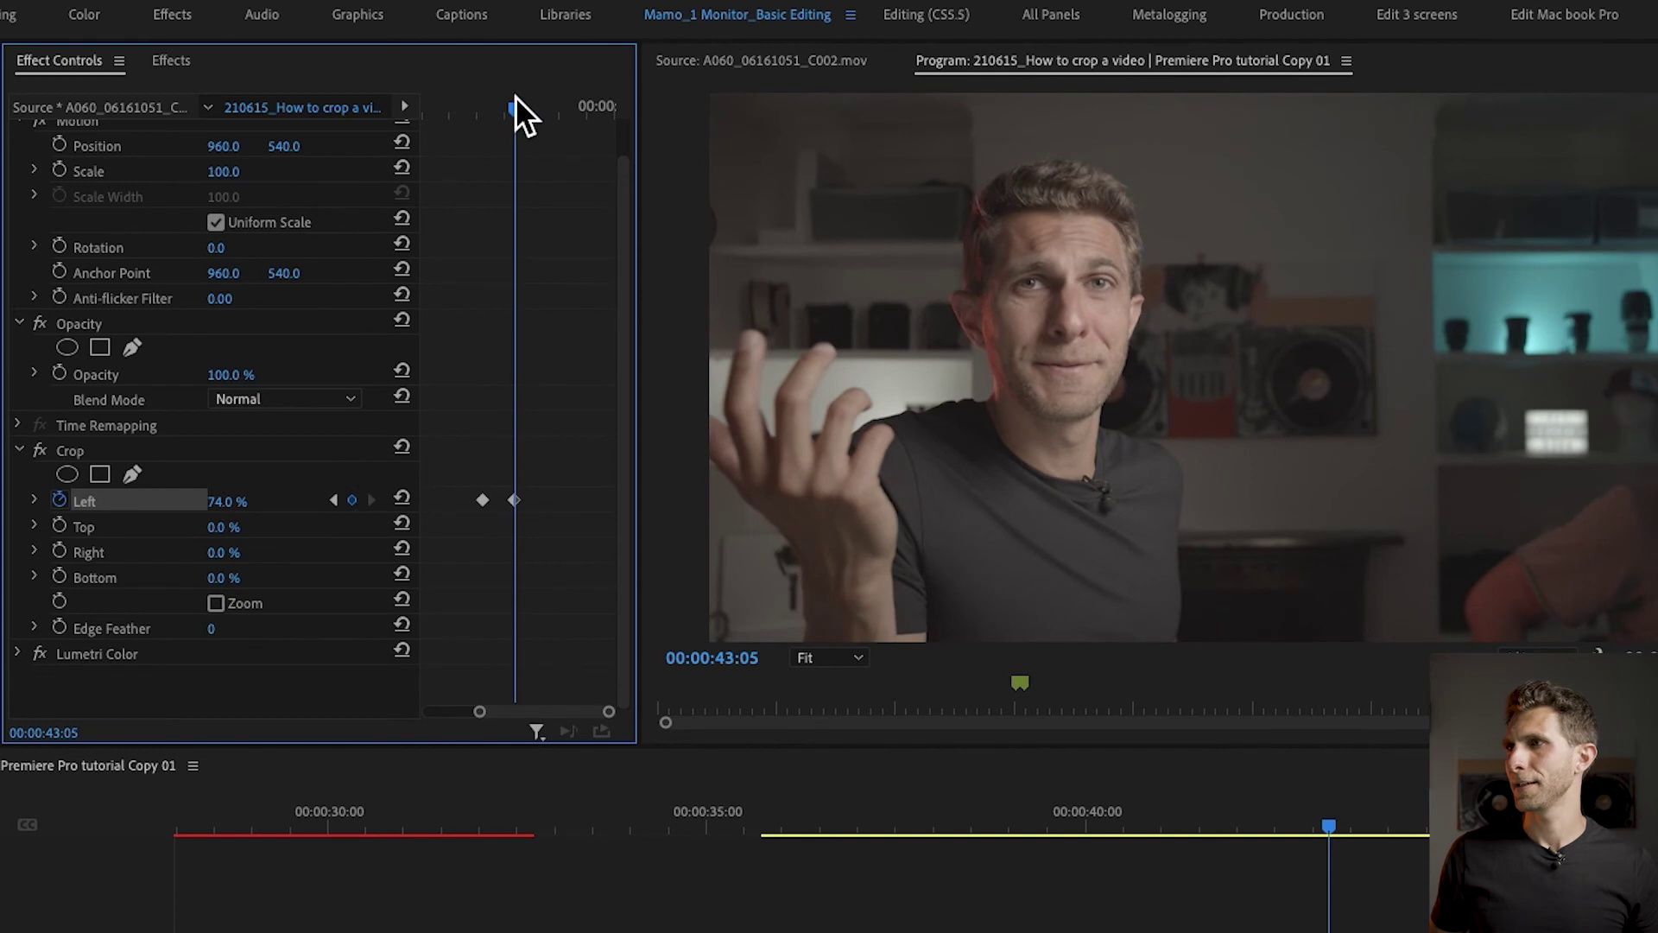
pyautogui.moveTo(515, 109)
pyautogui.mouseDown()
pyautogui.moveTo(468, 126)
pyautogui.moveTo(529, 136)
pyautogui.mouseUp()
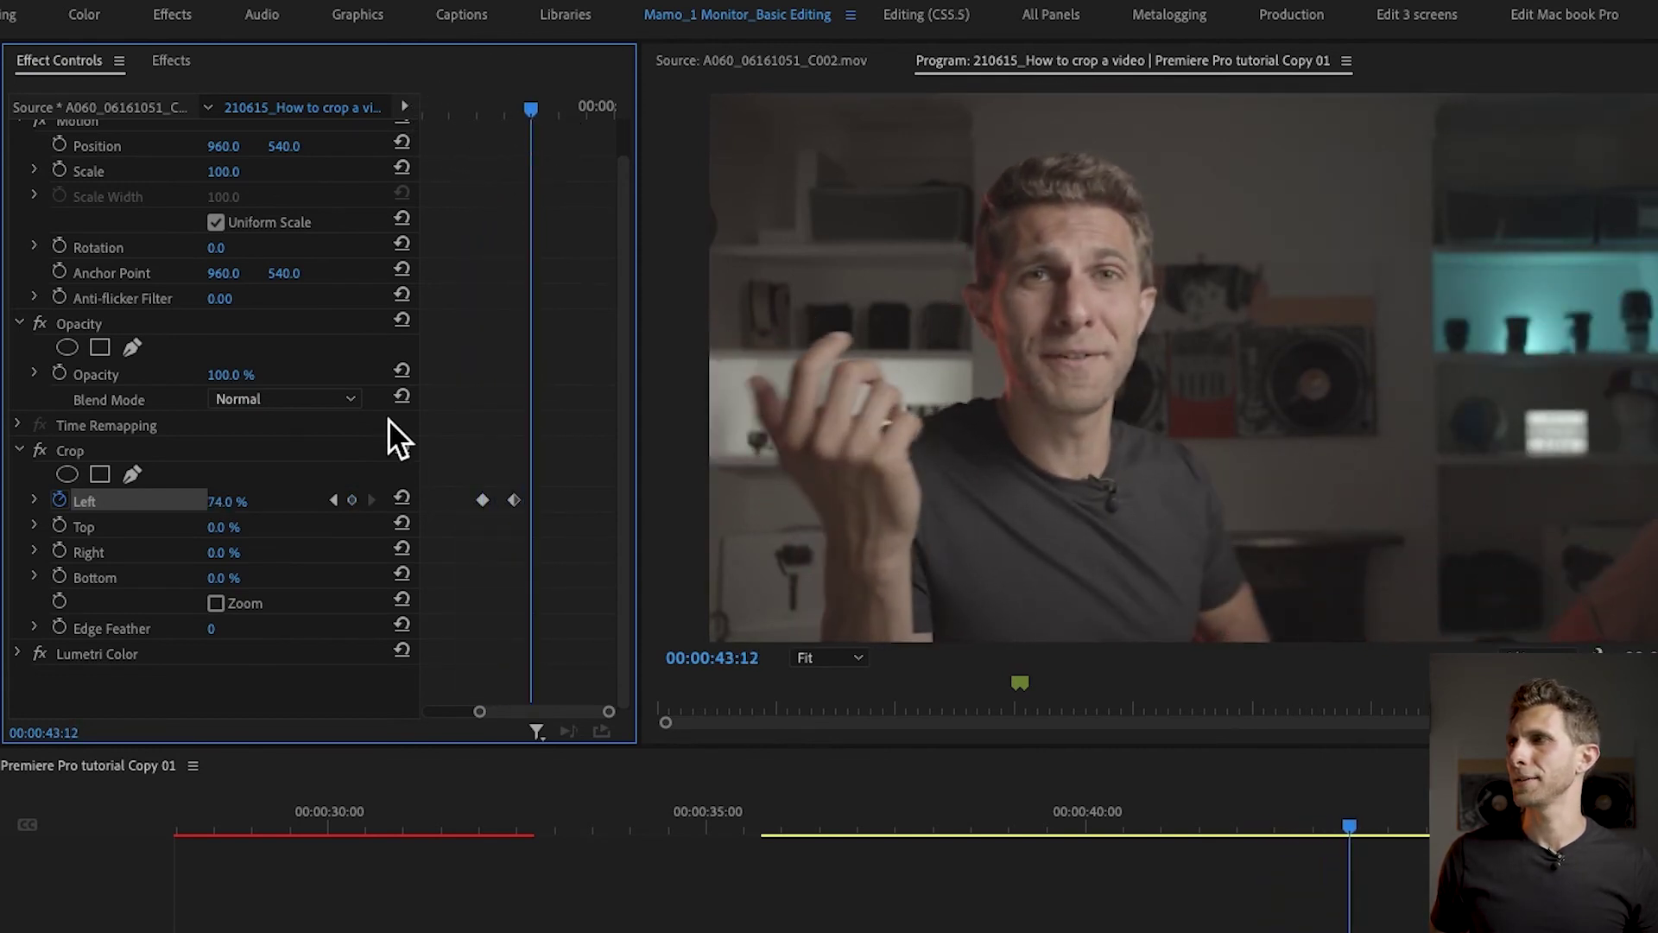
# - Keyframe Crop Left at 84% and then 100% by 00:00:44:00, and review the animation
pyautogui.moveTo(233, 508); pyautogui.dragTo(259, 508)
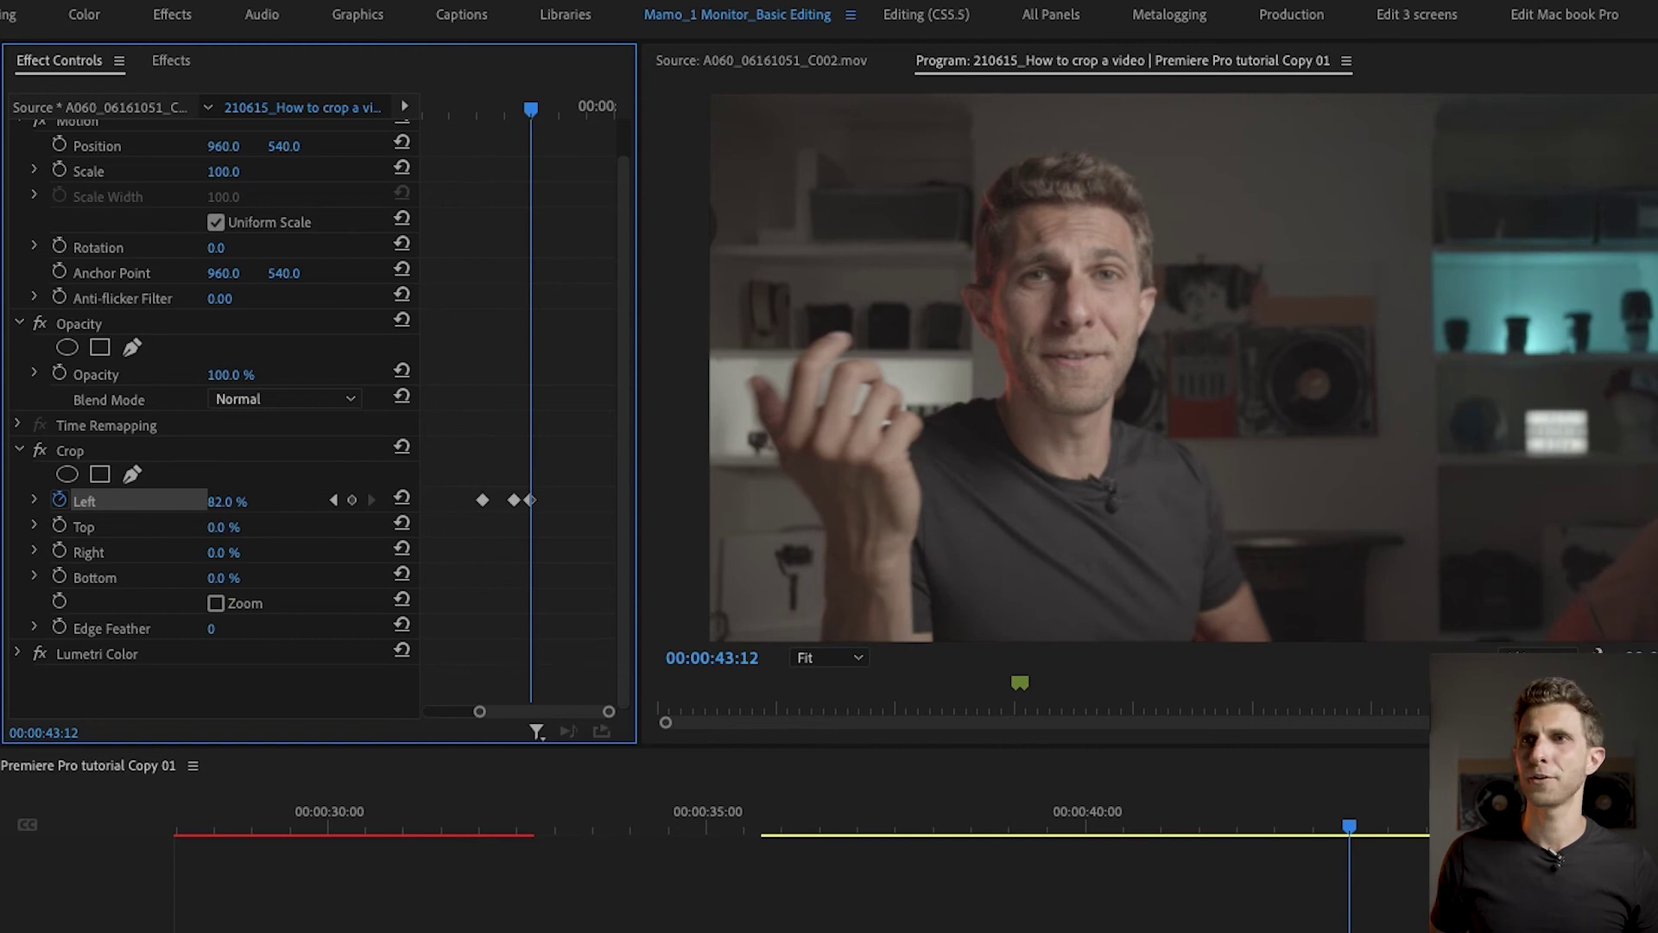
pyautogui.moveTo(538, 108); pyautogui.dragTo(555, 118)
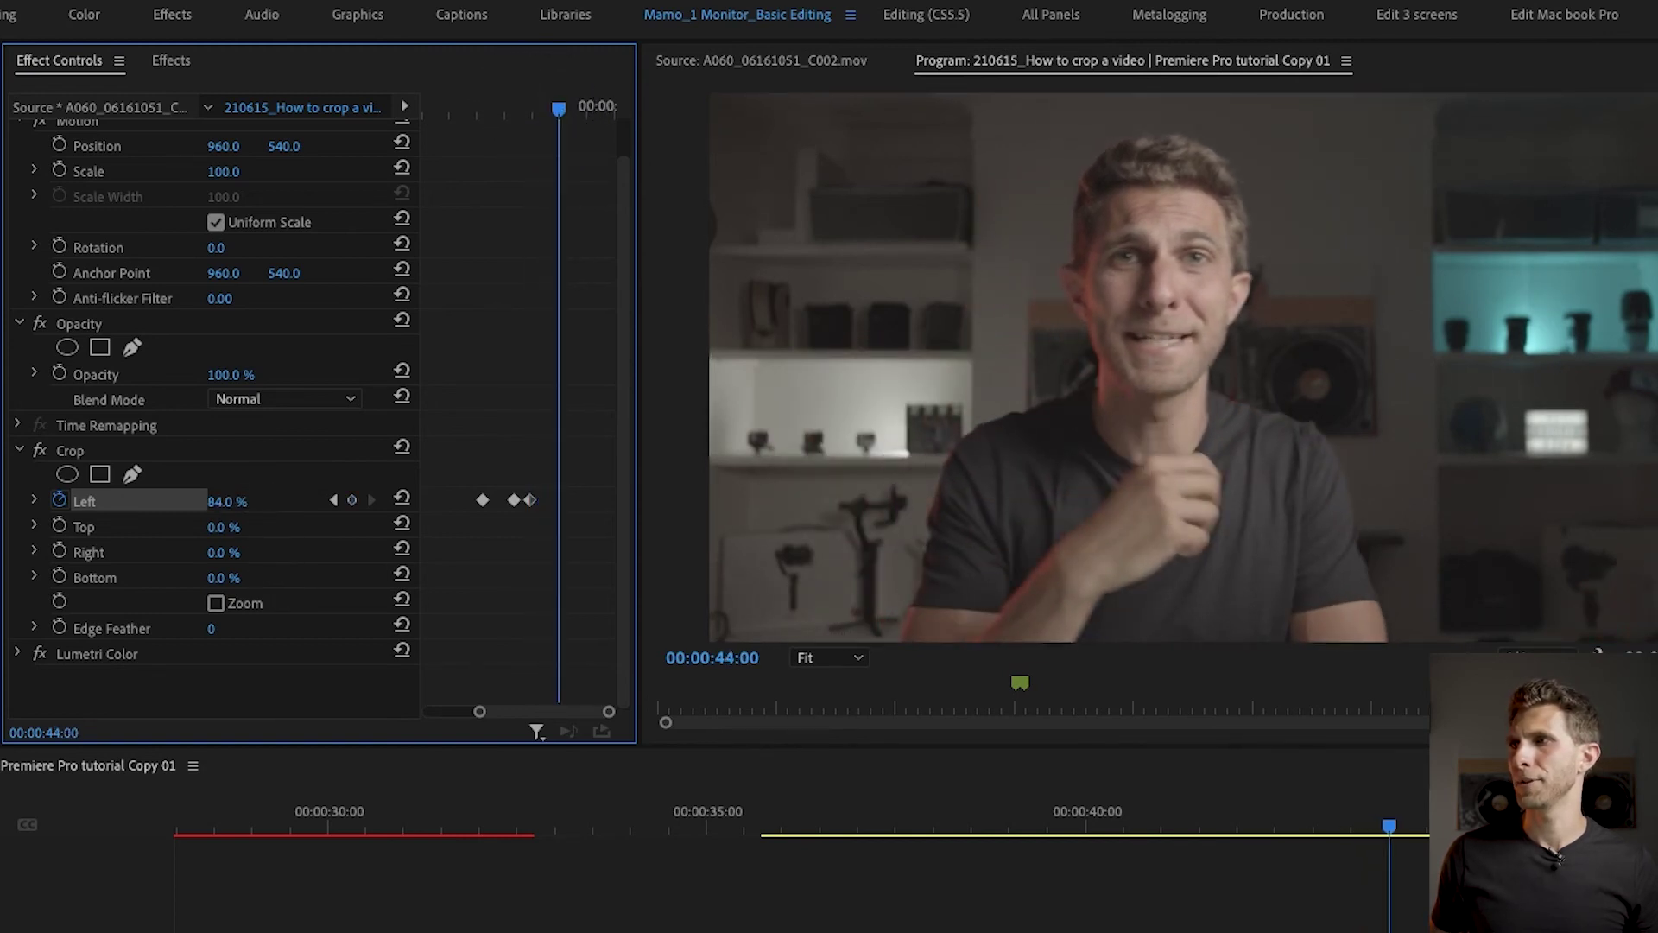
pyautogui.moveTo(226, 501); pyautogui.dragTo(250, 500)
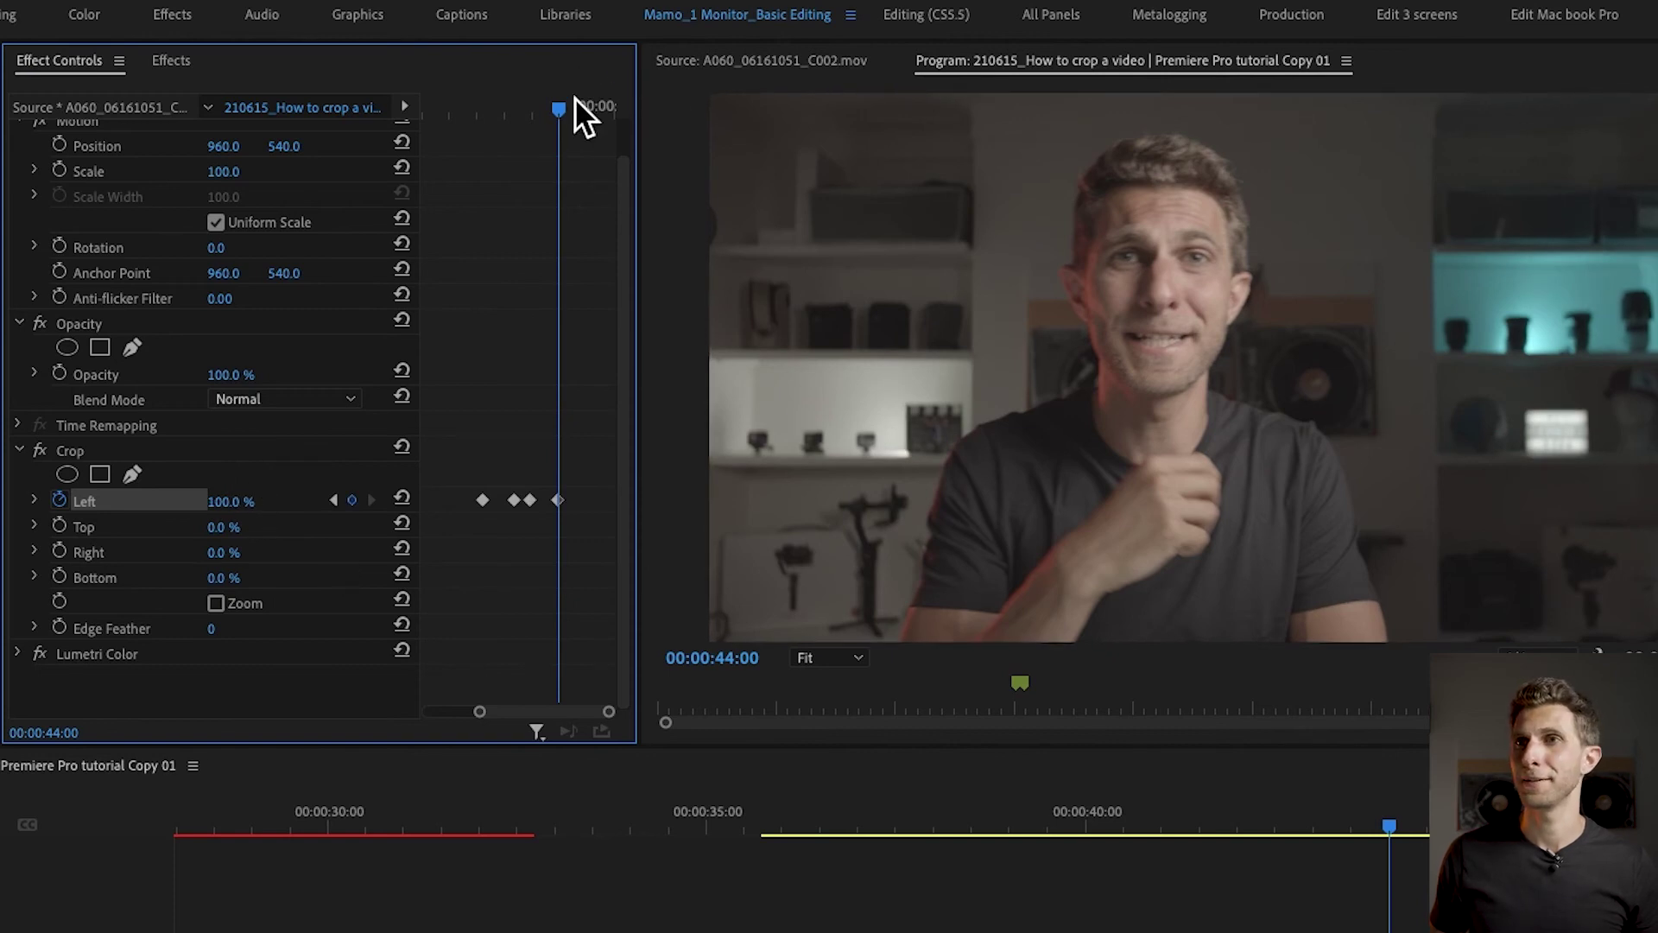
pyautogui.moveTo(559, 105); pyautogui.dragTo(472, 127)
pyautogui.moveTo(1174, 805); pyautogui.dragTo(1332, 888)
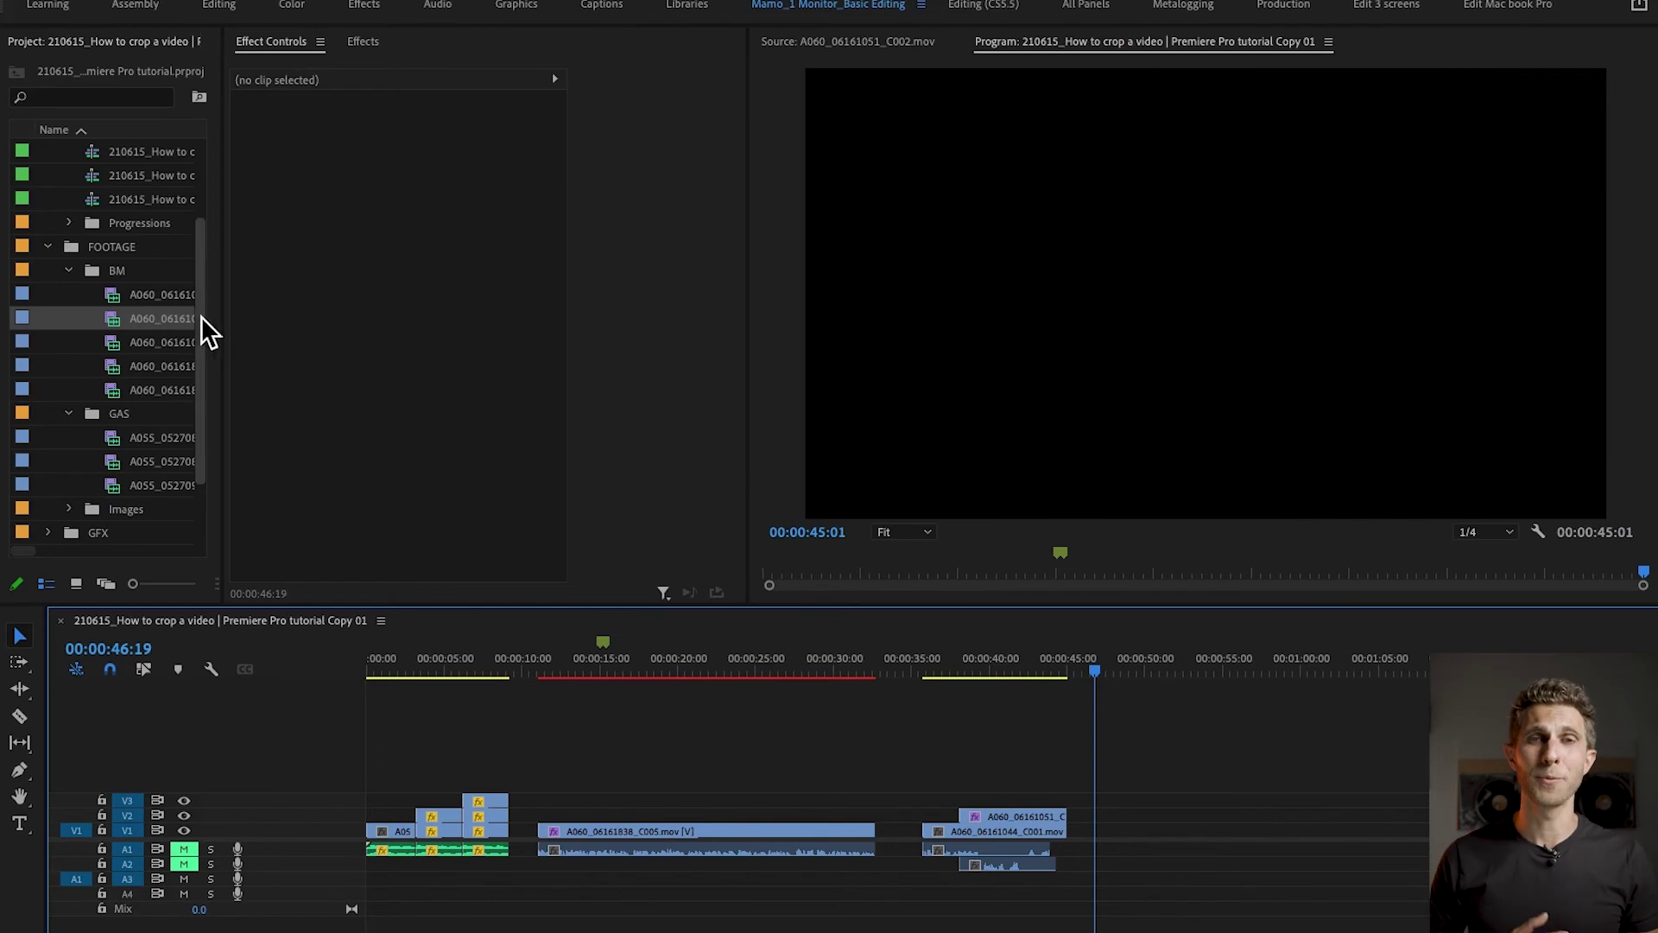
# - Mark an In/Out section of A060_06161044_C001.mov in the Source monitor
pyautogui.moveTo(226, 331); pyautogui.dragTo(429, 341)
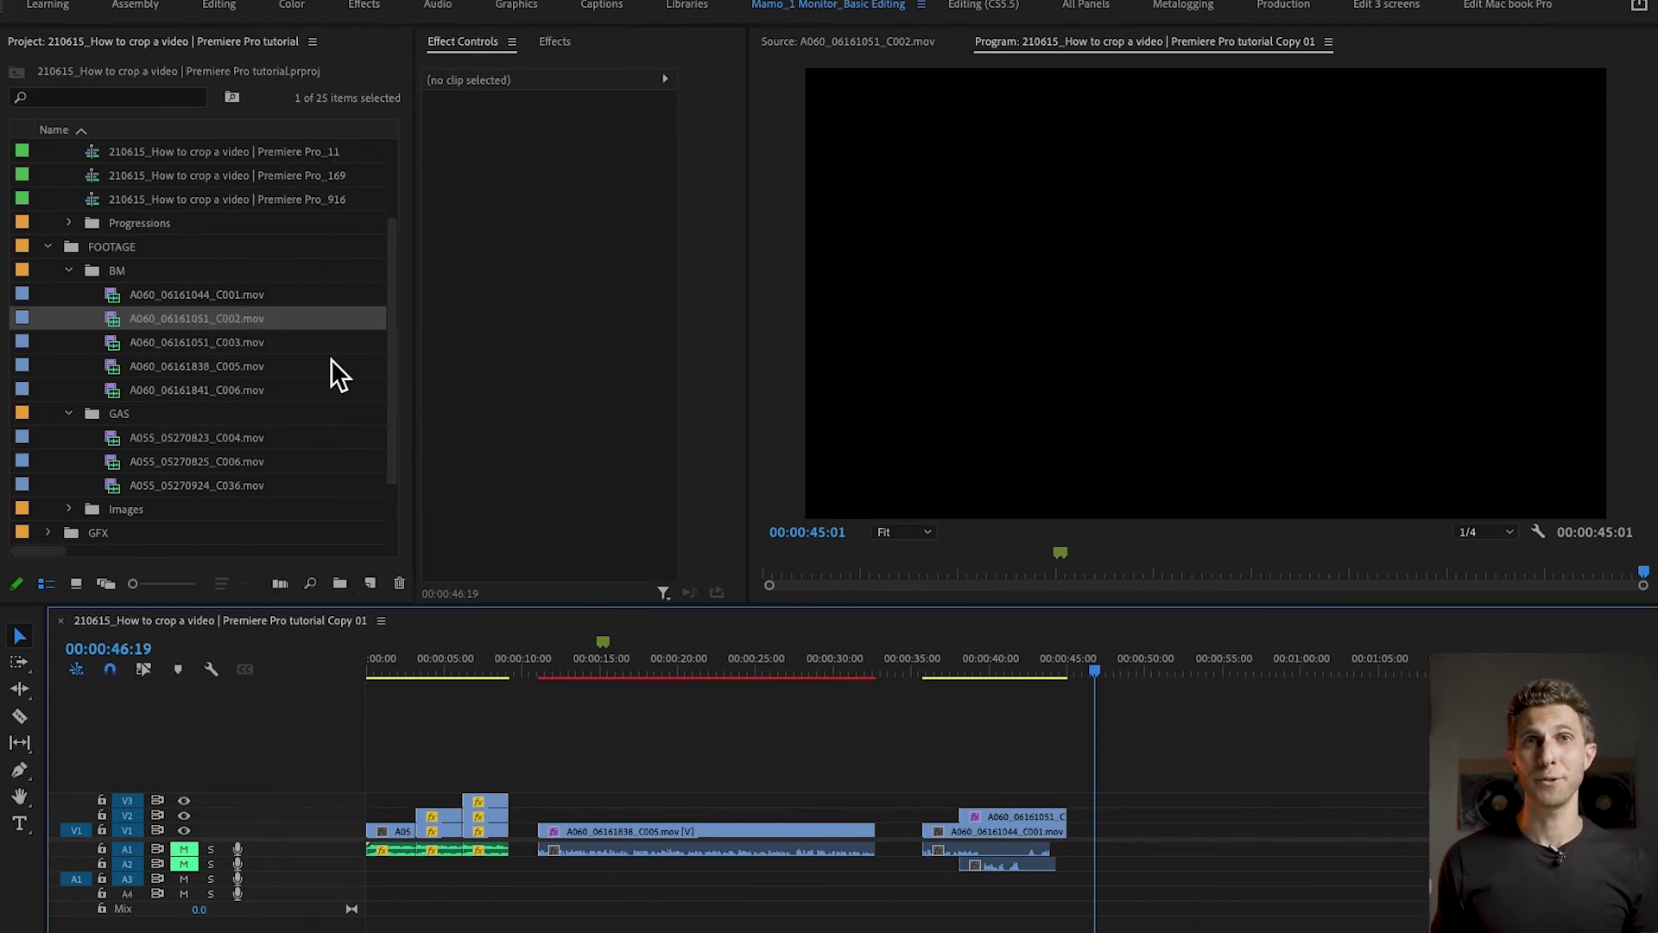
pyautogui.doubleClick(123, 295)
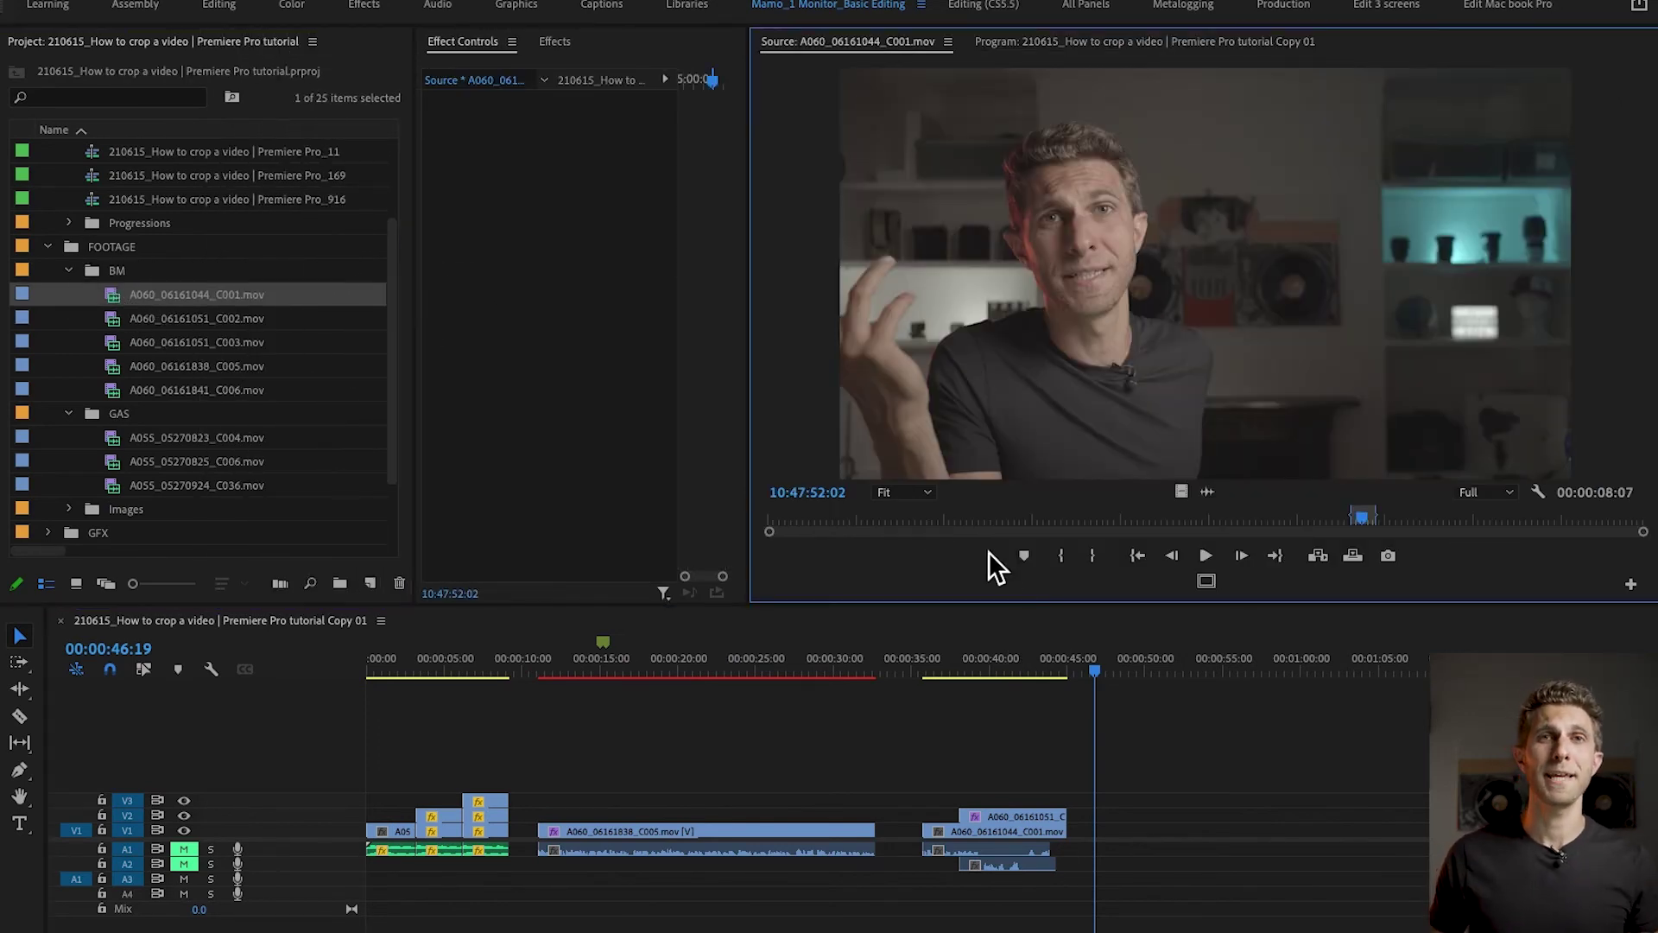
pyautogui.click(924, 520)
pyautogui.press('i')
pyautogui.click(980, 521)
pyautogui.press('o')
pyautogui.moveTo(1195, 560); pyautogui.dragTo(1147, 836)
# - Add the marked C001 section at the sequence end on V2 and play it
pyautogui.moveTo(1173, 665); pyautogui.dragTo(1359, 662)
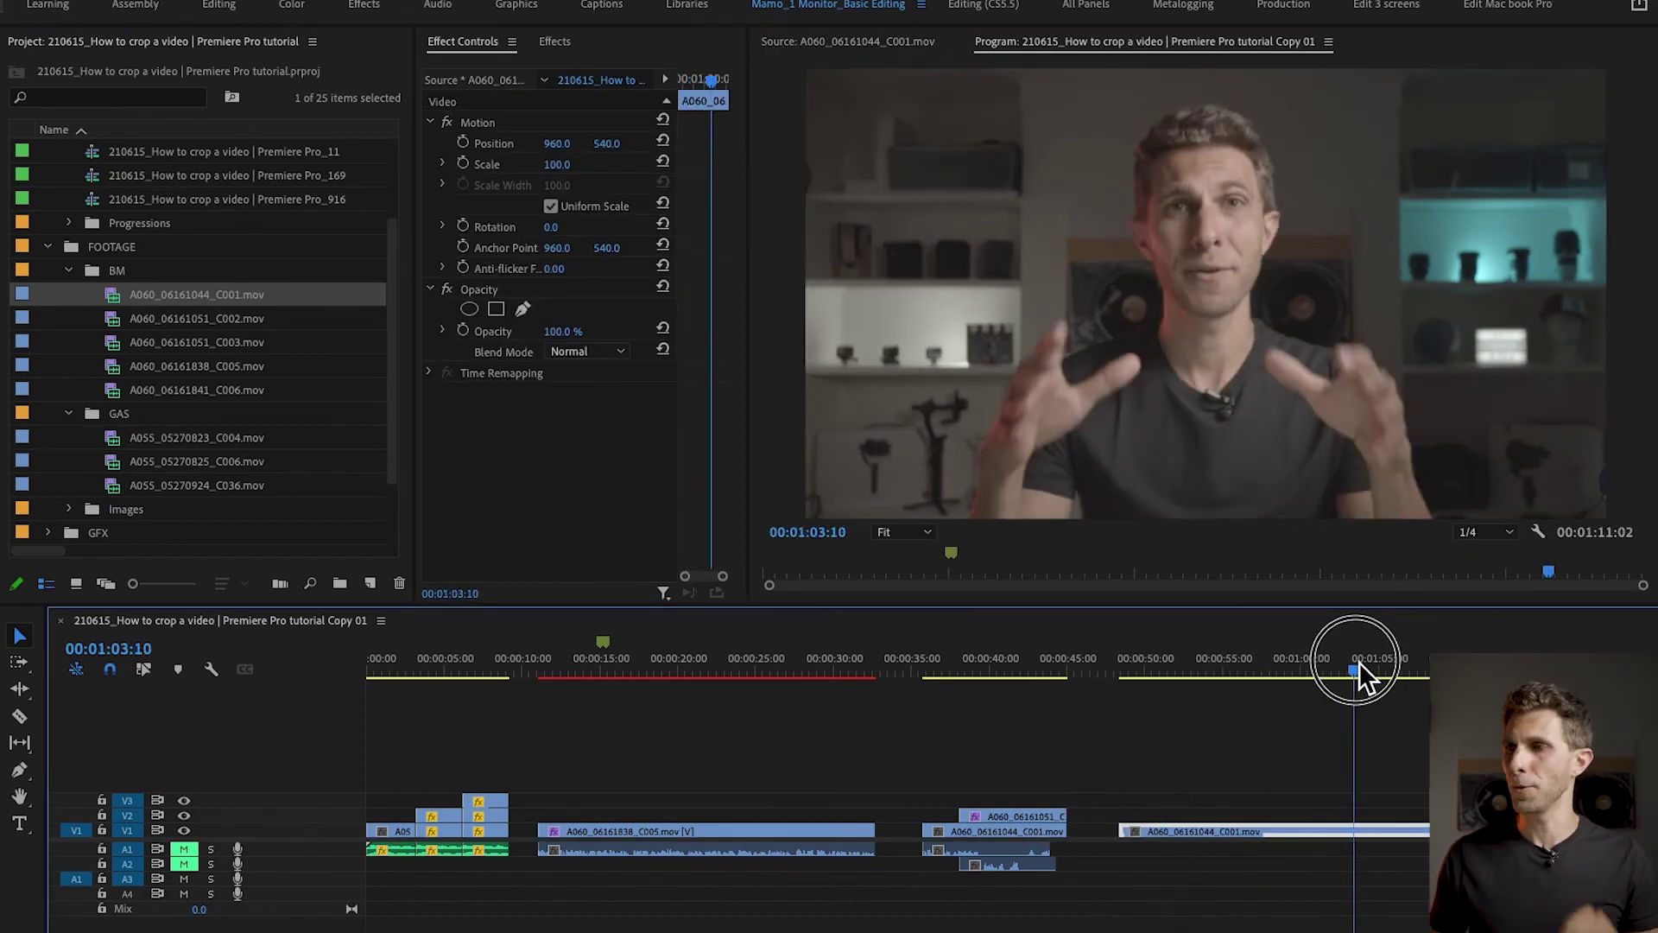
pyautogui.moveTo(1209, 832); pyautogui.dragTo(1222, 817)
pyautogui.moveTo(1211, 667); pyautogui.dragTo(1237, 672)
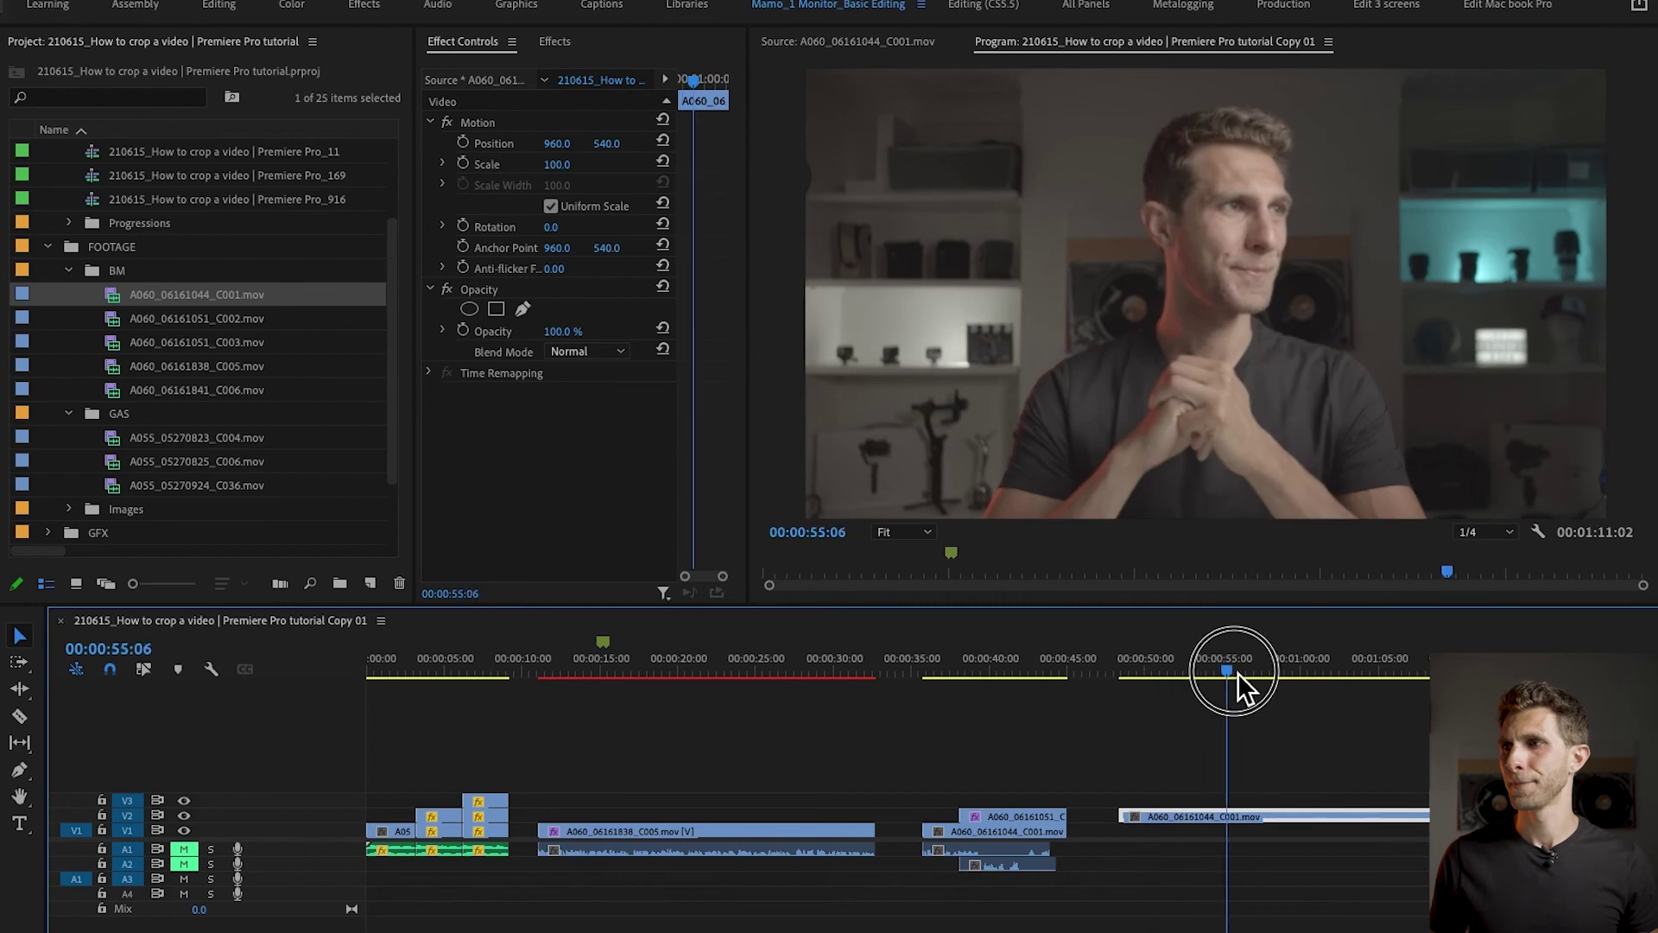
pyautogui.press('space')
# - Apply the Crop effect to the new C001 clip and show its settings
pyautogui.click(557, 43)
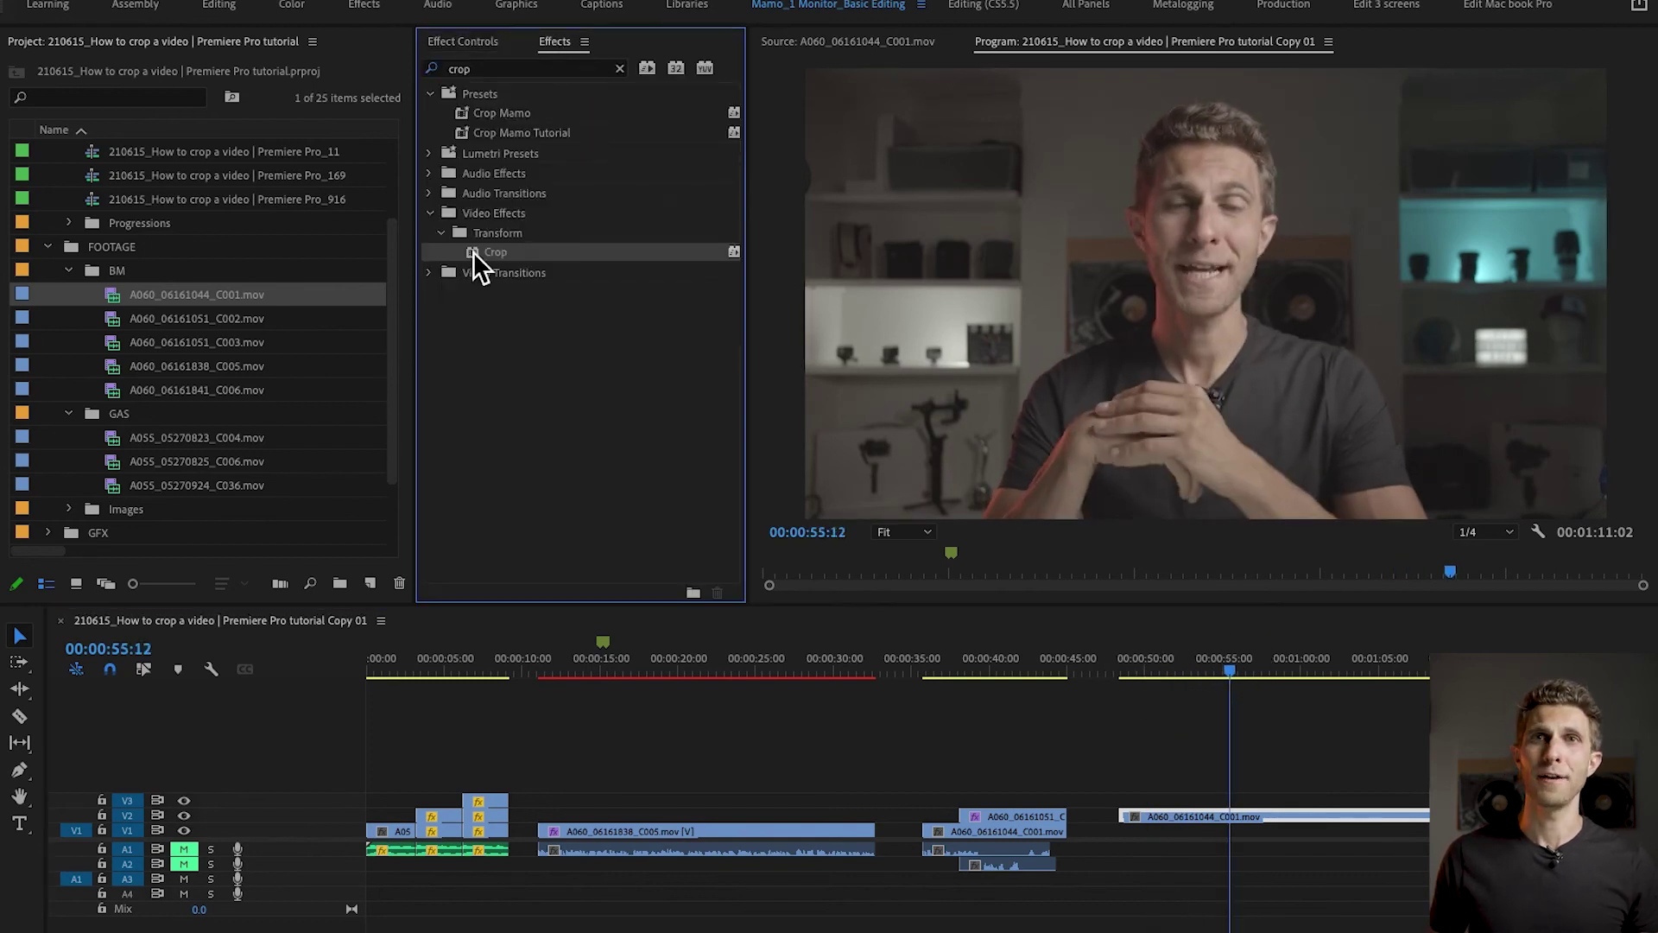
pyautogui.moveTo(474, 257); pyautogui.dragTo(1233, 827)
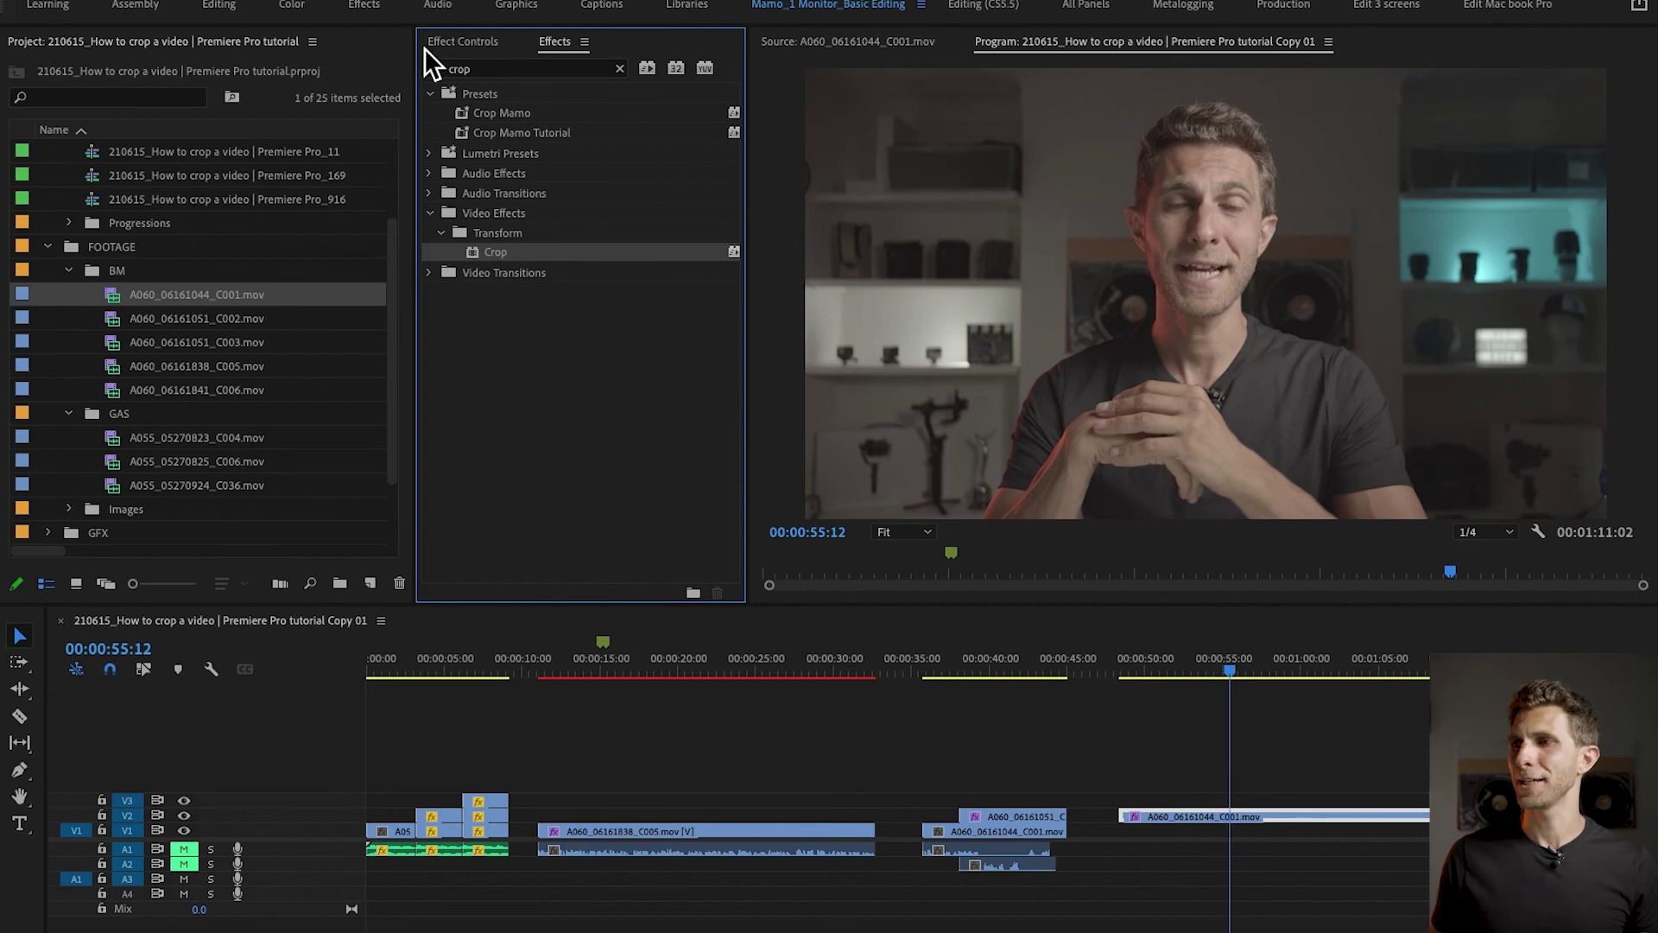
pyautogui.click(461, 43)
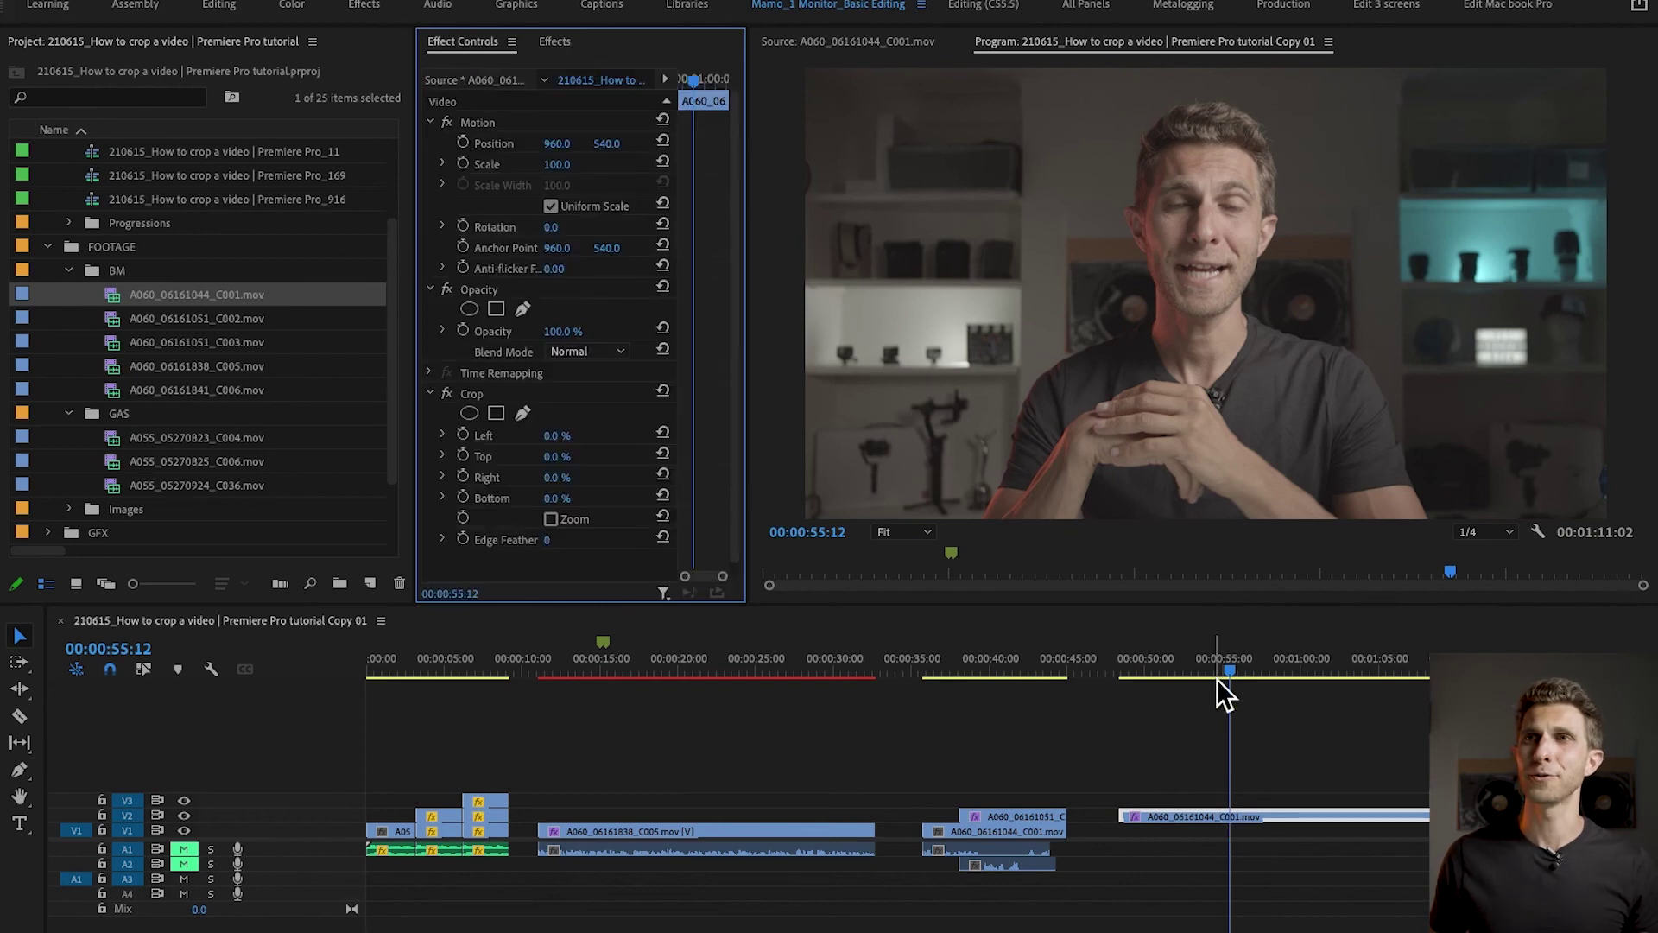
pyautogui.moveTo(1220, 679); pyautogui.dragTo(1203, 675)
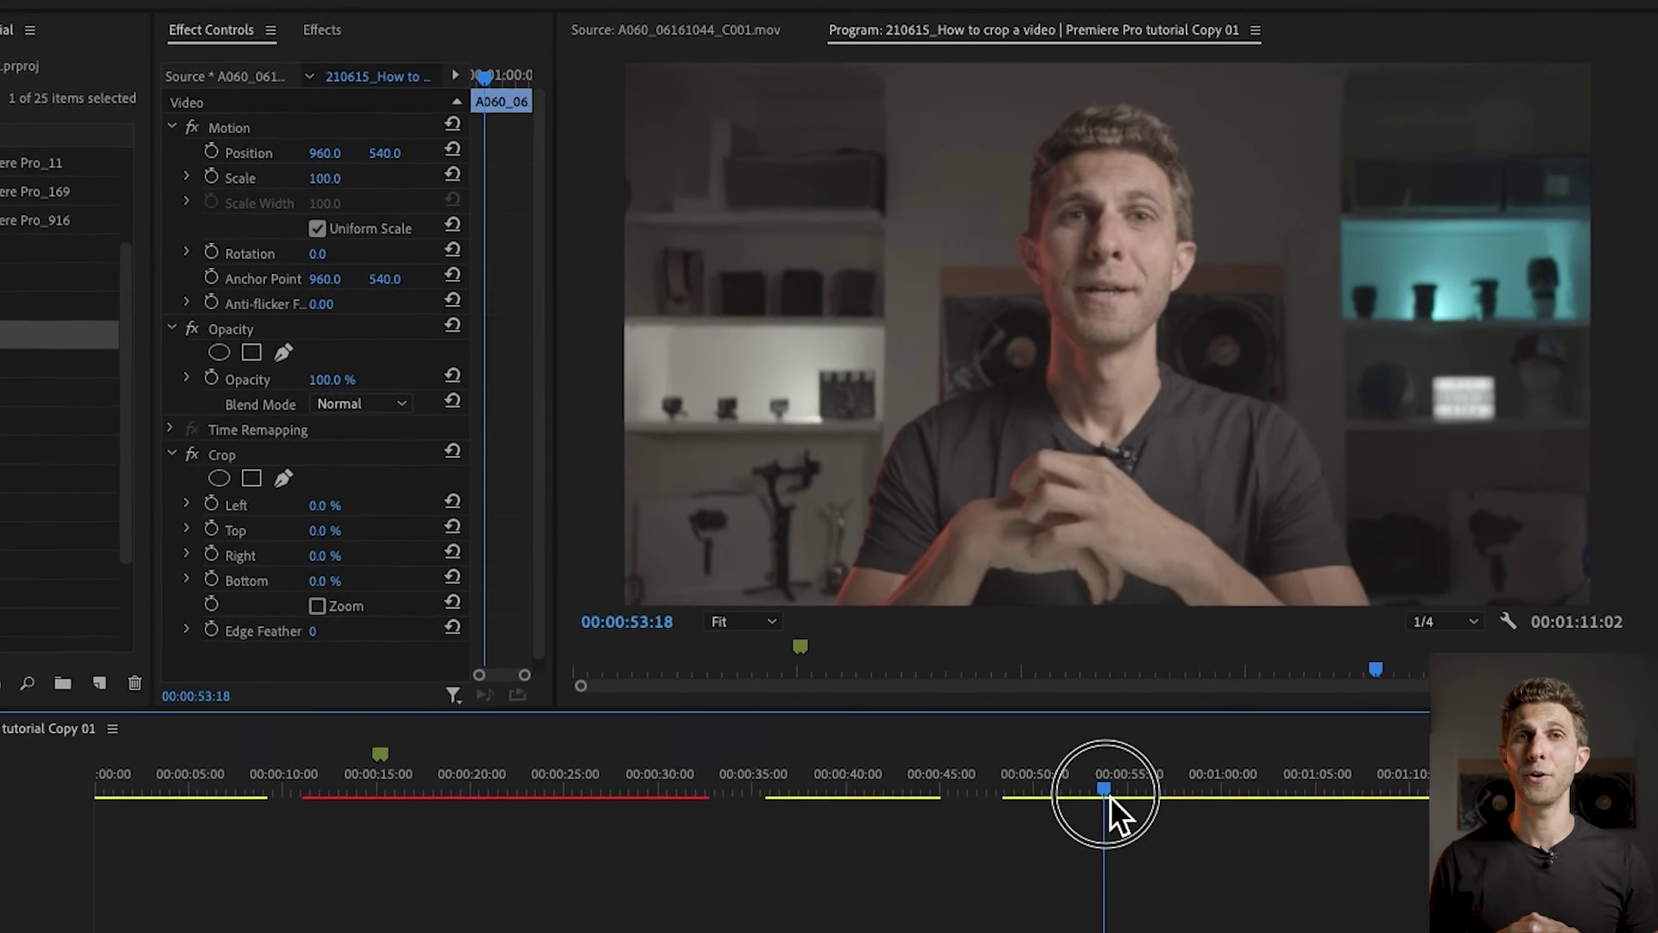
# - Crop 30% off both the left and right sides of C001
pyautogui.moveTo(330, 511); pyautogui.dragTo(342, 511)
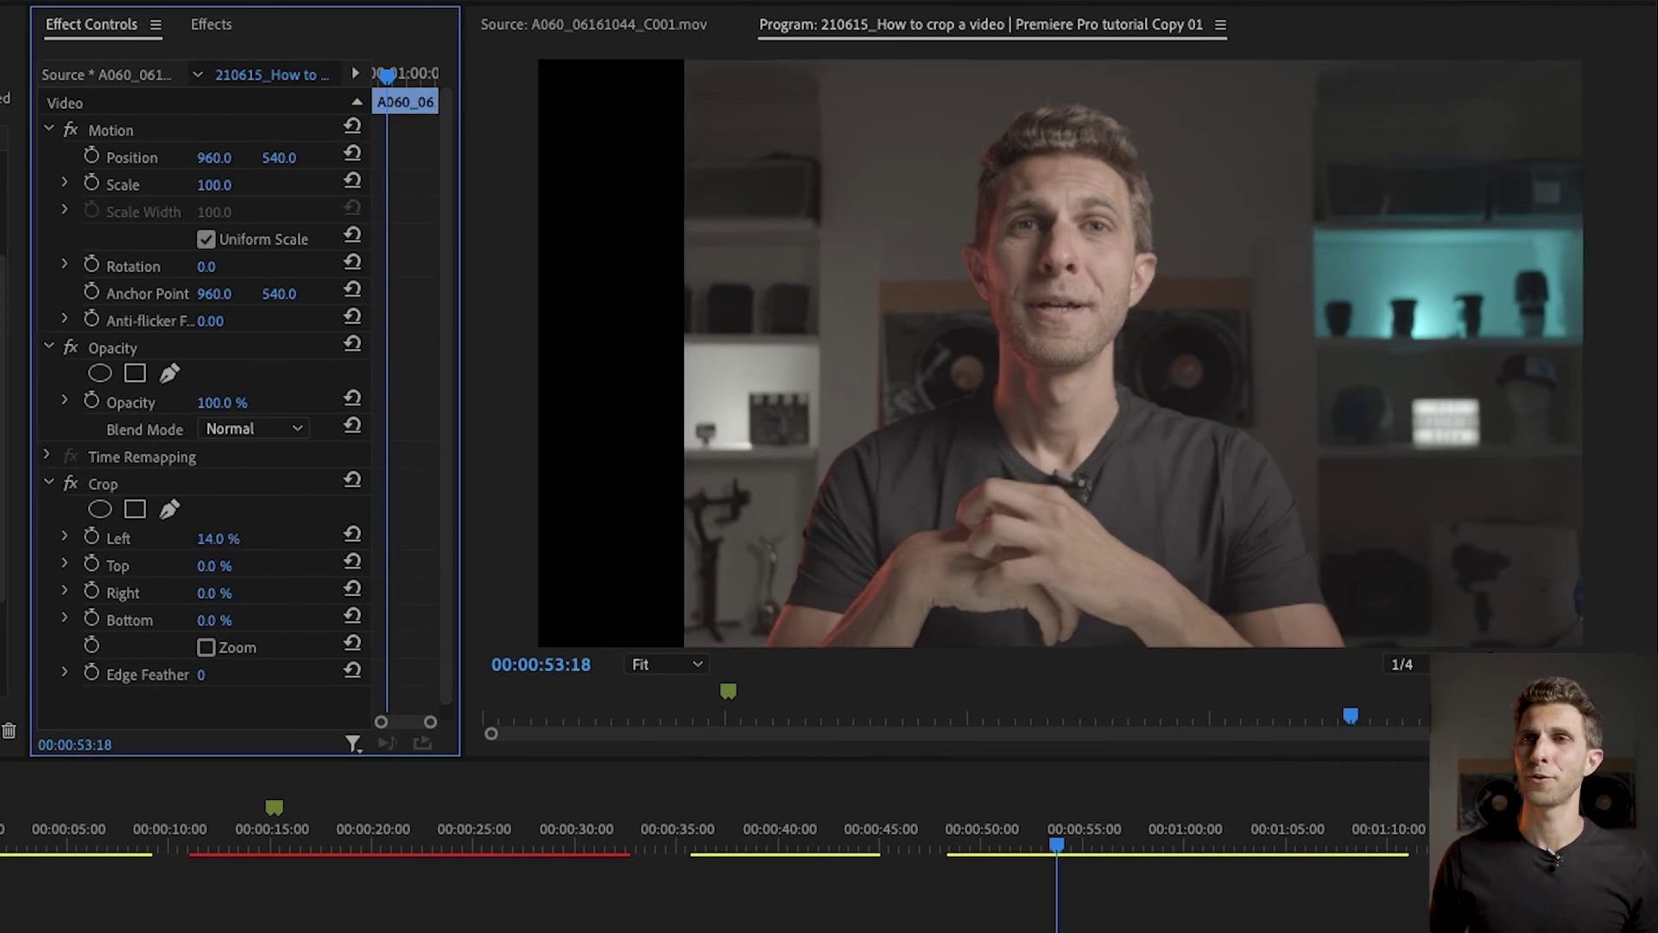
pyautogui.moveTo(215, 539); pyautogui.dragTo(227, 538)
pyautogui.click(221, 538)
pyautogui.write('30')
pyautogui.press('Return')
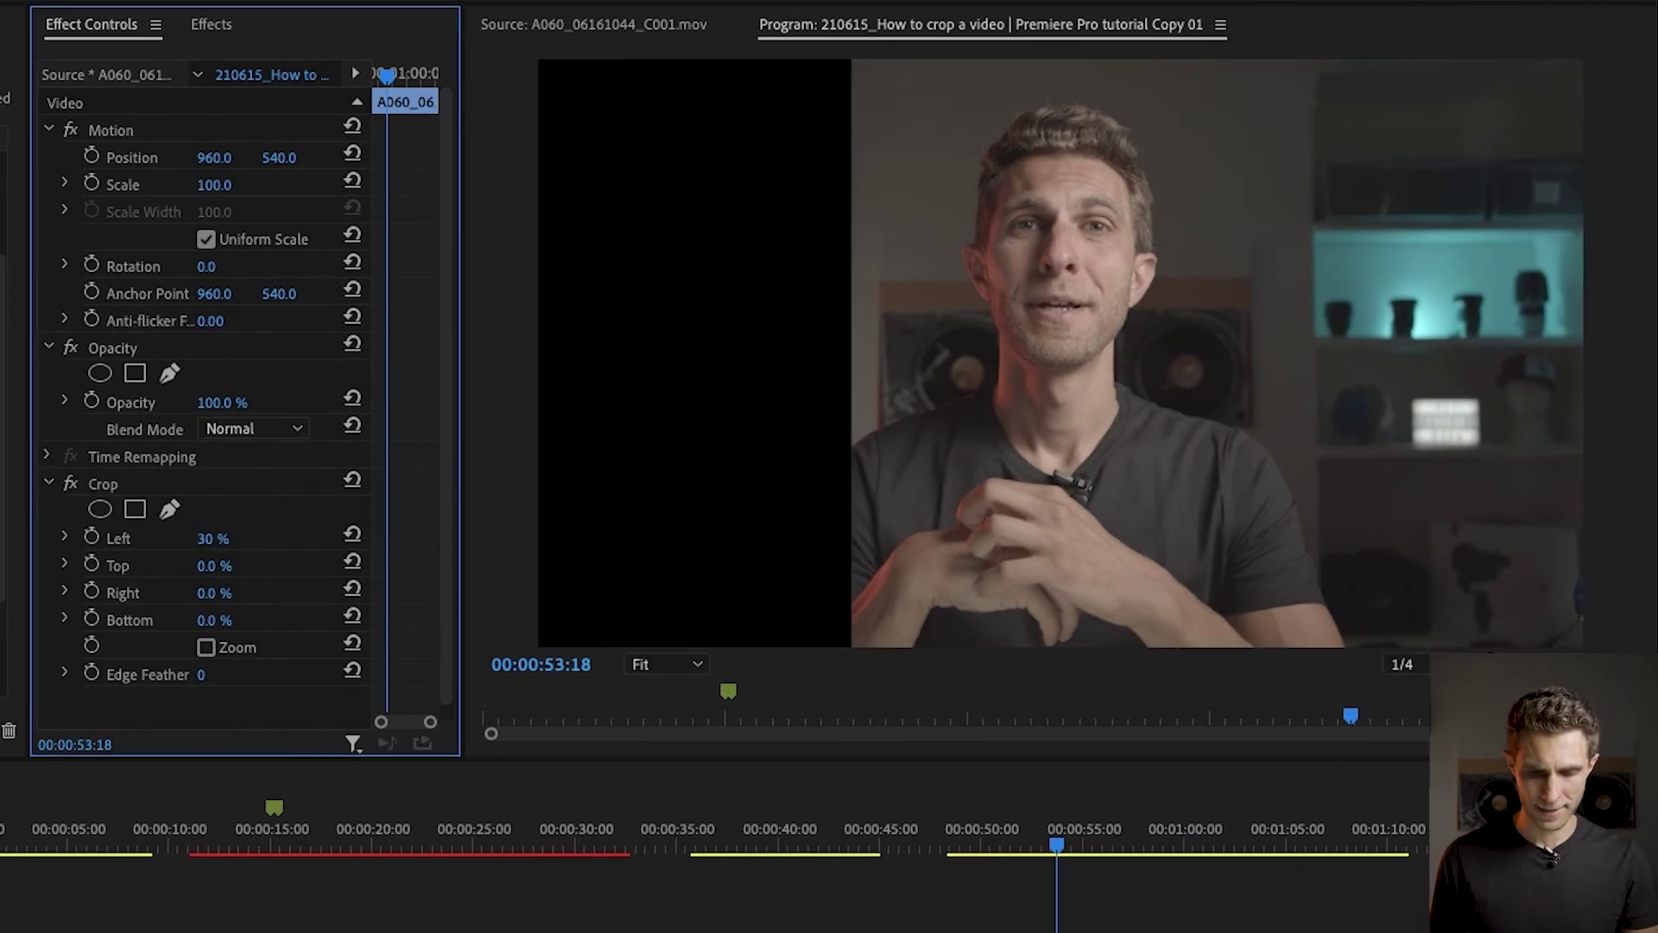
pyautogui.click(214, 592)
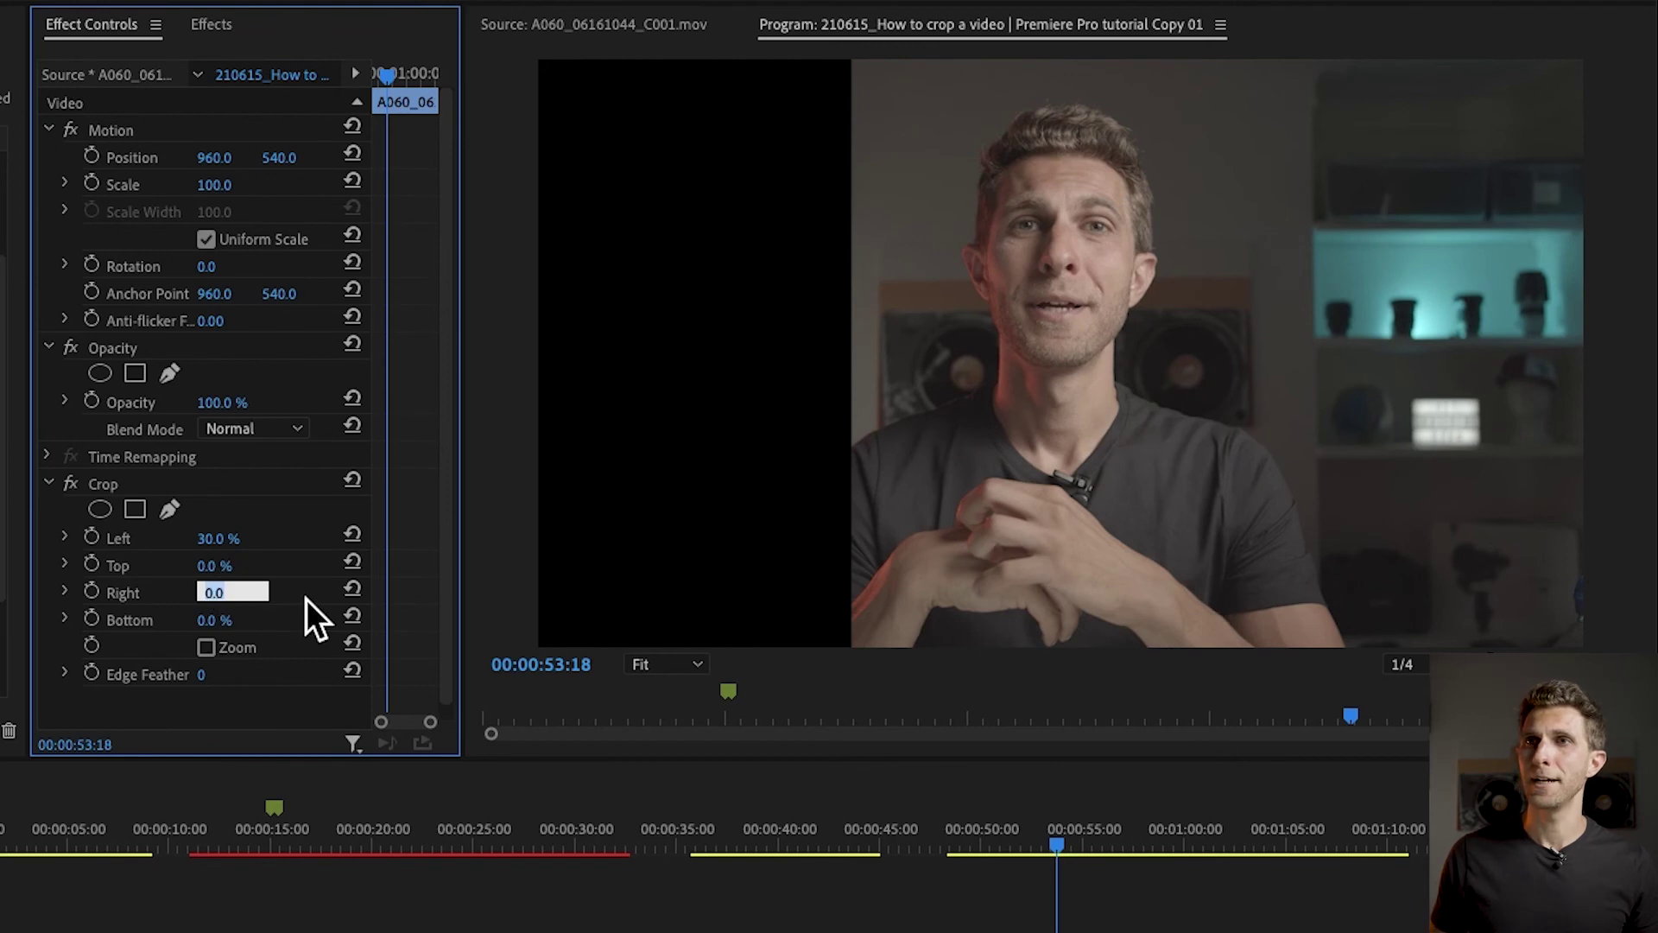
pyautogui.write('30')
pyautogui.press('Return')
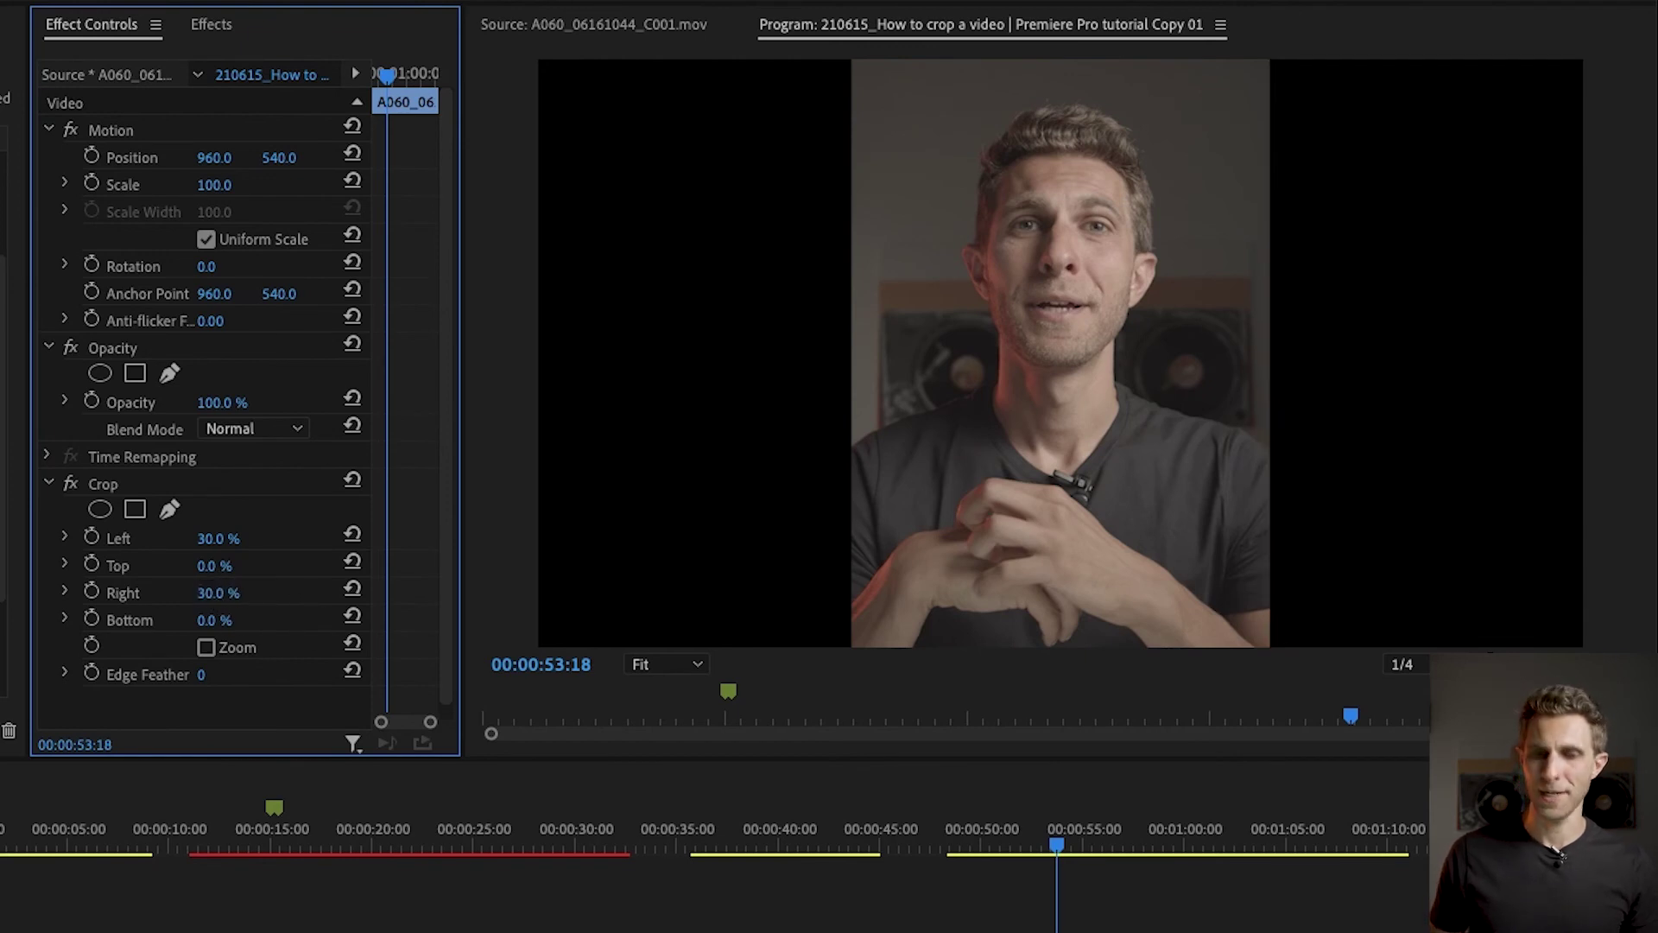
# - Crop 5% off the top and 10% off the bottom of C001
pyautogui.click(235, 567)
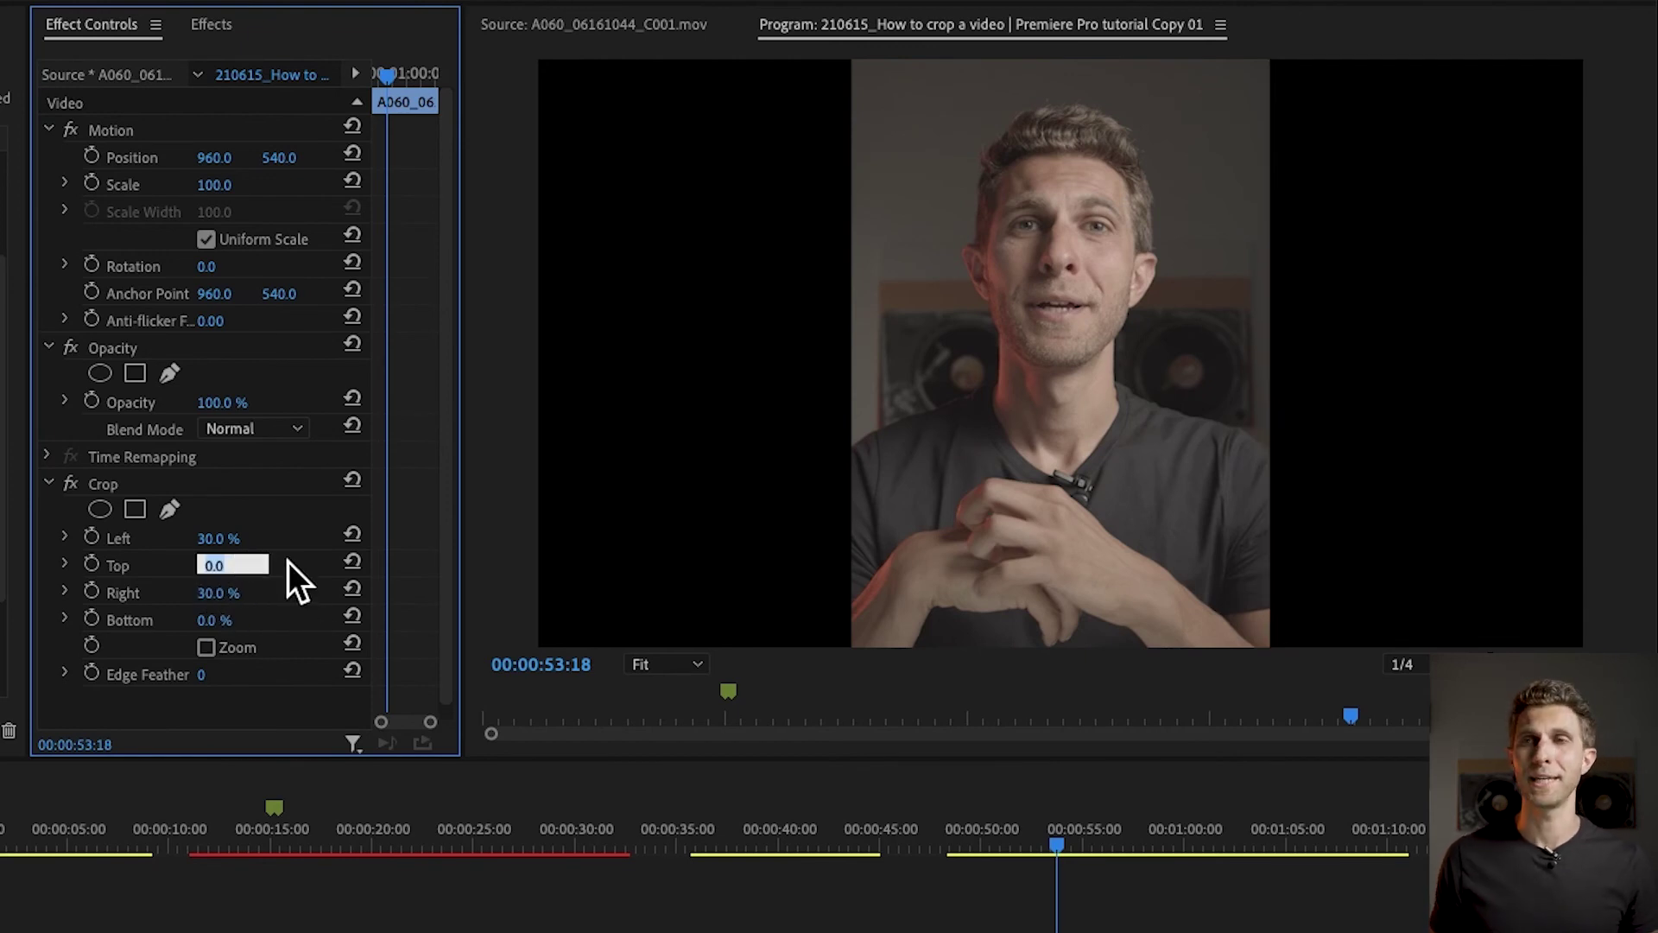
pyautogui.write('5')
pyautogui.press('Return')
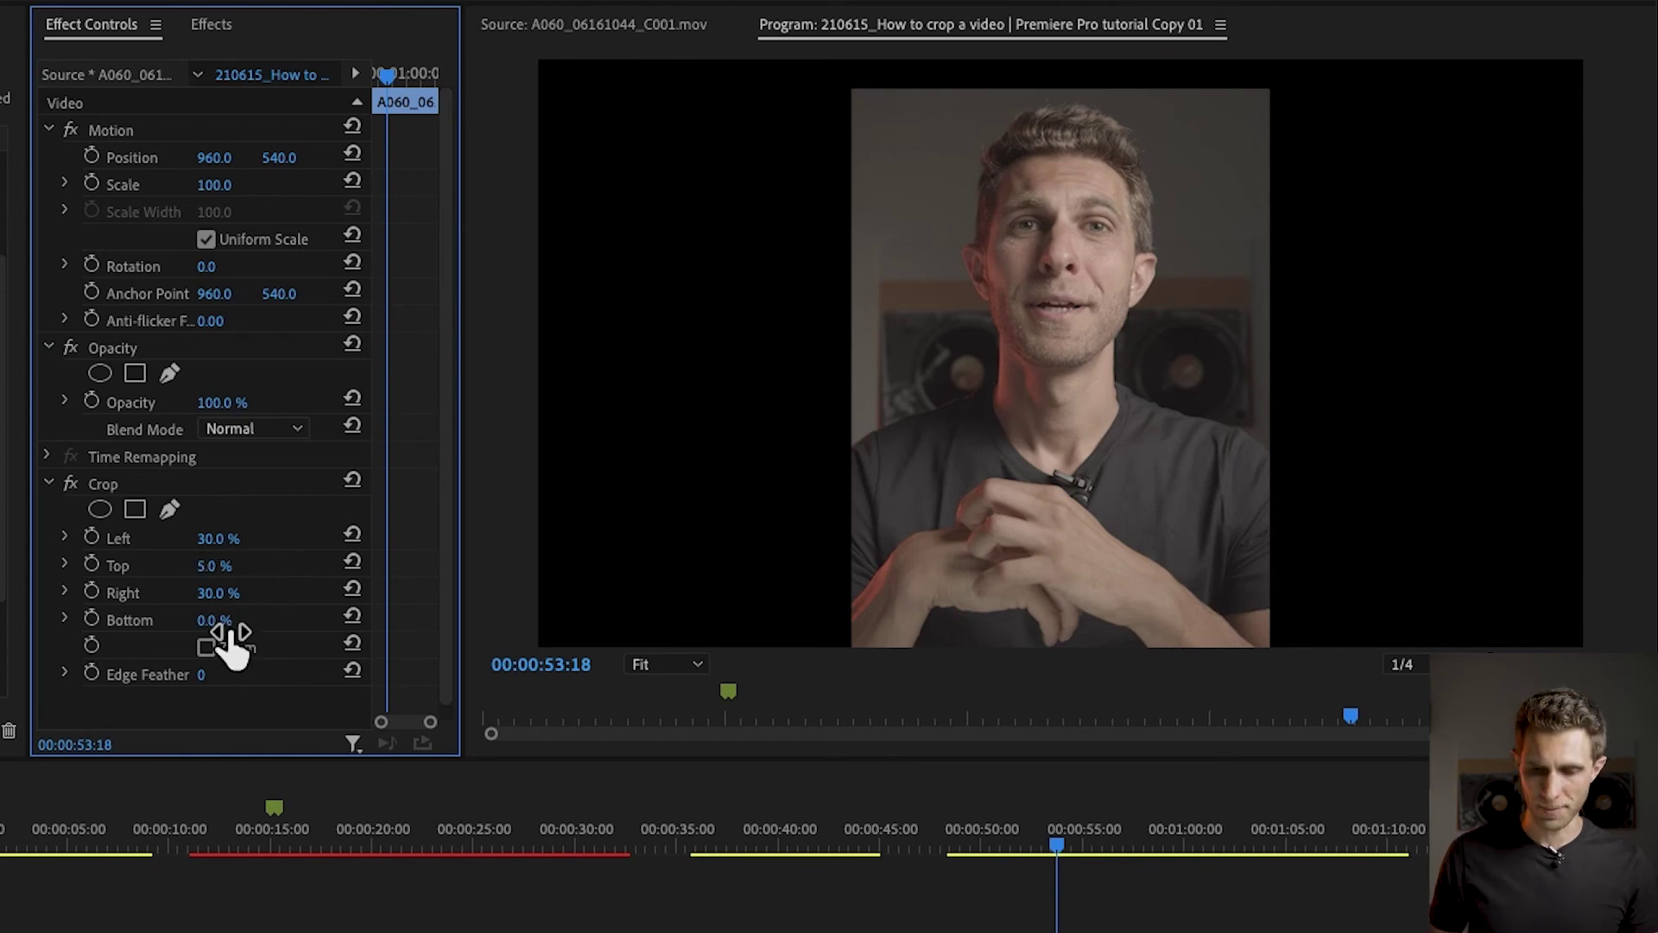
pyautogui.click(221, 624)
pyautogui.write('10')
pyautogui.press('Return')
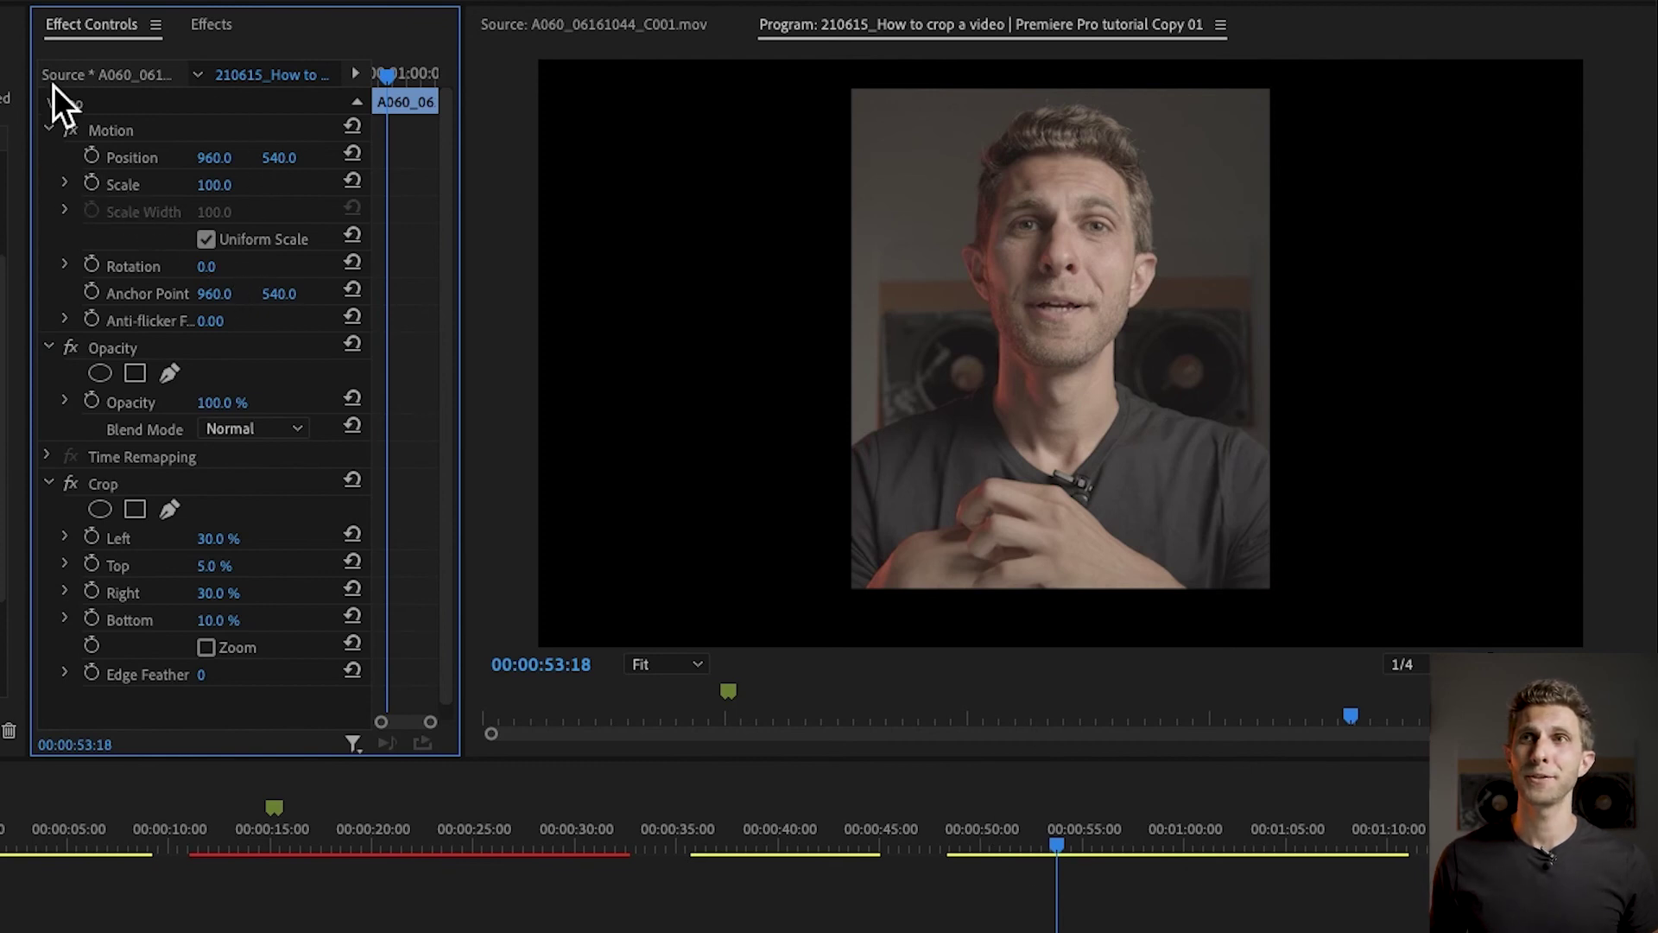
# - Set the cropped C001 clip's Motion Scale to 30
pyautogui.click(237, 184)
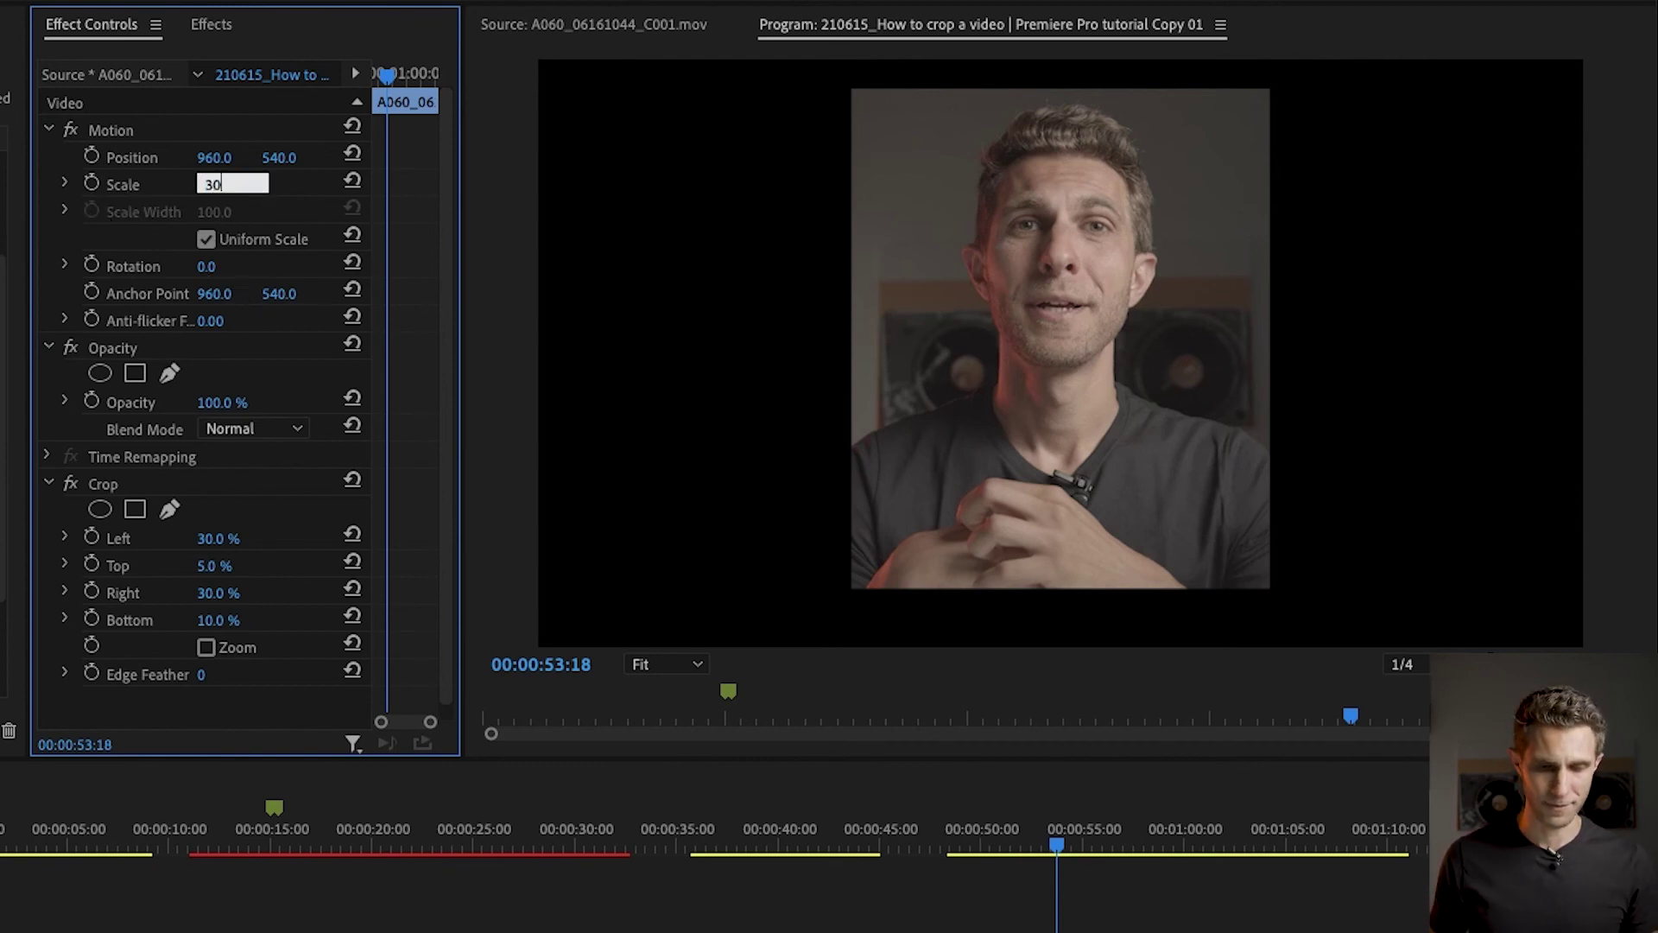
pyautogui.write('30')
pyautogui.press('Return')
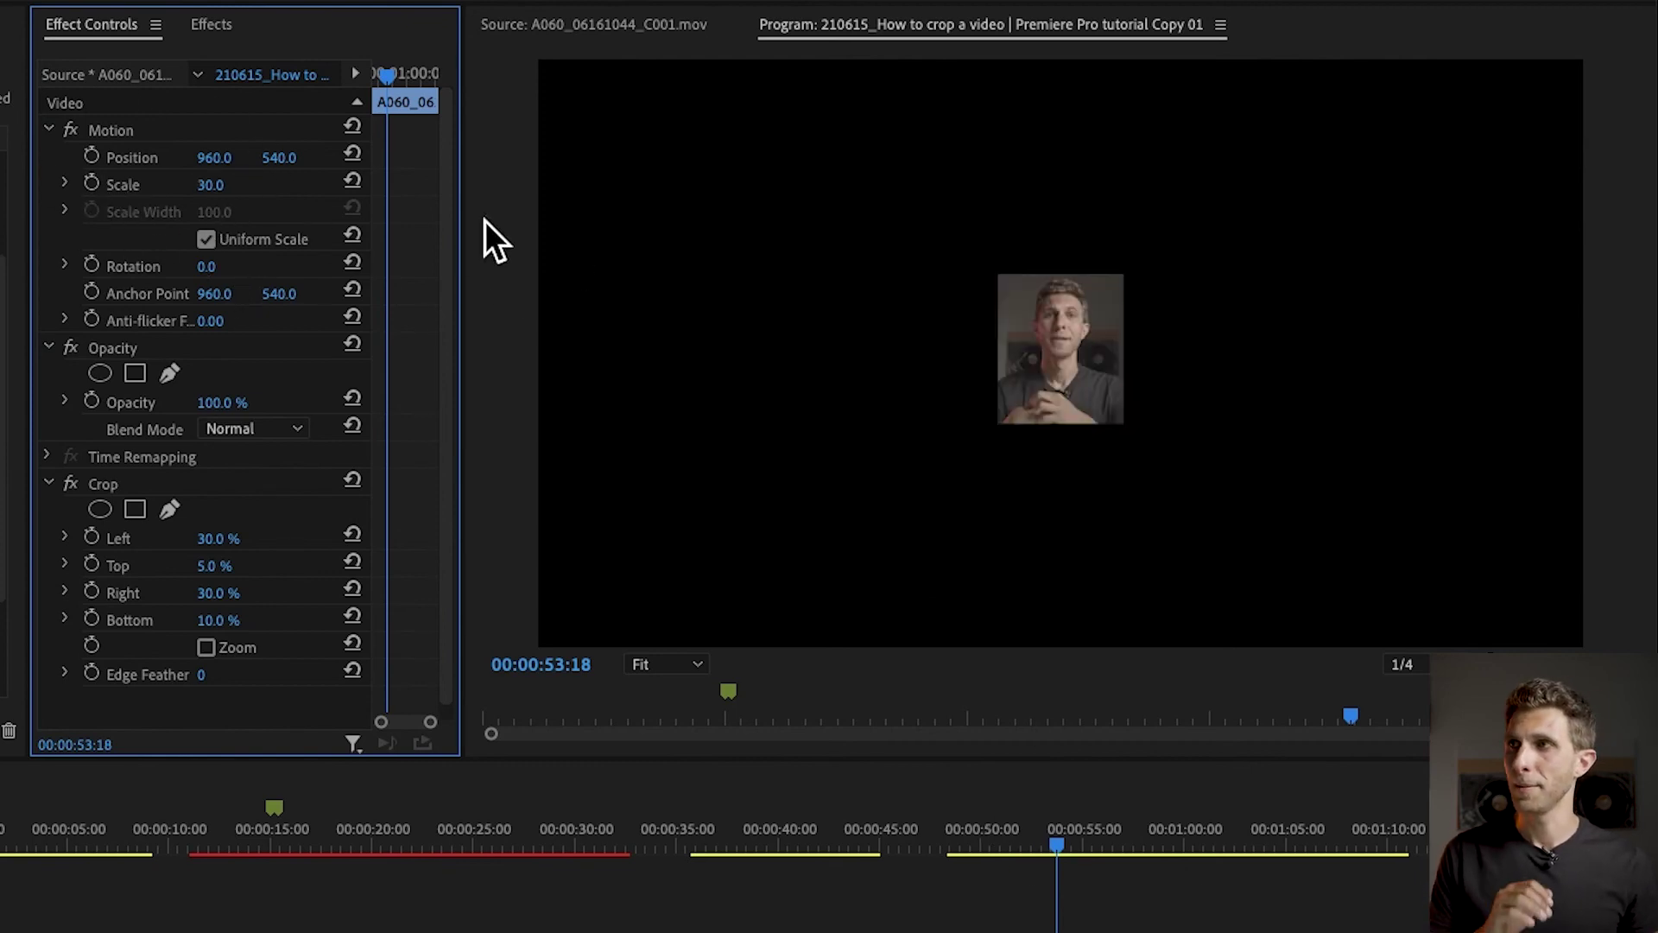
# - Move the small clip into the bottom-left corner, at about 114, 953.6
pyautogui.click(123, 131)
pyautogui.moveTo(294, 178); pyautogui.dragTo(421, 177)
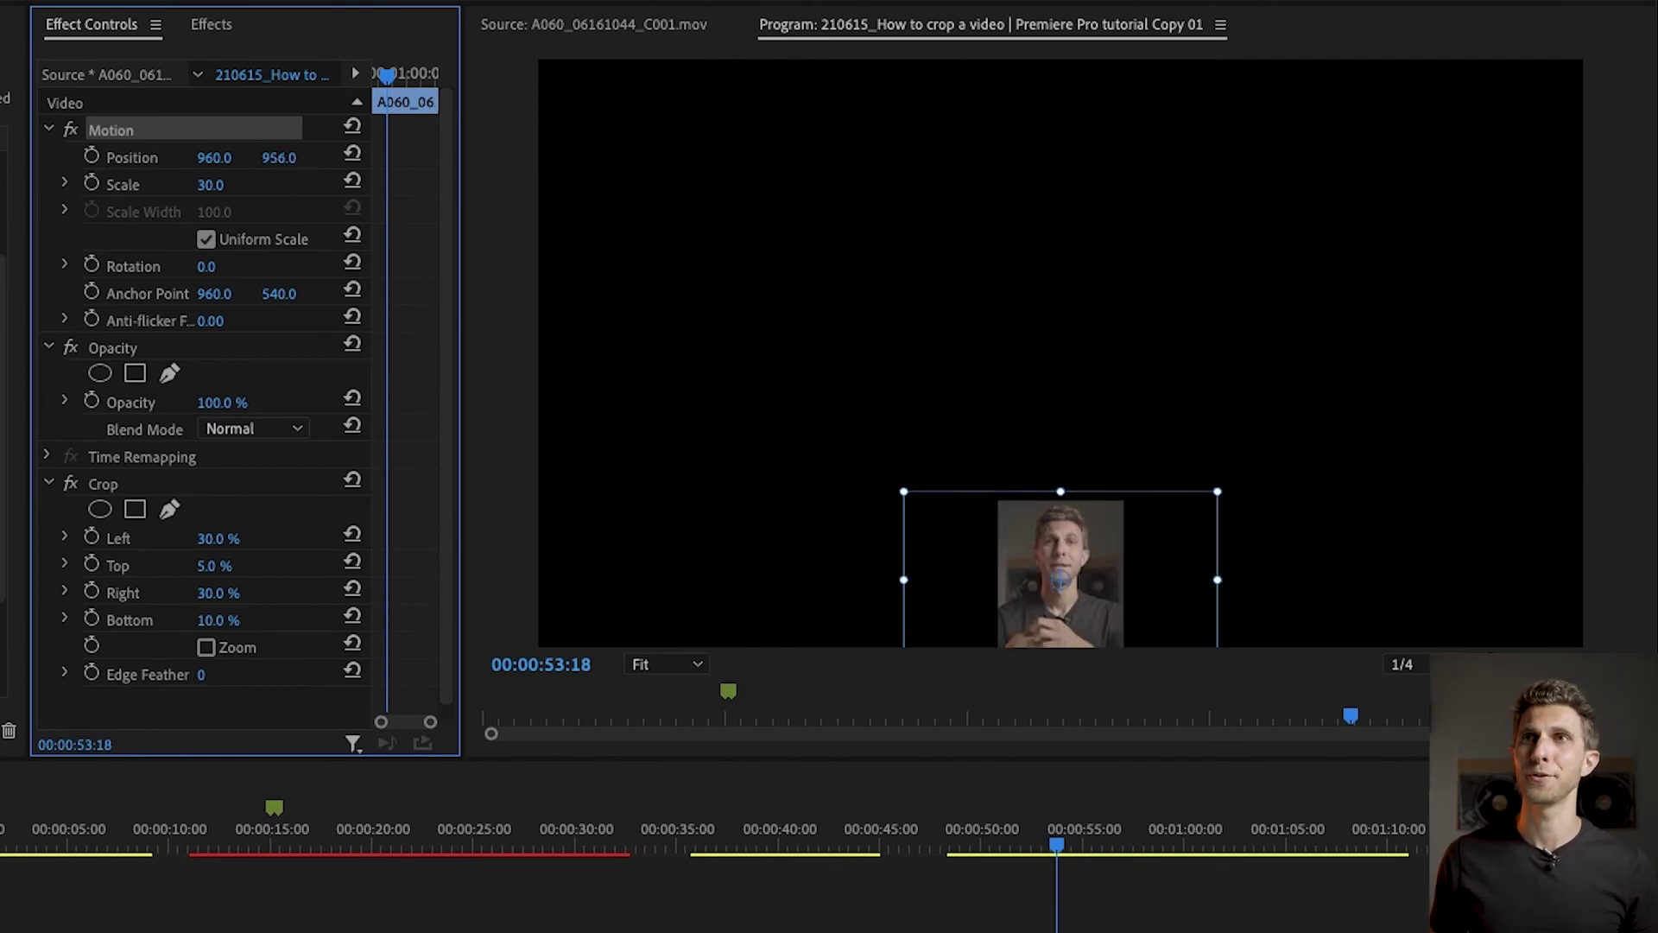
pyautogui.moveTo(214, 157)
pyautogui.mouseDown()
pyautogui.moveTo(13, 157)
pyautogui.moveTo(230, 163)
pyautogui.mouseUp()
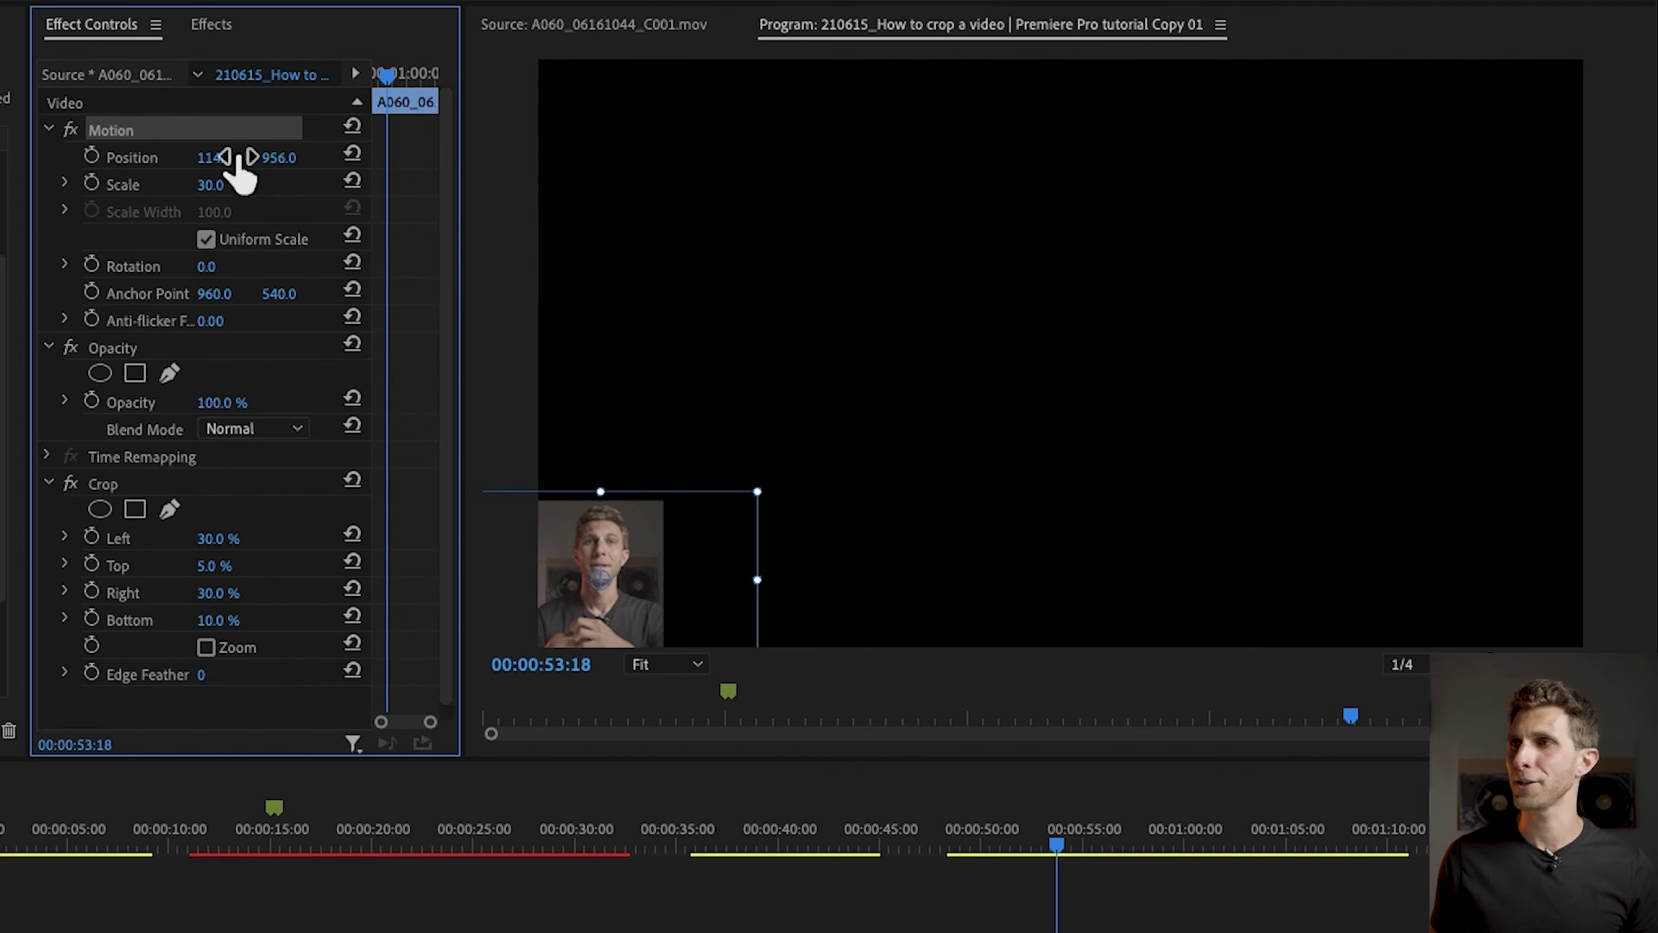
pyautogui.moveTo(637, 567)
pyautogui.mouseDown()
pyautogui.moveTo(811, 437)
pyautogui.moveTo(744, 415)
pyautogui.moveTo(659, 562)
pyautogui.moveTo(631, 549)
pyautogui.mouseUp()
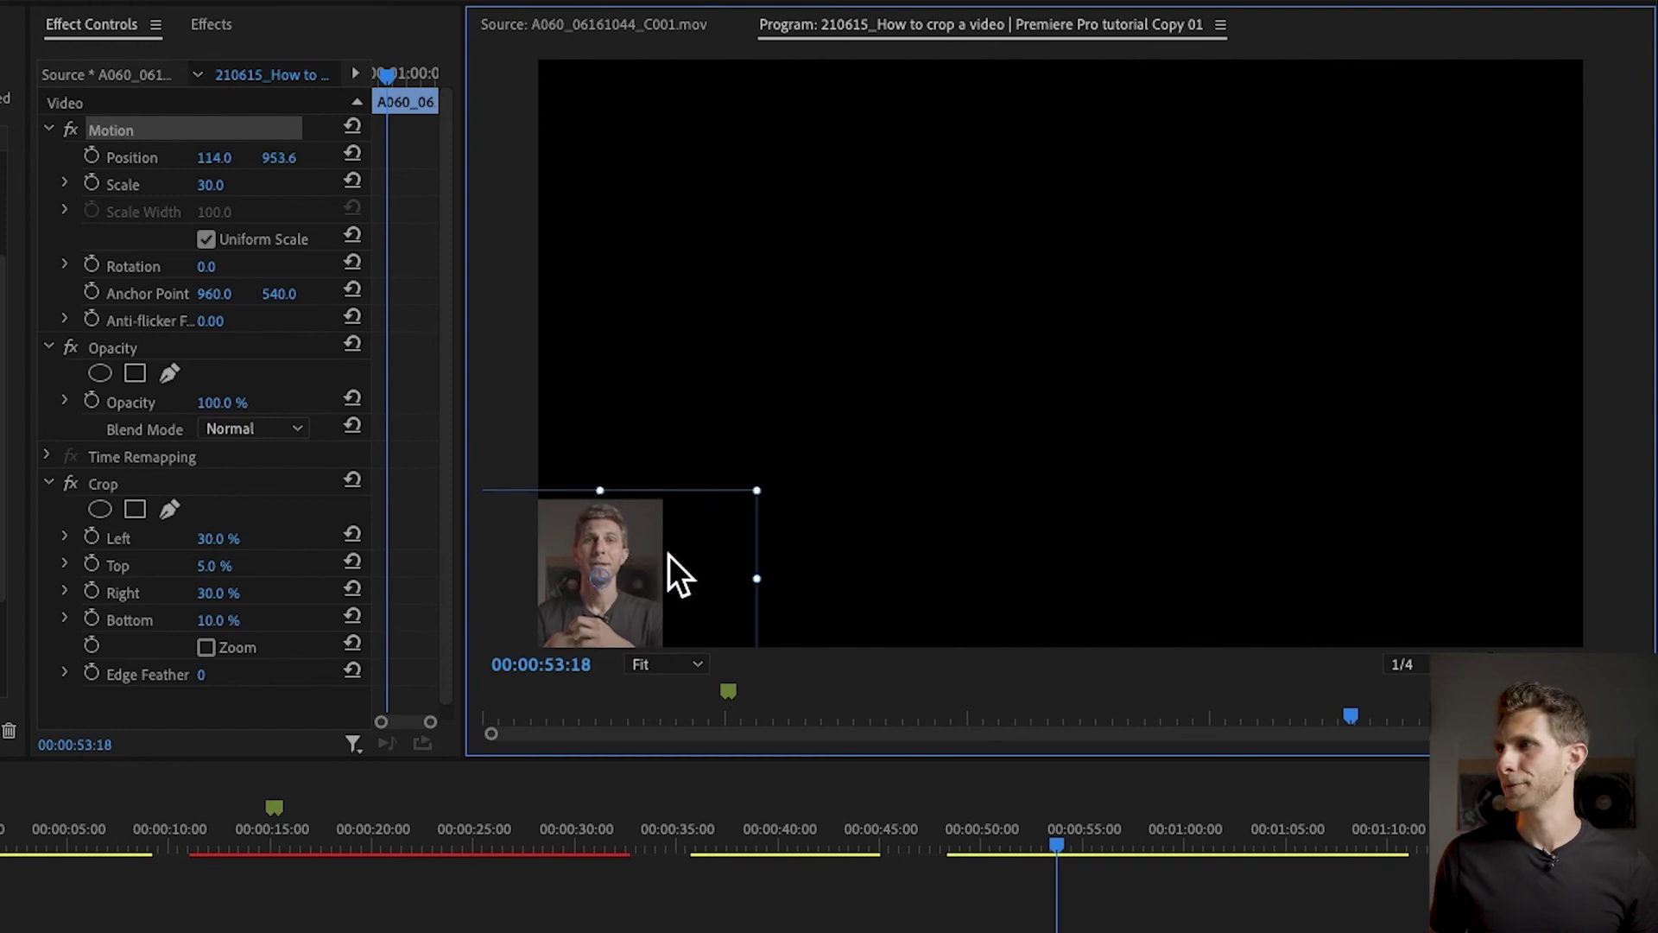
pyautogui.click(853, 898)
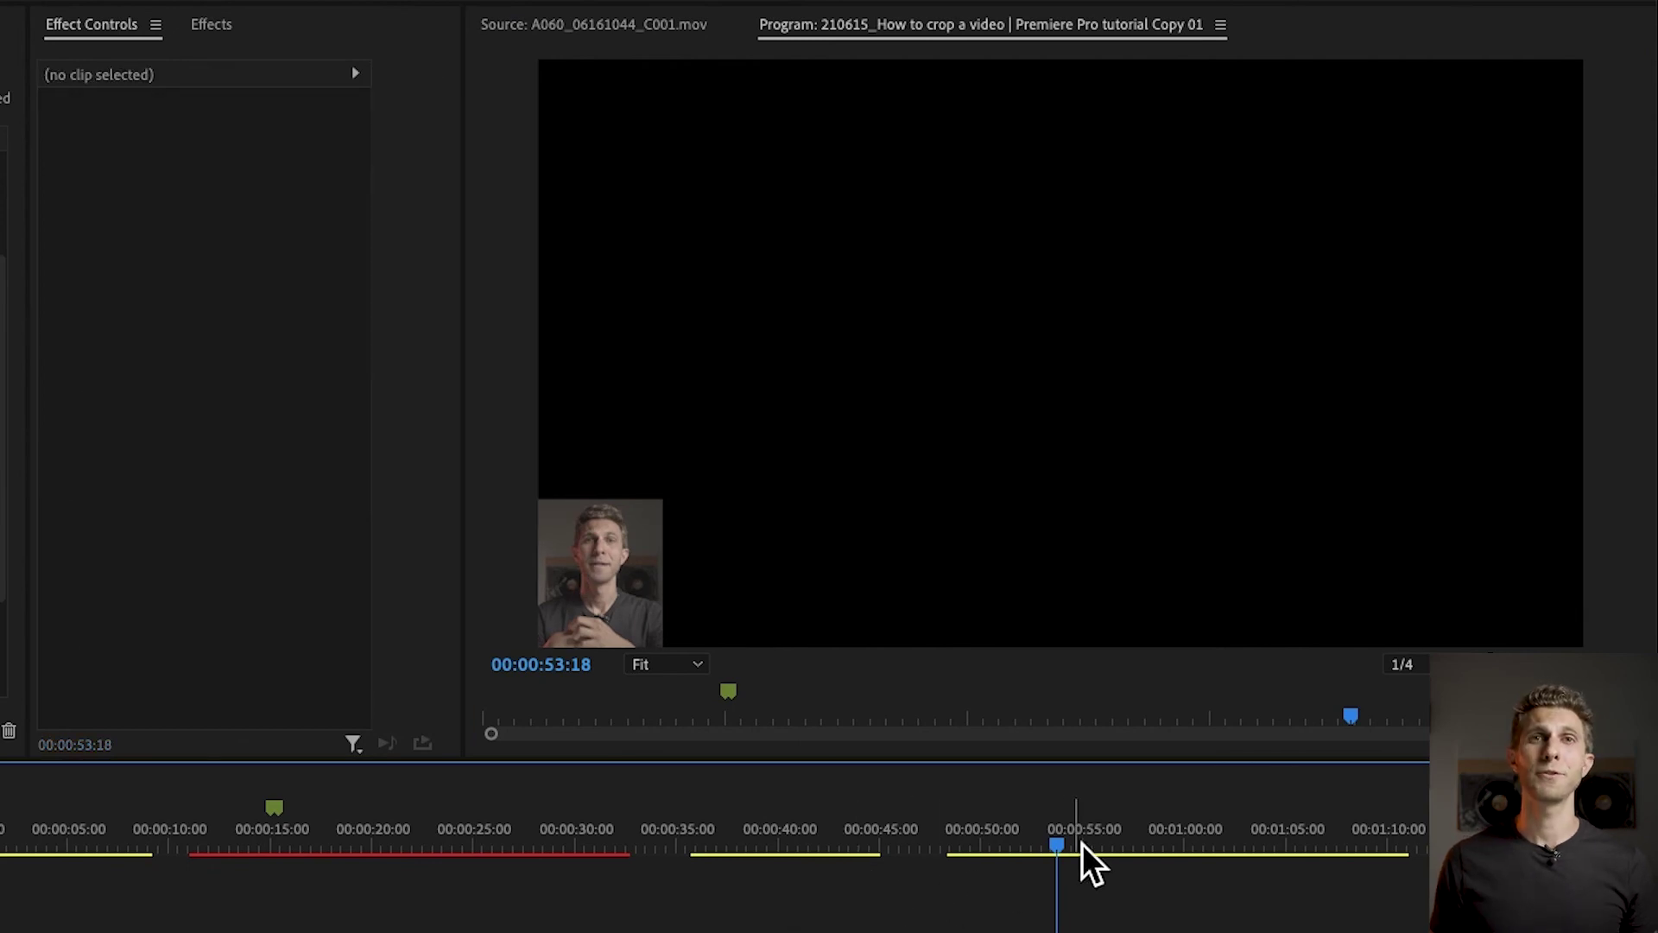
# - Place A055_05270825_C006.mov on V1 beneath the small C001 inset as full-frame background
pyautogui.click(1244, 890)
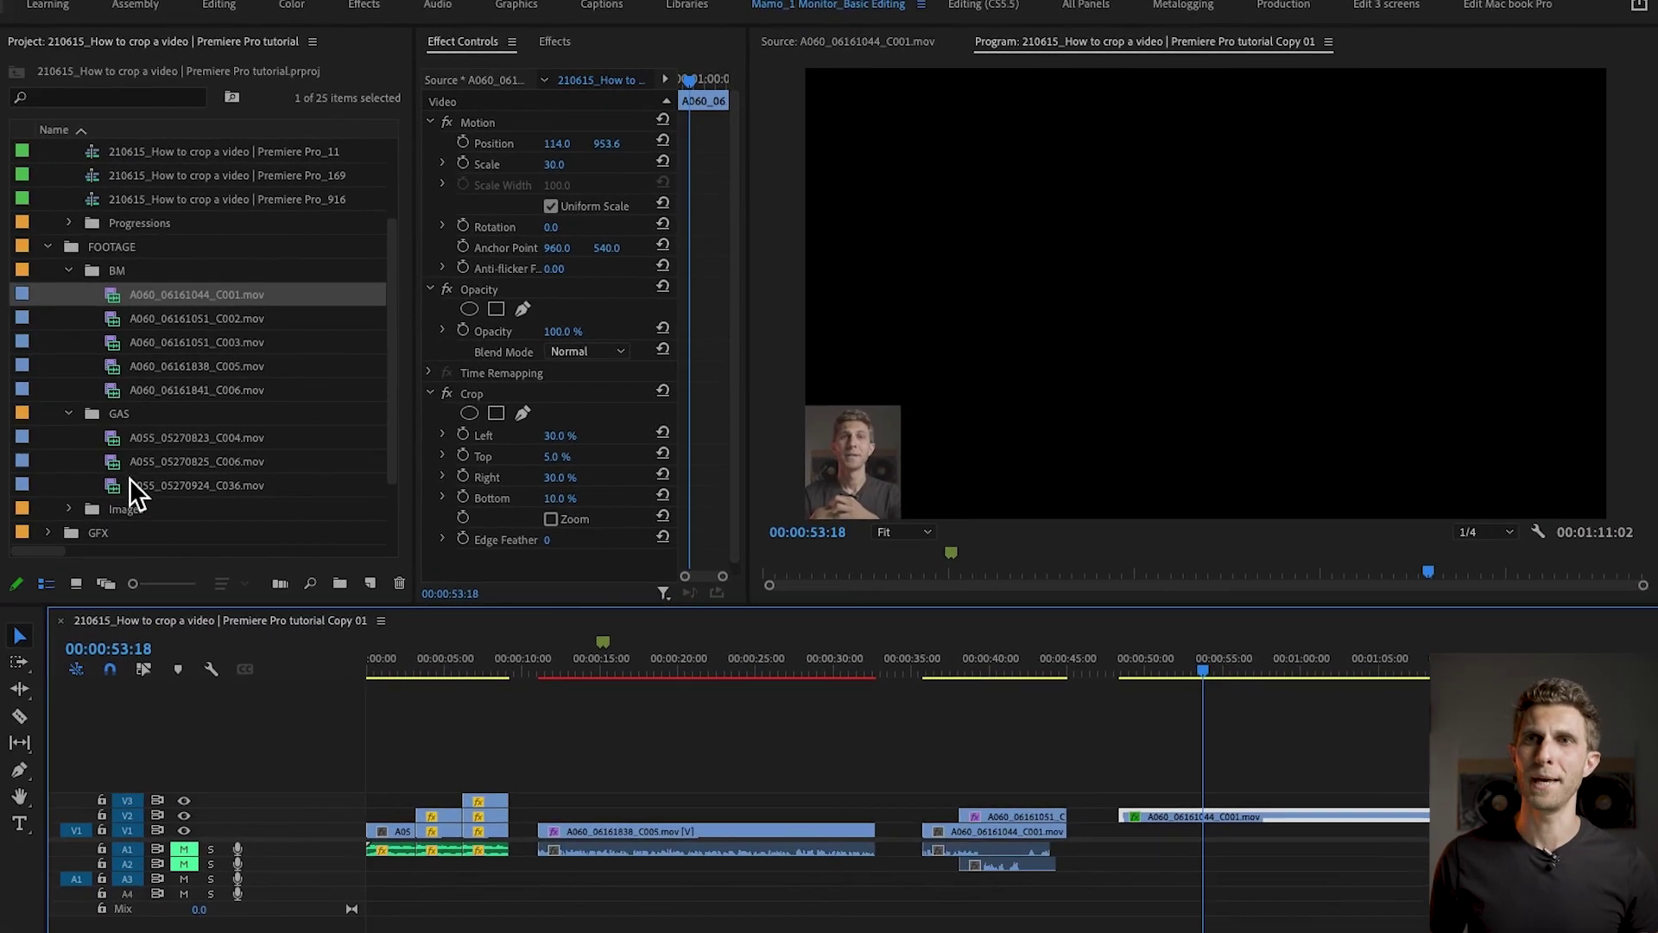
pyautogui.click(120, 464)
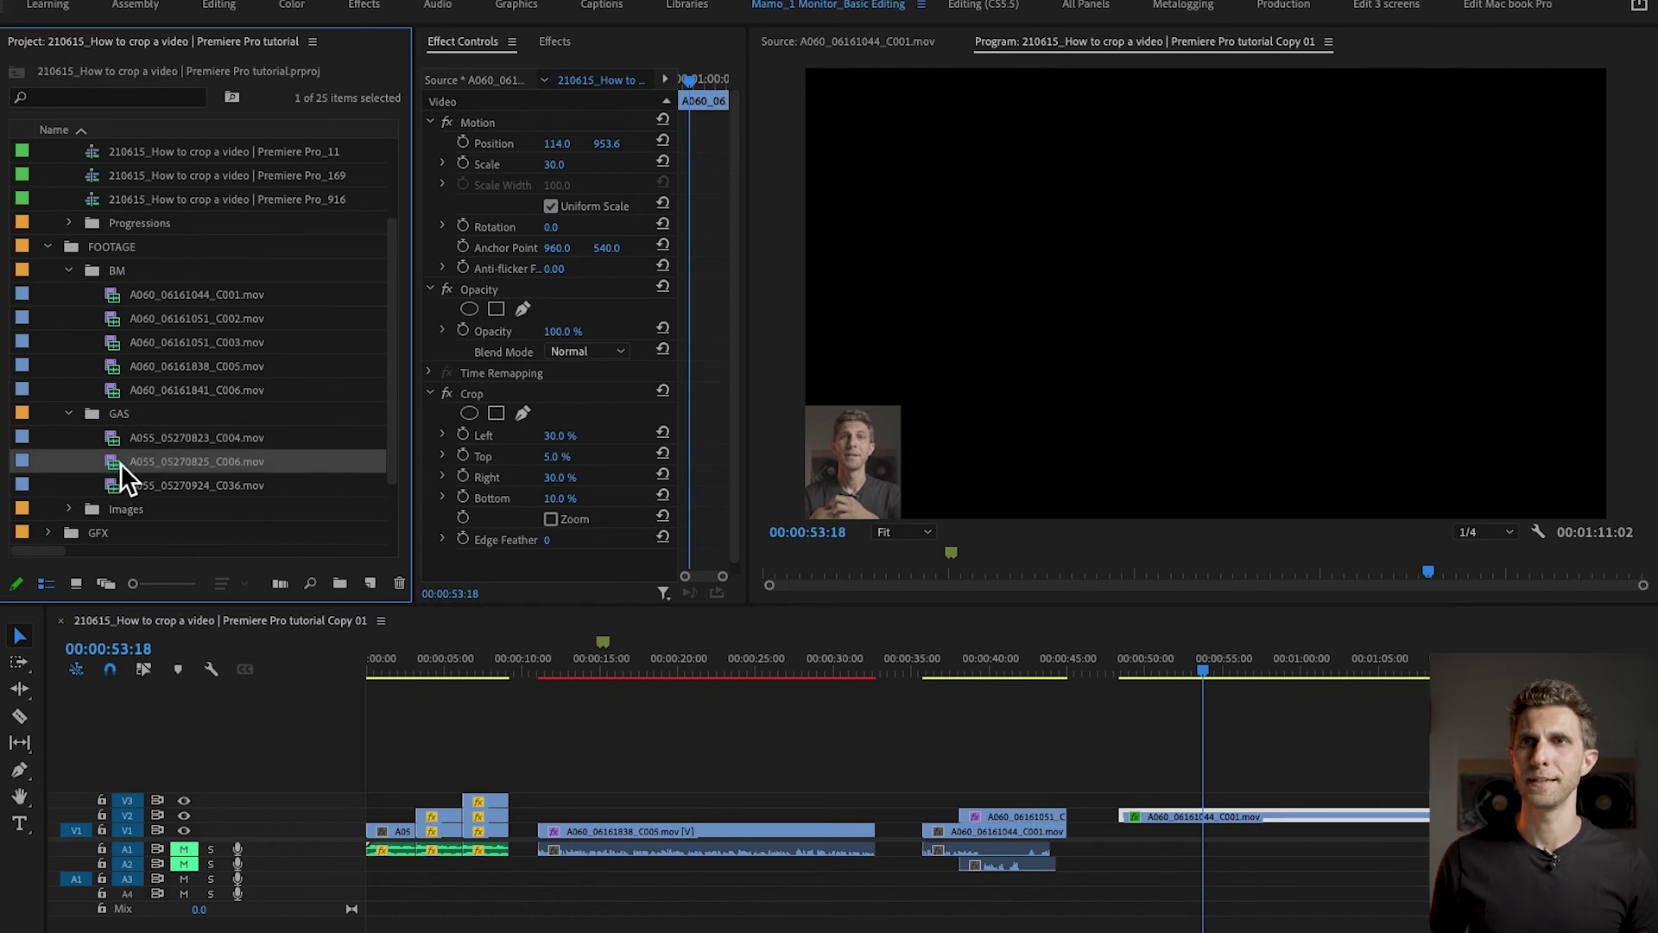
pyautogui.moveTo(121, 463); pyautogui.dragTo(1149, 767)
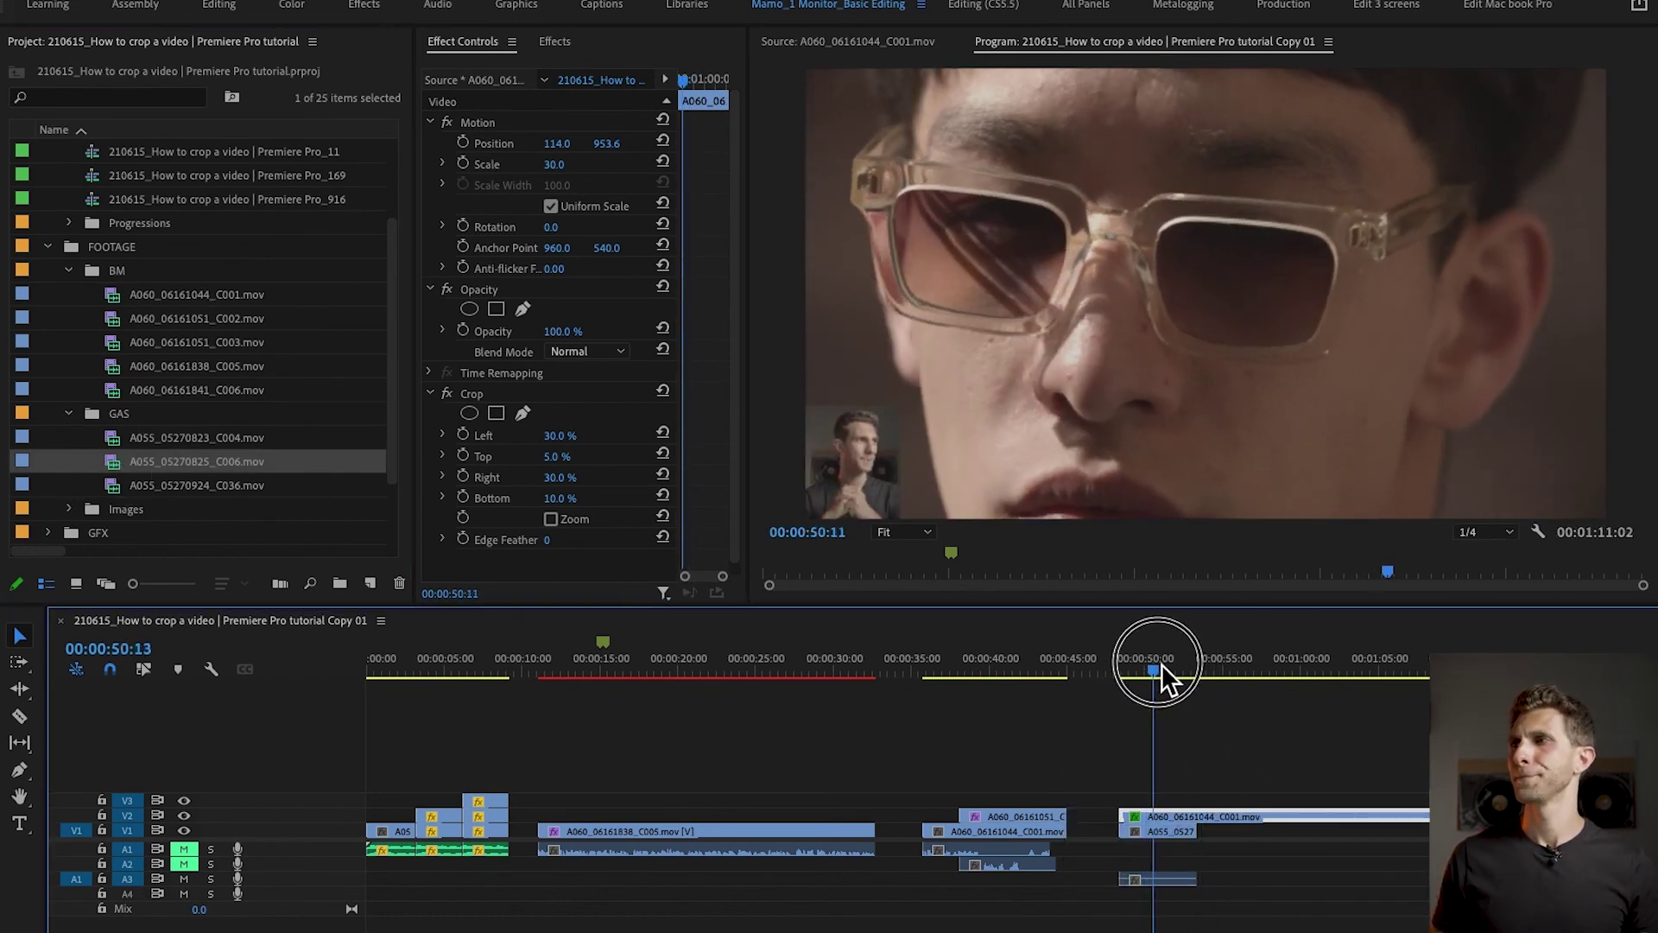